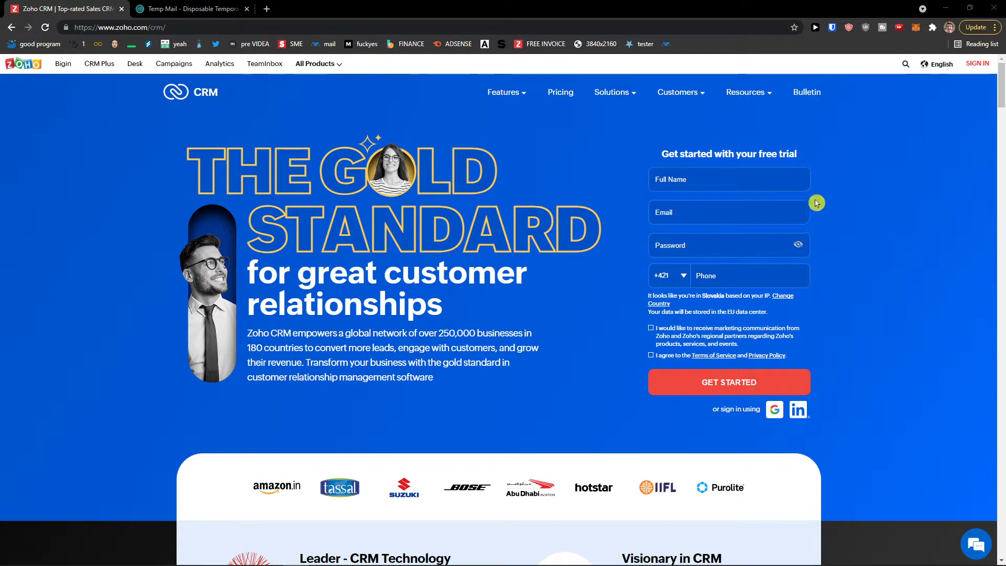
- Enter the user's full name and paste the temporary mailbox address into the trial form's Email field
left_click(736, 186)
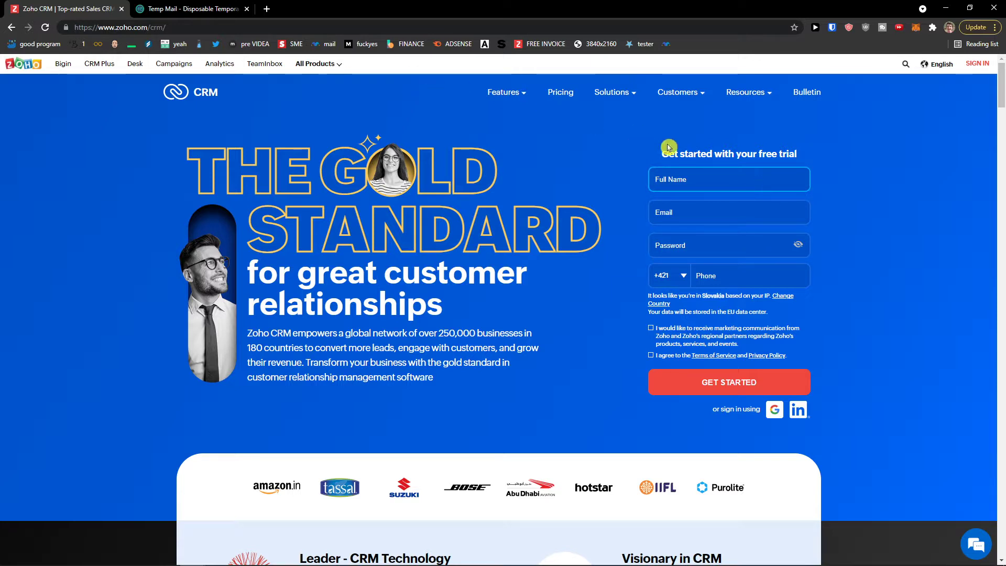
type("Tonelius")
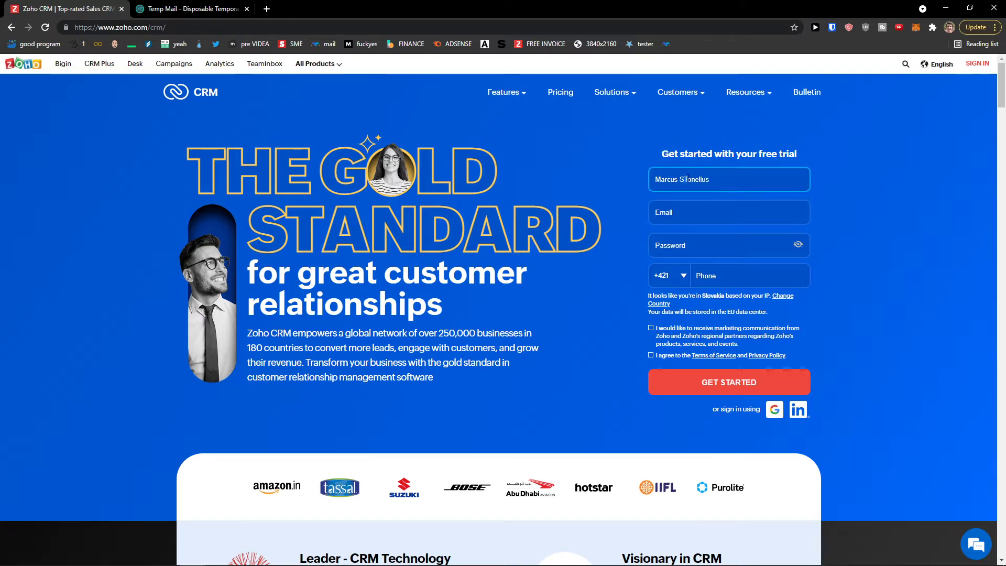
left_click(196, 8)
left_click(632, 189)
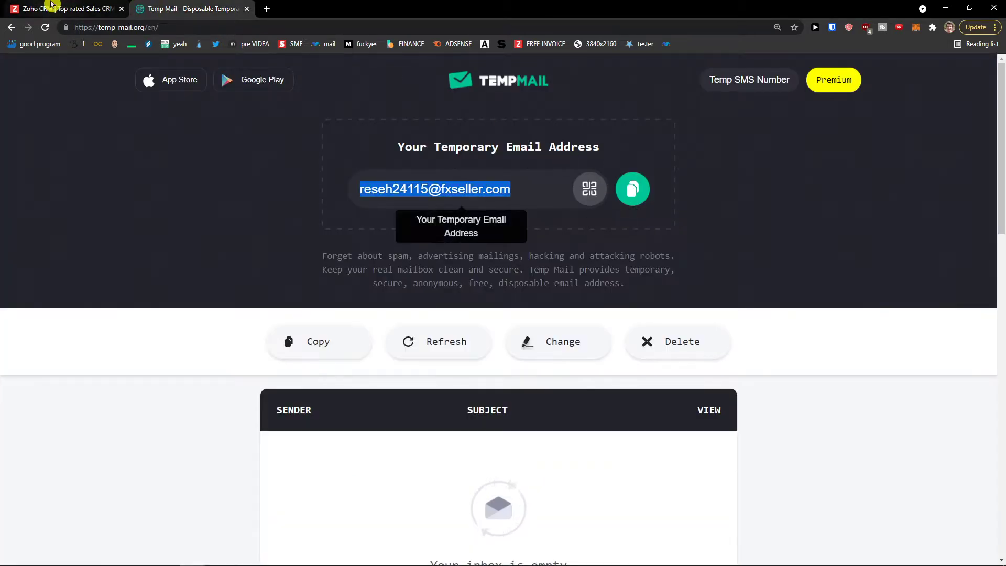
left_click(51, 8)
key("Tab")
key("ctrl+v")
- Add the account password and phone number, accept both consents, and submit the sign-up
left_click(739, 245)
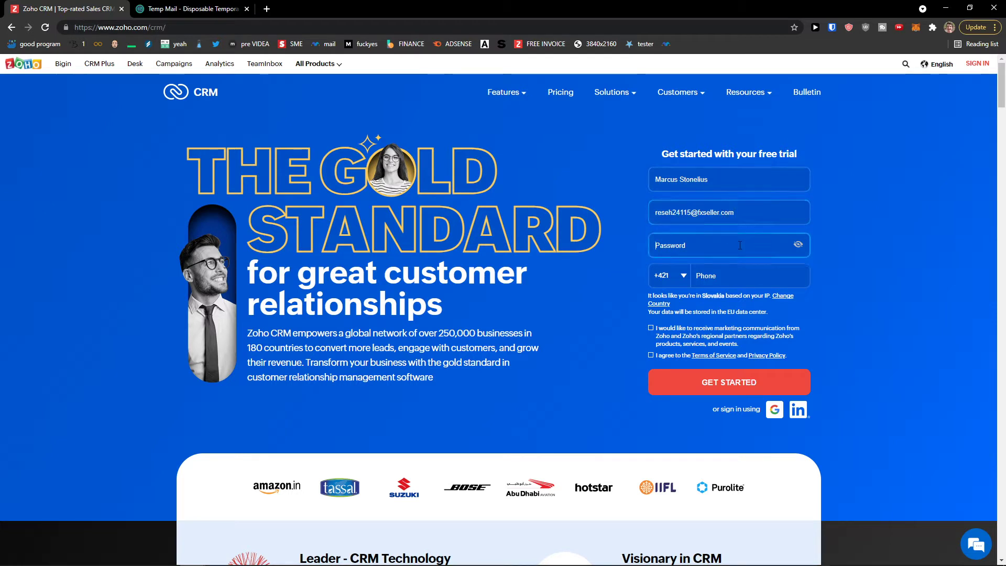
type("•••••••••")
left_click(744, 270)
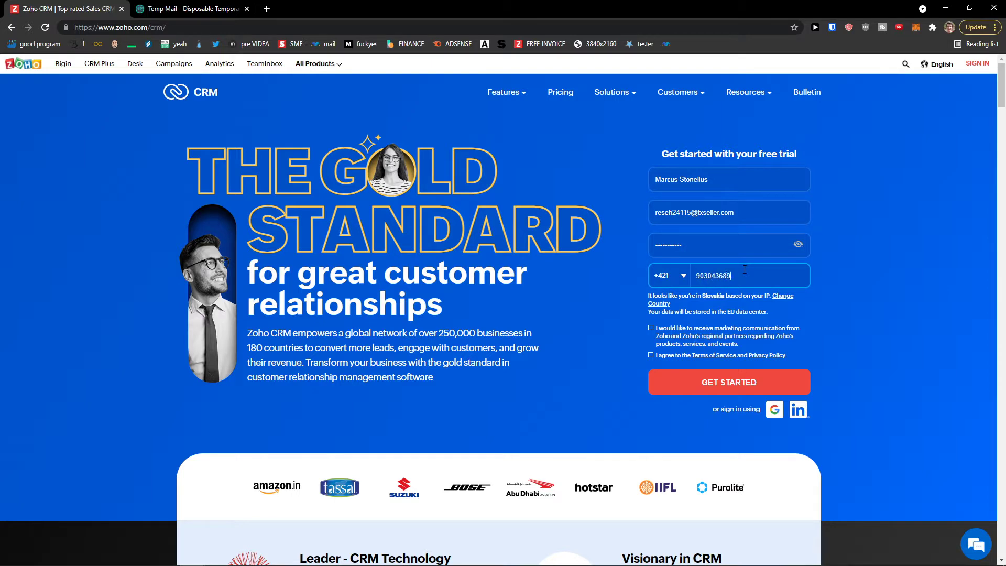
left_click(687, 328)
left_click(651, 355)
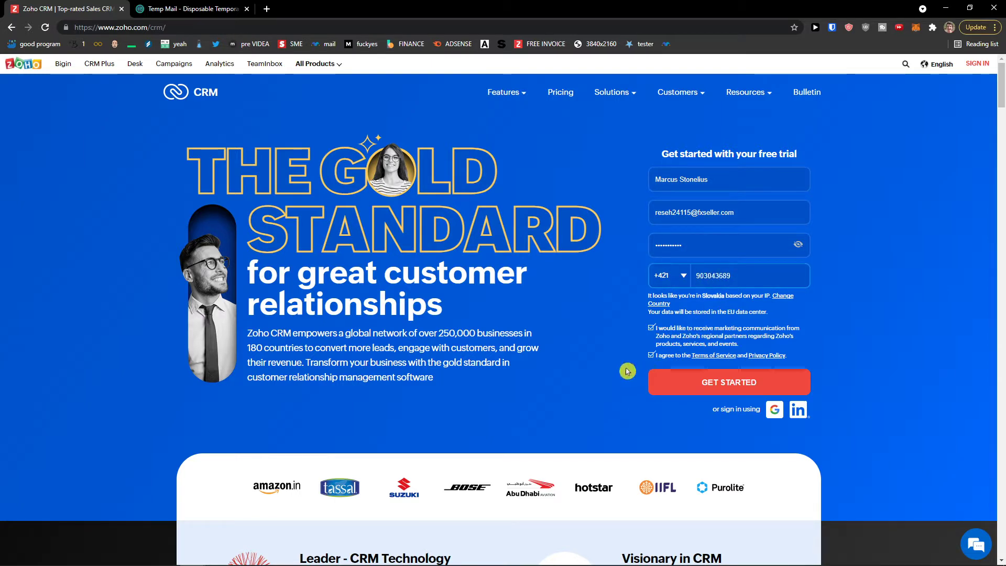
key("Return")
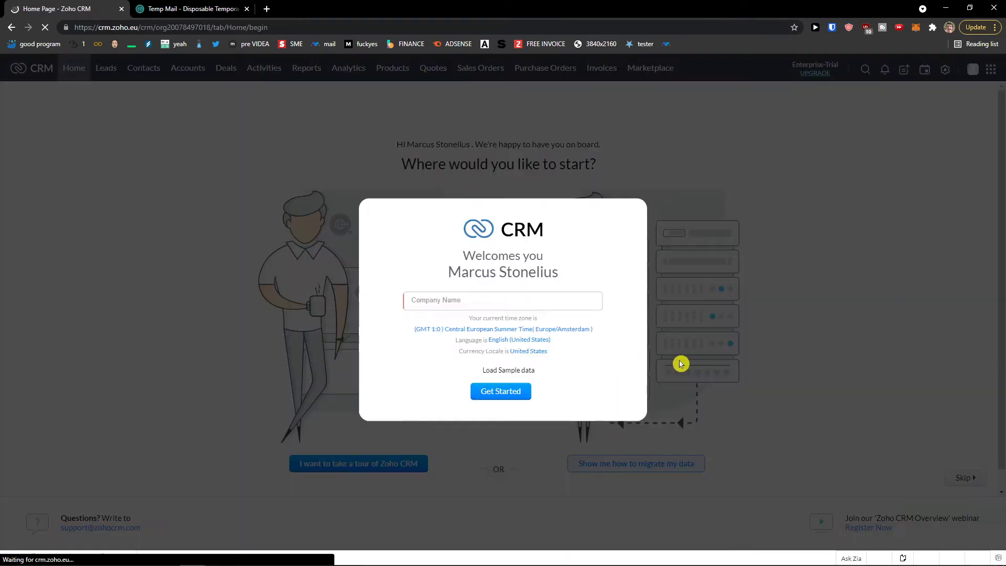
- Name the company Sun wei LLC with Load Sample data kept, then skip onboarding to Home
left_click(579, 308)
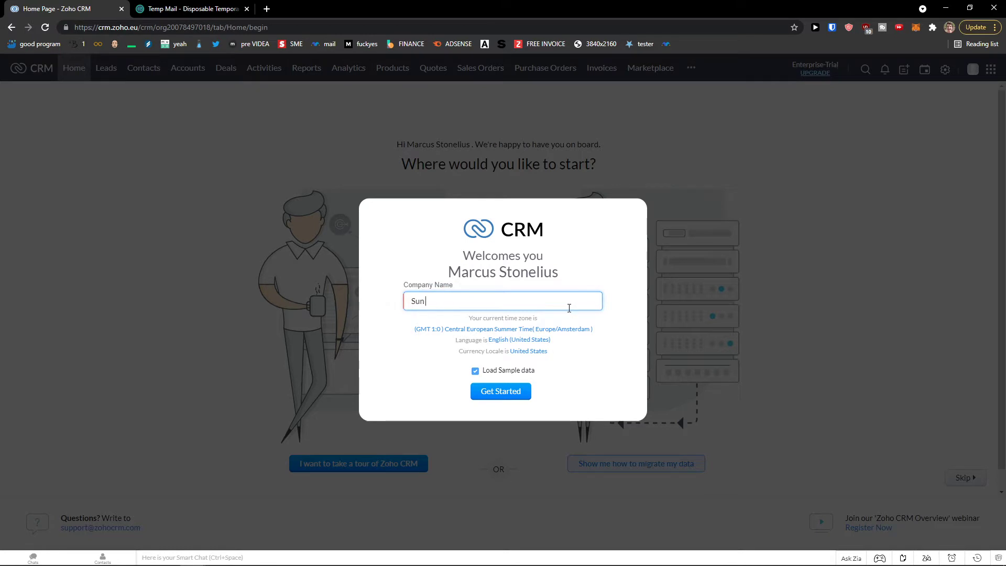
scroll(597, 362, "up", 4)
left_click_drag(444, 324, 580, 325)
left_click(581, 326)
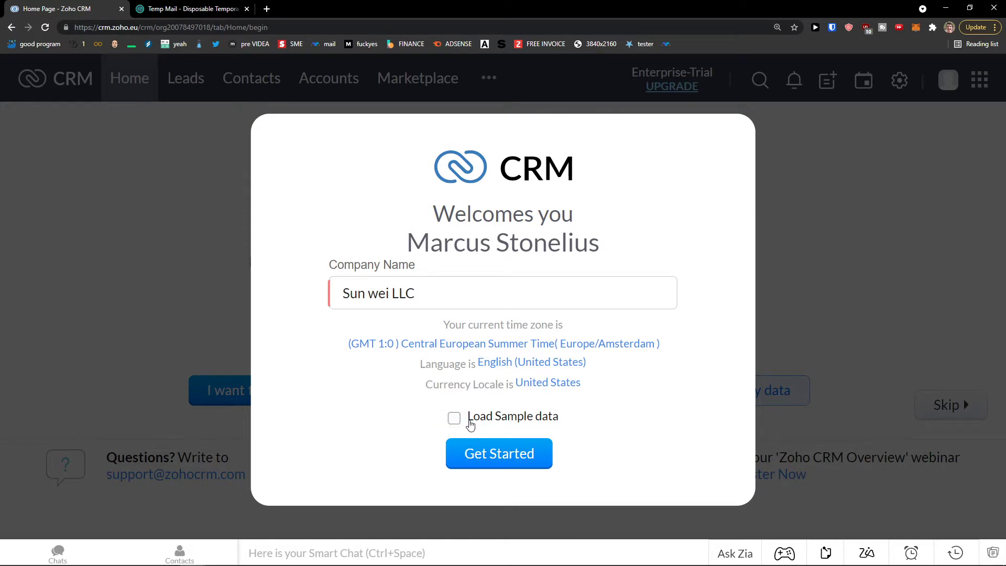
key("ctrl+minus")
key("ctrl+minus")
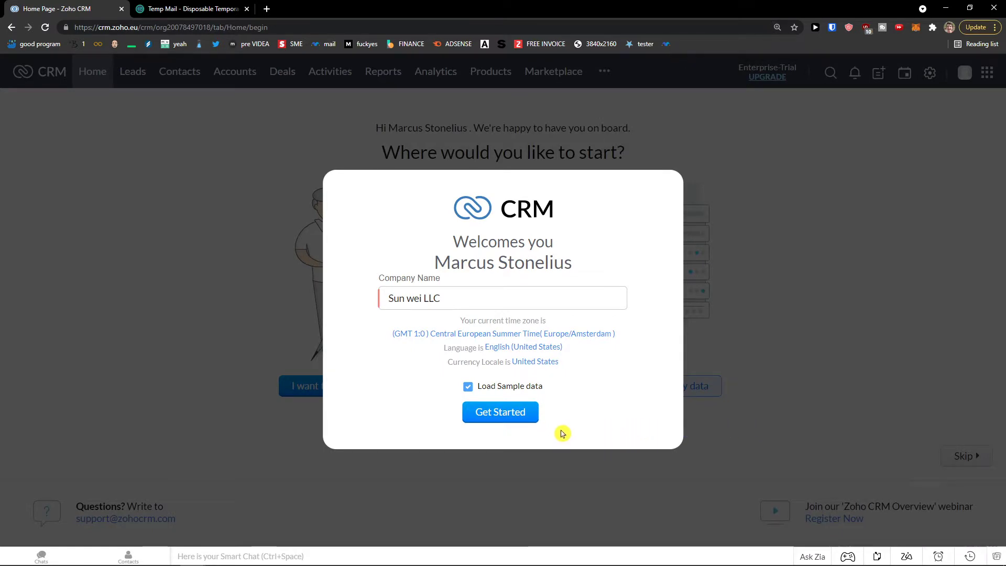
left_click(502, 416)
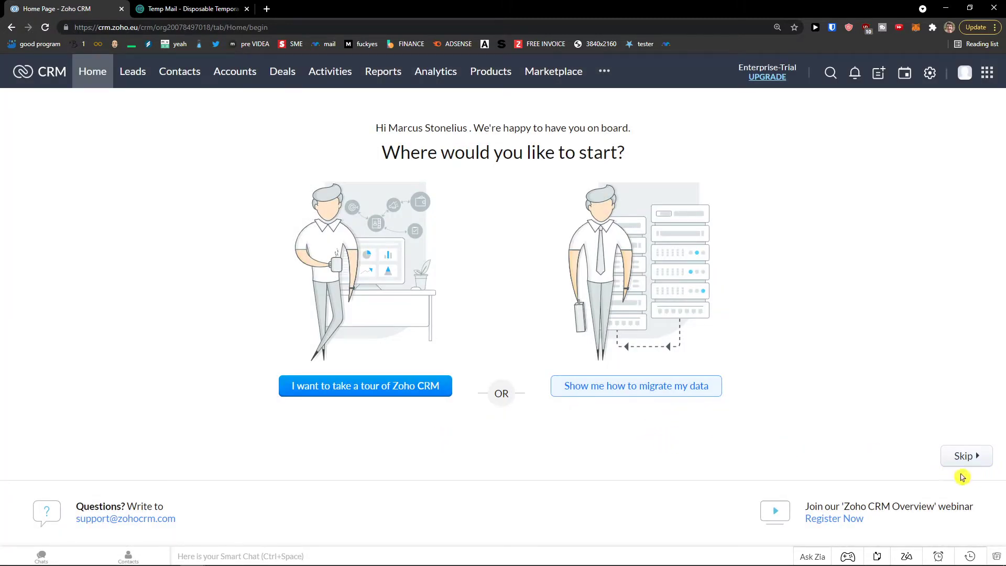
left_click(967, 457)
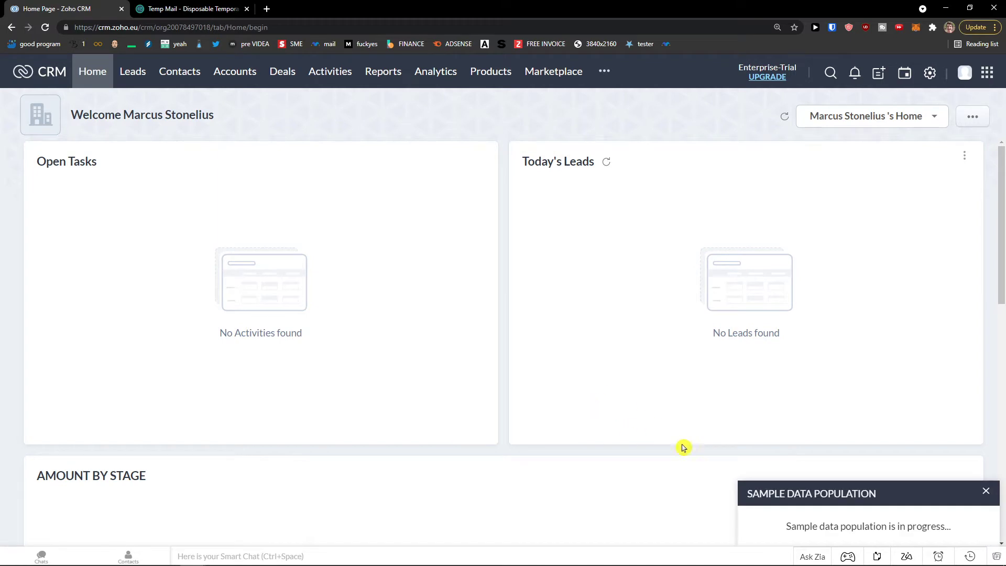
- Close the Sample Data Population notice, scroll through the Home dashboard, and open Leads
left_click_drag(786, 526, 974, 526)
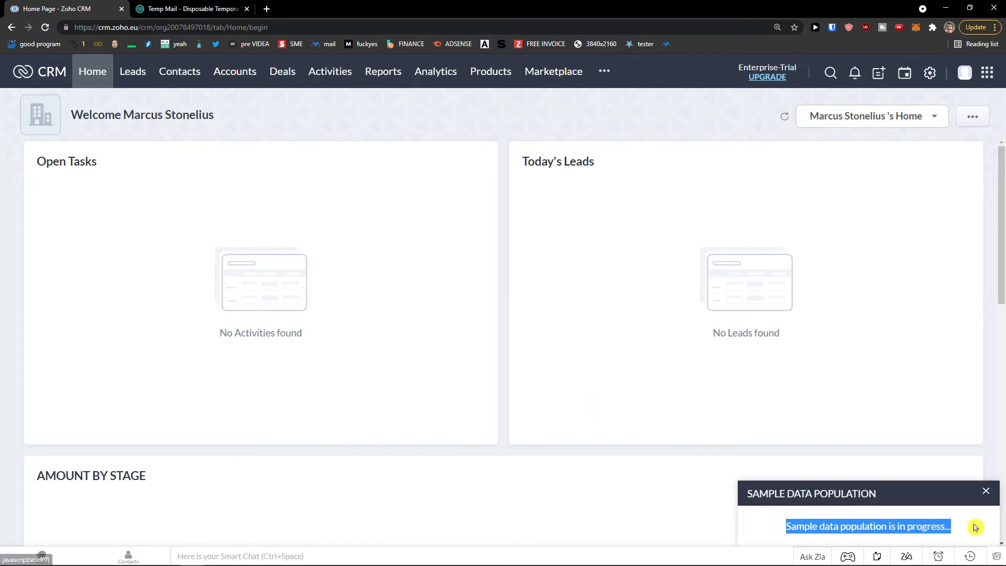
left_click(986, 493)
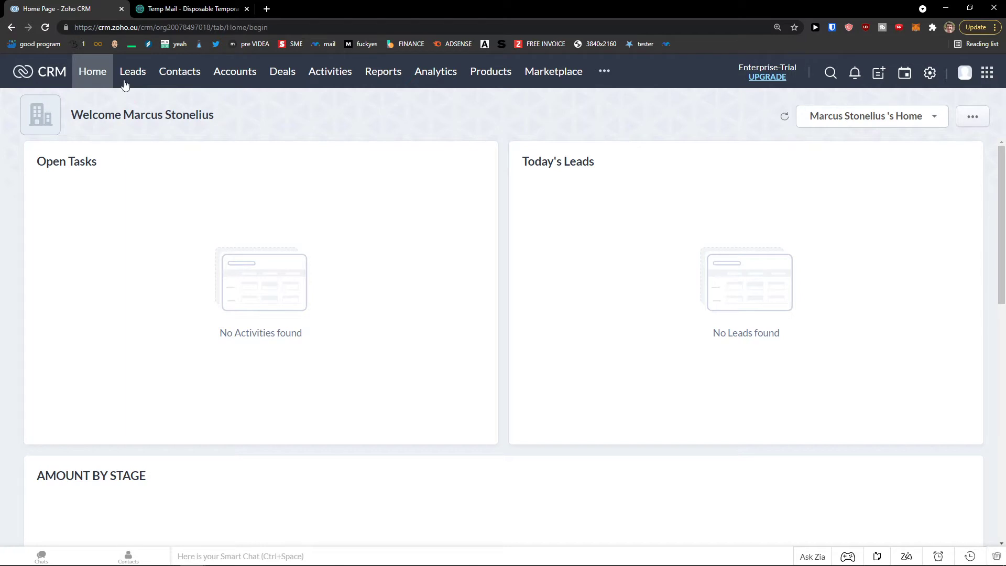
scroll(67, 151, "down", 1)
scroll(67, 151, "up", 1)
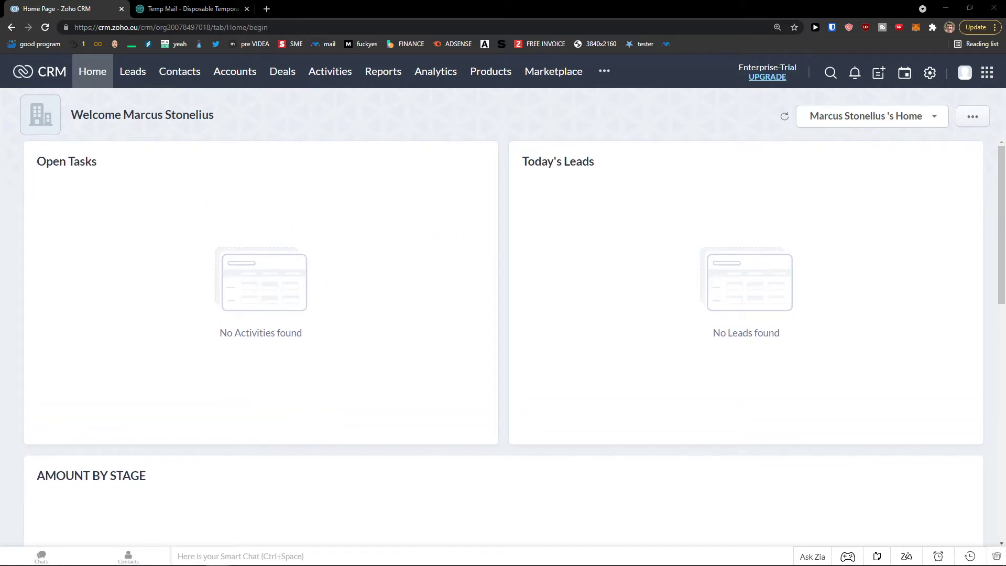
scroll(49, 476, "down", 9)
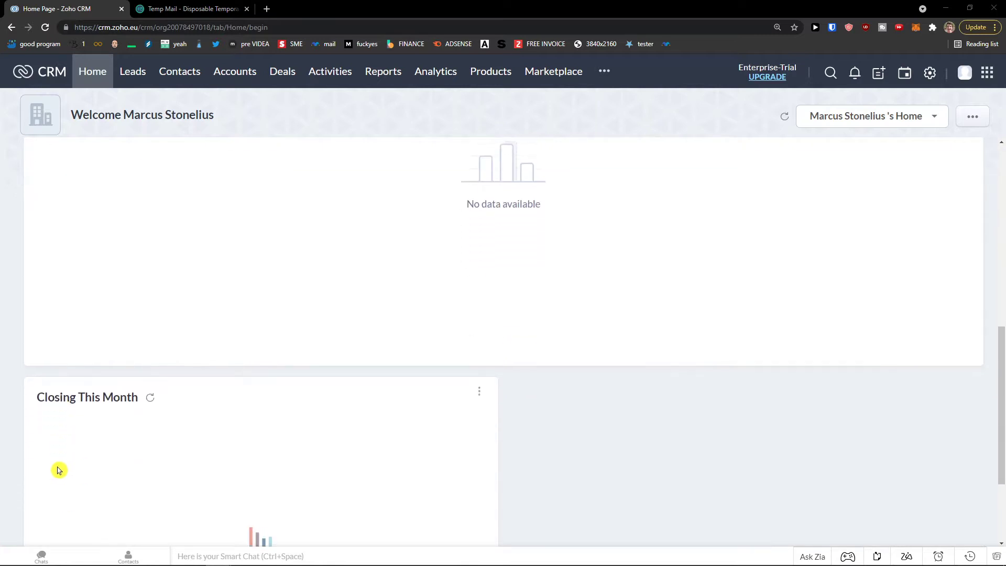
scroll(58, 470, "up", 6)
scroll(60, 466, "up", 2)
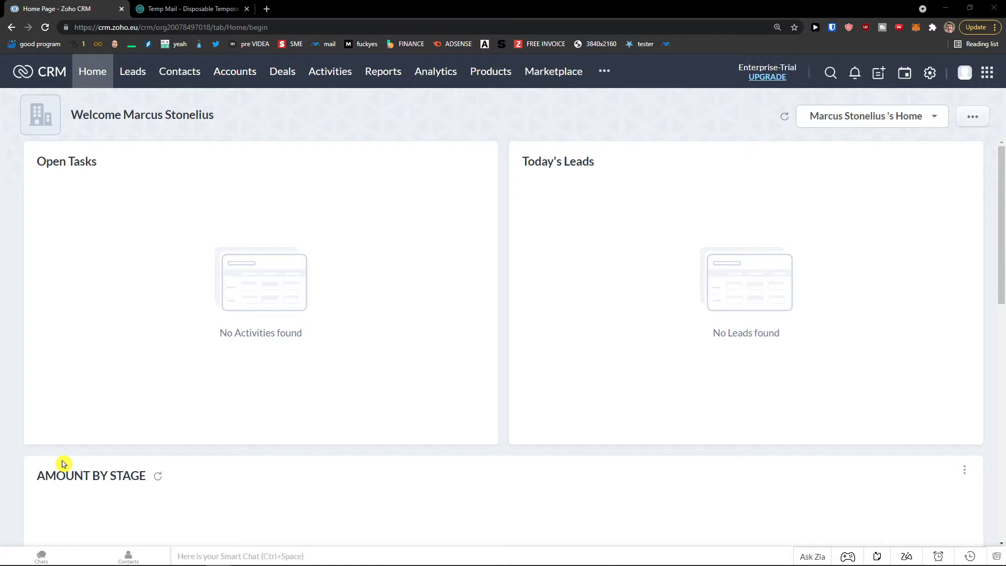
left_click(135, 73)
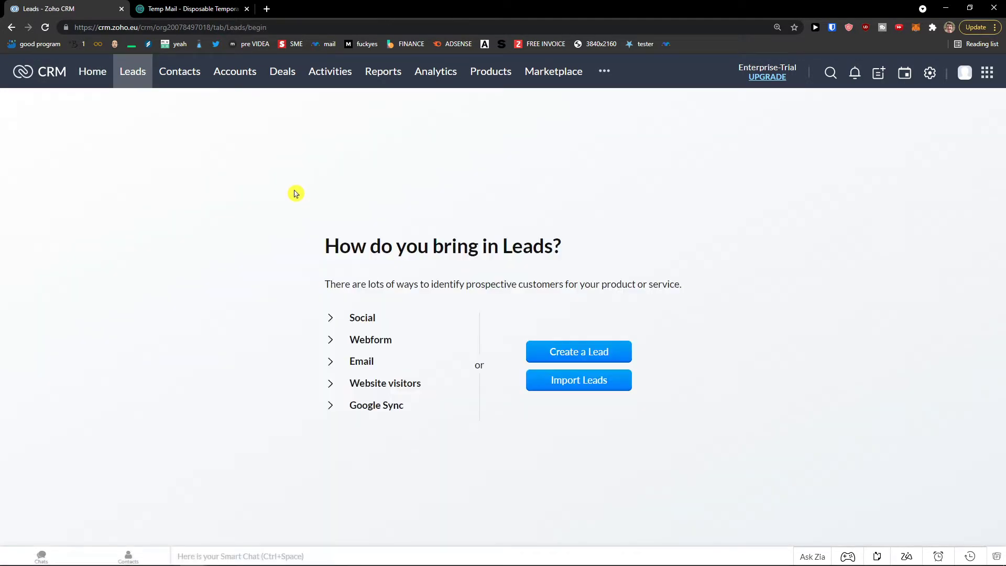
- Browse the sample Contacts and Accounts modules, then open Deals
left_click_drag(681, 283, 385, 283)
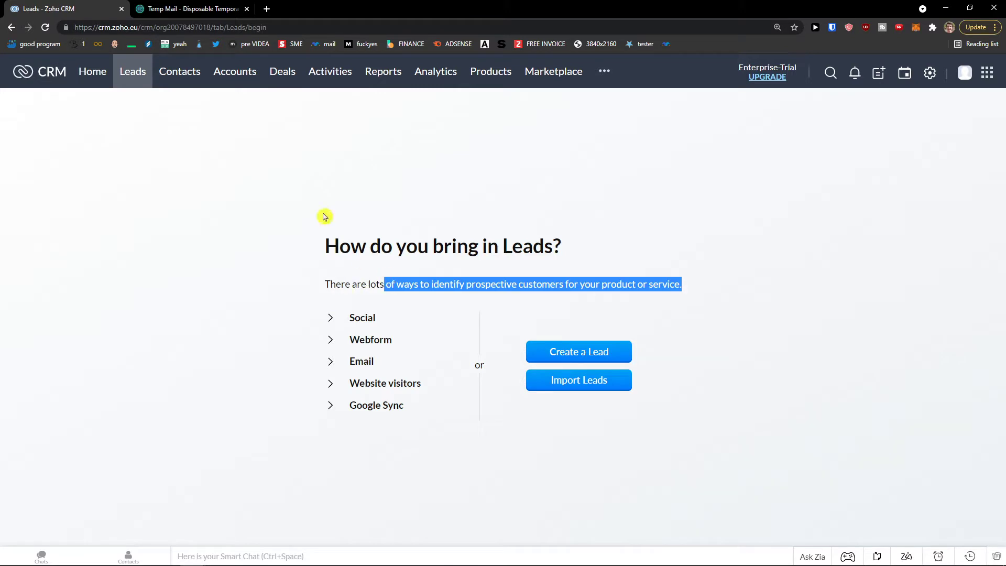
left_click(183, 78)
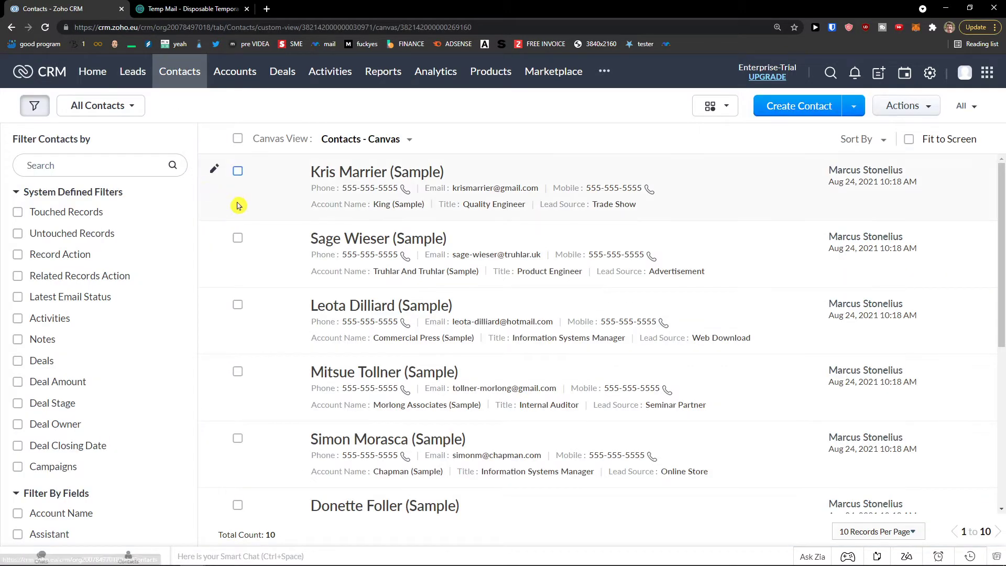
scroll(246, 218, "down", 4)
scroll(247, 218, "up", 4)
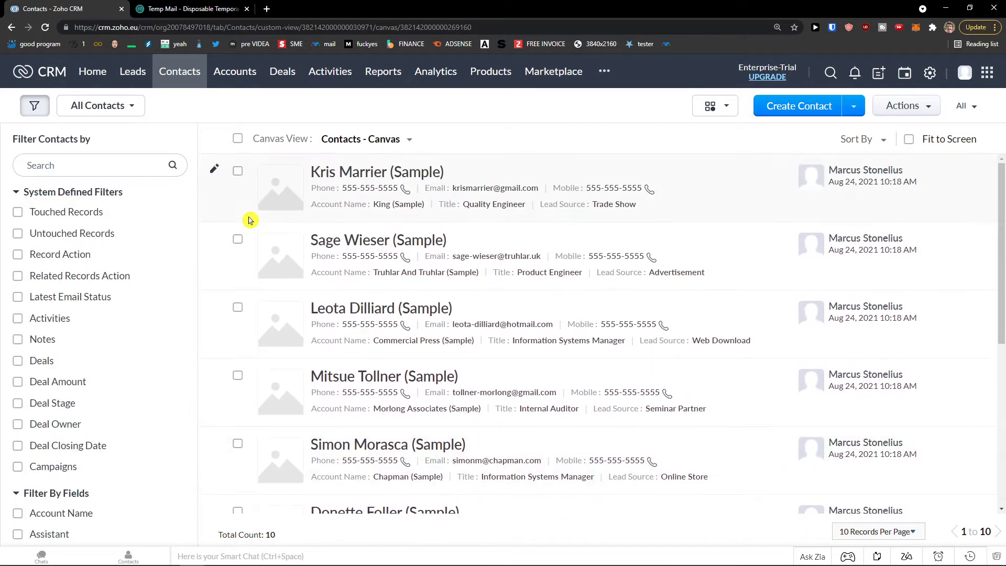
left_click(237, 80)
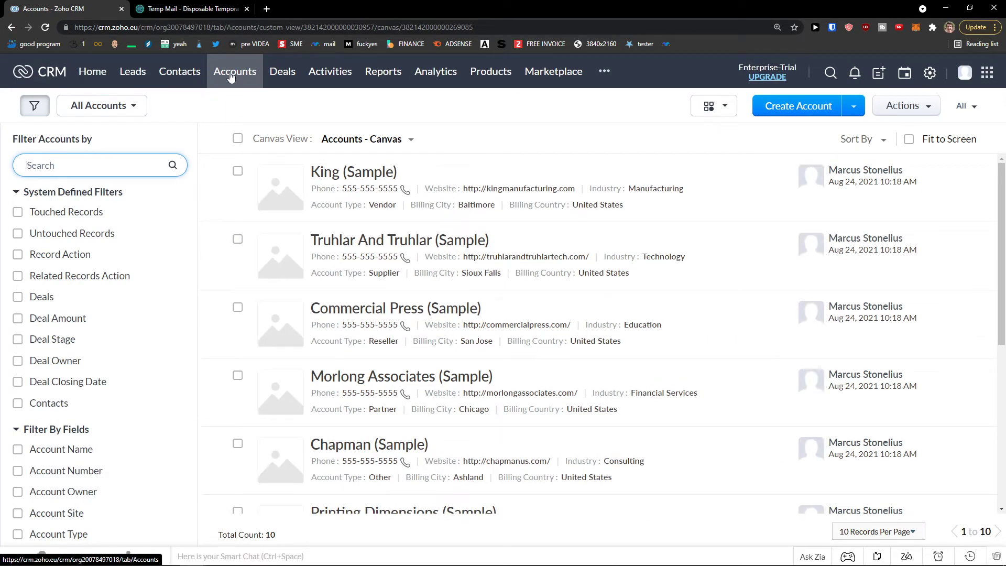
left_click(286, 76)
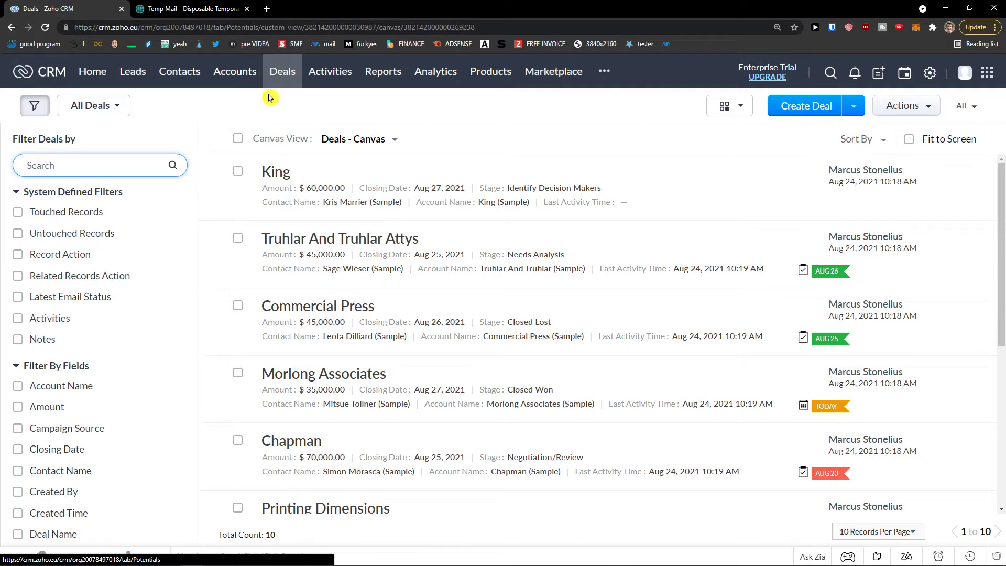
- Show Deals as a Kanban board, then List View, and visit Activities and Reports
left_click(727, 107)
left_click(737, 152)
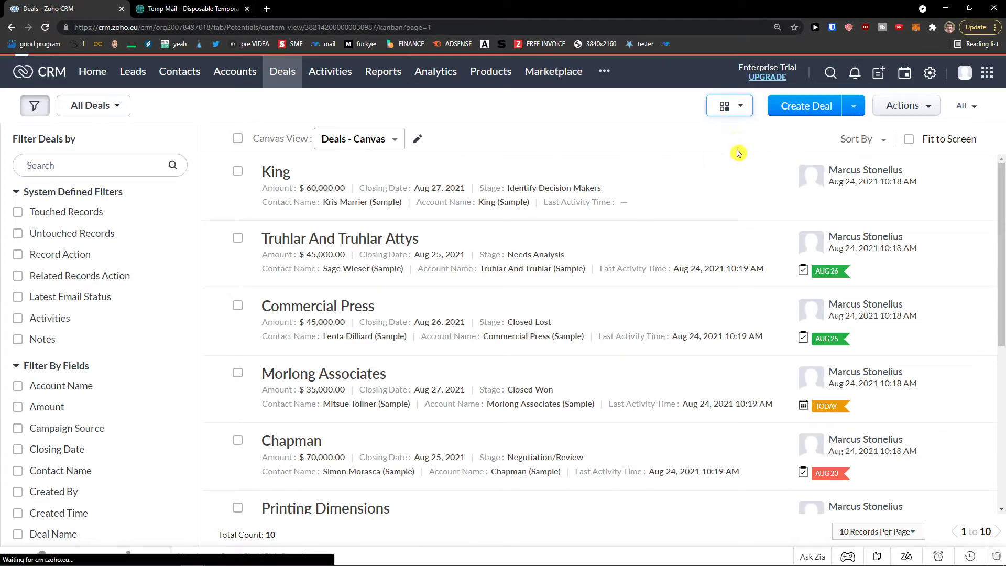
left_click(770, 107)
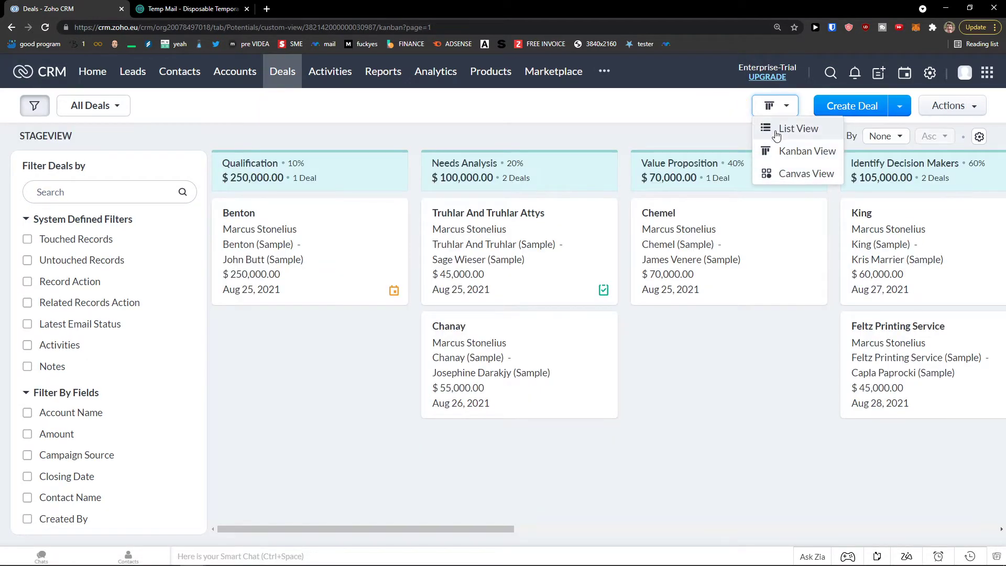
left_click(776, 132)
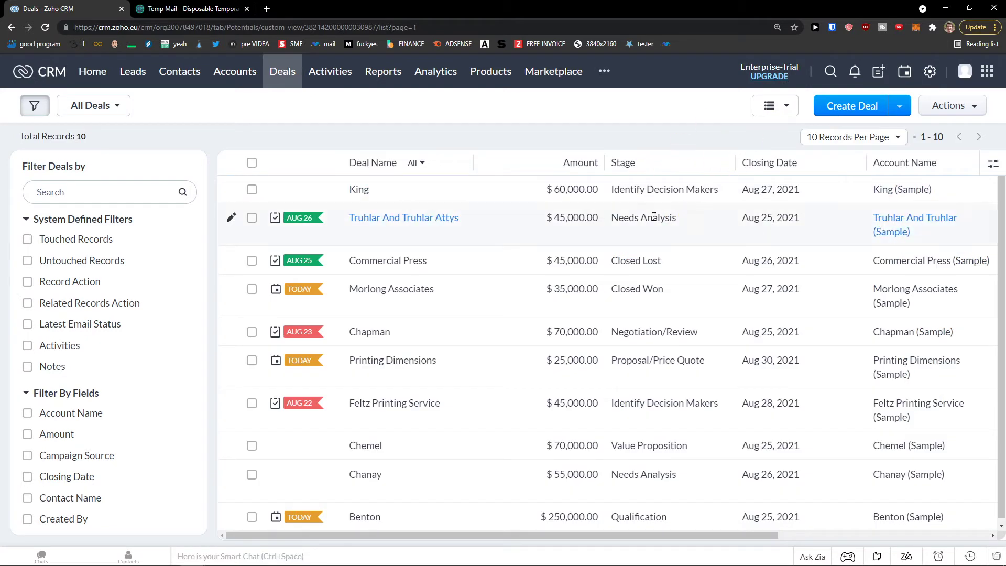
left_click(324, 72)
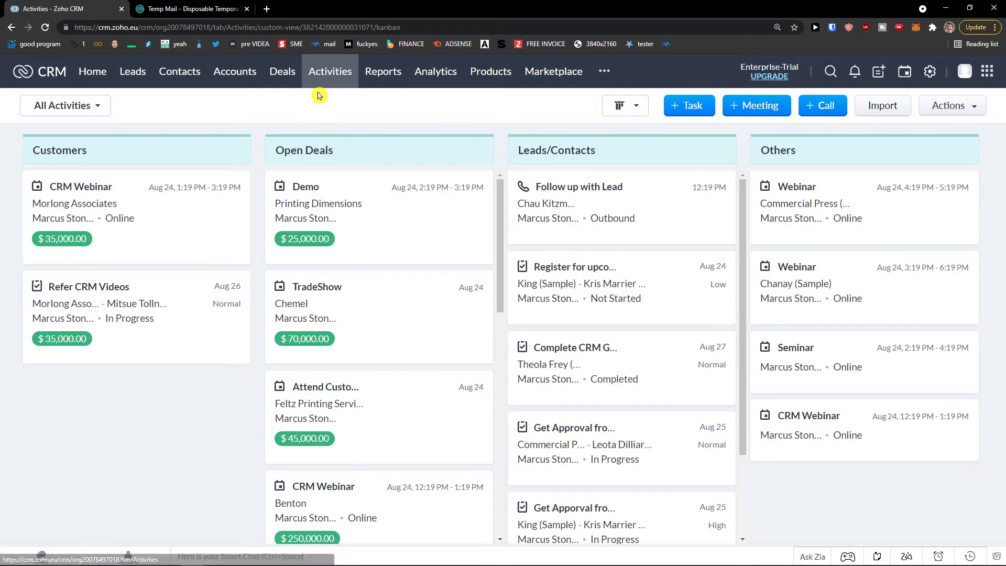
left_click(394, 76)
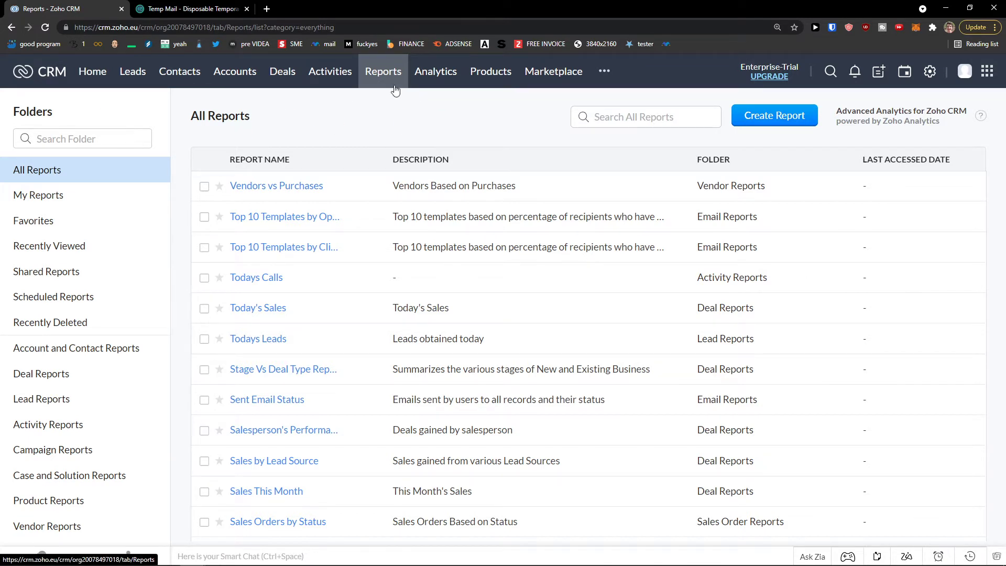
- Open the Dashboards module, dismiss its introduction, and scroll through it
left_click(437, 76)
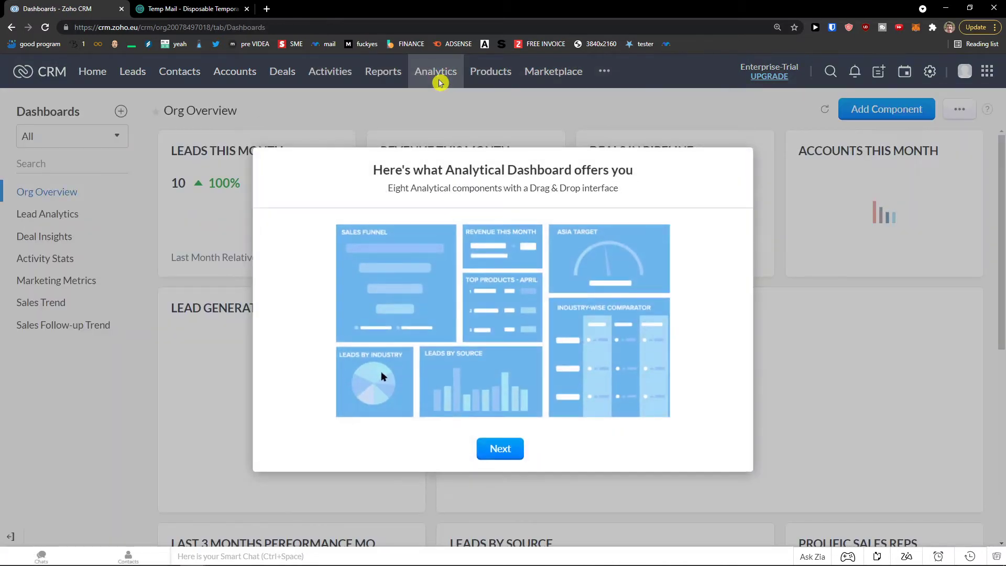
left_click(501, 450)
left_click(500, 450)
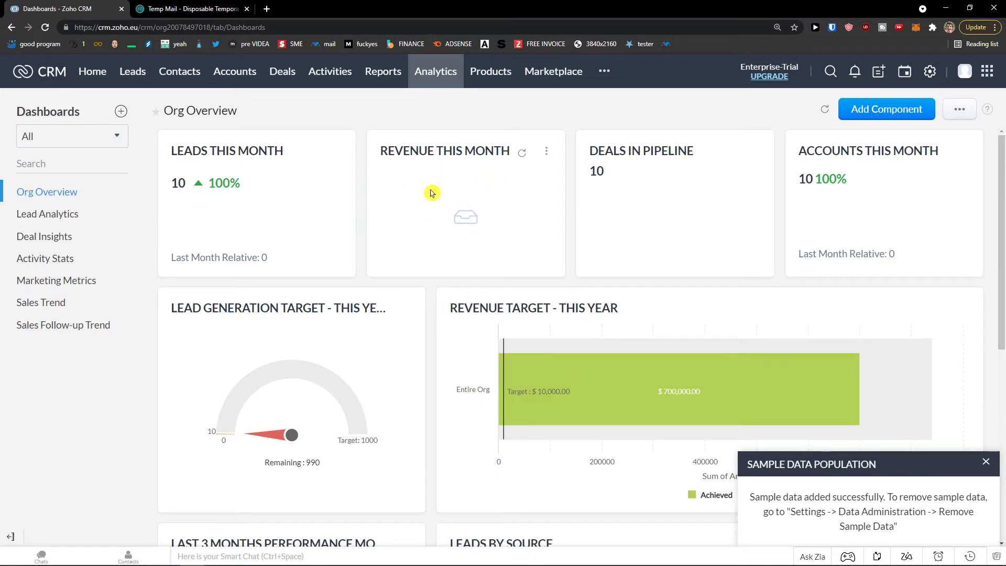
scroll(583, 206, "down", 2)
scroll(584, 206, "up", 2)
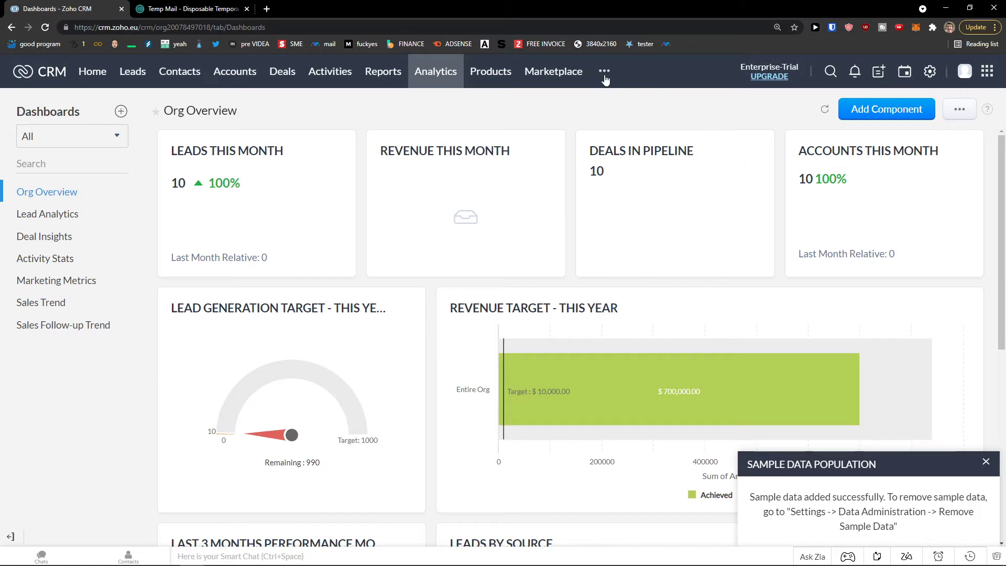
- Visit Products and Marketplace, show the extra modules list, and open the profile panel
left_click(488, 79)
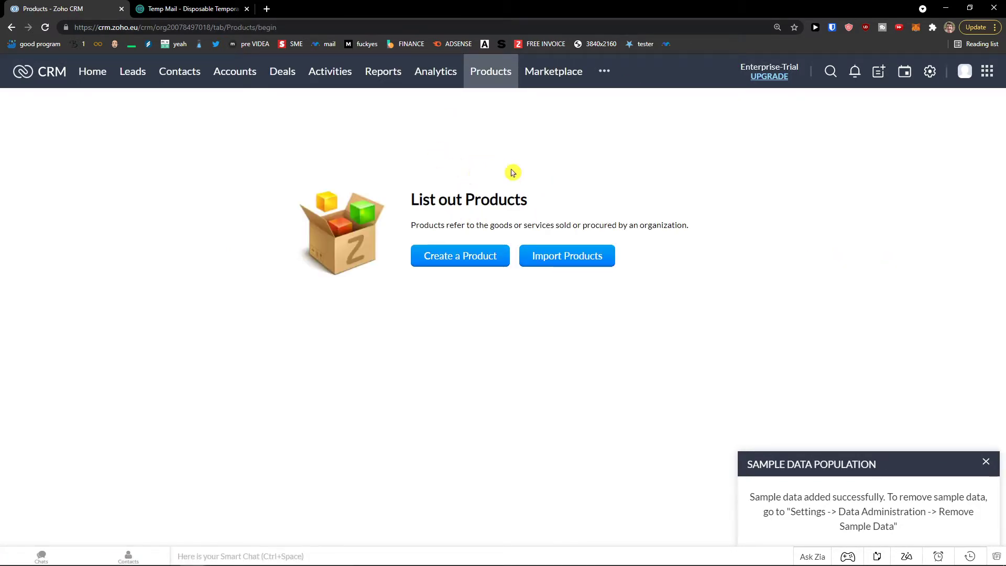
left_click(576, 77)
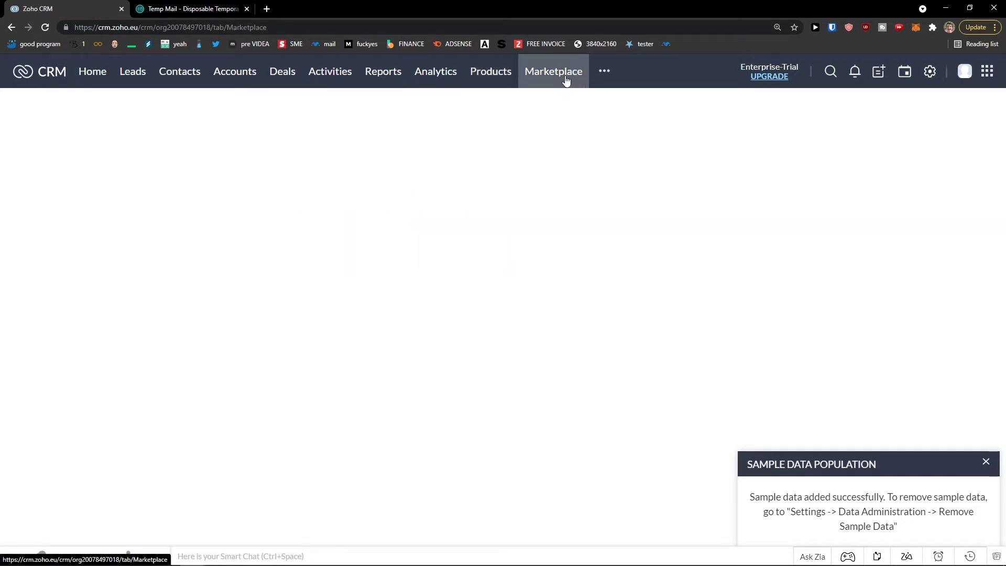
left_click(501, 79)
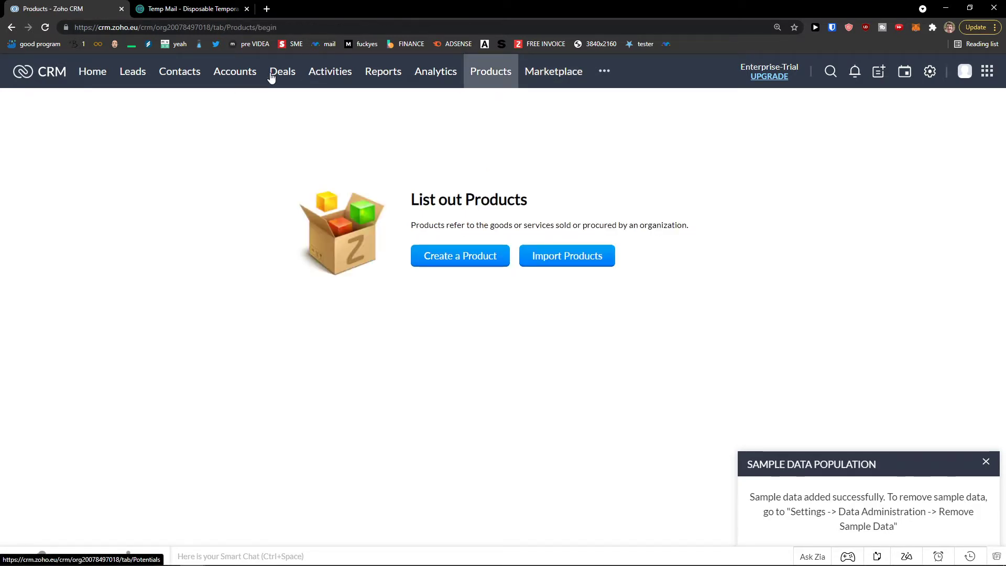
left_click(574, 73)
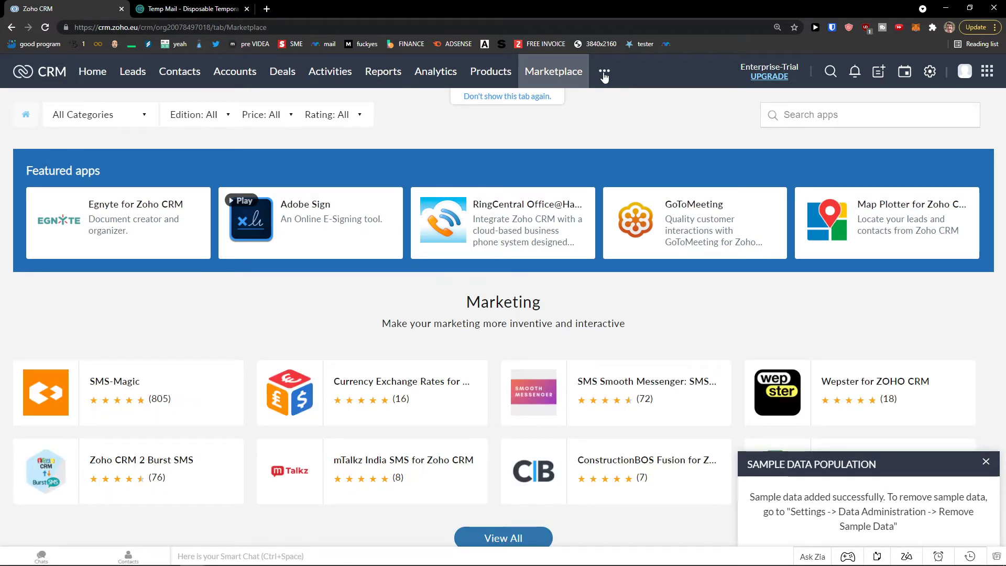
left_click(604, 74)
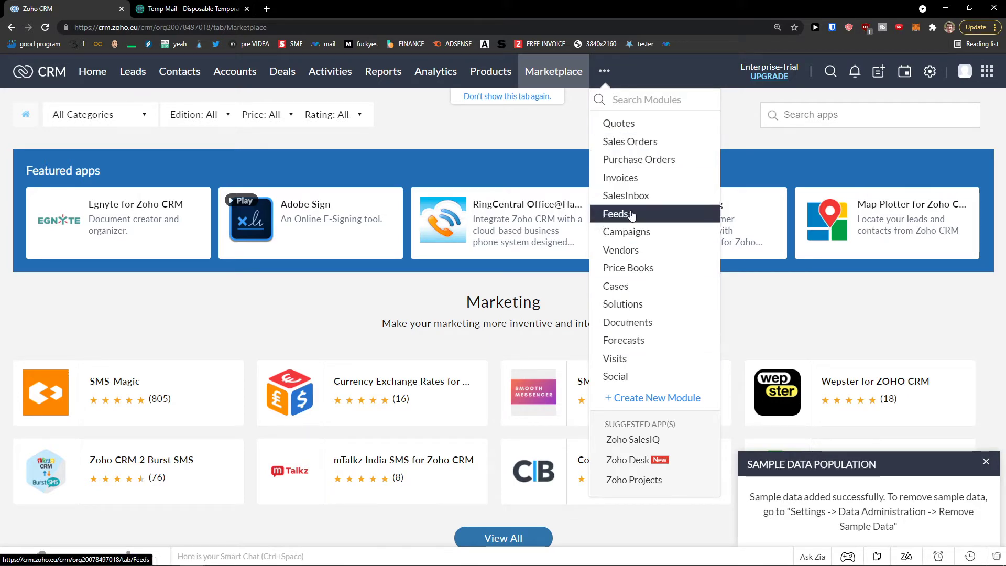
left_click(964, 73)
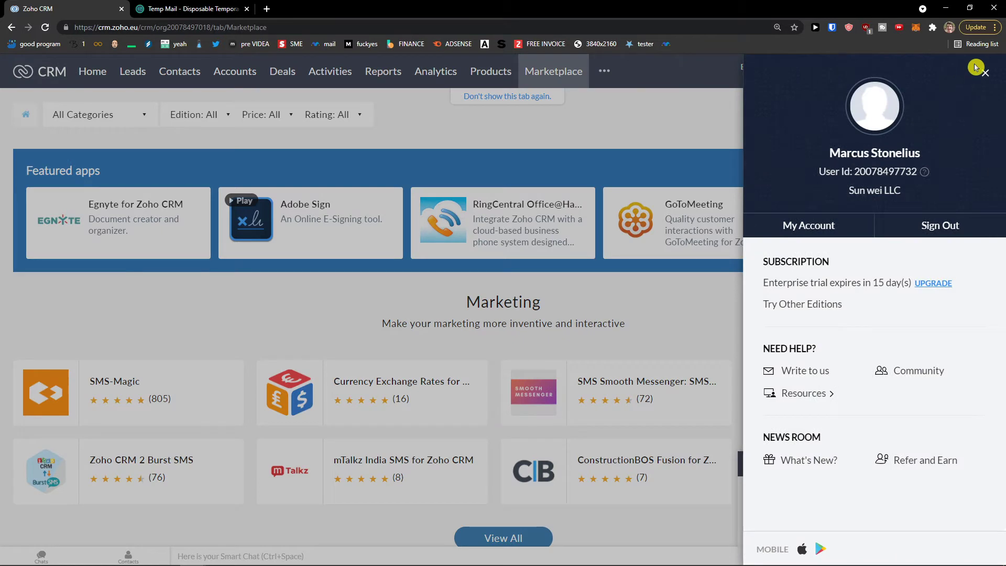
- Review the profile and Settings pages in Zoho Accounts
left_click(816, 229)
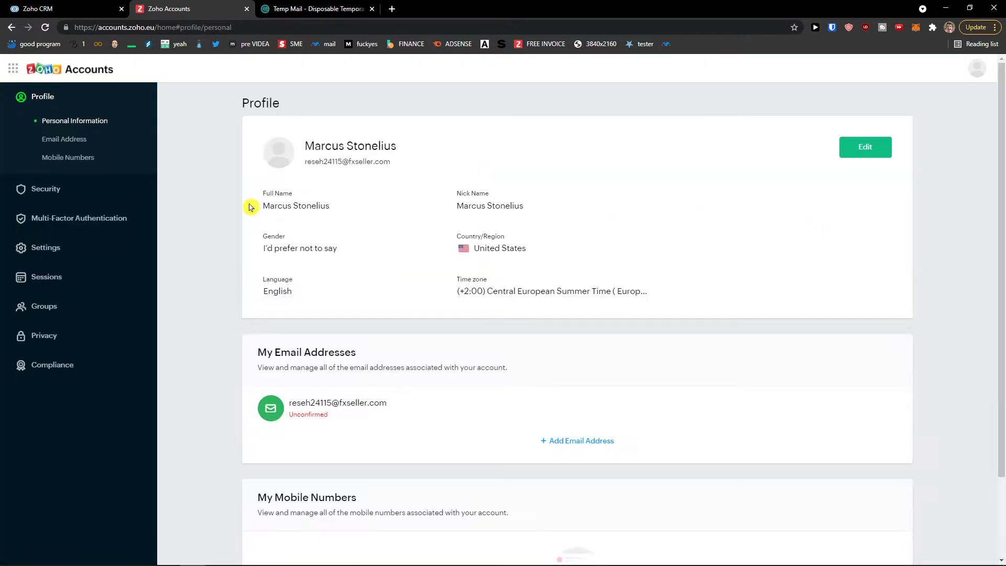
scroll(283, 196, "down", 1)
scroll(284, 196, "down", 1)
scroll(284, 196, "up", 1)
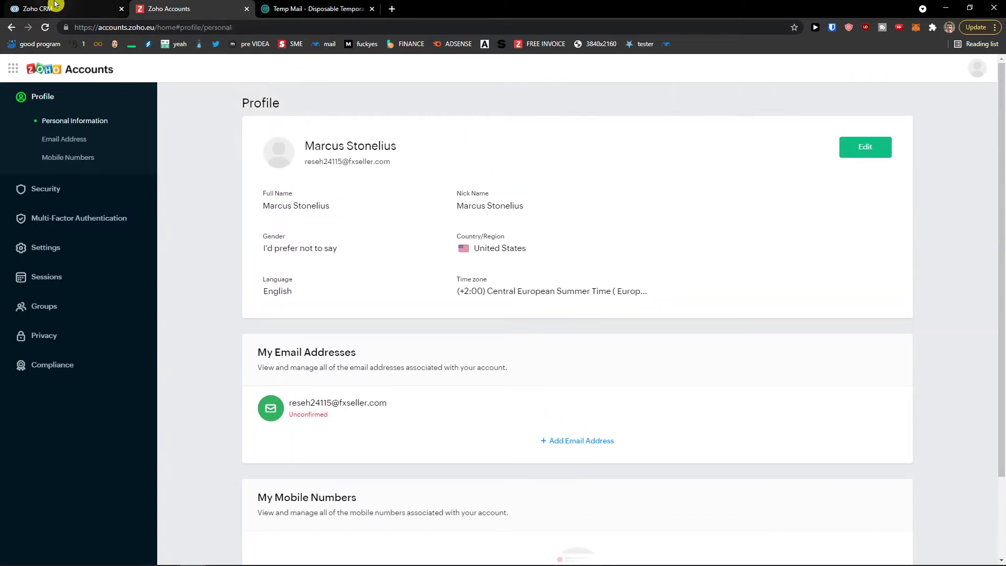
left_click(46, 248)
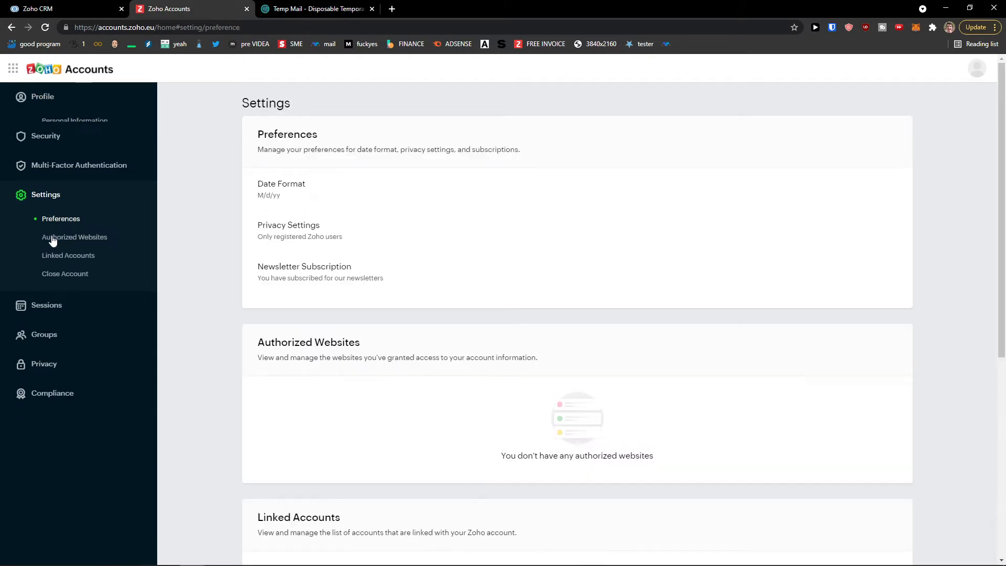
scroll(254, 194, "down", 1)
scroll(254, 194, "down", 1)
scroll(254, 193, "up", 1)
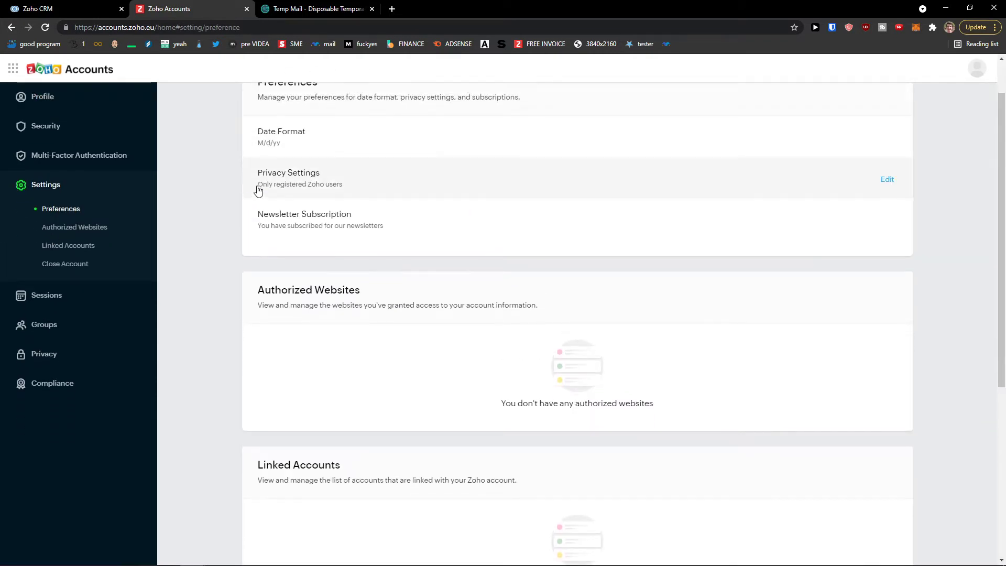
scroll(271, 187, "up", 1)
- Return to Zoho CRM Home and dismiss the sample data notification
left_click(83, 7)
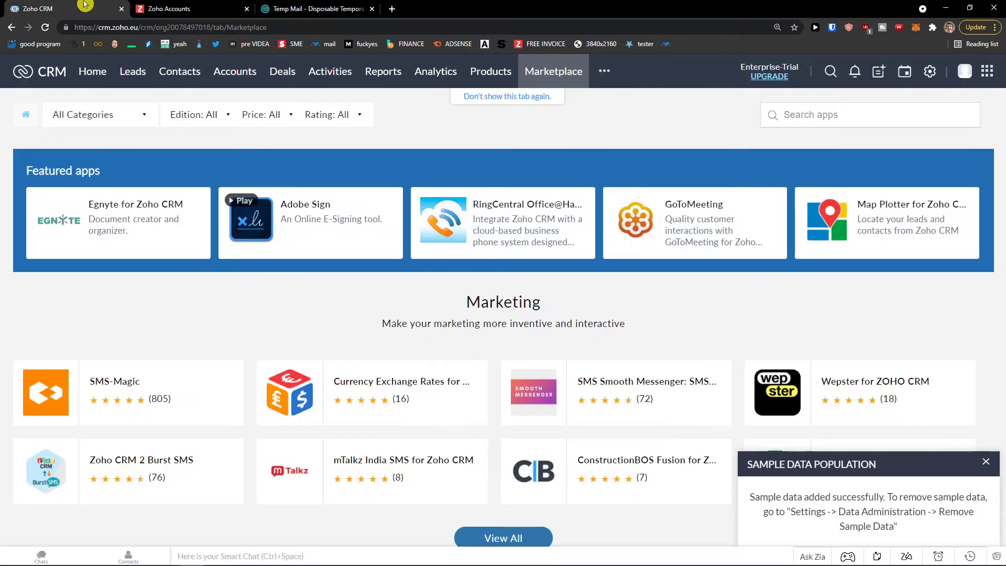
left_click(95, 73)
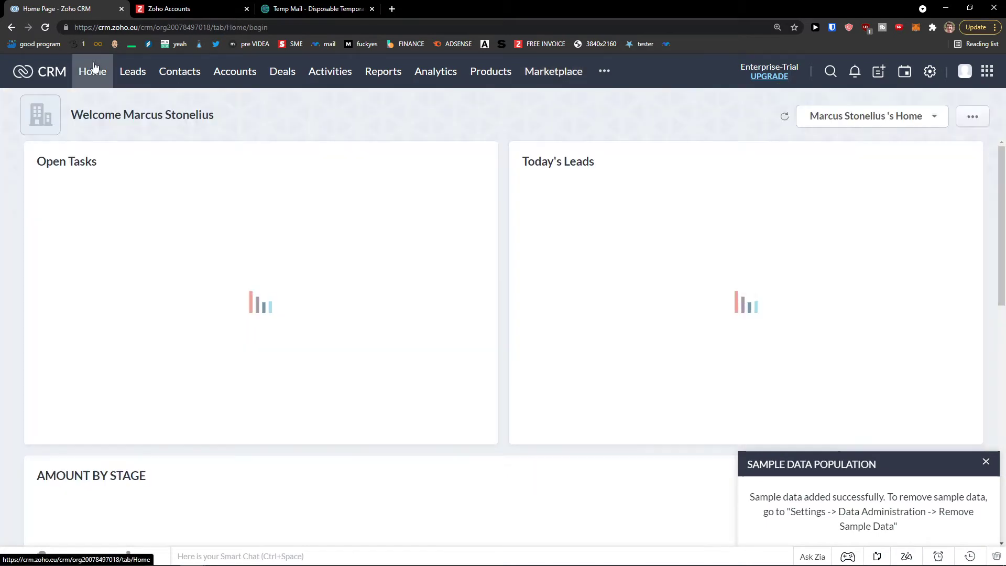
left_click(982, 462)
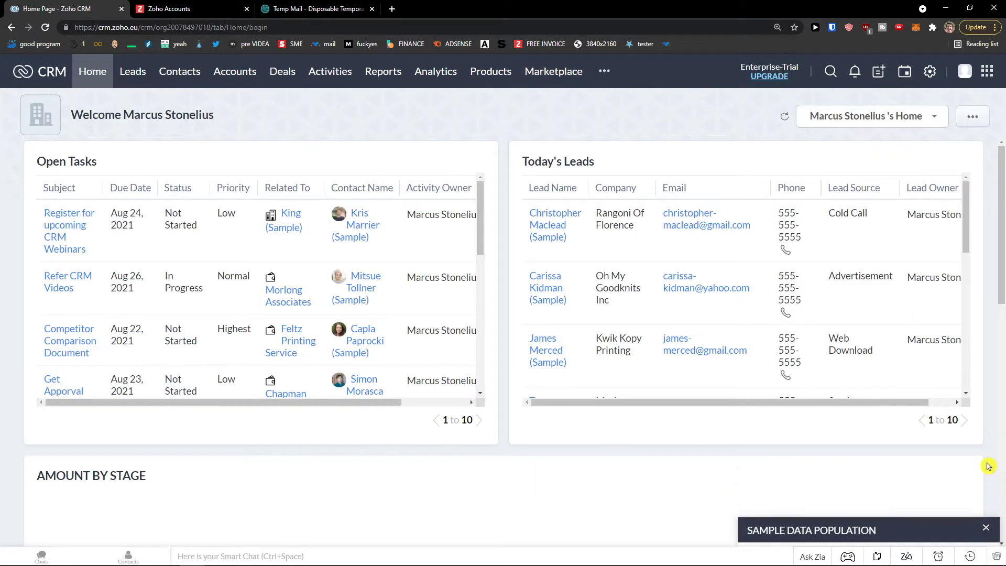
- Confirm and verify the Zoho account from the Welcome to Zoho email in Temp Mail
left_click(301, 7)
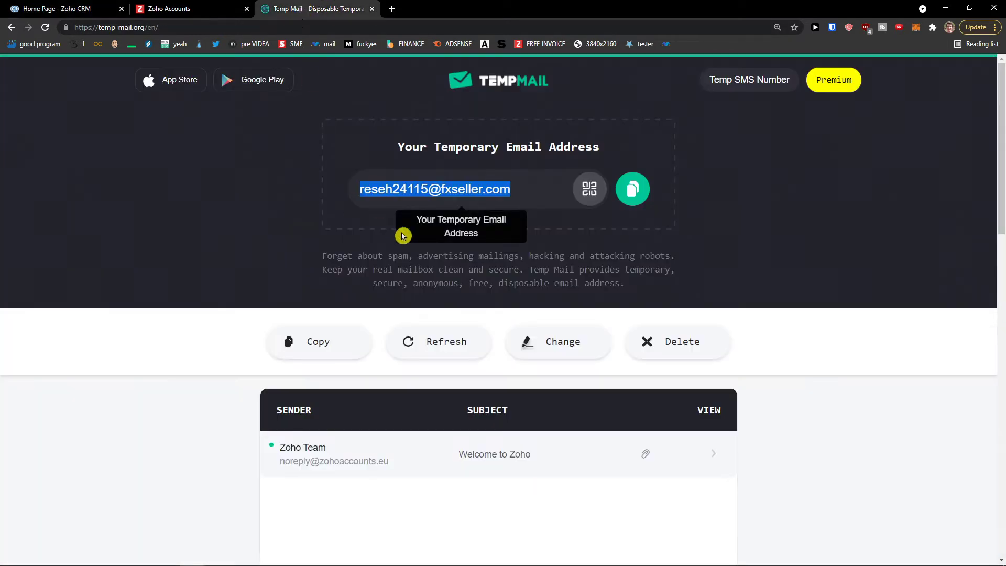
left_click(550, 339)
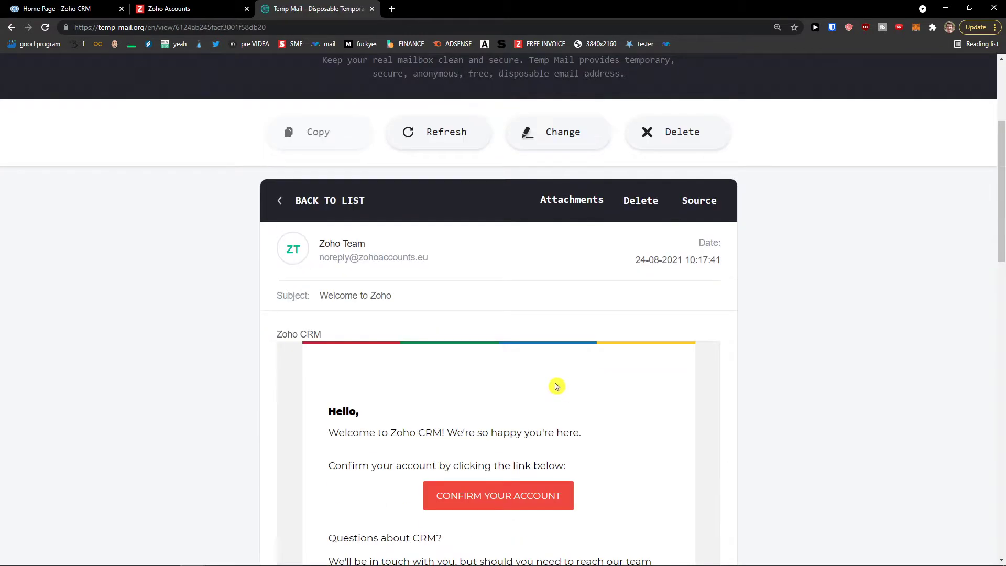
scroll(534, 393, "down", 2)
left_click(514, 394)
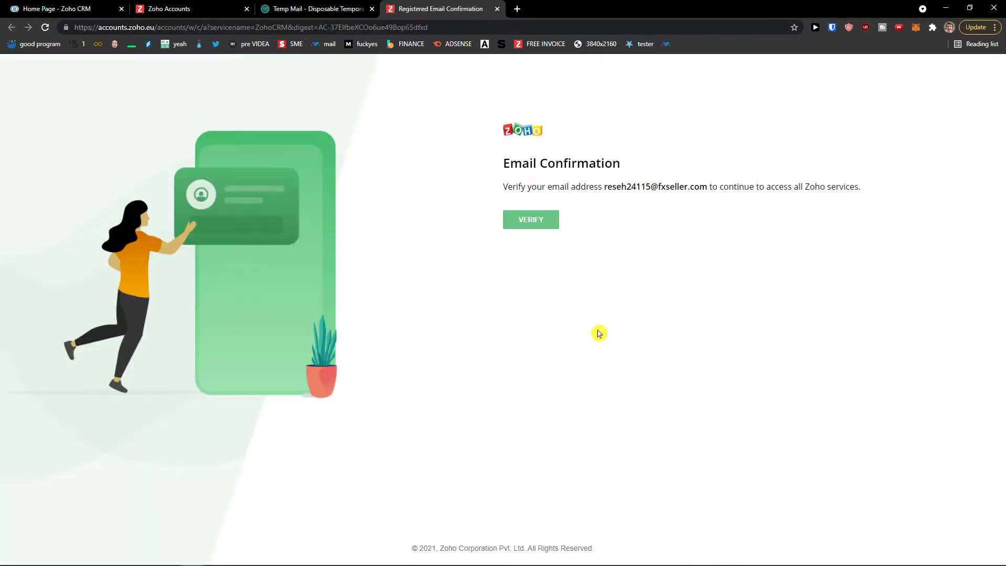
left_click(529, 226)
left_click(542, 275)
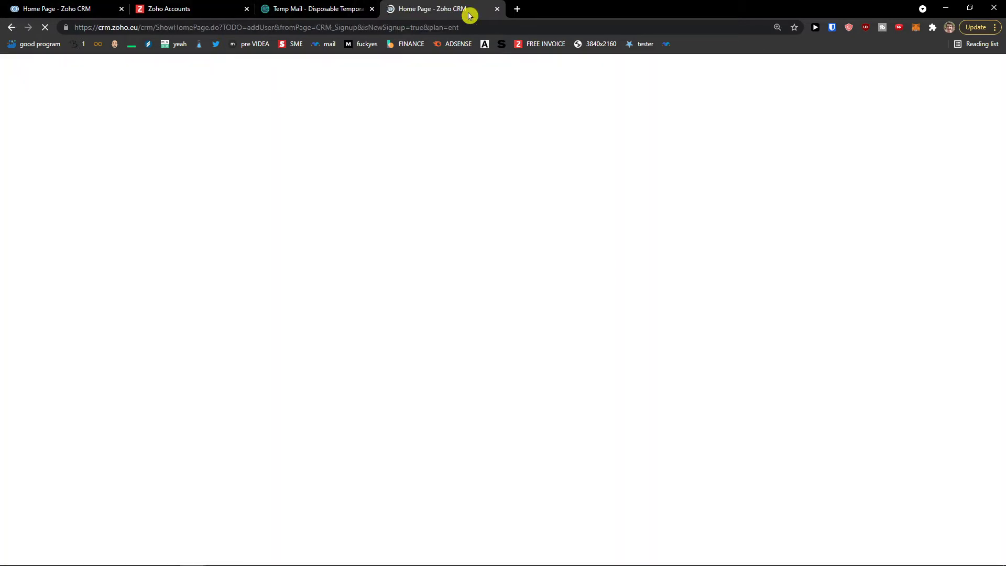
- Reorder the browser tabs so the new Zoho CRM page sits second and is in front
left_click_drag(467, 11, 169, 4)
left_click_drag(66, 7, 464, 6)
left_click(80, 4)
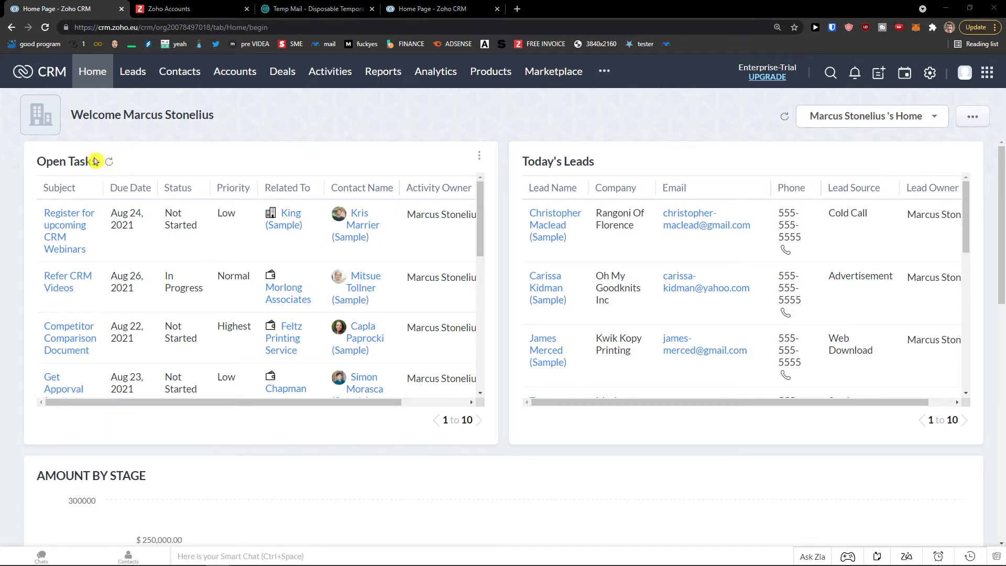
scroll(628, 273, "down", 3)
scroll(443, 293, "down", 1)
scroll(443, 314, "down", 2)
scroll(509, 400, "down", 6)
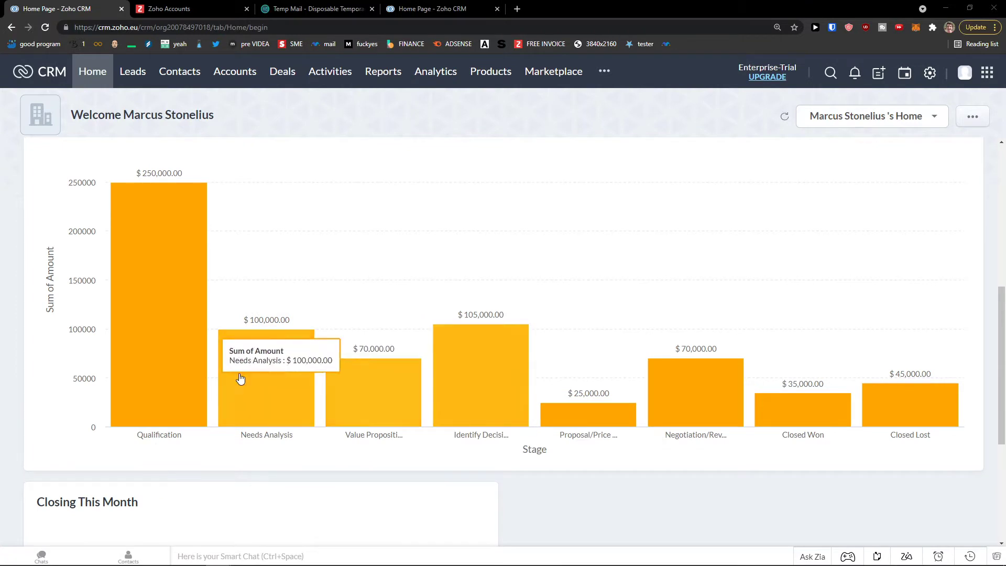
mouse_move(202, 377)
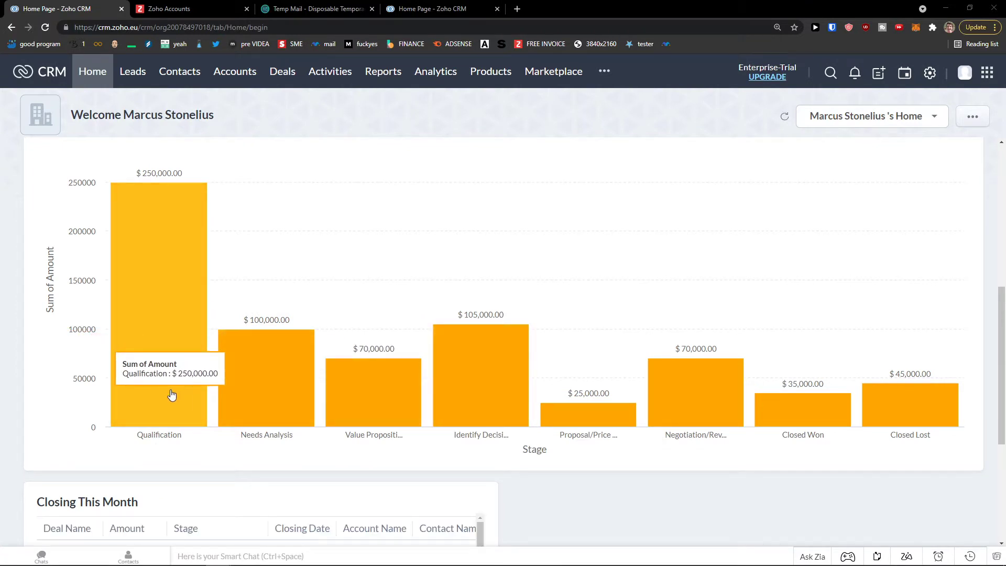
mouse_move(373, 375)
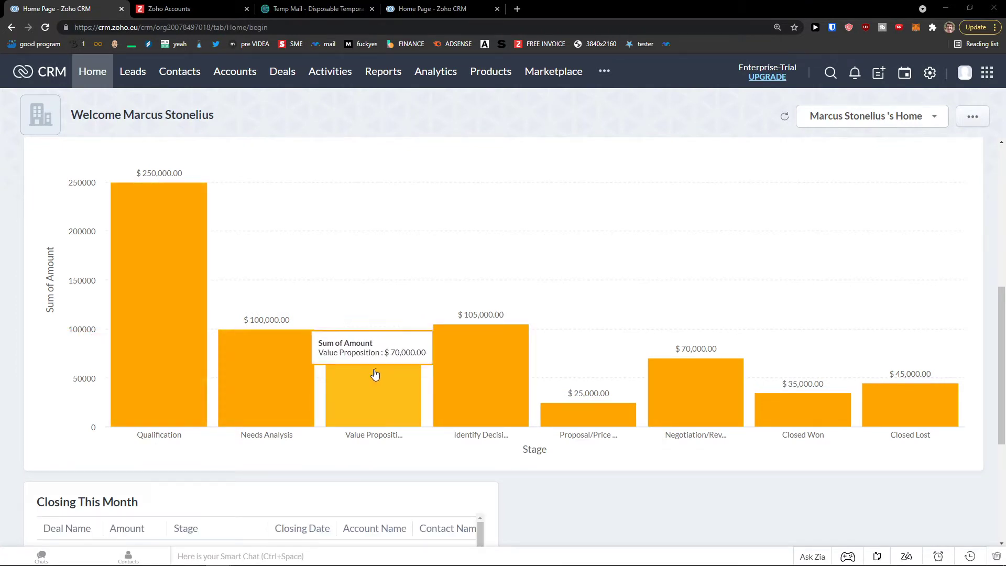
mouse_move(494, 377)
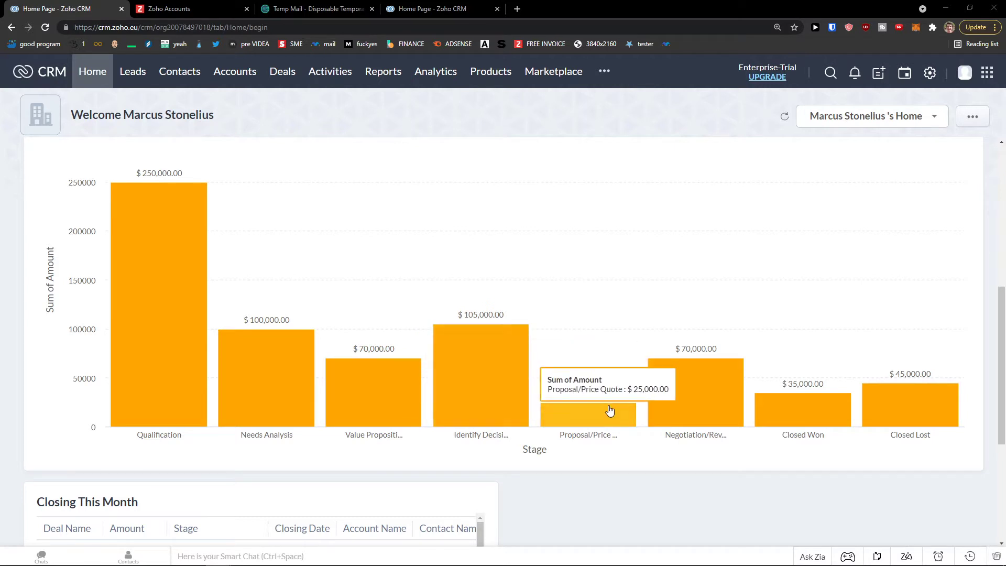
mouse_move(690, 408)
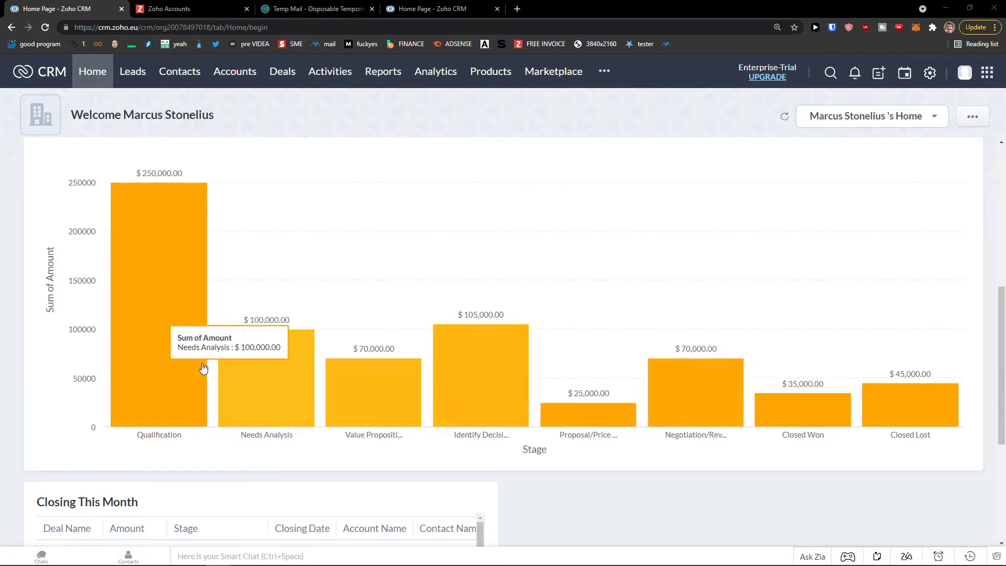
mouse_move(912, 371)
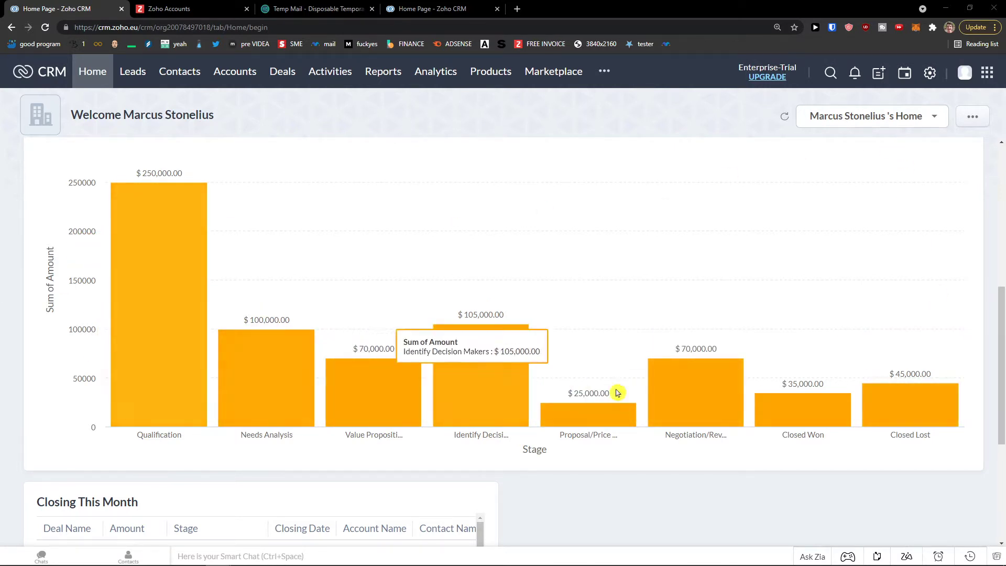
scroll(556, 431, "down", 3)
scroll(322, 445, "down", 2)
scroll(323, 444, "down", 3)
scroll(321, 445, "up", 4)
scroll(731, 472, "up", 5)
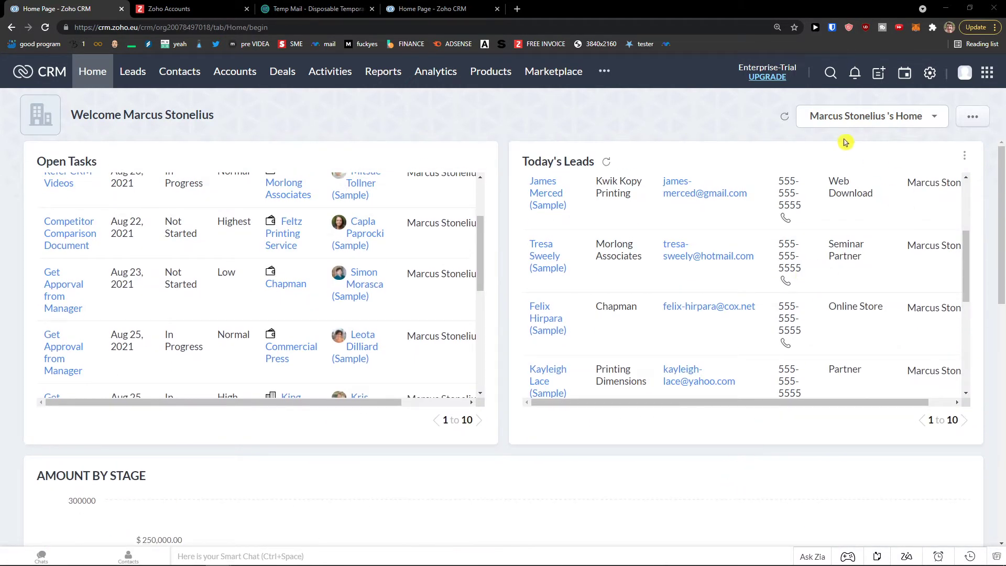
- Switch Home to Classic View, then Manager's Home, then go to Customize Home page
left_click(916, 121)
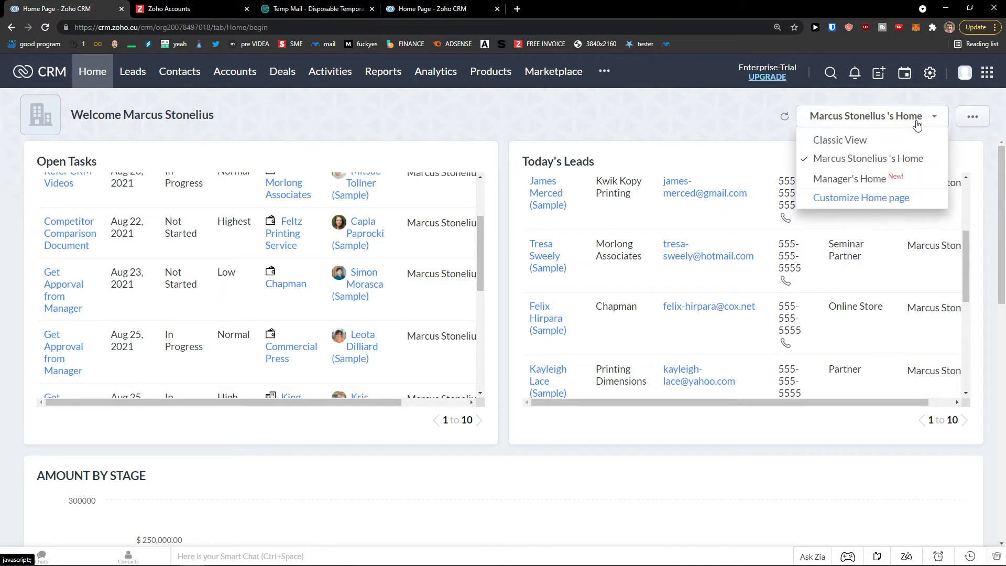
left_click(897, 142)
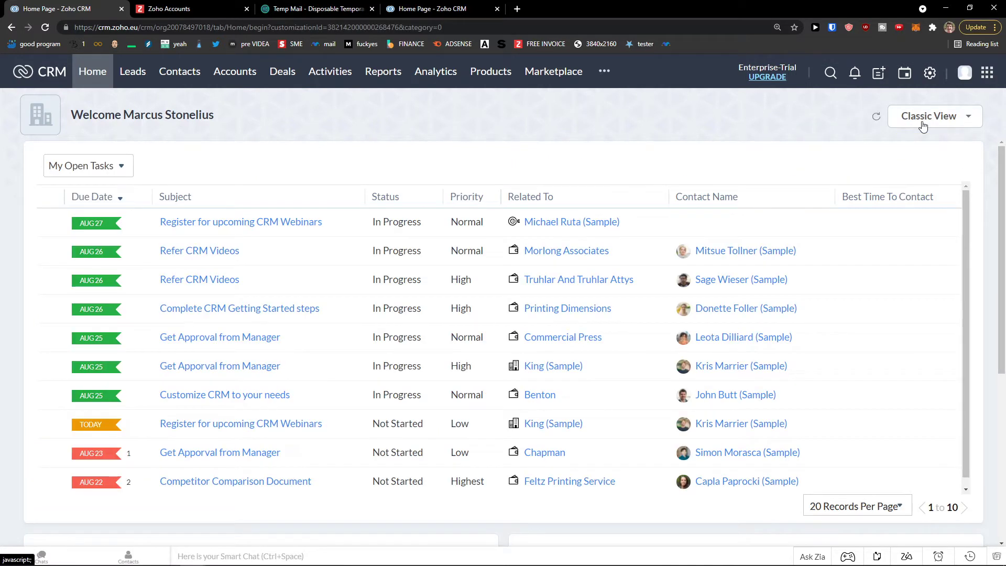
left_click(961, 124)
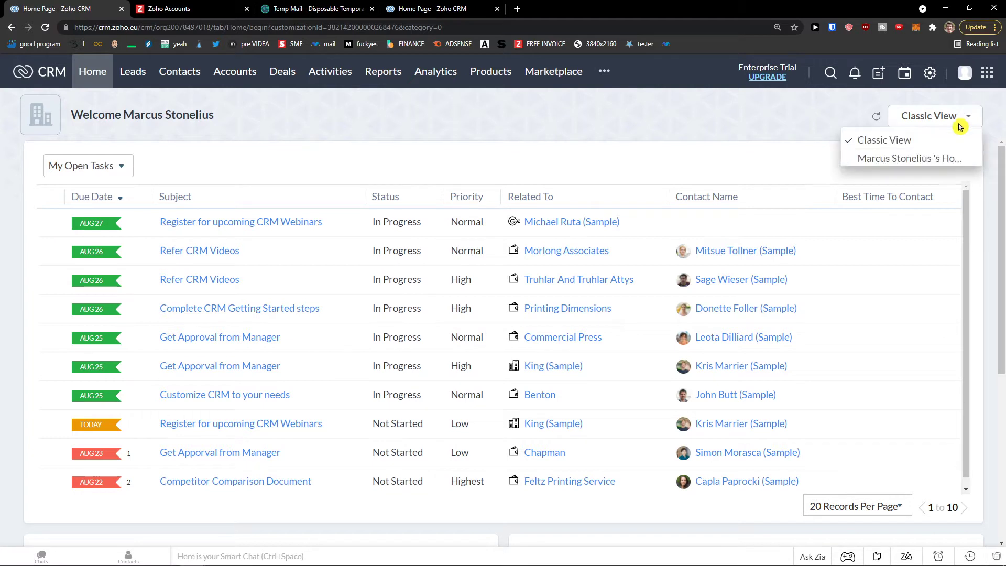
left_click(914, 182)
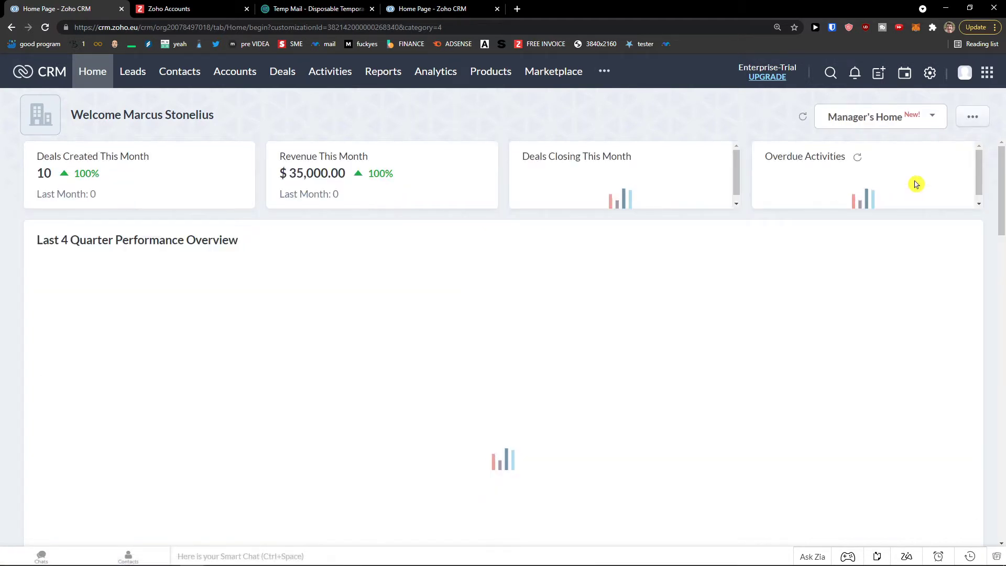
left_click(914, 127)
left_click(871, 200)
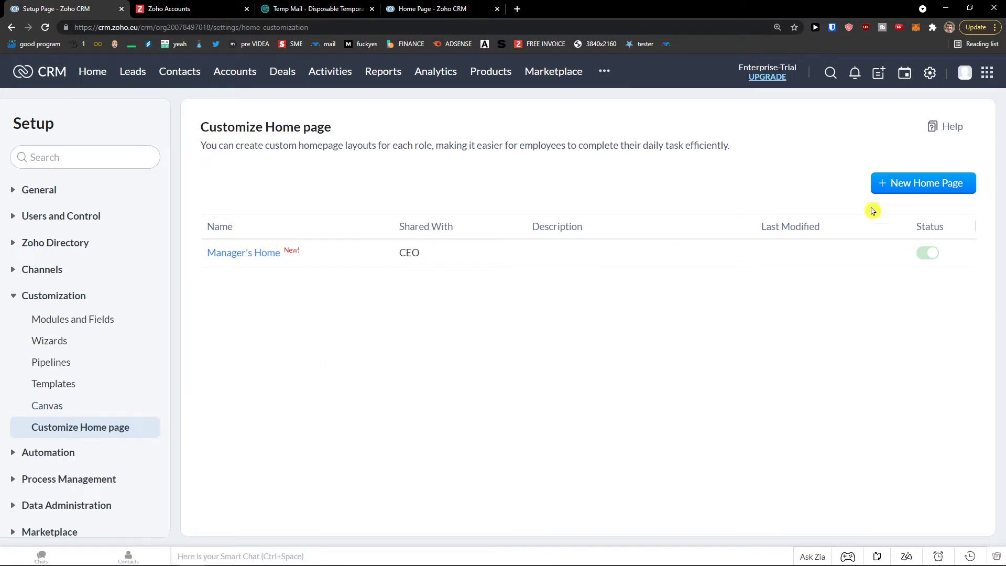
- Start a new home page and try Lead Analytics cards like Today's Leads, then remove them
left_click(901, 190)
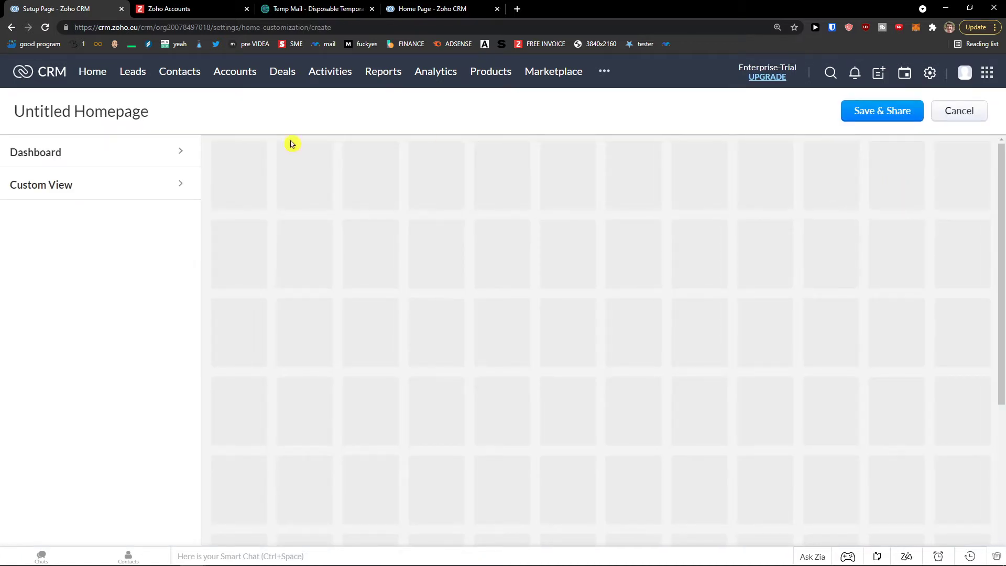
left_click(97, 157)
left_click(95, 181)
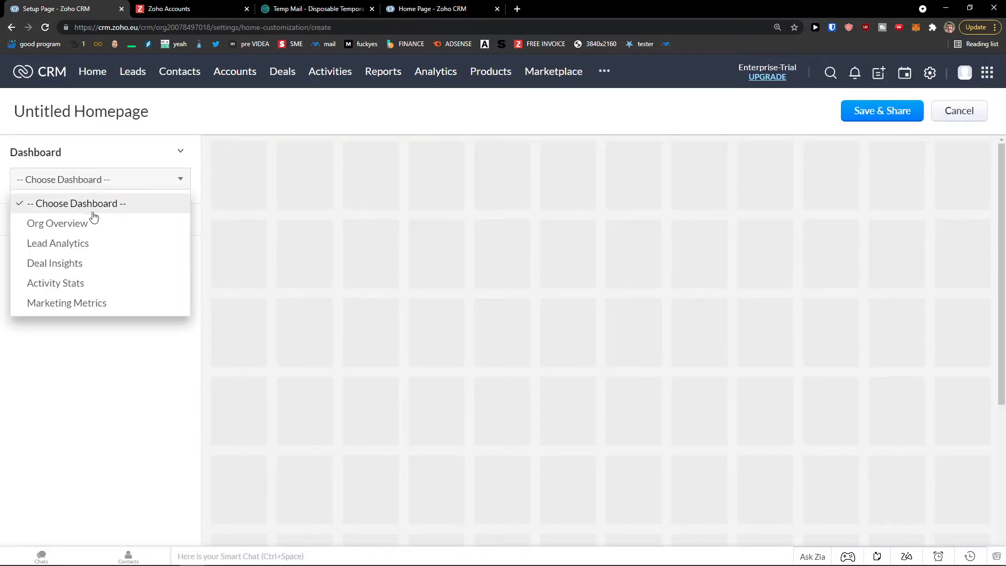
left_click(81, 242)
left_click(65, 233)
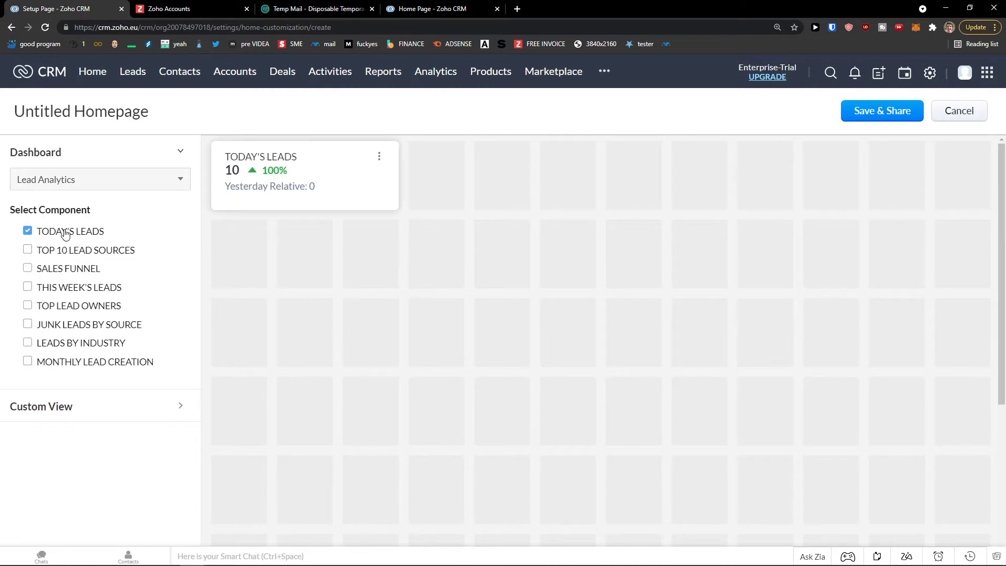
left_click(65, 256)
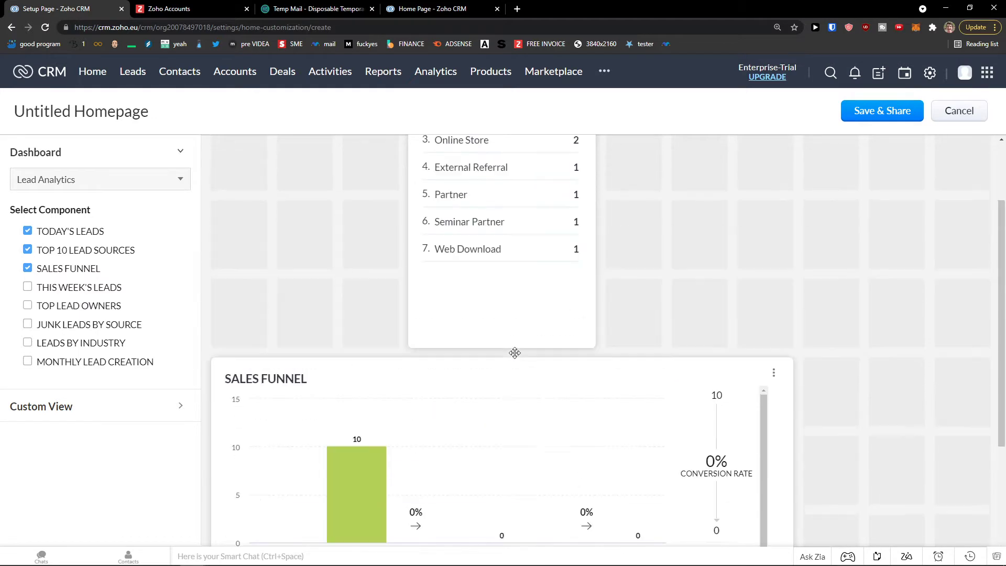
scroll(514, 353, "up", 3)
left_click_drag(478, 352, 822, 343)
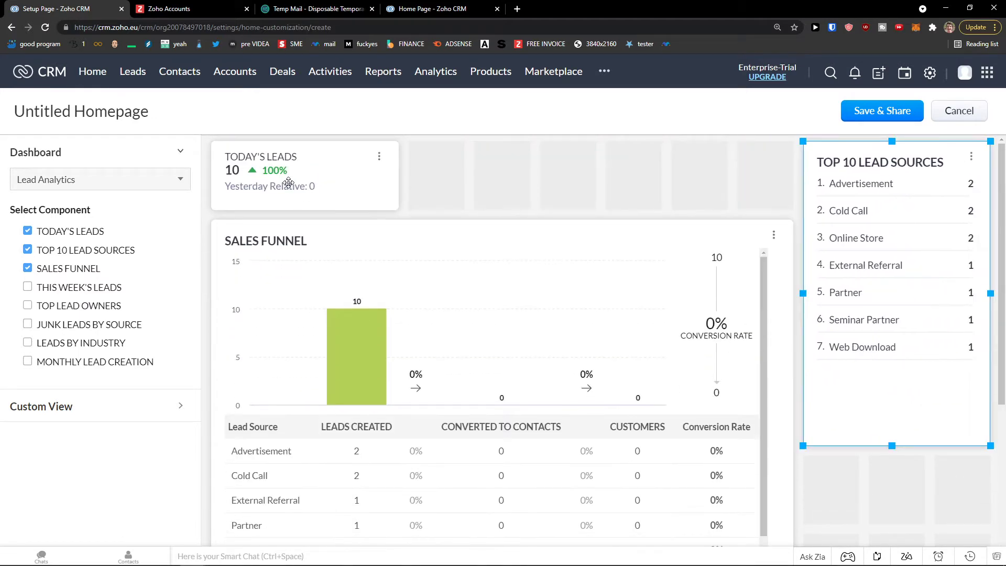
left_click(27, 250)
left_click(27, 231)
left_click(27, 268)
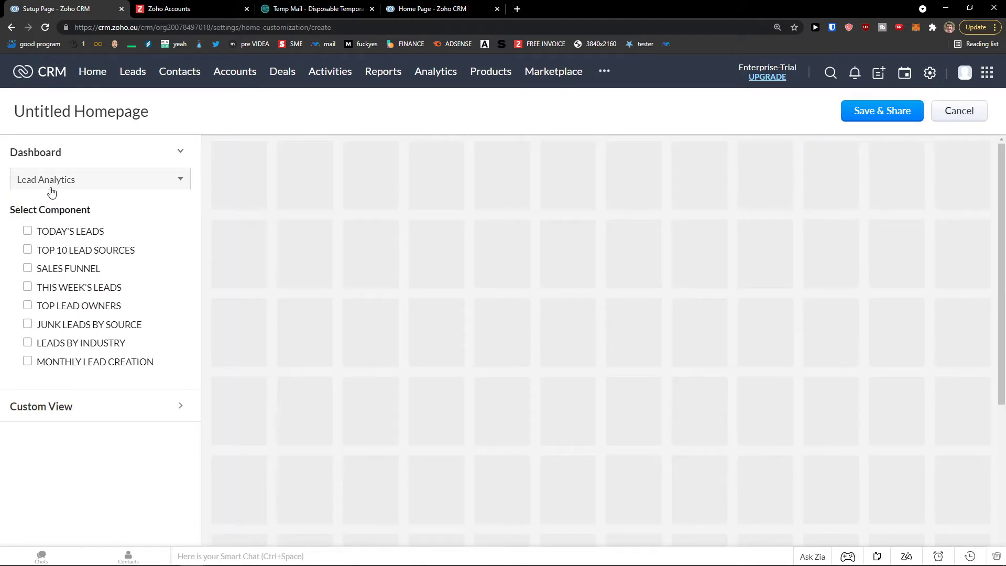
- Add Deal Insights cards: Revenue This Month, Deals Created, Deals in Pipeline, Amount by Stage, Deals by Stages
left_click(78, 179)
left_click(95, 267)
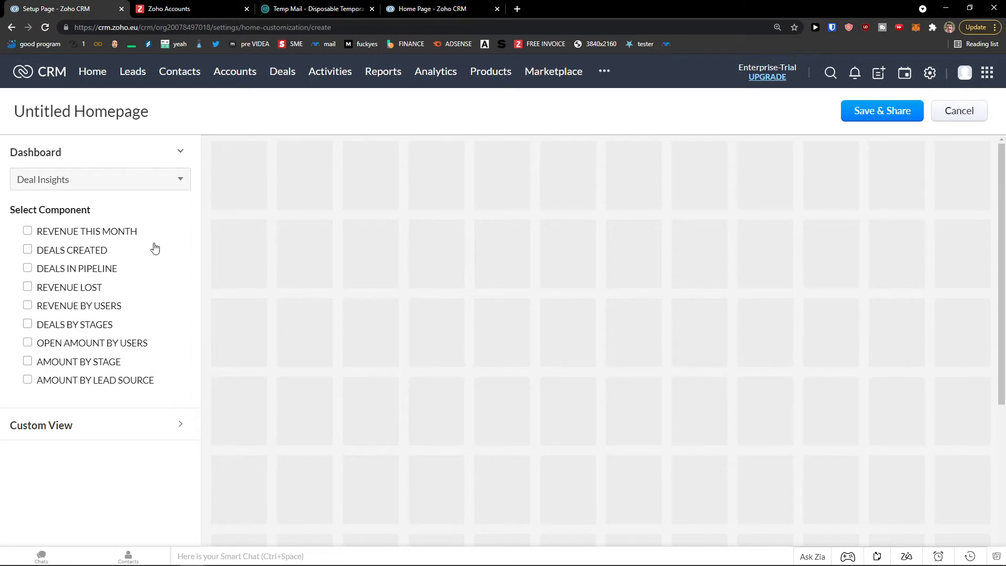
left_click(126, 234)
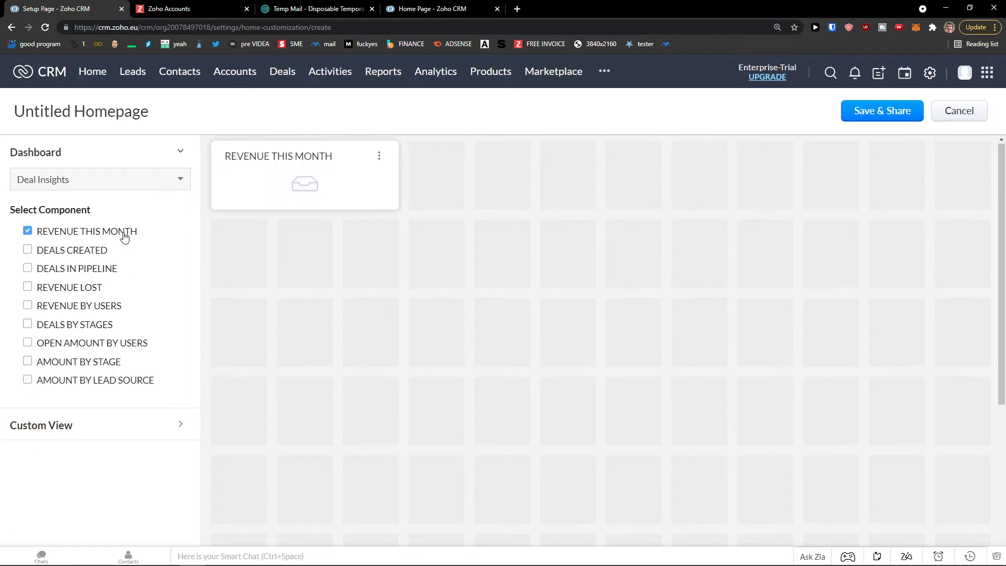
left_click(86, 254)
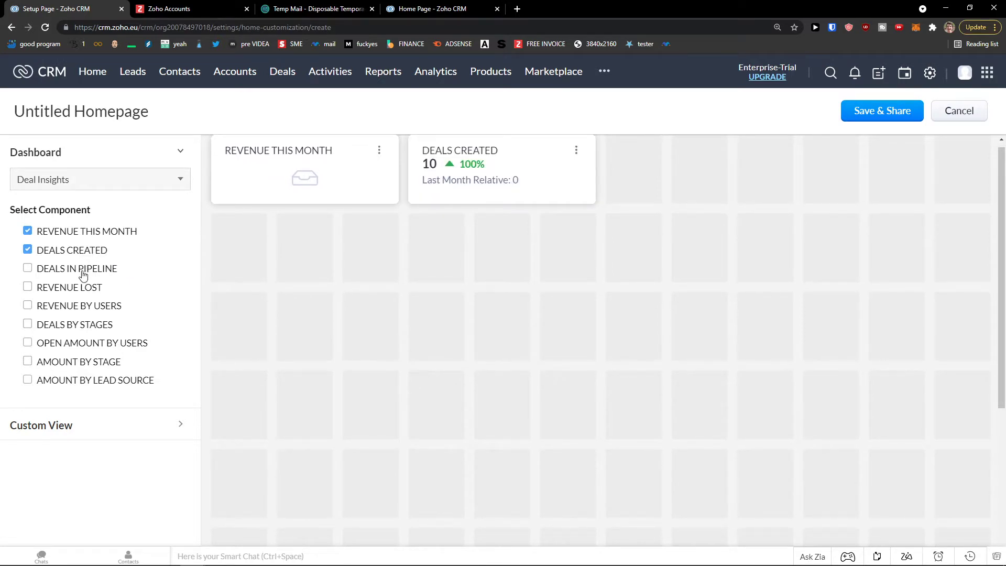
left_click(83, 274)
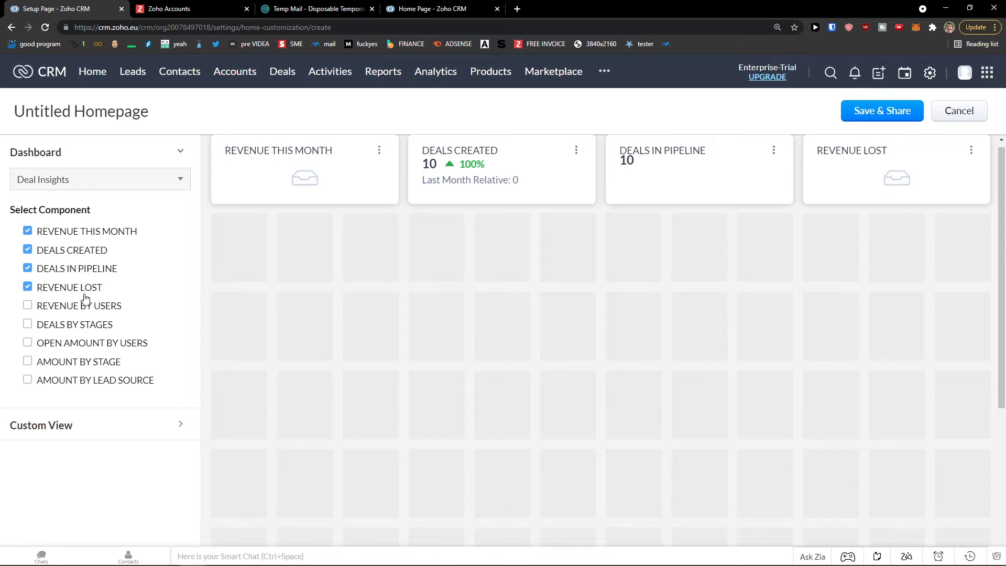
left_click(98, 362)
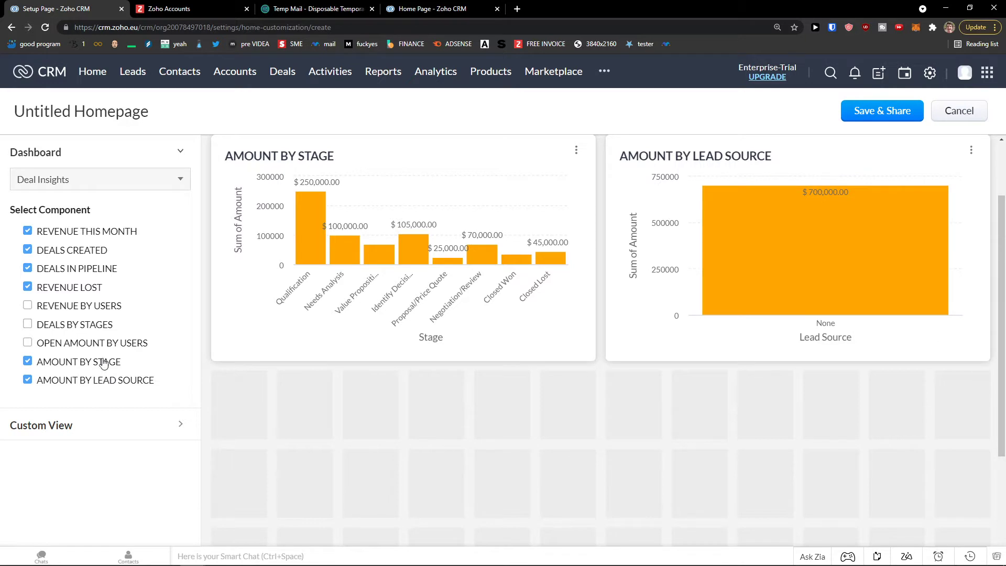
left_click(96, 382)
left_click(96, 328)
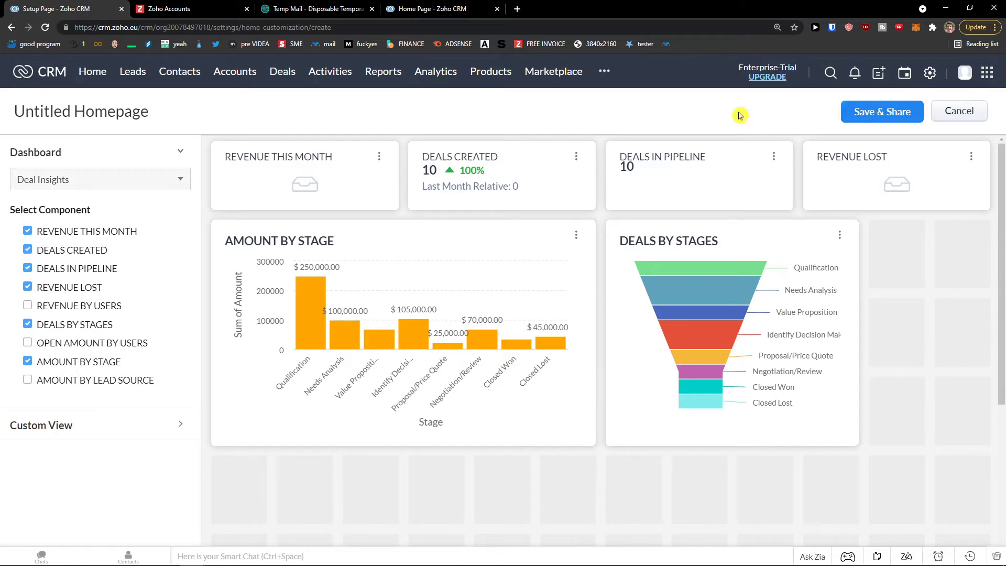
- Title the layout 'Deals Homepage' and save it shared with the CEO and Manager roles
triple_click(94, 106)
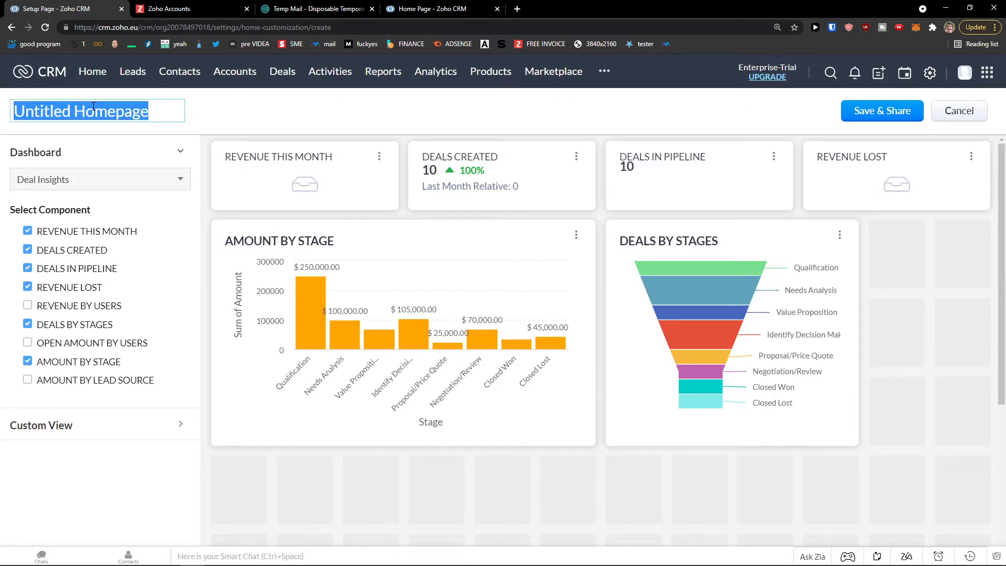
type("F")
type("eals Homepage")
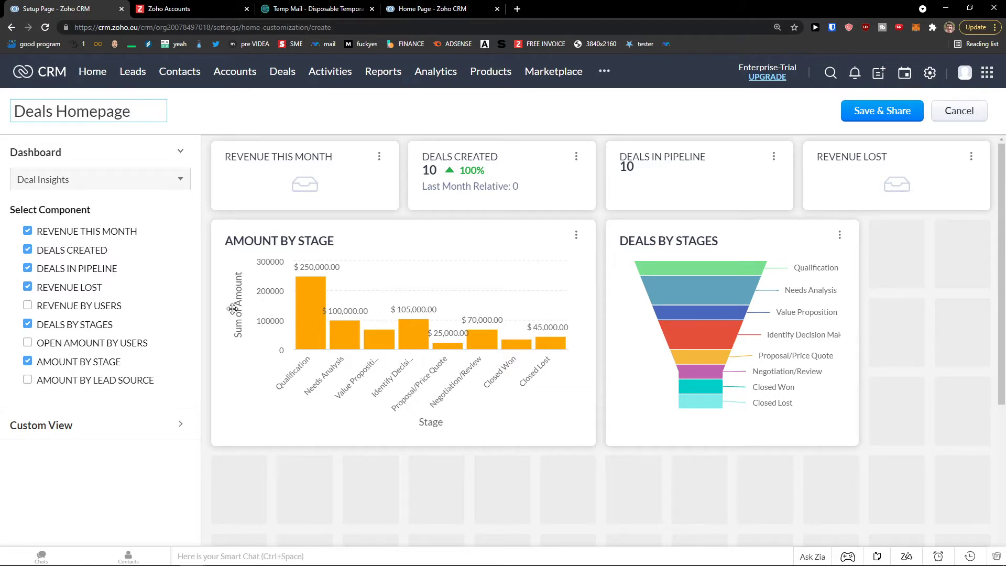
left_click(864, 111)
left_click(500, 157)
left_click(489, 181)
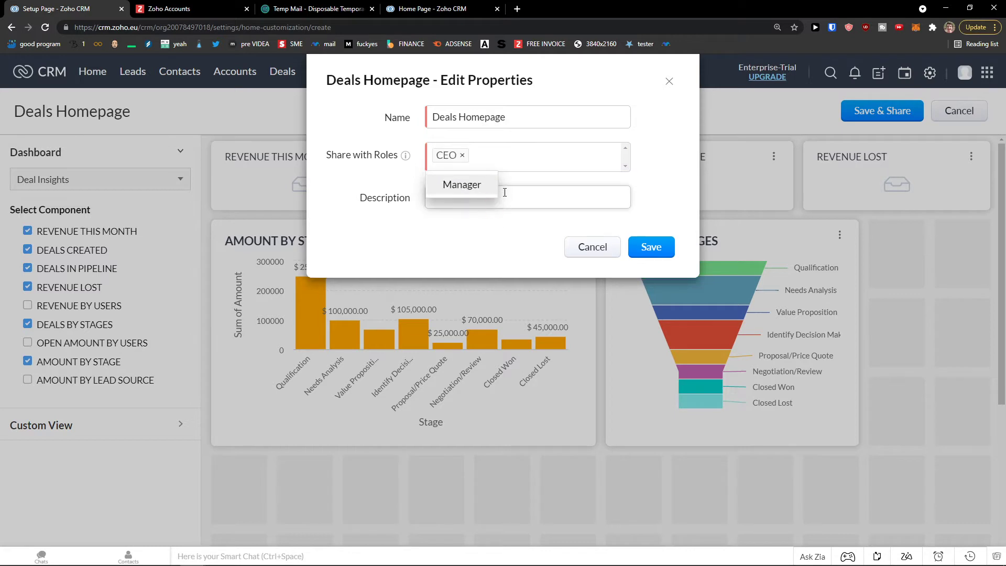
left_click(481, 186)
left_click(546, 220)
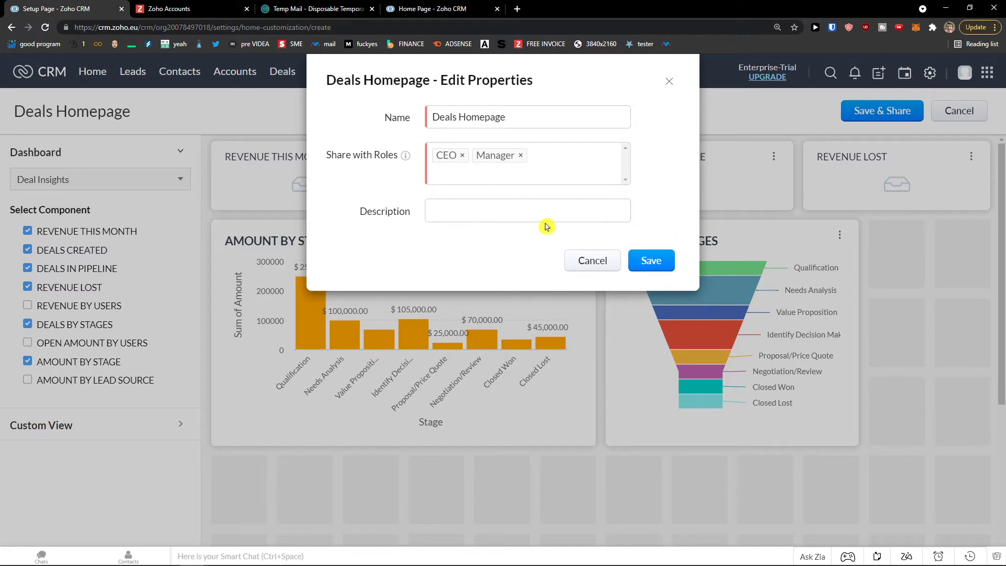
left_click(646, 268)
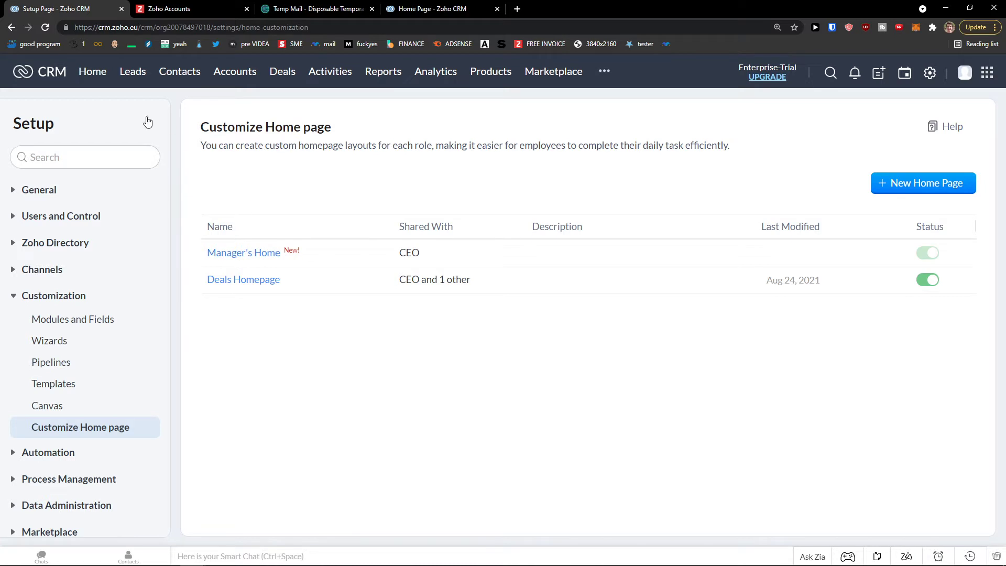
- Go to the Home page and confirm the layout list has Deals Homepage selected
left_click(93, 75)
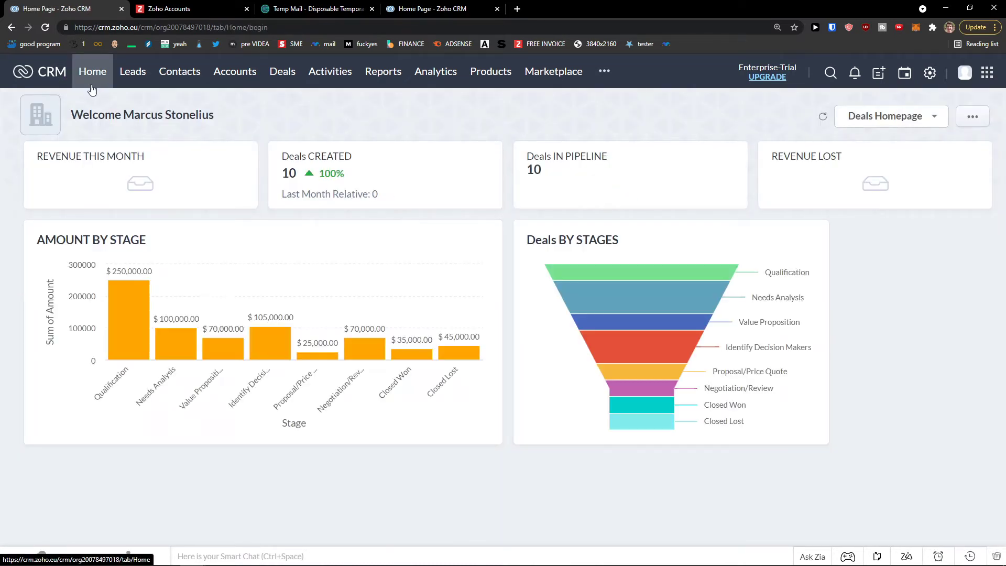
left_click(883, 126)
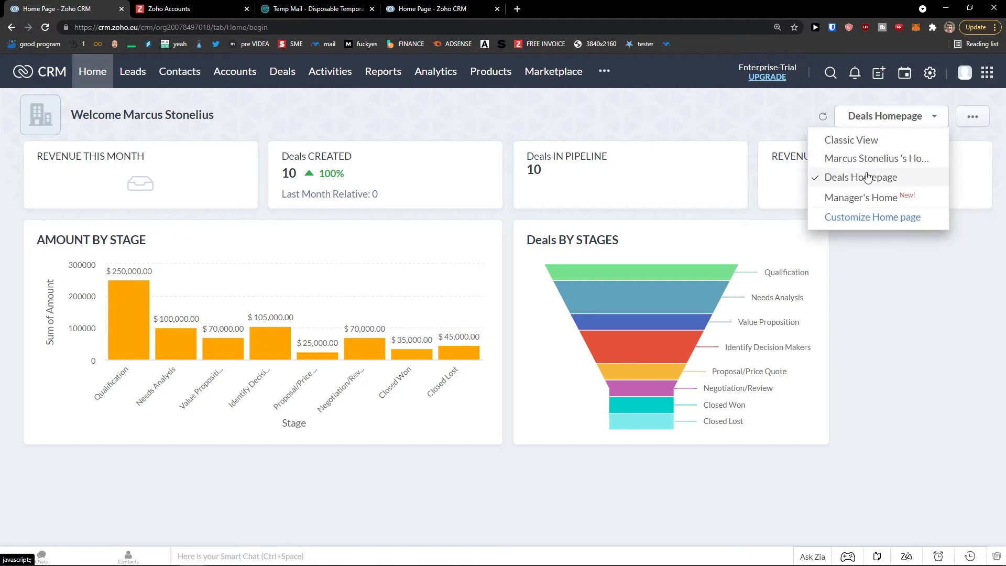
left_click(900, 312)
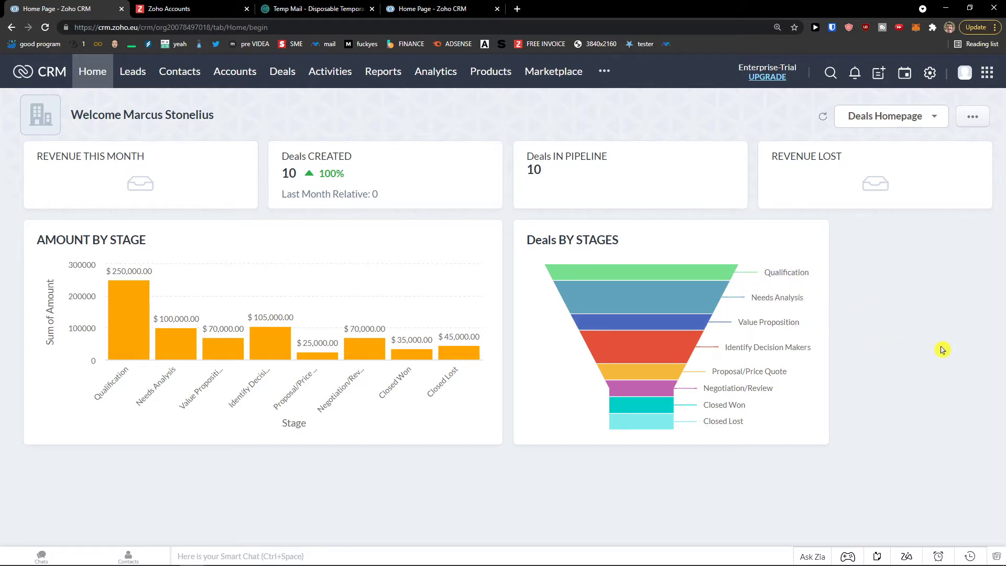
- Open the Leads module and look through its list of lead views
left_click(132, 77)
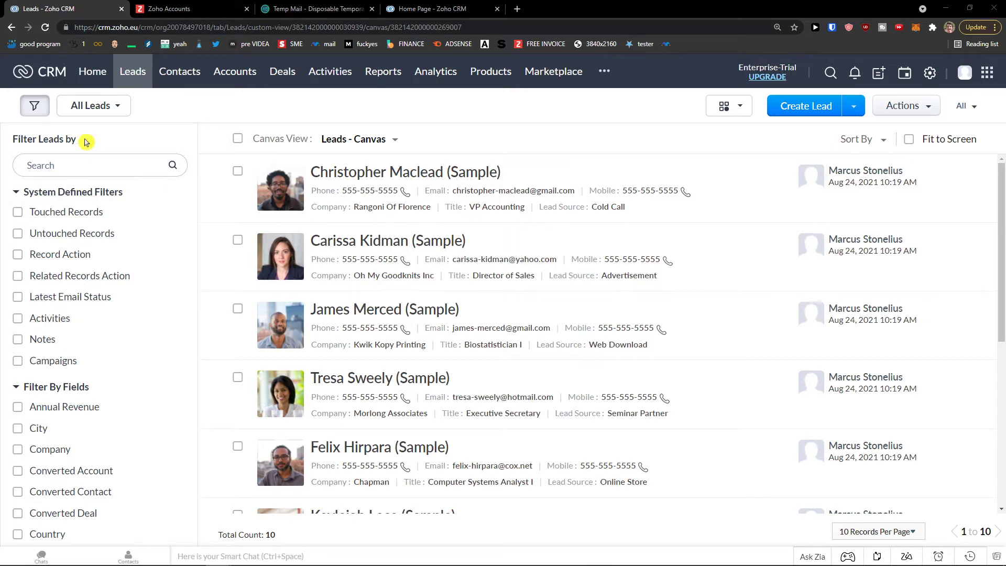
left_click(108, 111)
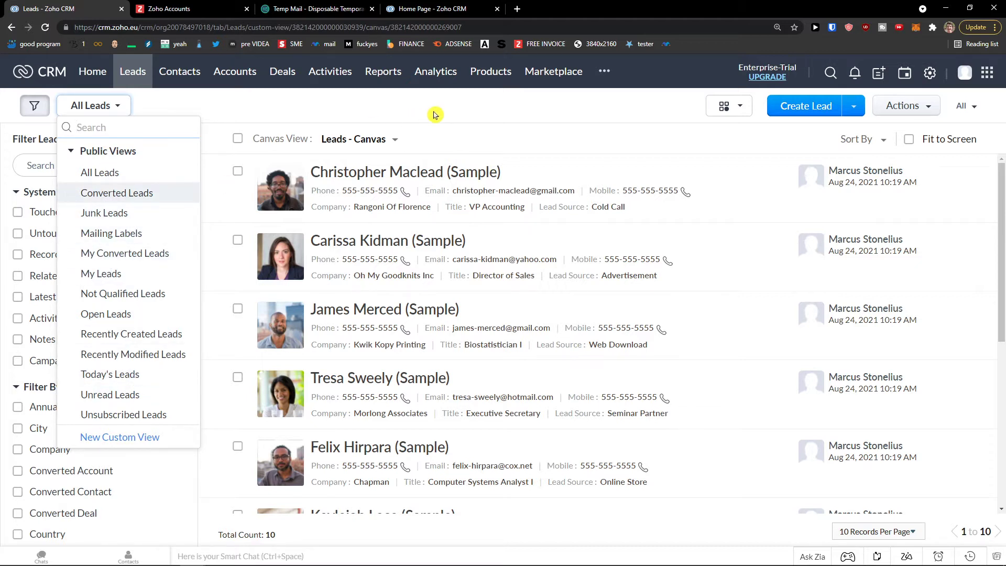
left_click(433, 116)
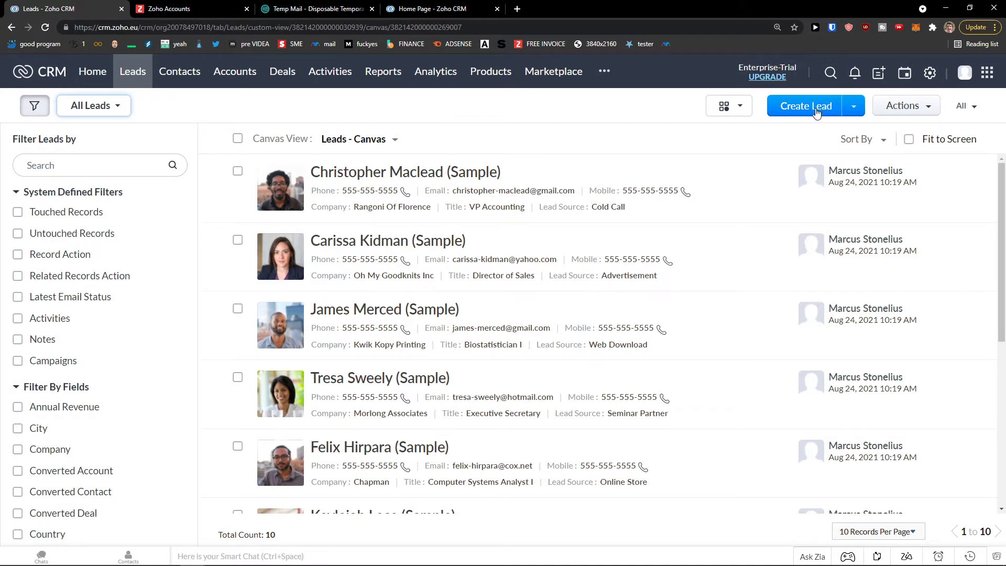
- Open a blank Create Lead form from the Leads list
left_click(815, 112)
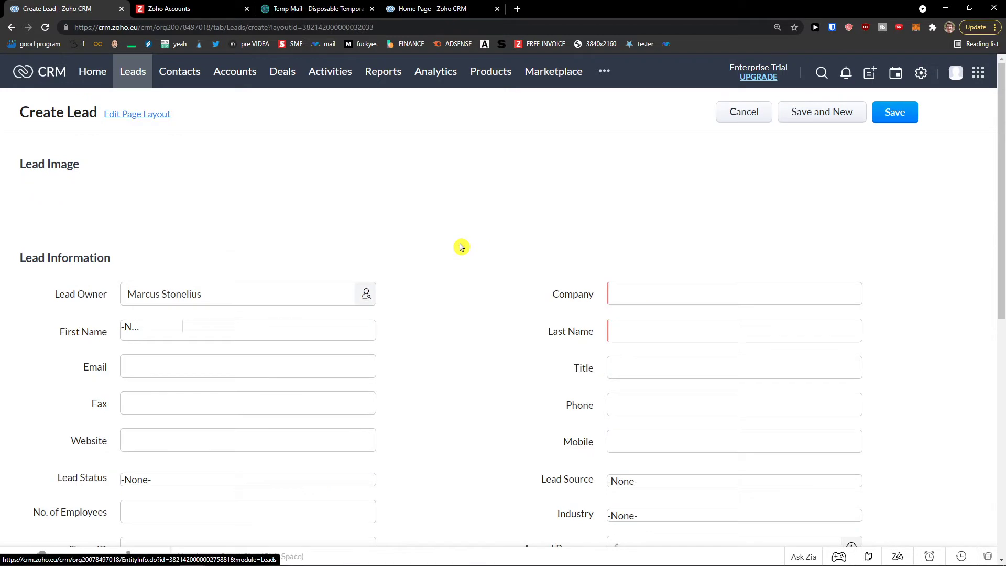
left_click(13, 29)
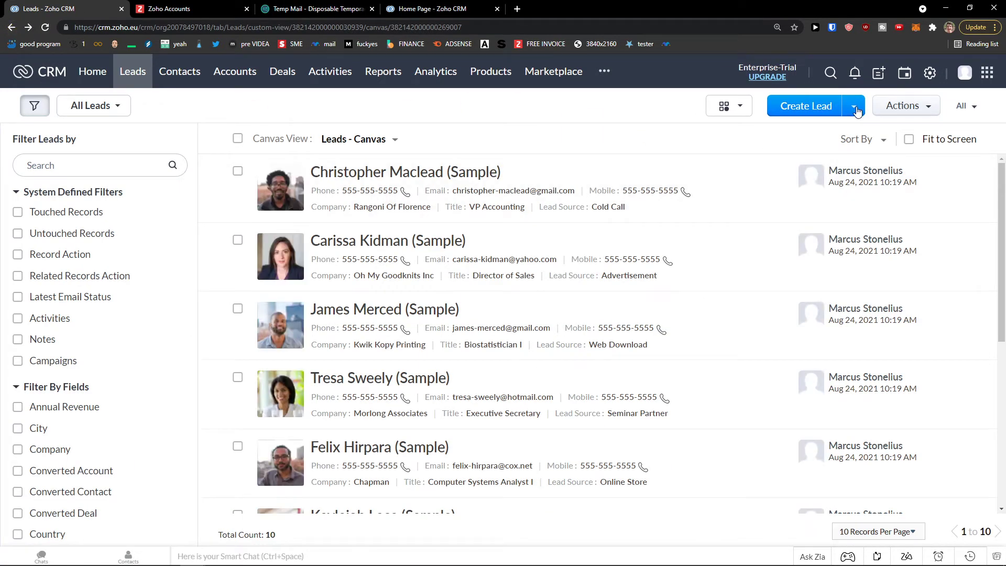
left_click(857, 111)
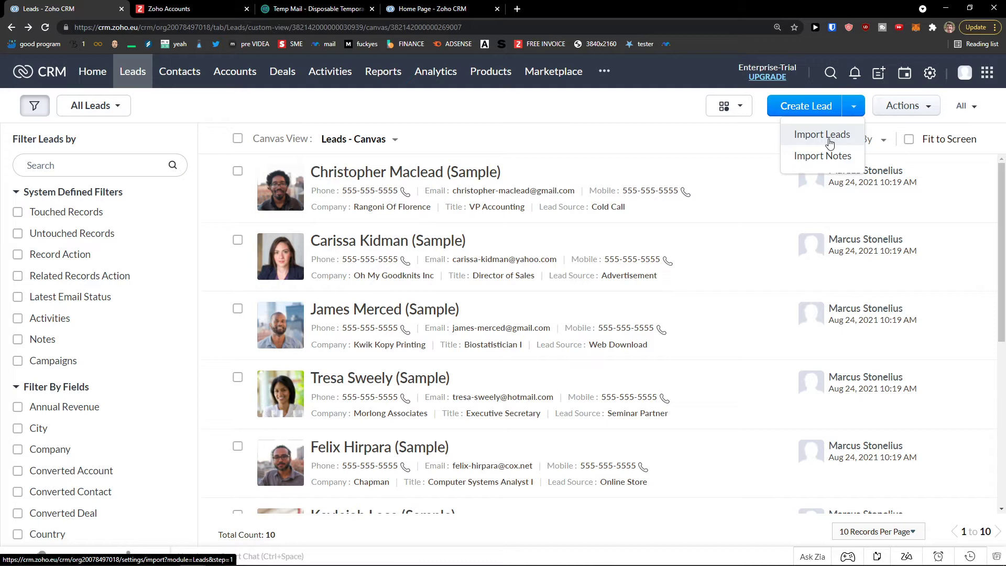
left_click(811, 107)
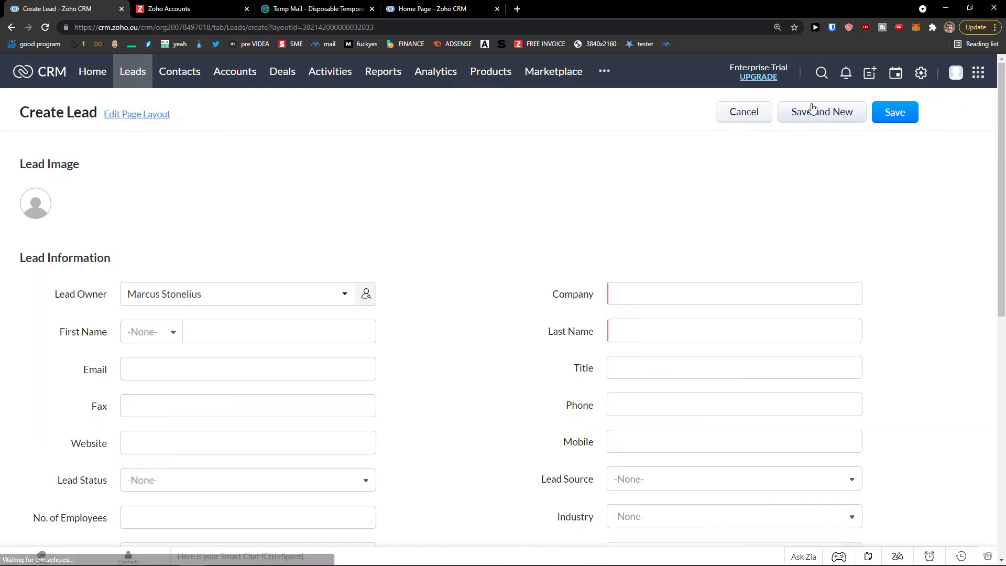
- Enter last name 'Lead', company Sun Lead Company and the lead's email address
left_click(313, 242)
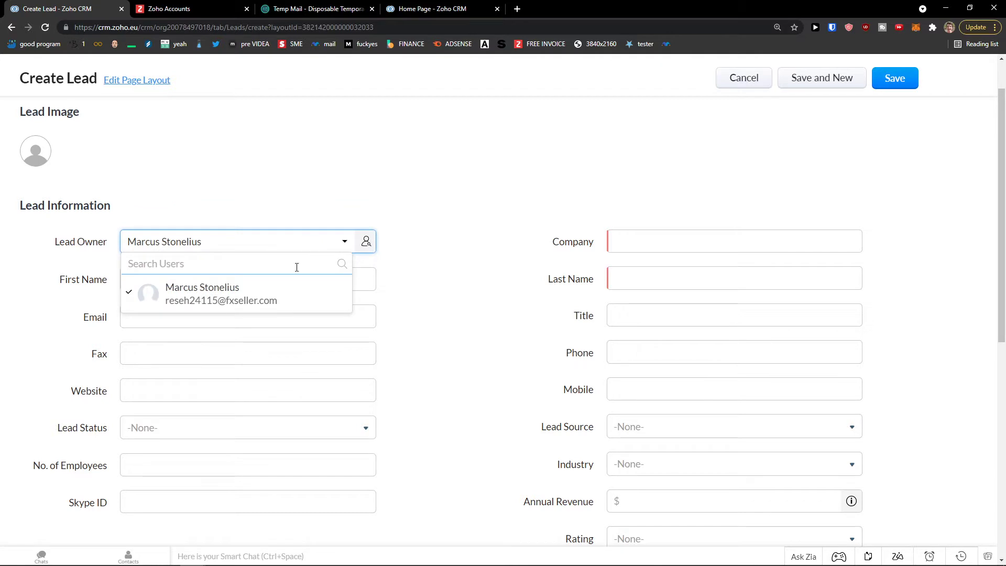
scroll(437, 263, "down", 1)
left_click(294, 226)
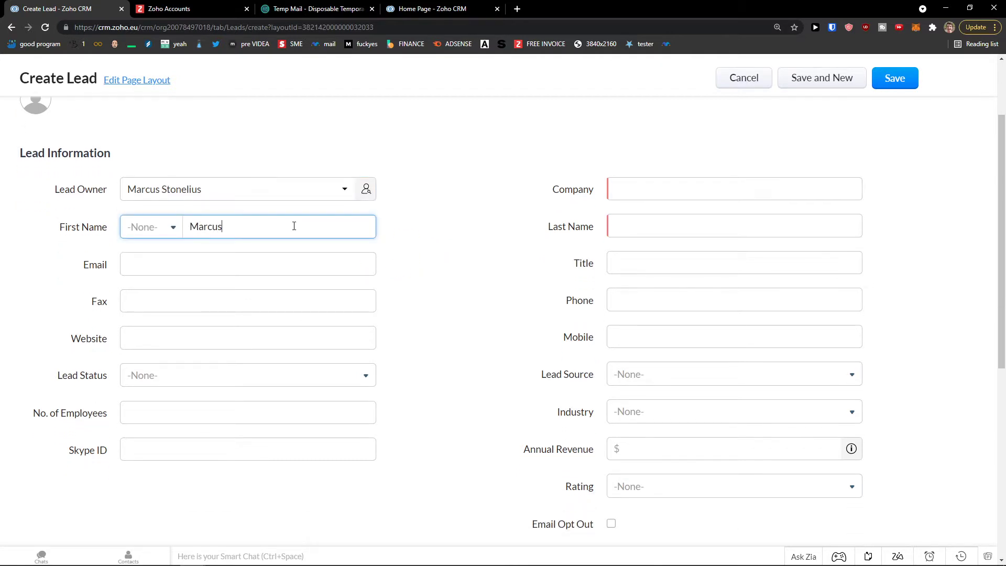
left_click(701, 219)
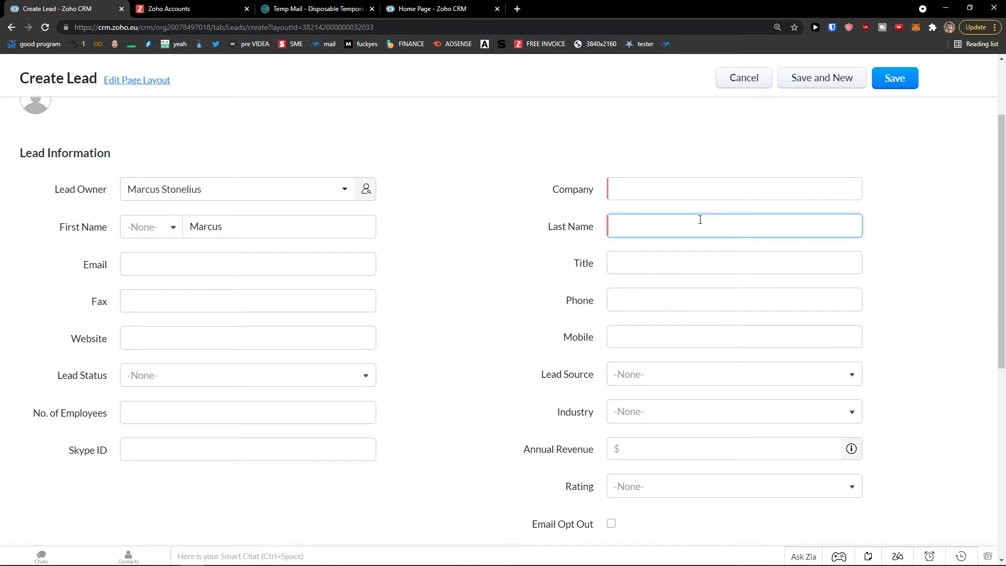
type("Lead")
left_click(641, 195)
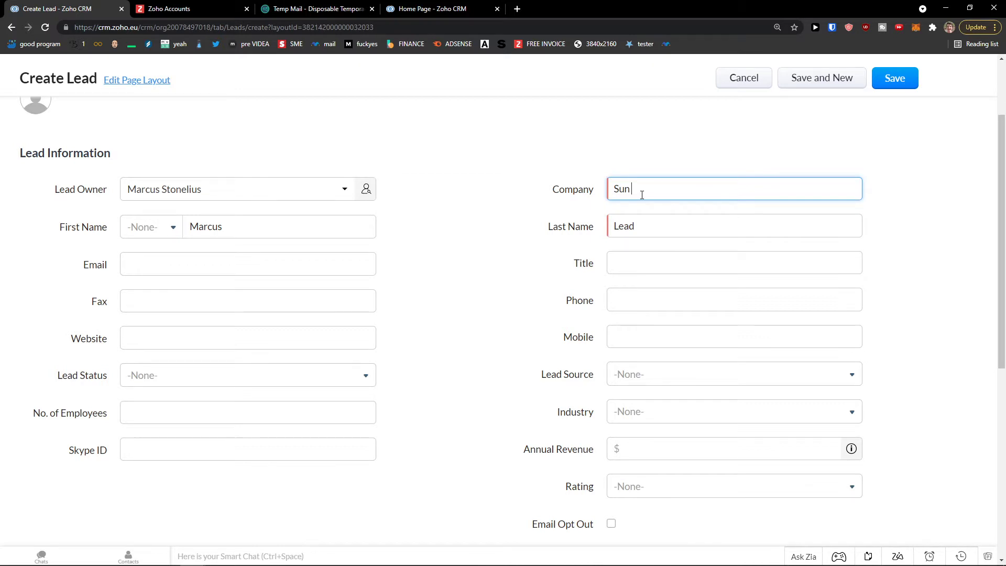
left_click(343, 257)
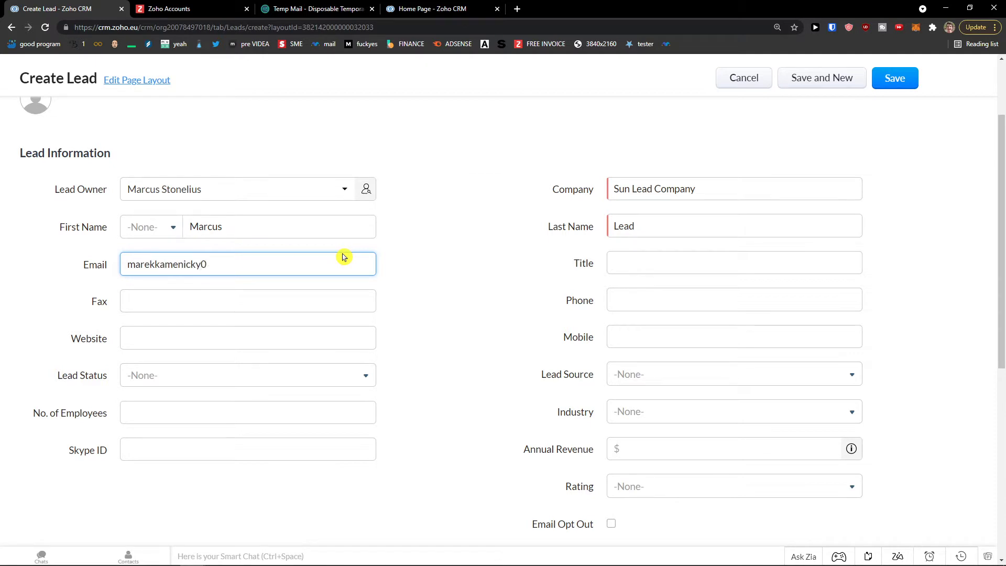
type("om")
key("Tab")
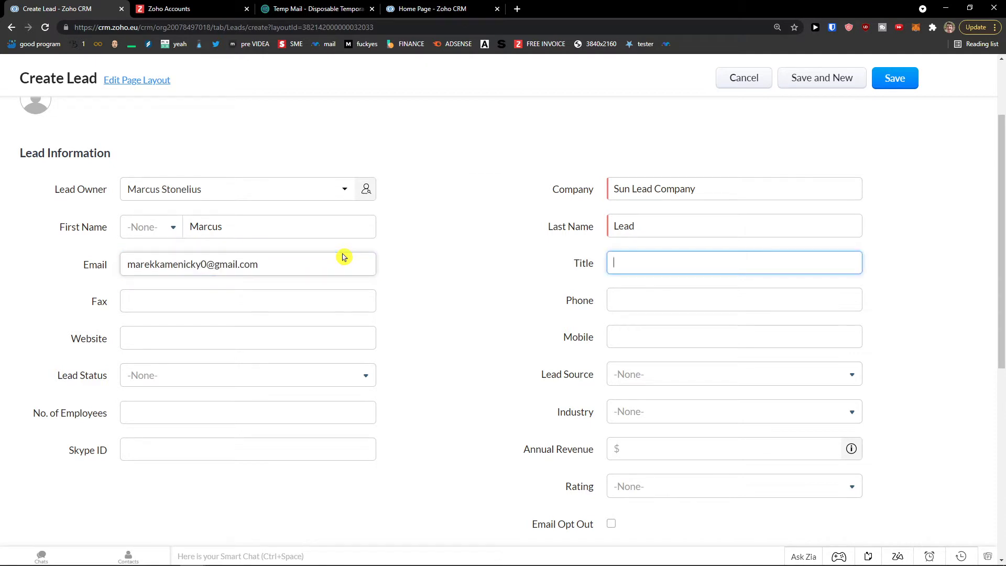
left_click(272, 295)
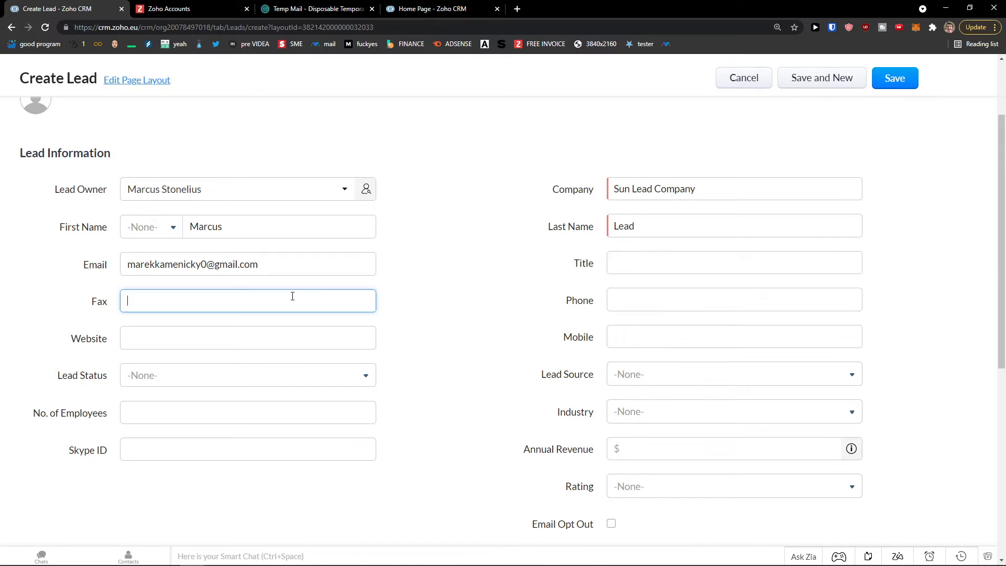
left_click(666, 296)
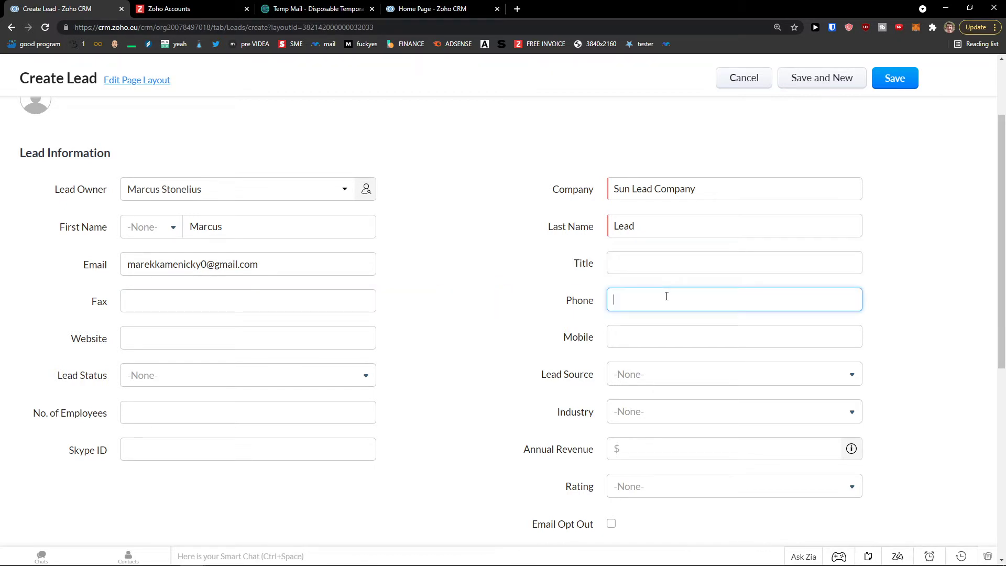
left_click(628, 347)
- Set lead status to Attempted to Contact and lead source to Cold Call
left_click(303, 375)
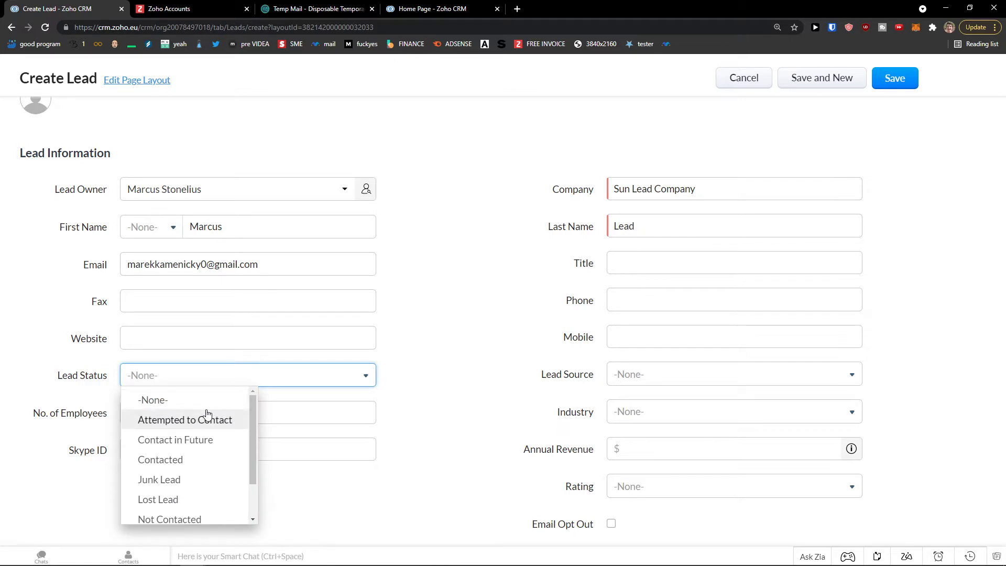
mouse_move(252, 421)
left_mouse_down()
mouse_move(253, 457)
mouse_move(254, 413)
mouse_move(246, 428)
left_mouse_up()
left_click(227, 425)
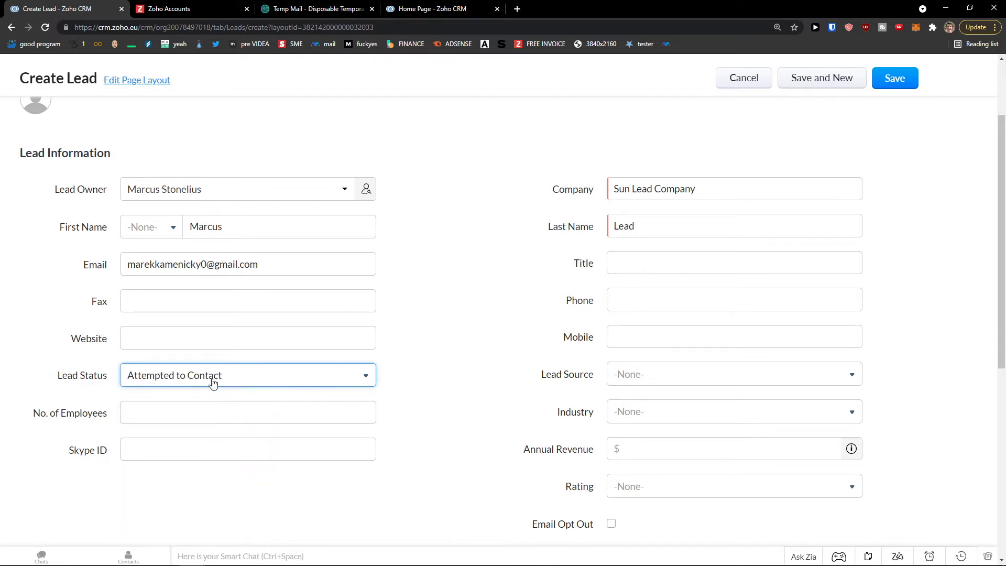
left_click(723, 379)
mouse_move(727, 446)
left_mouse_down()
mouse_move(732, 477)
mouse_move(735, 443)
left_mouse_up()
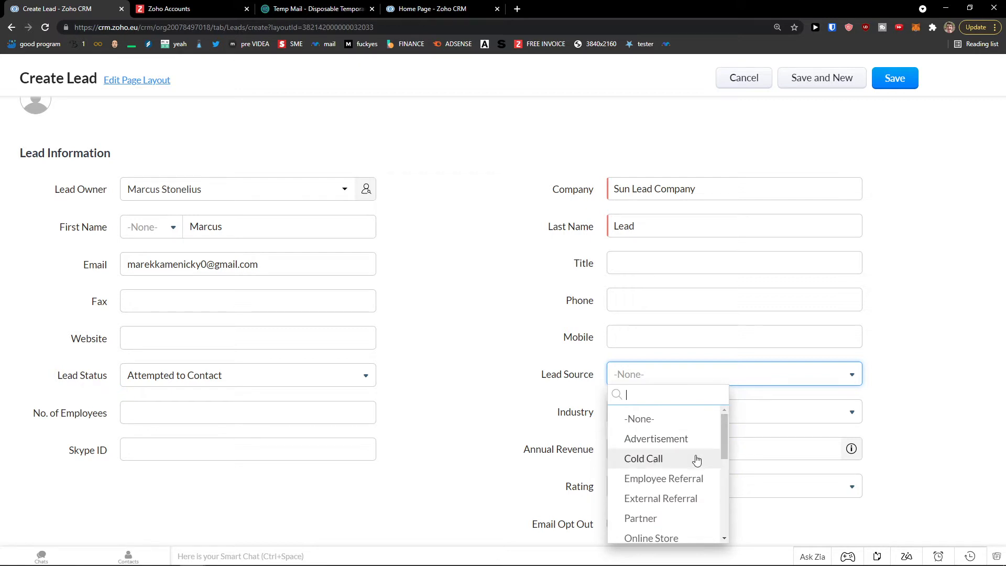
scroll(696, 459, "down", 5)
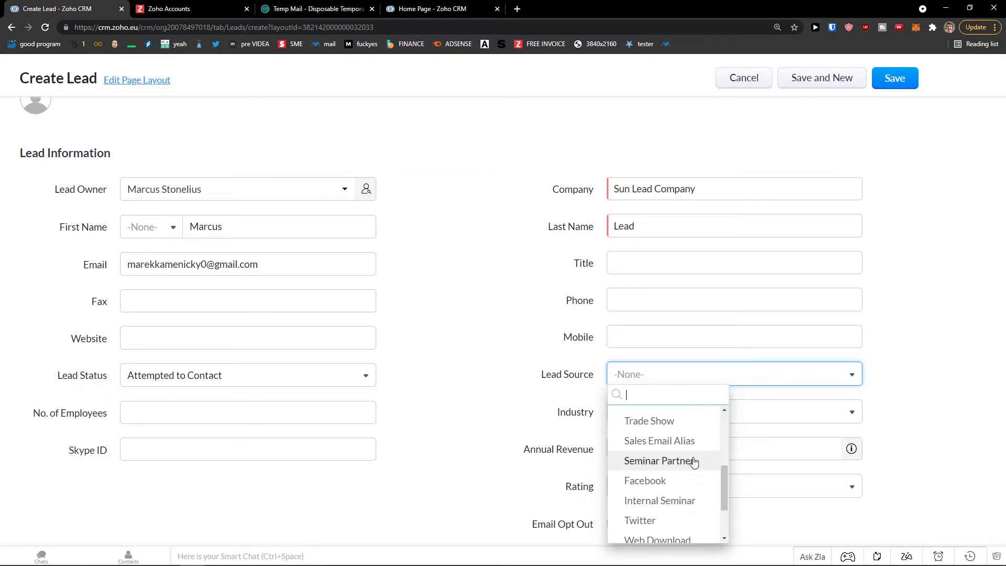
scroll(662, 462, "up", 5)
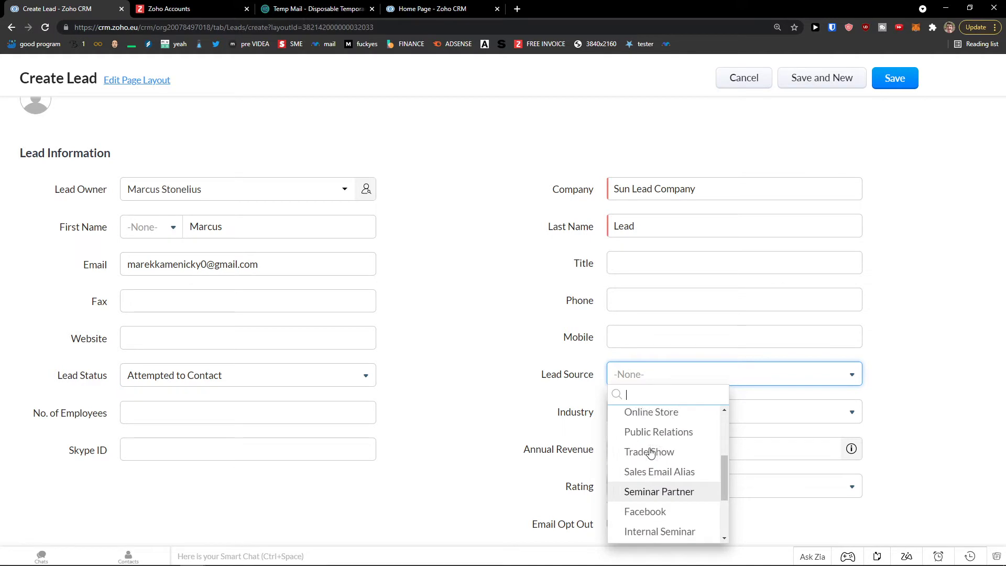
left_click(668, 442)
- Set the lead's industry to Storage Equipment
left_click(215, 408)
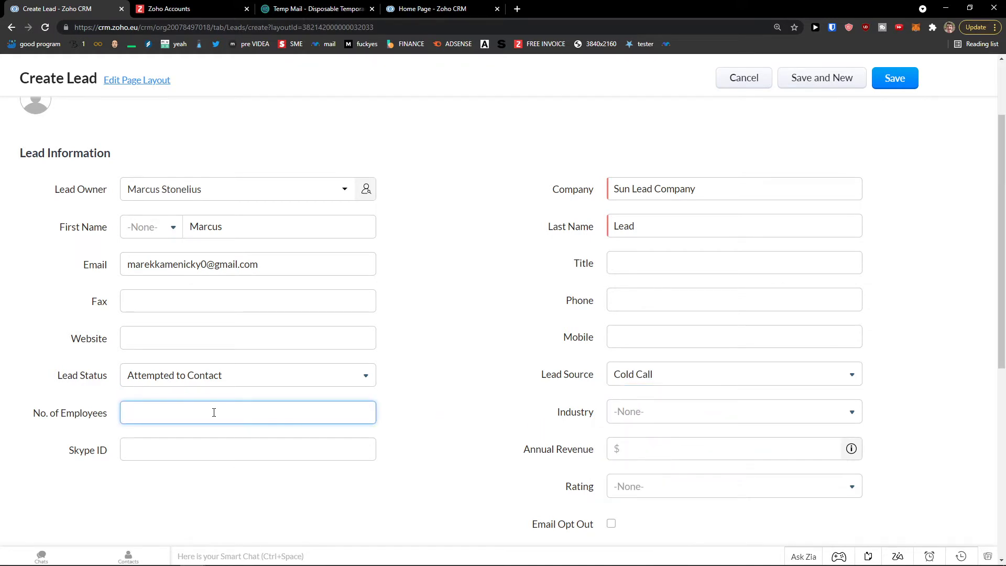
scroll(204, 406, "up", 2)
scroll(210, 408, "down", 2)
scroll(191, 415, "down", 1)
left_click(159, 390)
left_click(148, 367)
scroll(157, 356, "up", 2)
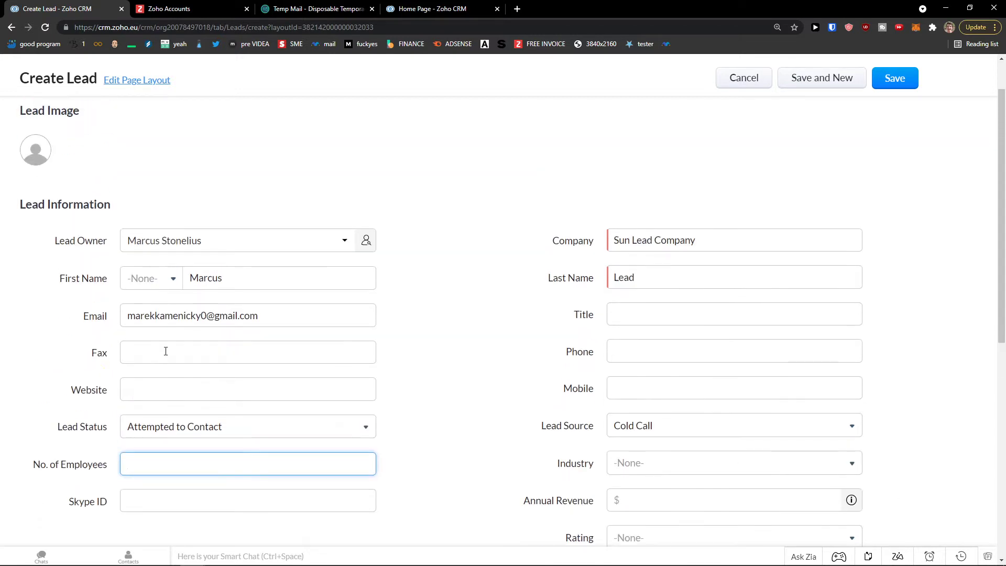
double_click(659, 278)
scroll(206, 352, "down", 2)
left_click(194, 393)
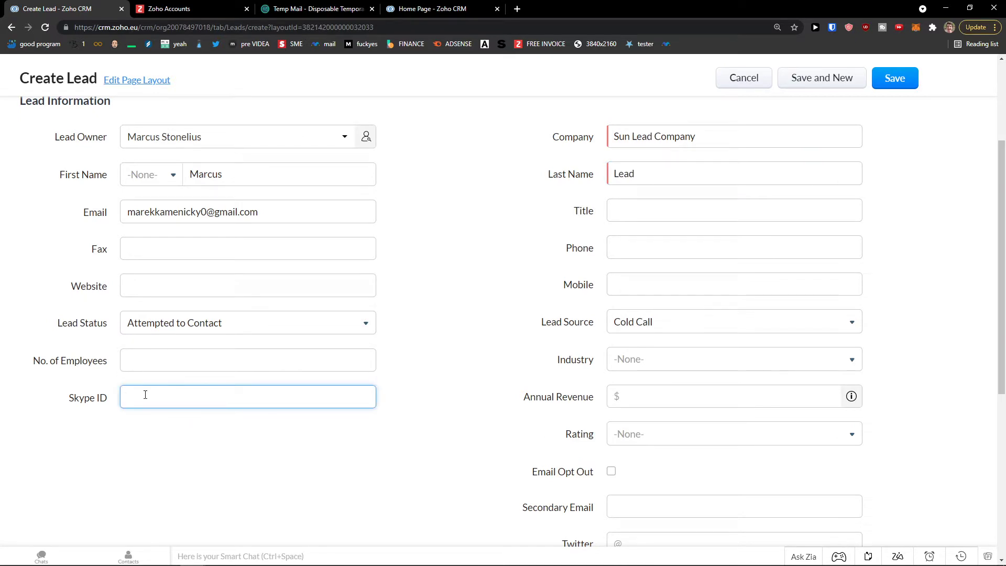
left_click(780, 361)
scroll(743, 429, "down", 3)
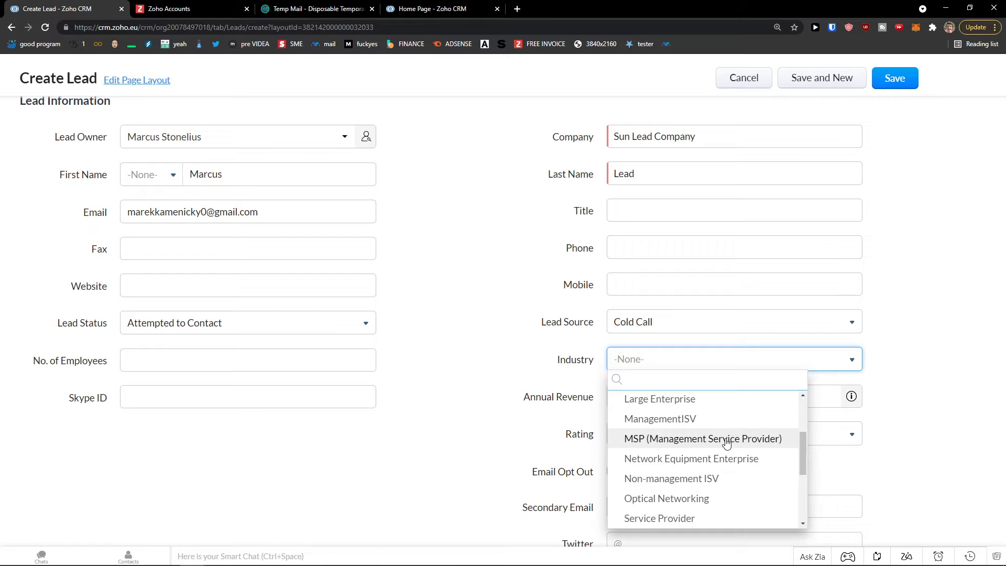
scroll(725, 443, "down", 1)
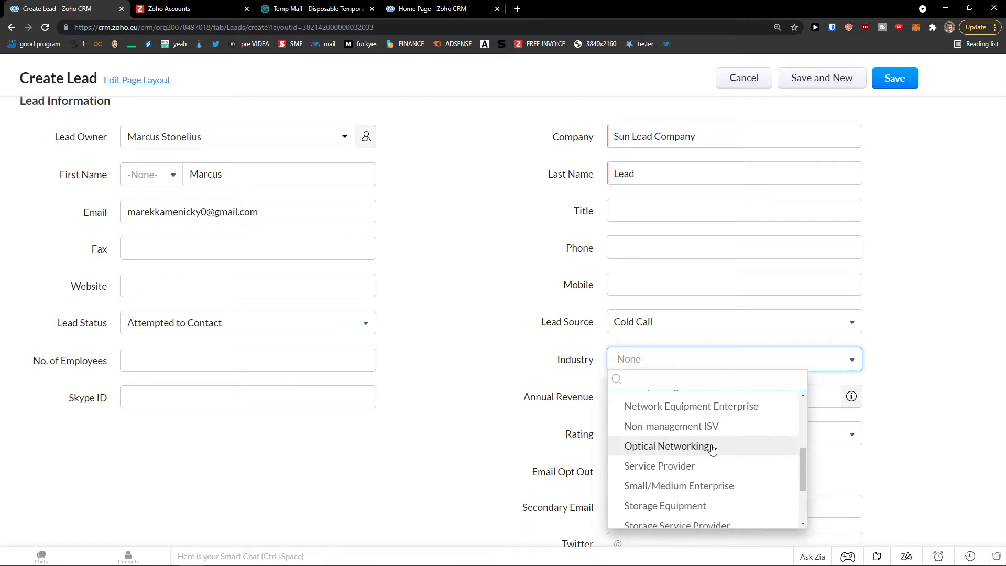
left_click(694, 506)
- Enter annual revenue 100000 and set the rating to Active
left_click(658, 406)
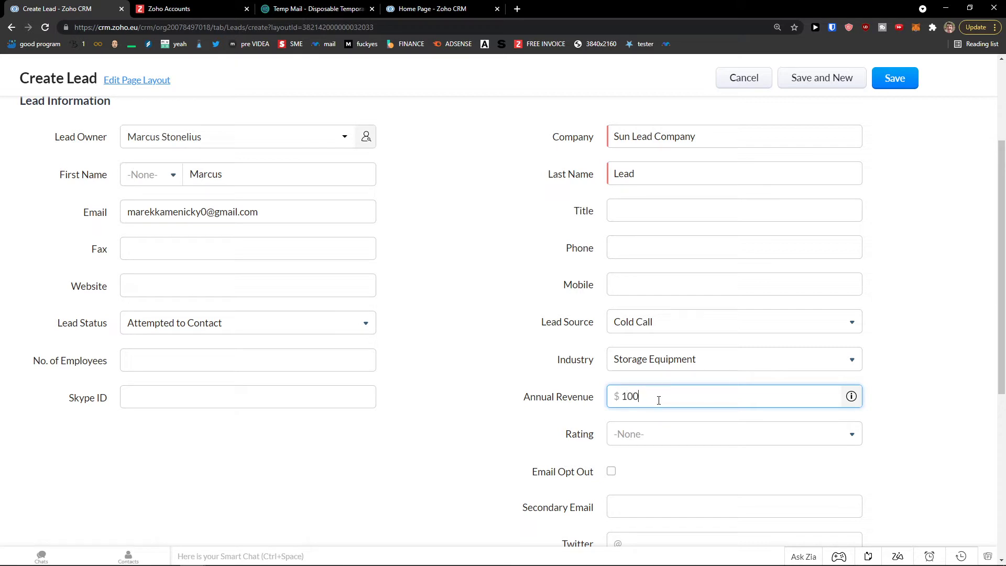
left_click(707, 442)
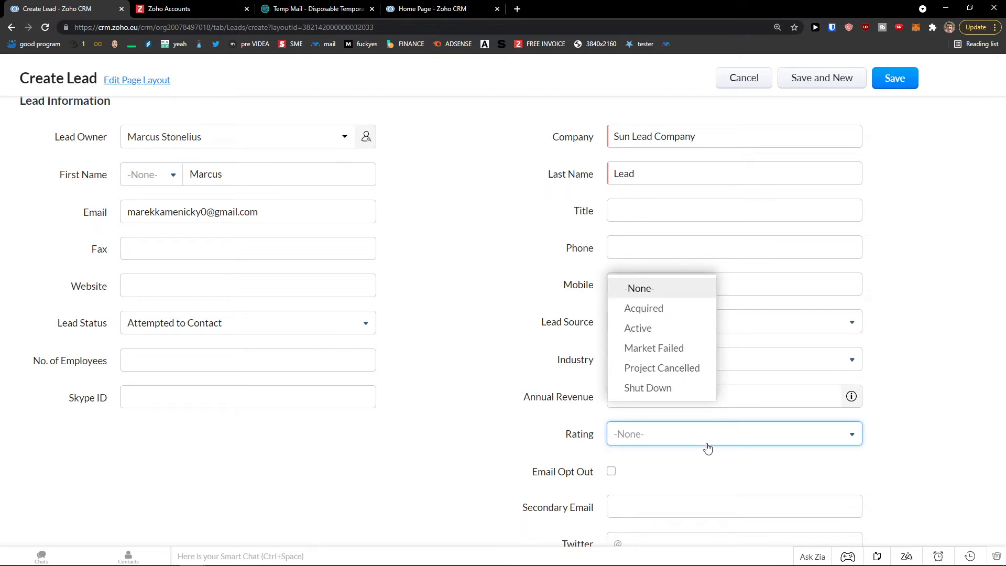
left_click(689, 335)
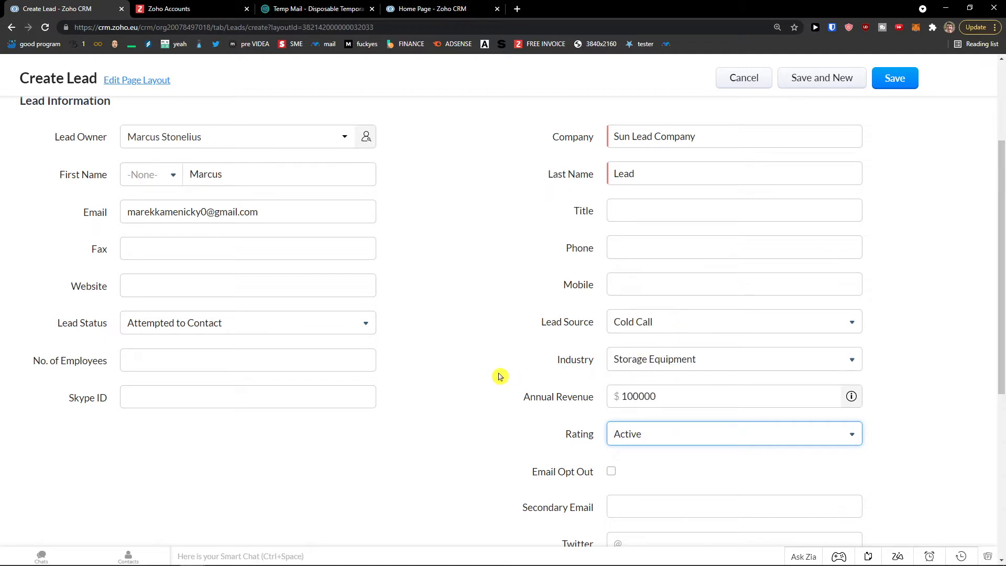
scroll(498, 375, "down", 3)
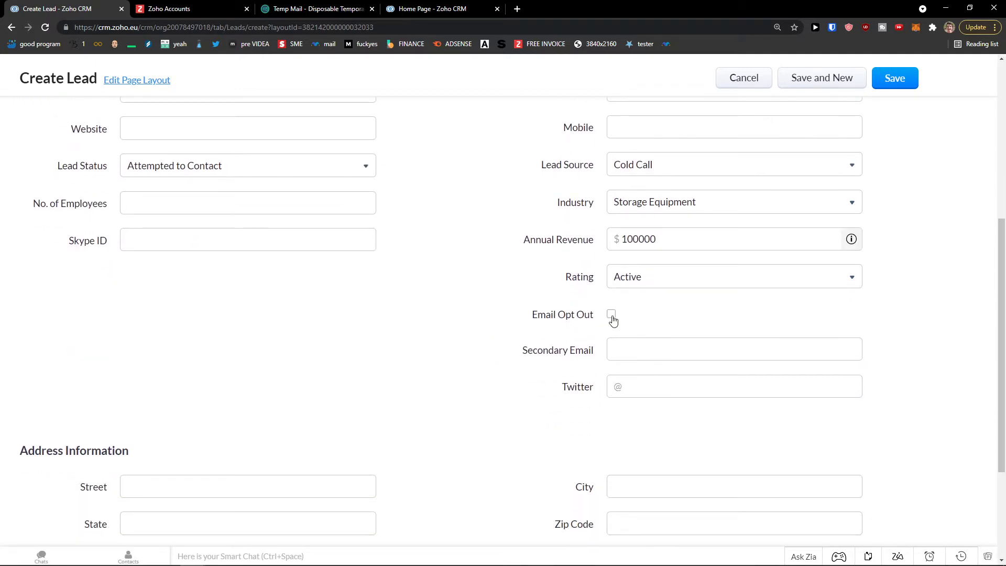
left_click(621, 345)
left_click(610, 314)
scroll(629, 333, "down", 3)
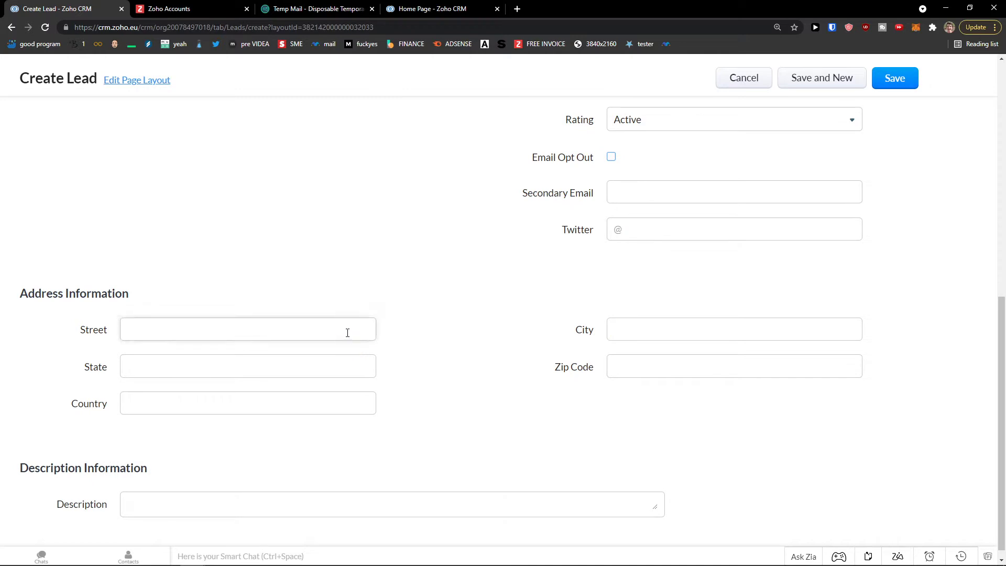
- Enter California 101 as the street, then copy it into State and City, leaving Zip empty
left_click(290, 327)
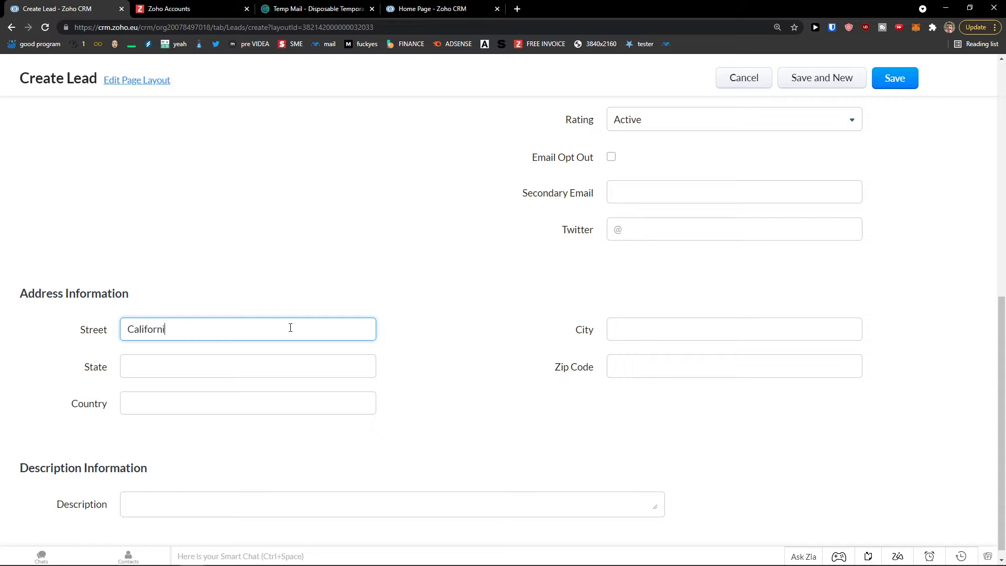
type("California 101")
key("ctrl+a")
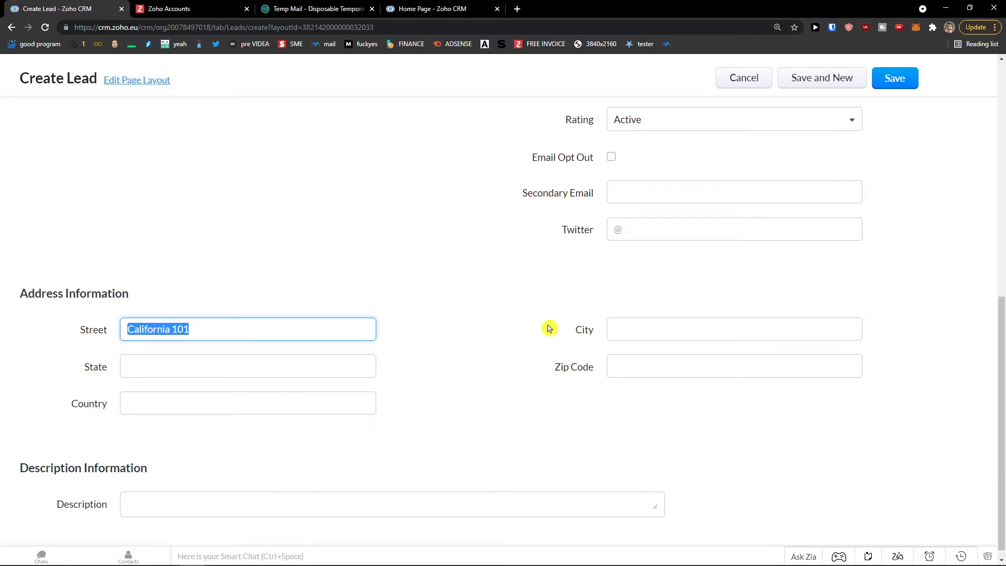
key("ctrl+c")
key("Tab")
left_click(236, 361)
key("ctrl+v")
left_click(639, 325)
key("ctrl+v")
left_click(644, 366)
left_click(505, 352)
scroll(415, 348, "down", 1)
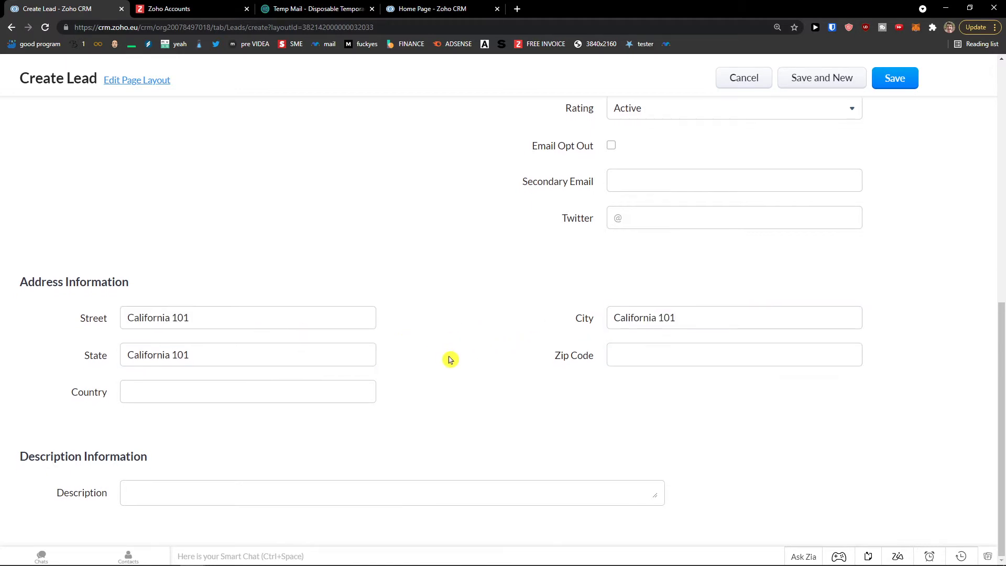
scroll(449, 359, "up", 1)
scroll(222, 327, "down", 1)
scroll(444, 377, "up", 10)
scroll(384, 318, "down", 1)
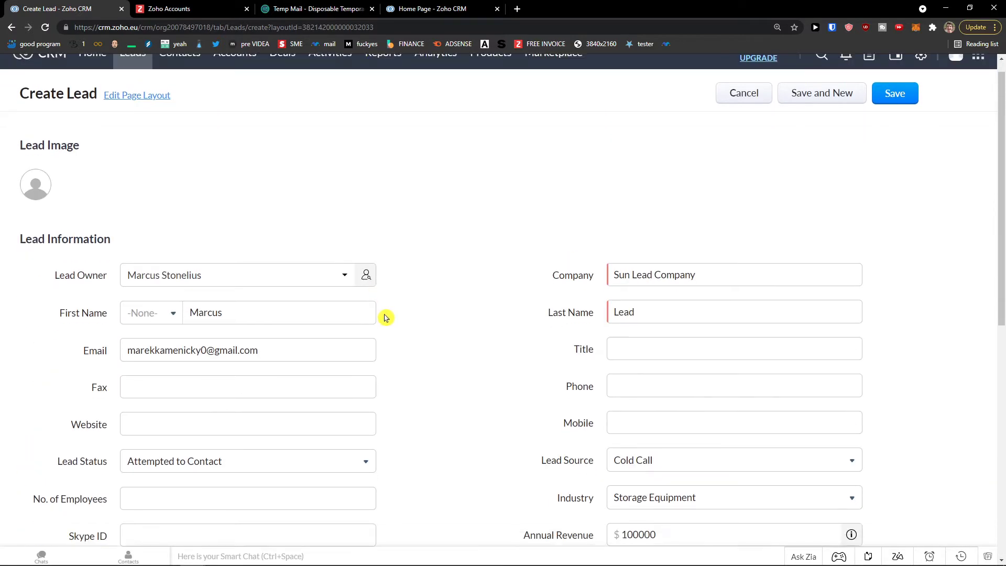
scroll(385, 318, "down", 1)
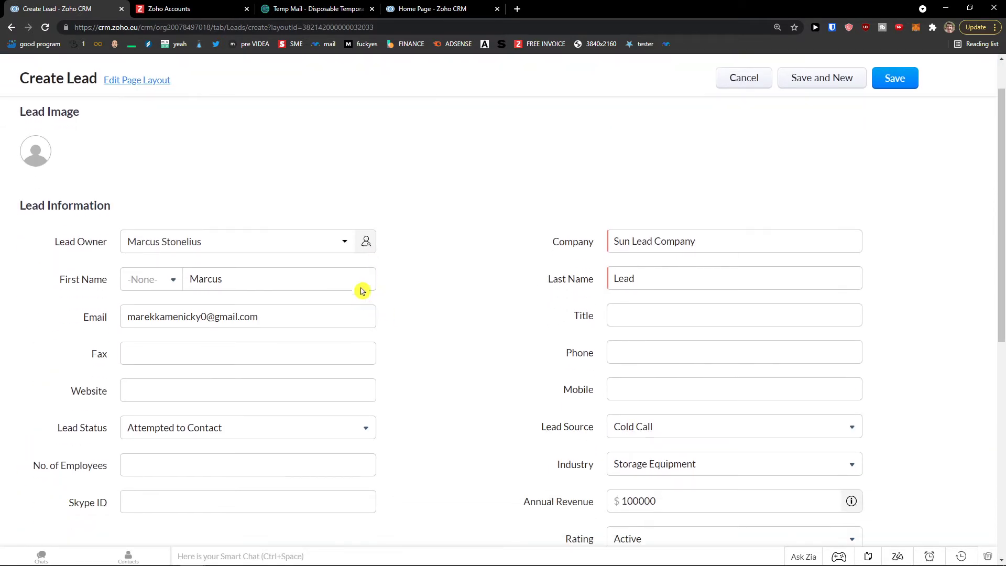
- Upload a photo from the computer, enlarge the crop area and set it as the lead image
left_click(46, 155)
left_click(470, 204)
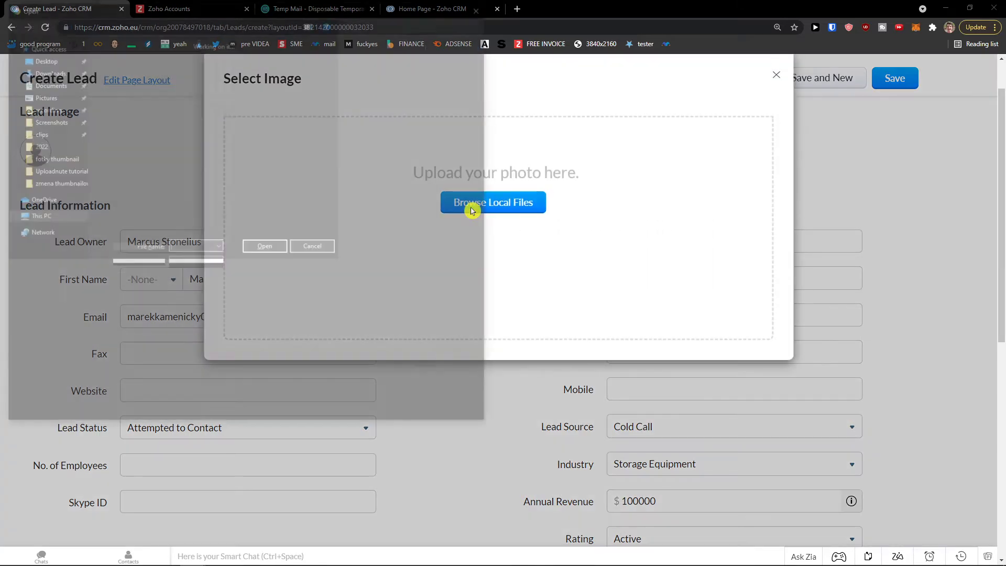
left_click_drag(270, 10, 0, 100)
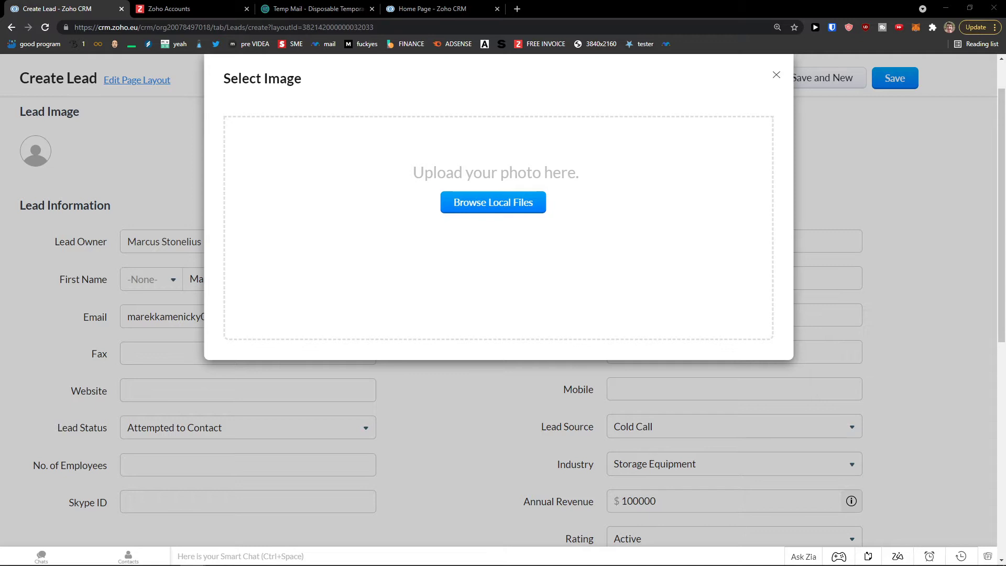
left_click_drag(443, 248, 537, 297)
left_click(482, 415)
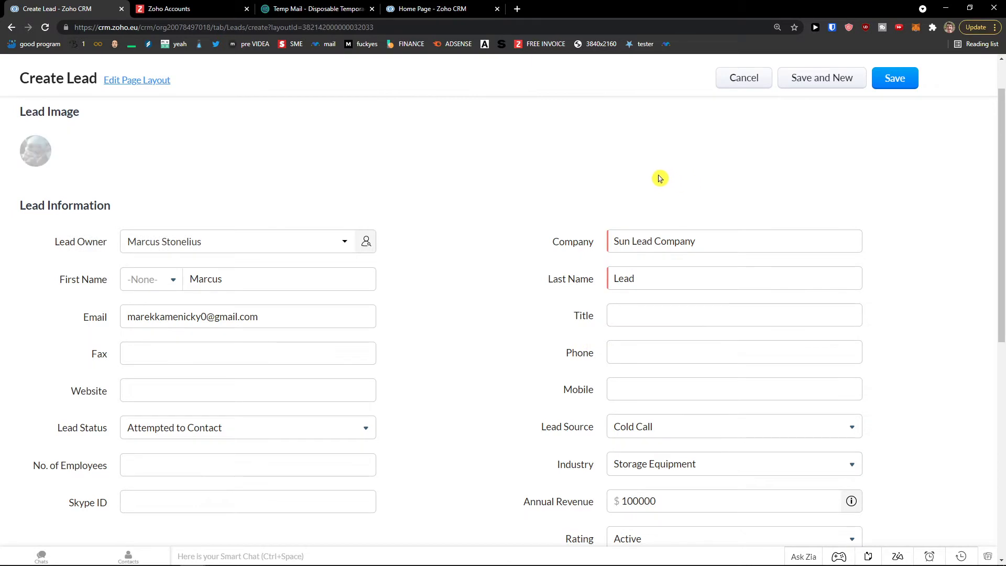
scroll(699, 202, "up", 1)
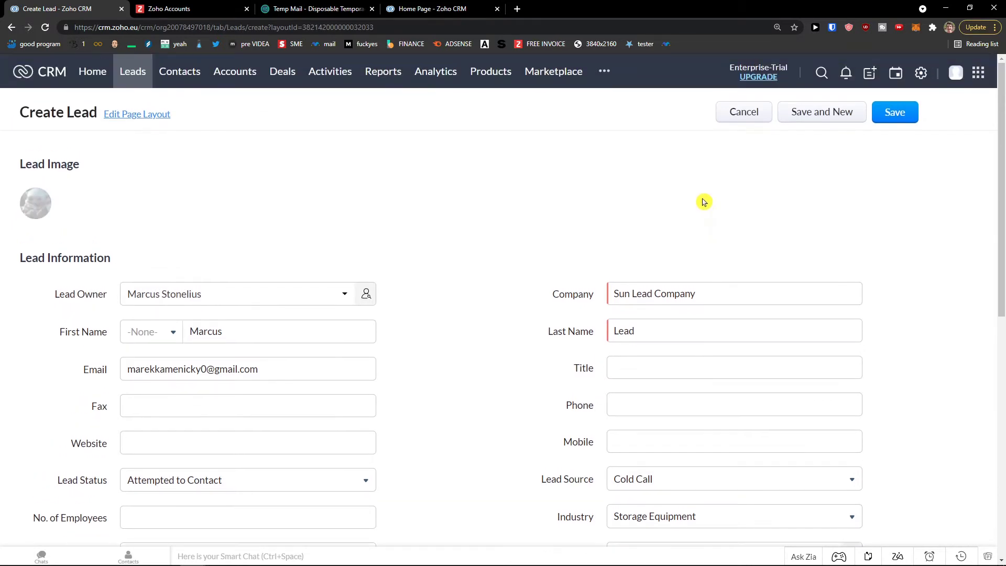
- Save the lead, dismiss the Introducing Canvas popup, and check the Leads canvas views
left_click(902, 118)
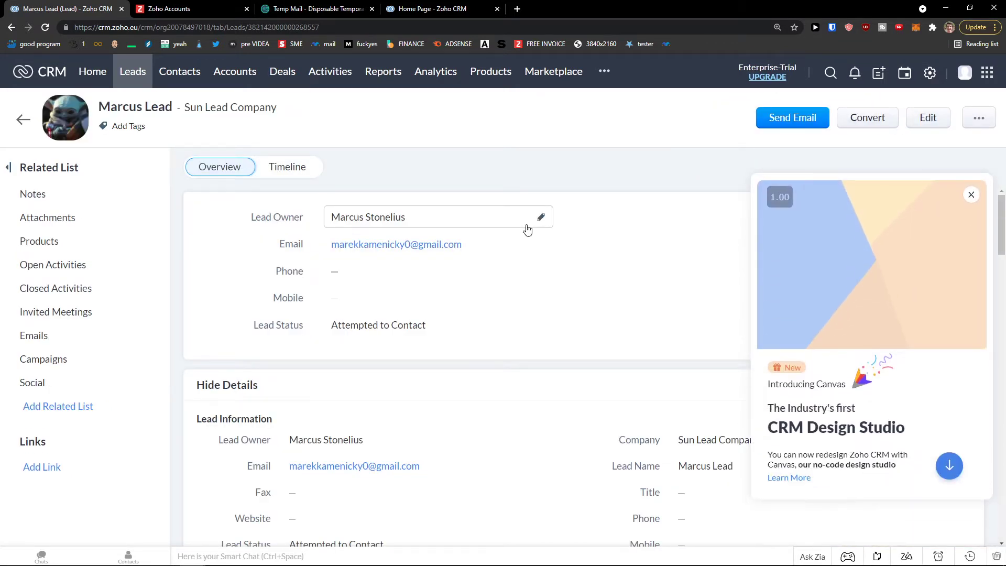
left_click(970, 196)
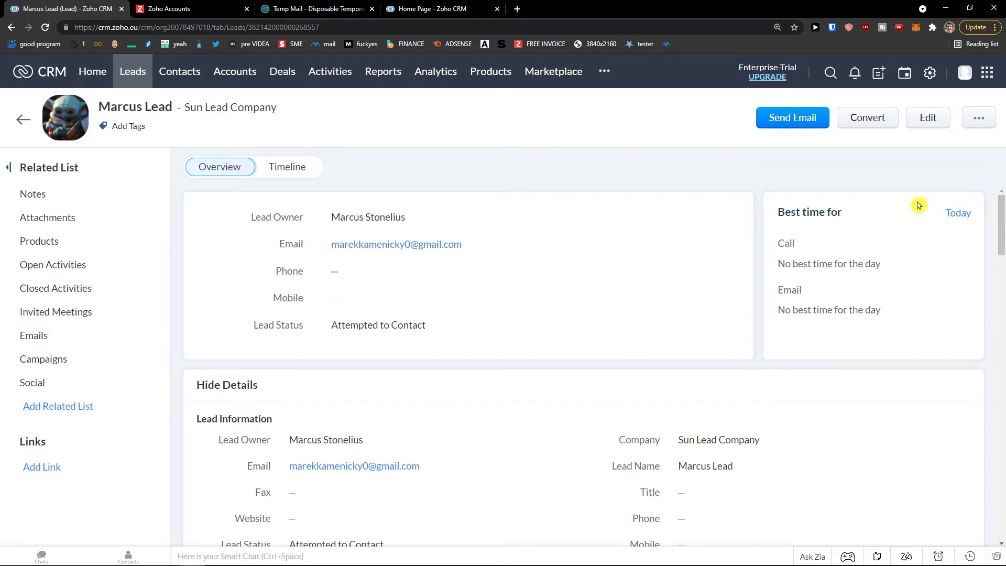
left_click(132, 78)
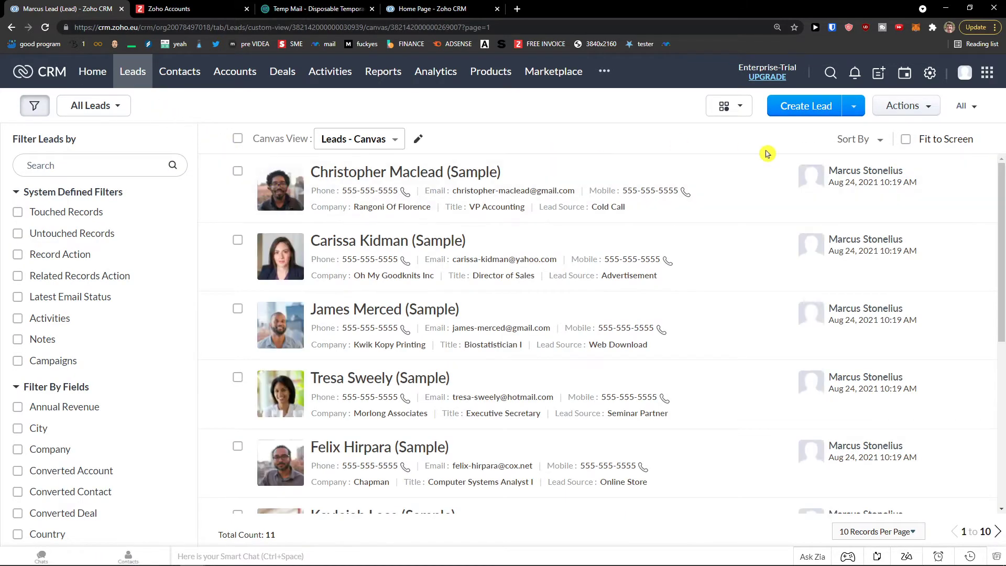
left_click(394, 140)
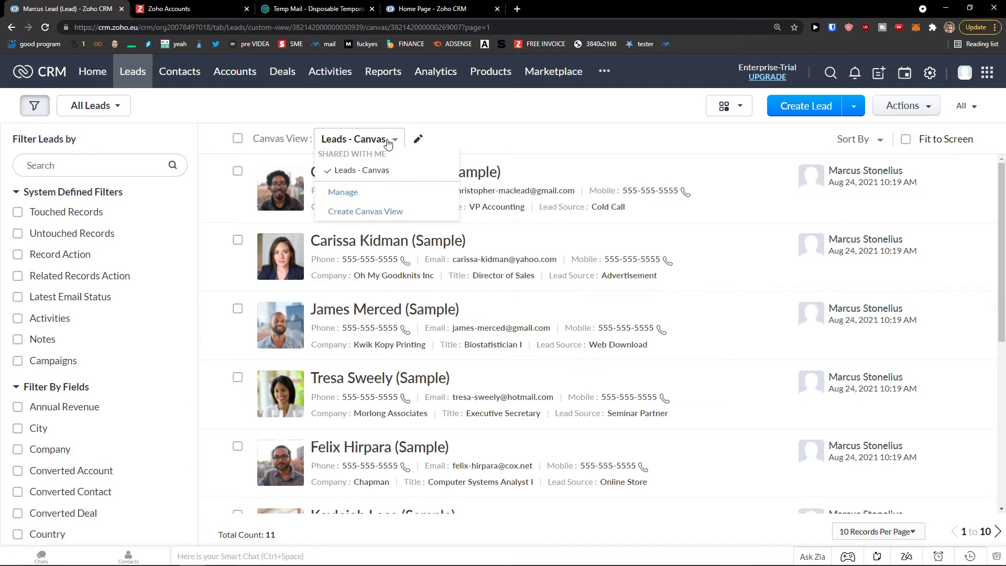
- Scroll the Leads list, then return to the Sun Lead Company record
scroll(490, 227, "down", 1)
scroll(489, 227, "down", 5)
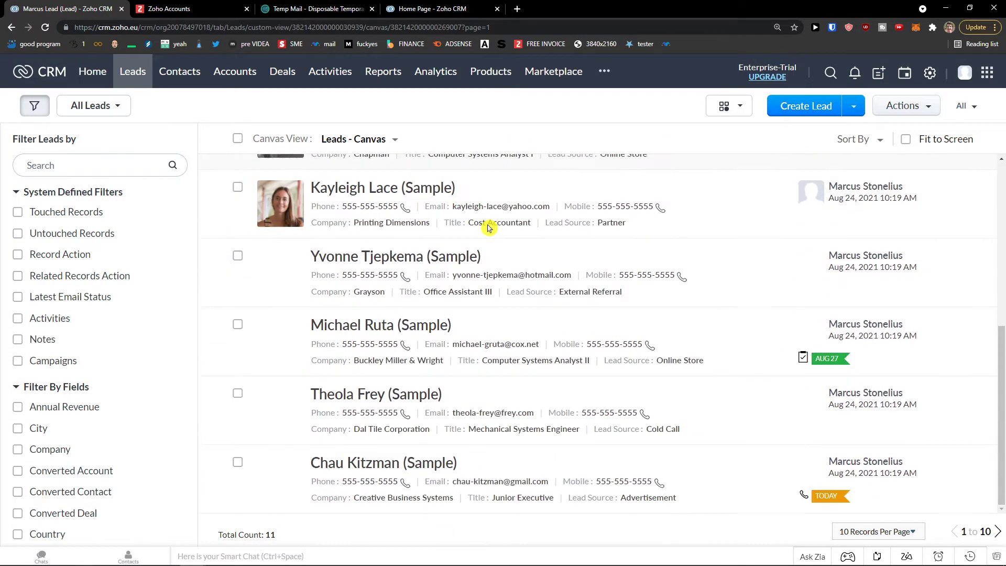
scroll(483, 224, "up", 5)
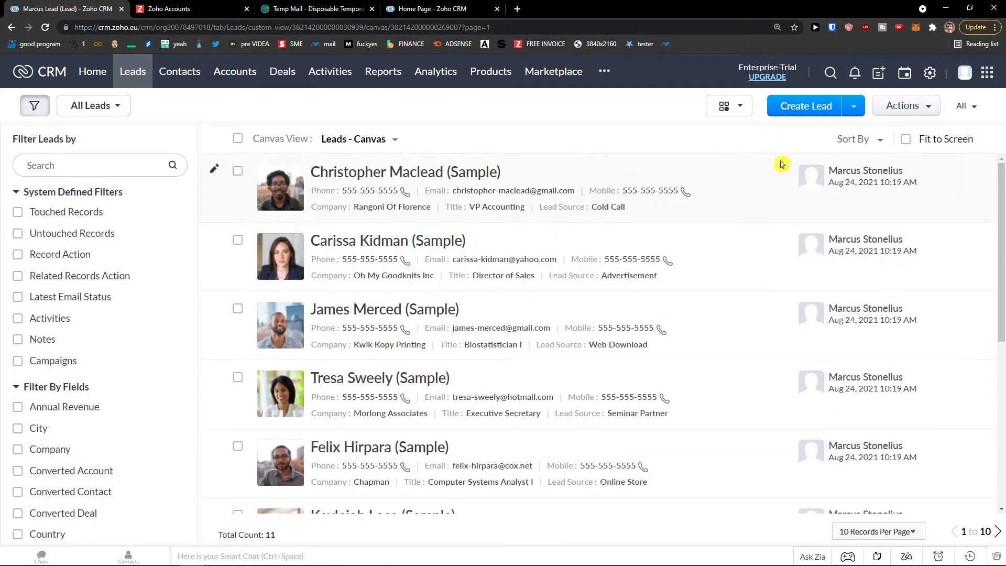
left_click(12, 27)
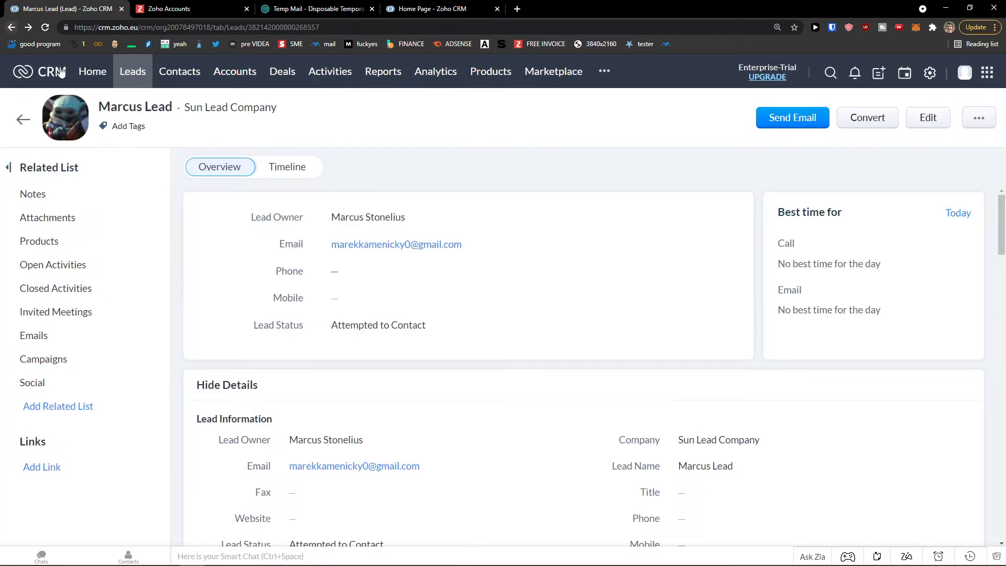
left_click_drag(99, 106, 177, 108)
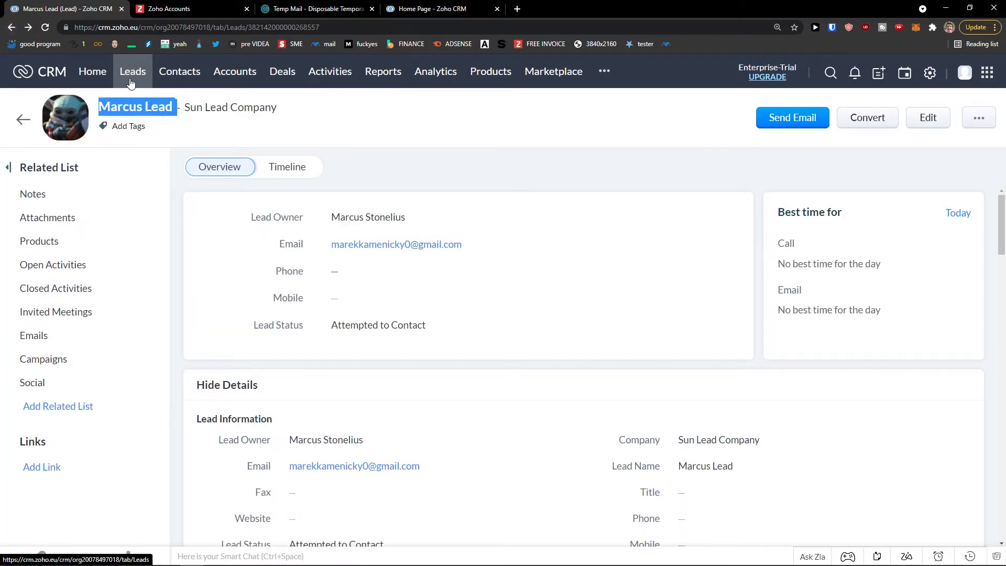
- Browse the lead's Products and other related lists, then show its Timeline with Lead Created
left_click(81, 241)
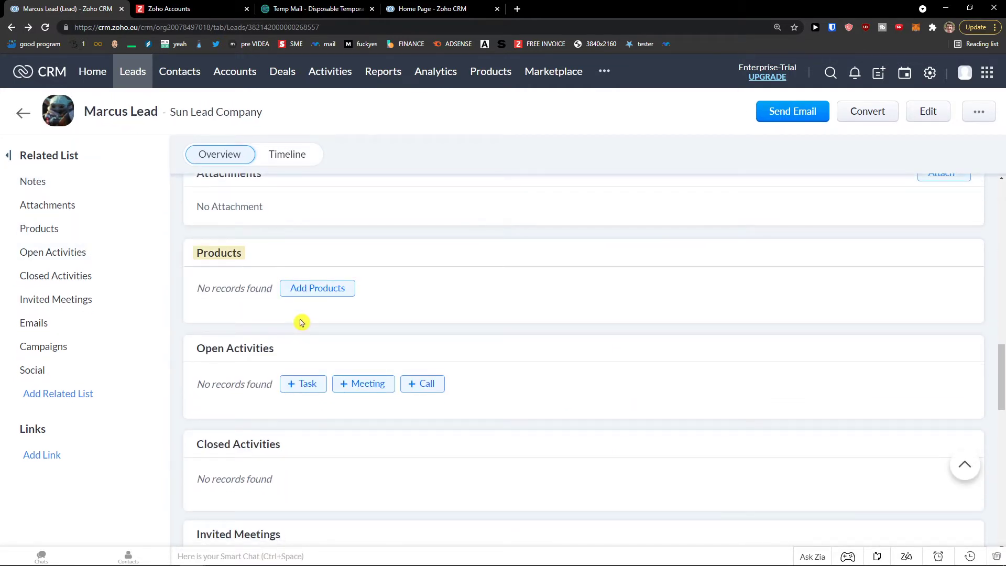
scroll(299, 320, "down", 1)
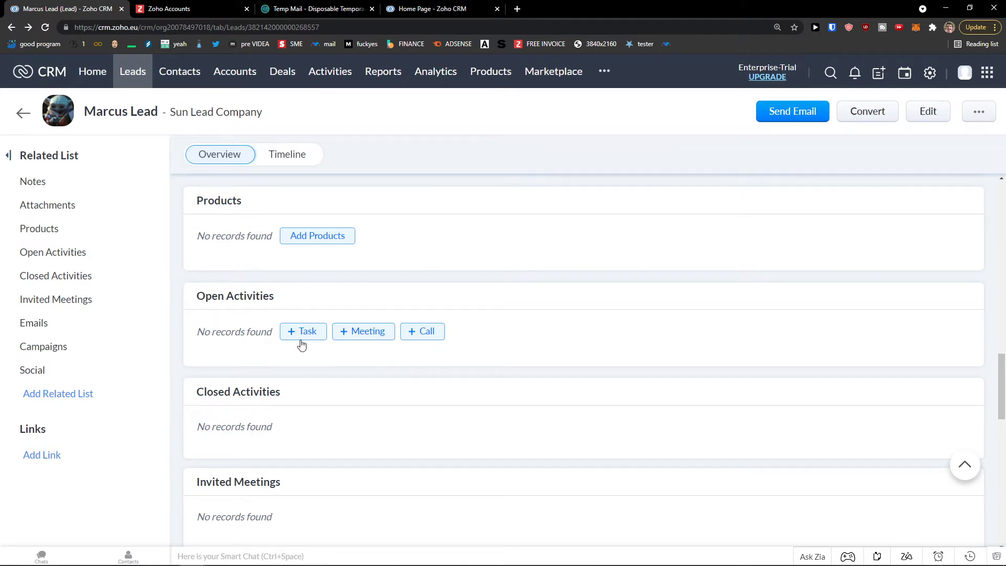
scroll(303, 353, "down", 3)
scroll(304, 353, "down", 4)
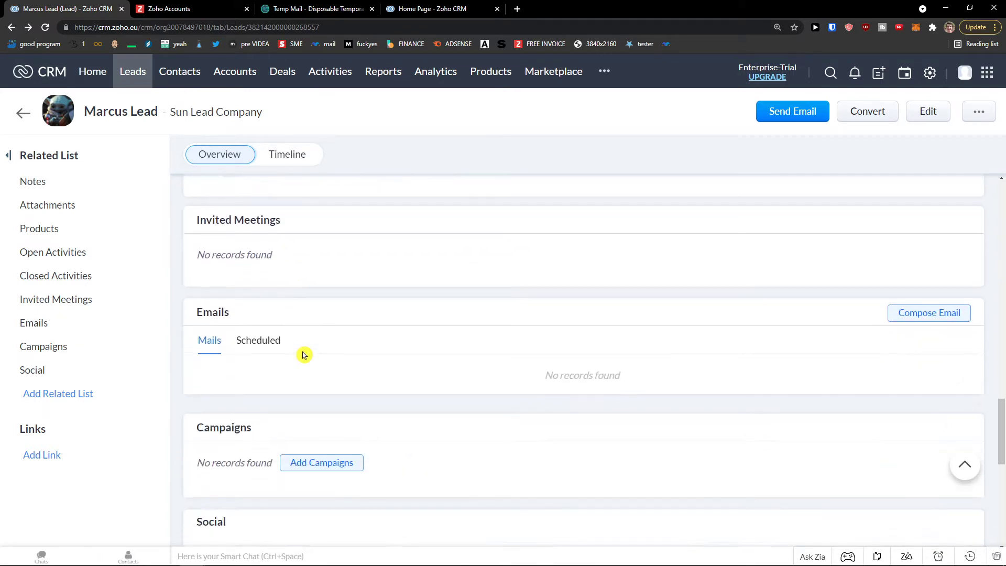
scroll(326, 339, "down", 3)
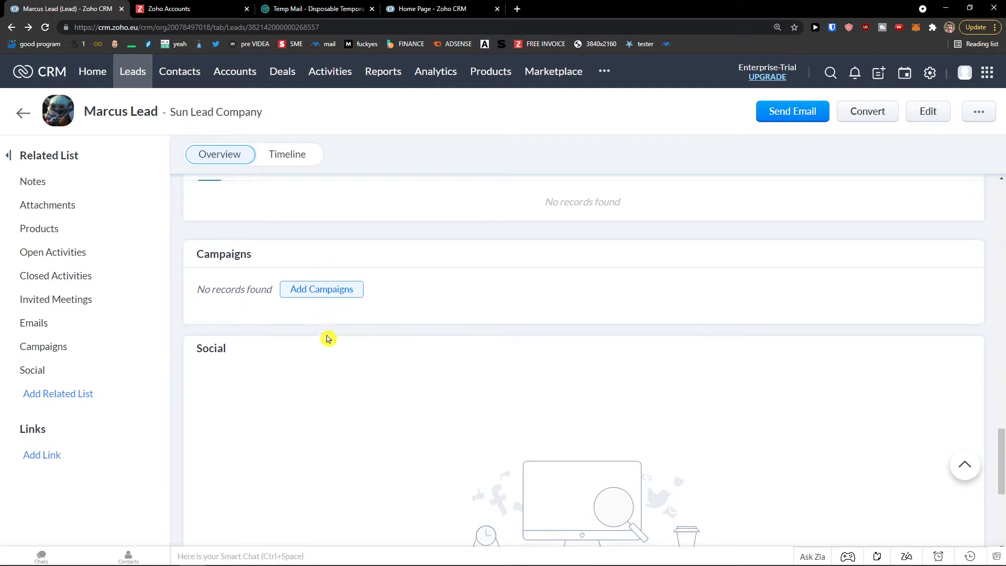
scroll(327, 338, "up", 6)
scroll(327, 339, "up", 15)
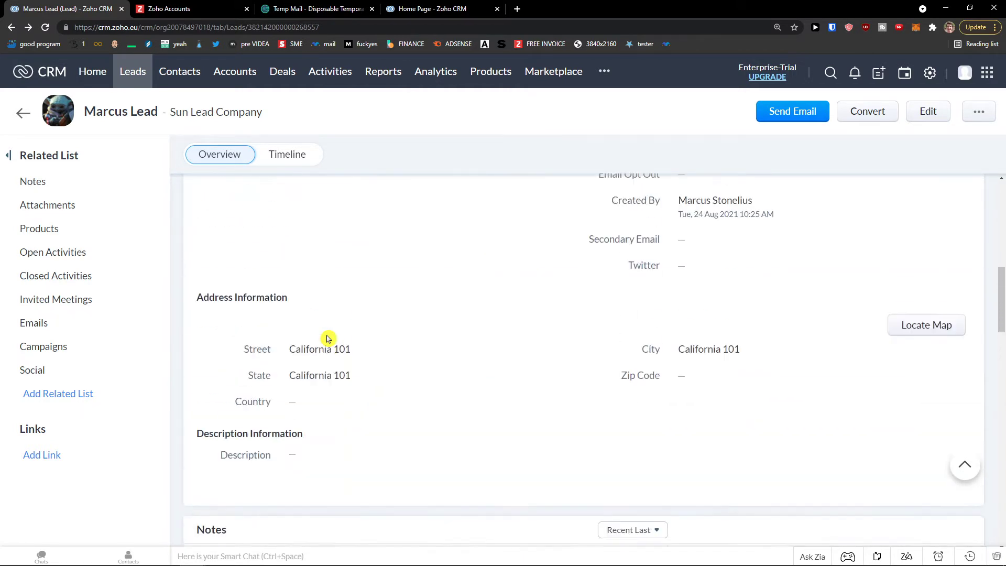
left_click(293, 174)
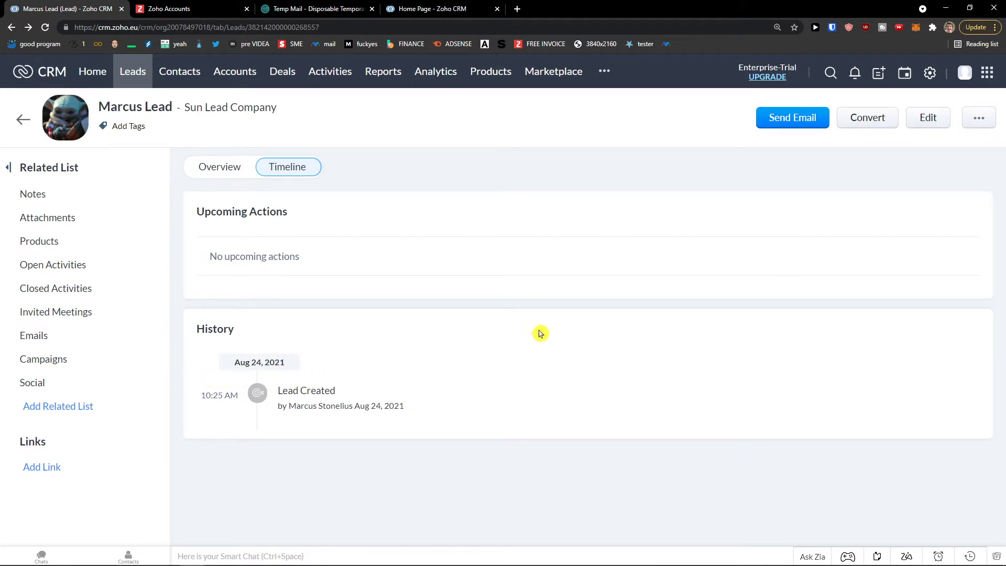
- Discard an email draft to the lead, then begin converting the lead
left_click(809, 120)
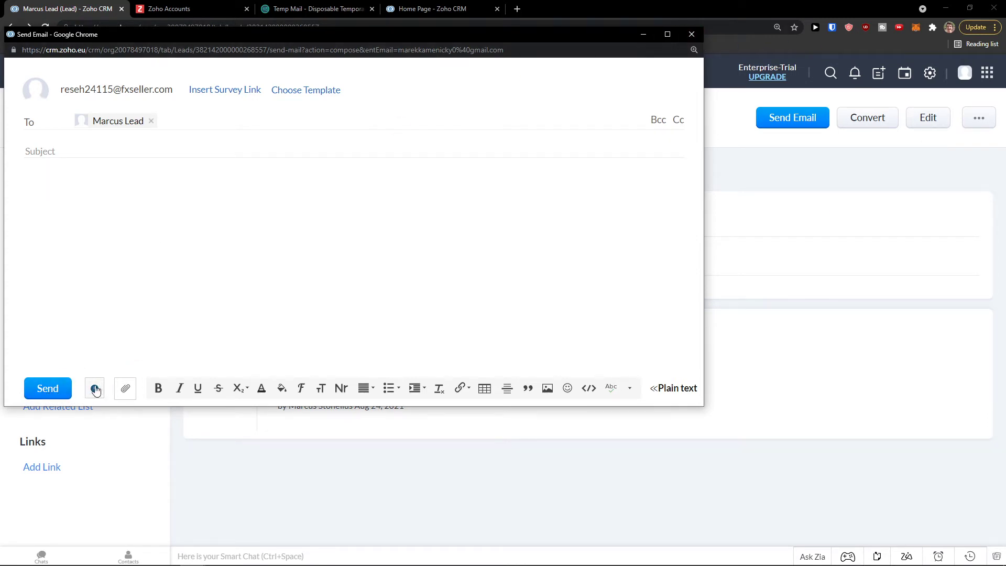
left_click(692, 34)
left_click(867, 119)
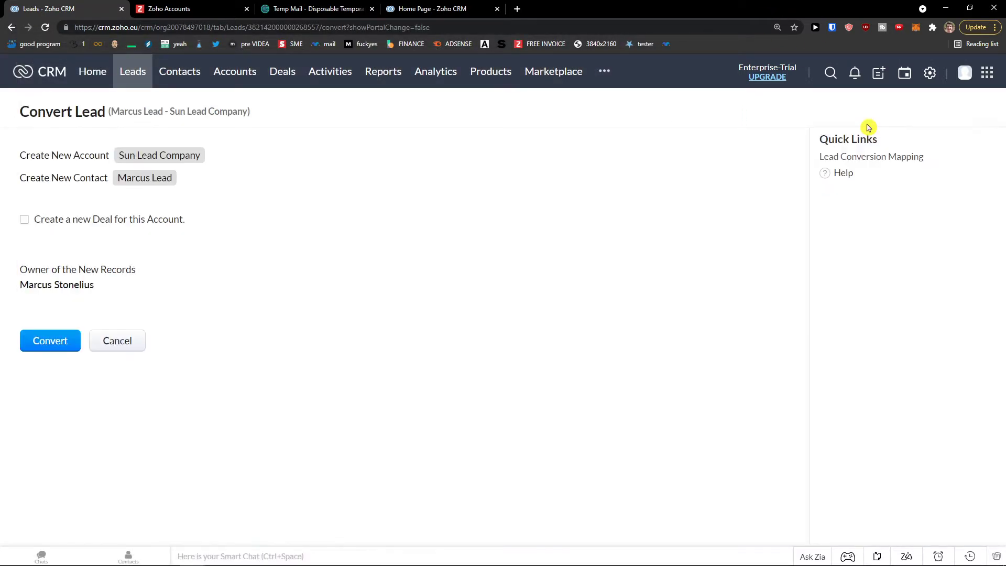
- Zoom in on the Convert Lead page, then open Windows search to find Paint
key("ctrl+plus")
key("ctrl+plus")
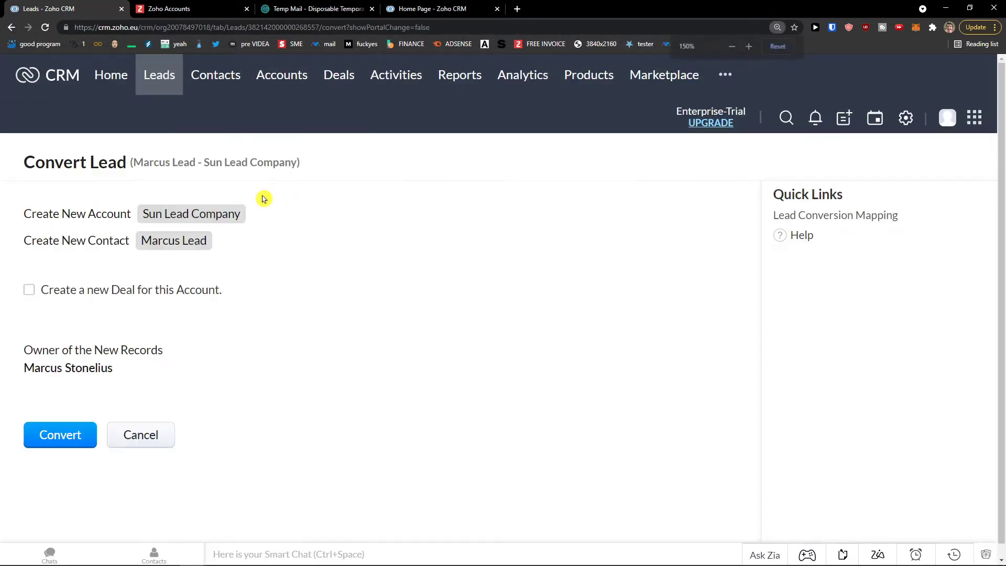
left_click_drag(36, 176, 268, 177)
left_click(267, 177)
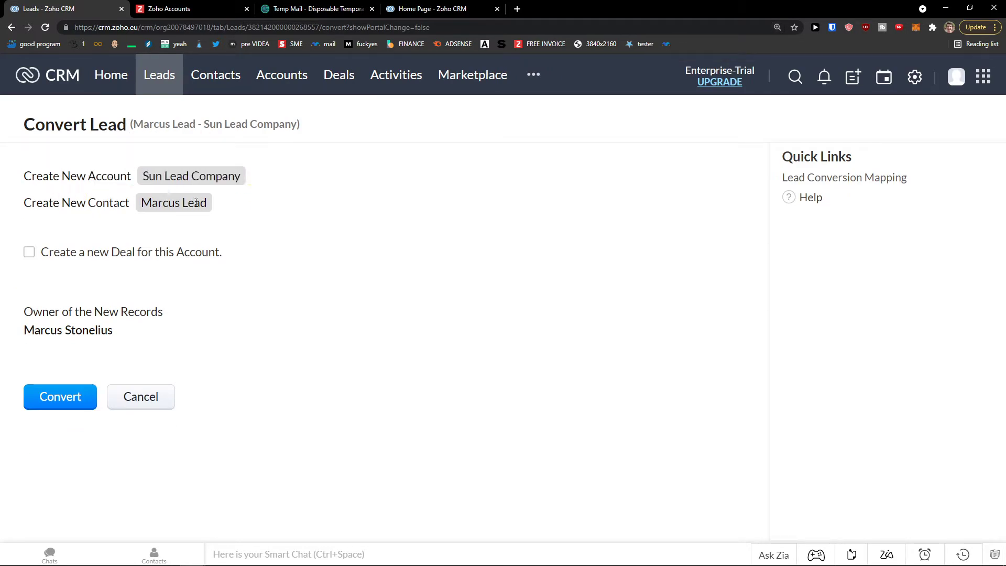
key("super")
- Launch Paint, write Lead, and compare against the new account and contact lines
type("paint")
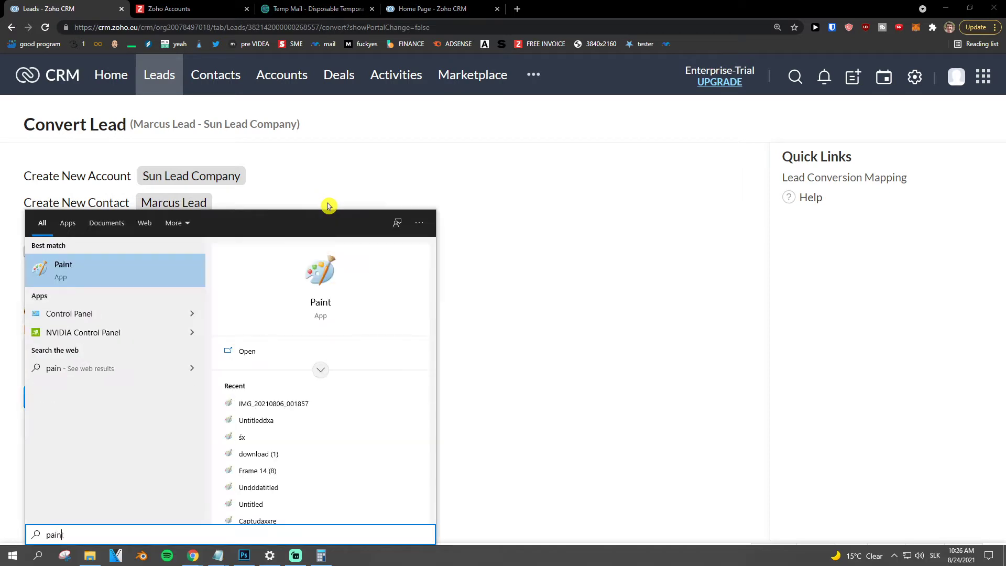
key("Return")
left_click_drag(129, 155, 170, 263)
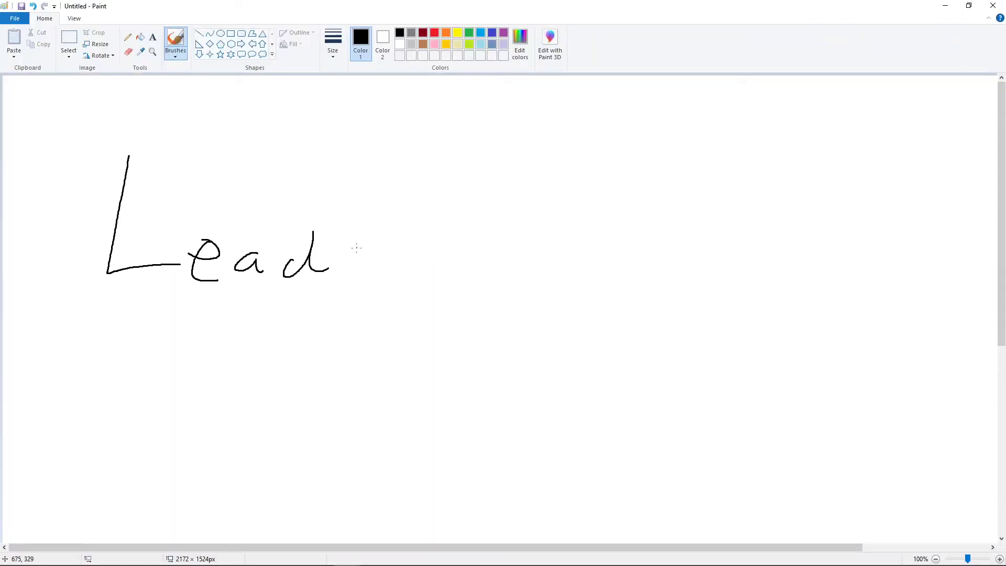
key("alt+Tab")
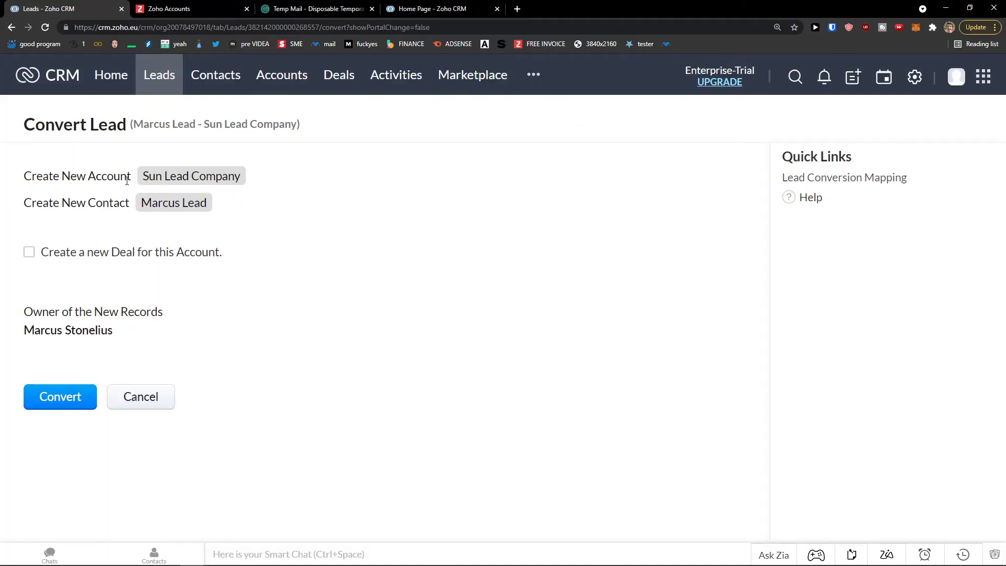
left_click_drag(236, 124, 290, 121)
left_click(290, 121)
left_click_drag(6, 179, 273, 176)
left_click_drag(11, 205, 258, 205)
key("alt+Tab")
- Draw branches from Lead to boxed Company and Contact, then close Paint without saving
left_click_drag(361, 249, 513, 175)
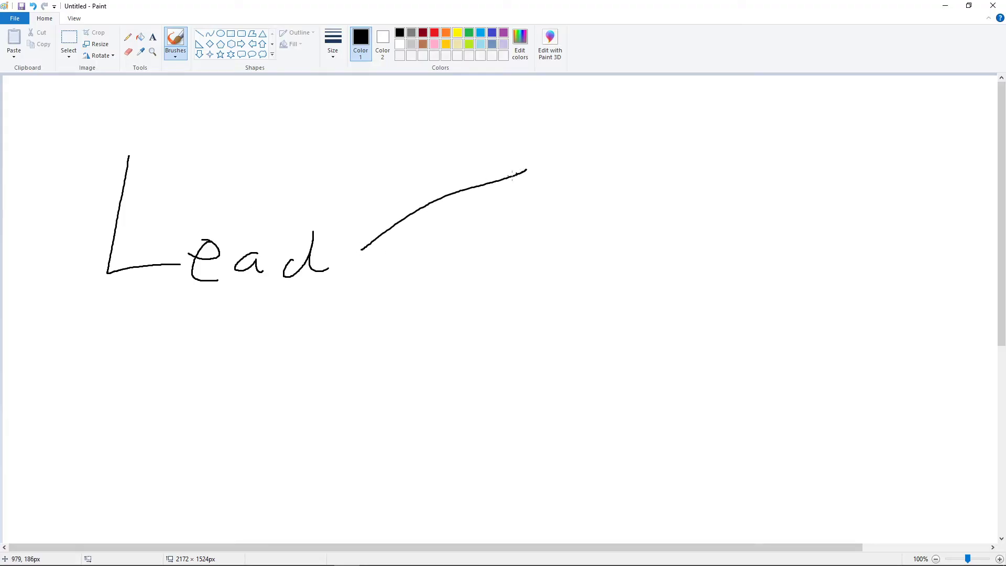
left_click_drag(362, 249, 602, 365)
mouse_move(77, 292)
left_mouse_down()
mouse_move(307, 303)
mouse_move(241, 143)
mouse_move(100, 288)
left_mouse_up()
left_click_drag(580, 129, 595, 177)
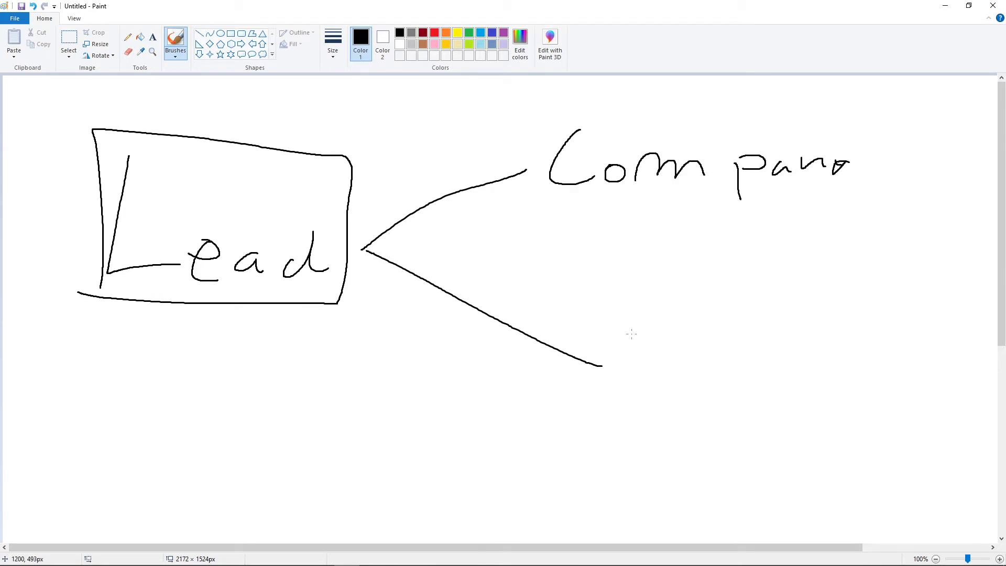
mouse_move(651, 321)
left_mouse_down()
mouse_move(649, 370)
mouse_move(677, 363)
left_mouse_up()
mouse_move(716, 385)
left_mouse_down()
mouse_move(736, 367)
mouse_move(750, 396)
left_mouse_up()
mouse_move(794, 331)
left_mouse_down()
mouse_move(780, 388)
mouse_move(813, 352)
left_mouse_up()
left_click_drag(813, 362, 855, 364)
left_click_drag(886, 324, 884, 358)
left_click_drag(869, 342, 895, 340)
mouse_move(545, 424)
left_mouse_down()
mouse_move(797, 390)
mouse_move(864, 292)
mouse_move(634, 419)
left_mouse_up()
mouse_move(430, 211)
left_mouse_down()
mouse_move(560, 217)
mouse_move(893, 112)
mouse_move(531, 173)
mouse_move(540, 218)
left_mouse_up()
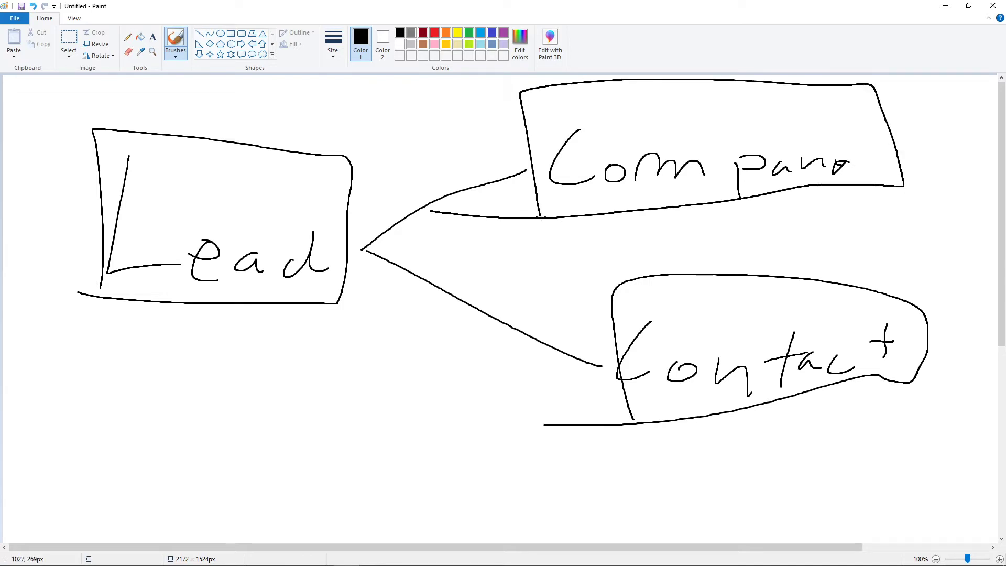
left_click(992, 5)
left_click(518, 288)
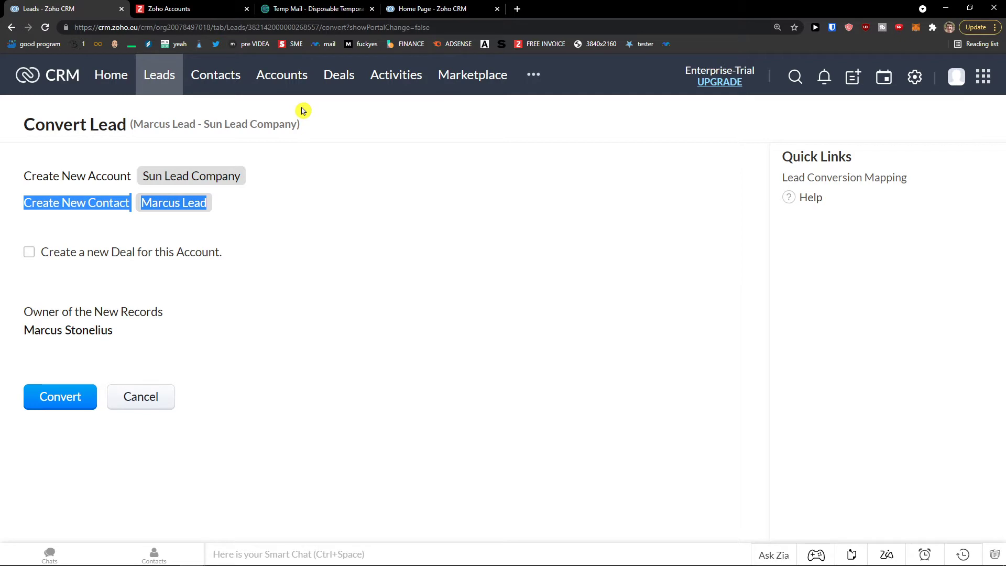
- Have the lead conversion also create the deal Sun Lead Company at Qualification stage
left_click(194, 253)
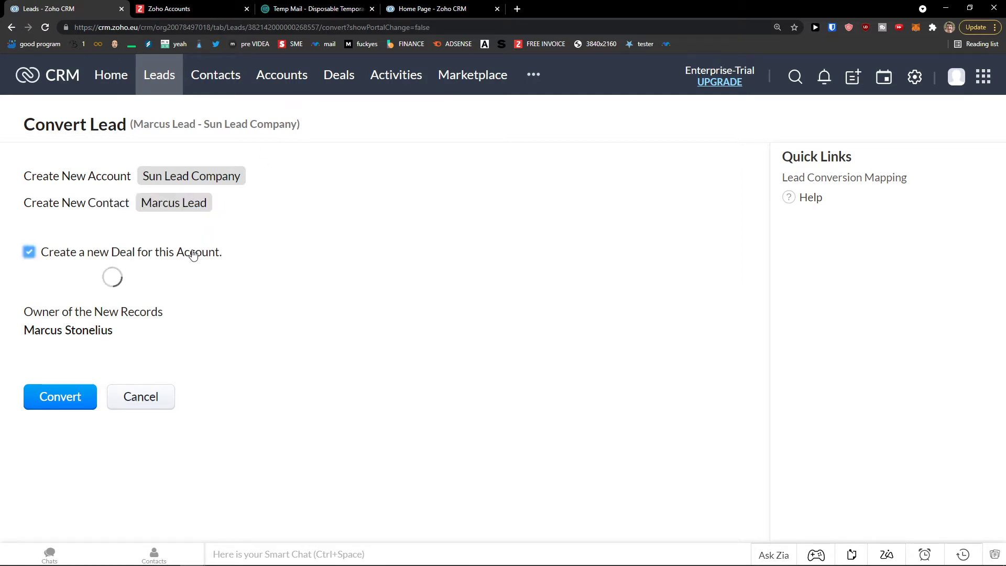
left_click(193, 254)
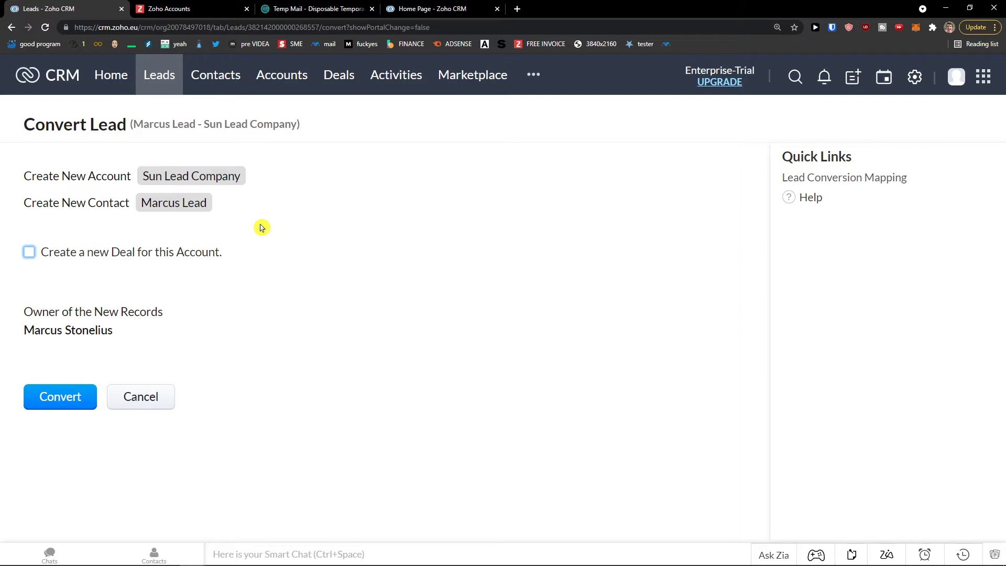
left_click(190, 254)
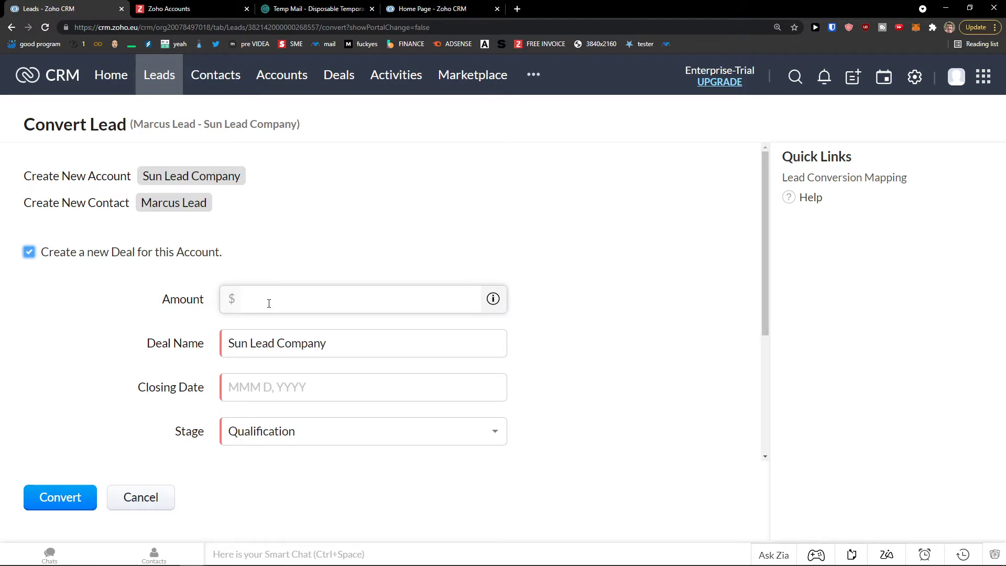
- Launch Paint from Windows search to get a blank canvas
key("alt+Tab")
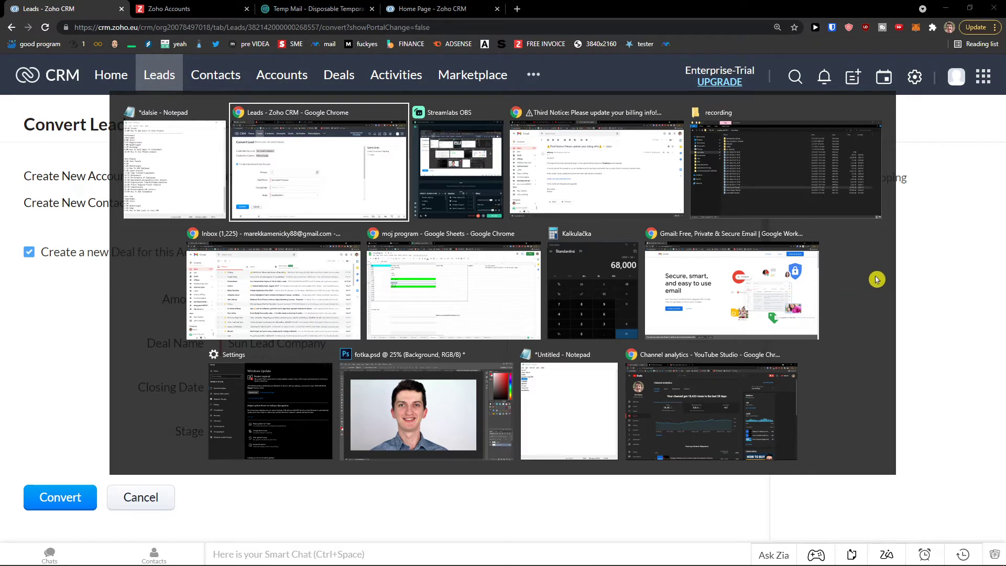
left_click(969, 273)
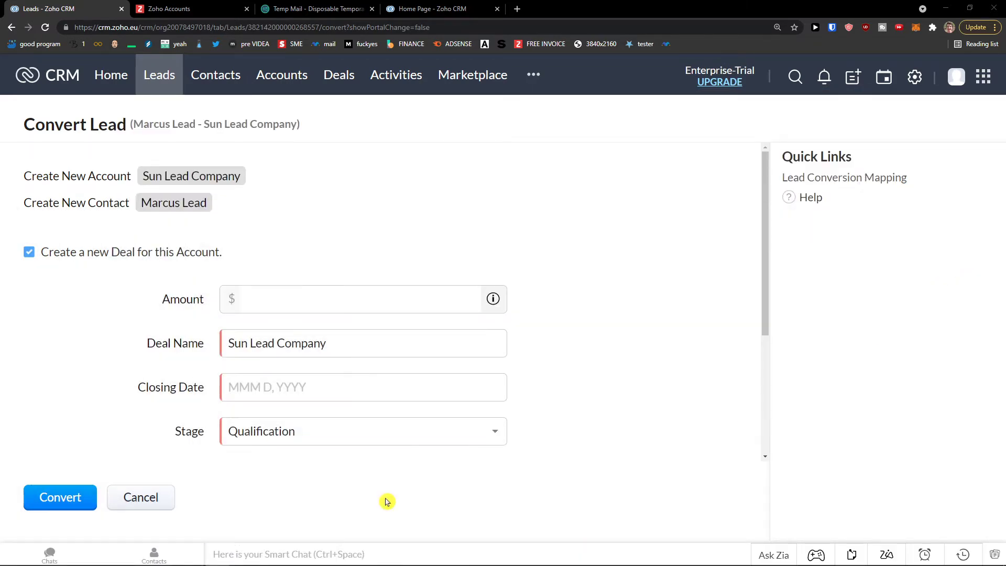
key("super")
type("paint")
key("Return")
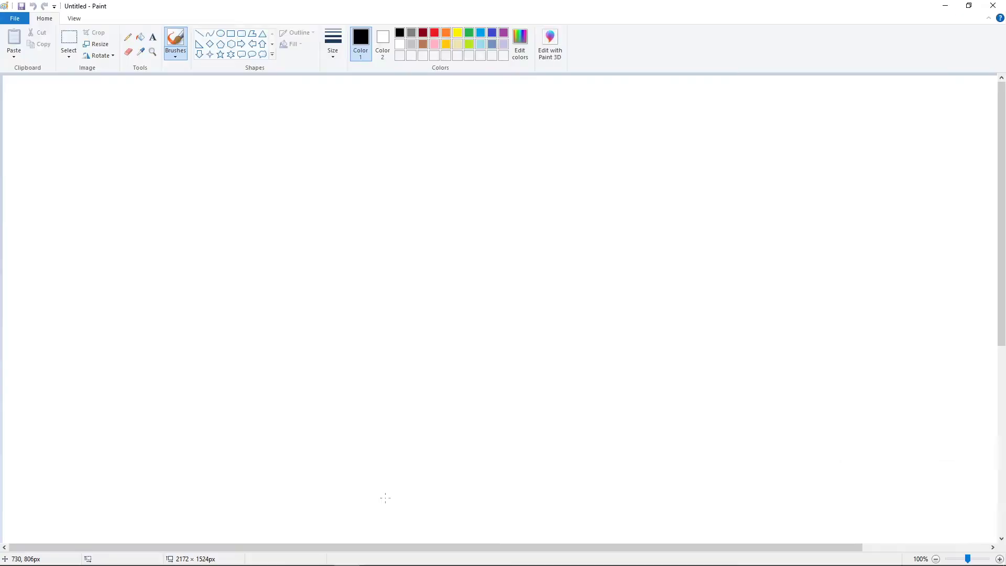
- Handwrite Lead on the canvas with branches to Contact and Company
mouse_move(156, 176)
left_mouse_down()
mouse_move(212, 256)
mouse_move(254, 248)
left_mouse_up()
left_click_drag(270, 237, 283, 244)
mouse_move(303, 233)
left_mouse_down()
mouse_move(354, 205)
mouse_move(411, 328)
left_mouse_up()
mouse_move(388, 183)
left_mouse_down()
mouse_move(396, 211)
mouse_move(448, 219)
left_mouse_up()
mouse_move(489, 172)
left_mouse_down()
mouse_move(485, 208)
mouse_move(518, 199)
left_mouse_up()
left_click_drag(528, 192, 539, 189)
left_click_drag(542, 201, 552, 183)
left_click_drag(435, 312, 461, 325)
left_click_drag(474, 316, 519, 333)
left_click_drag(536, 318, 537, 355)
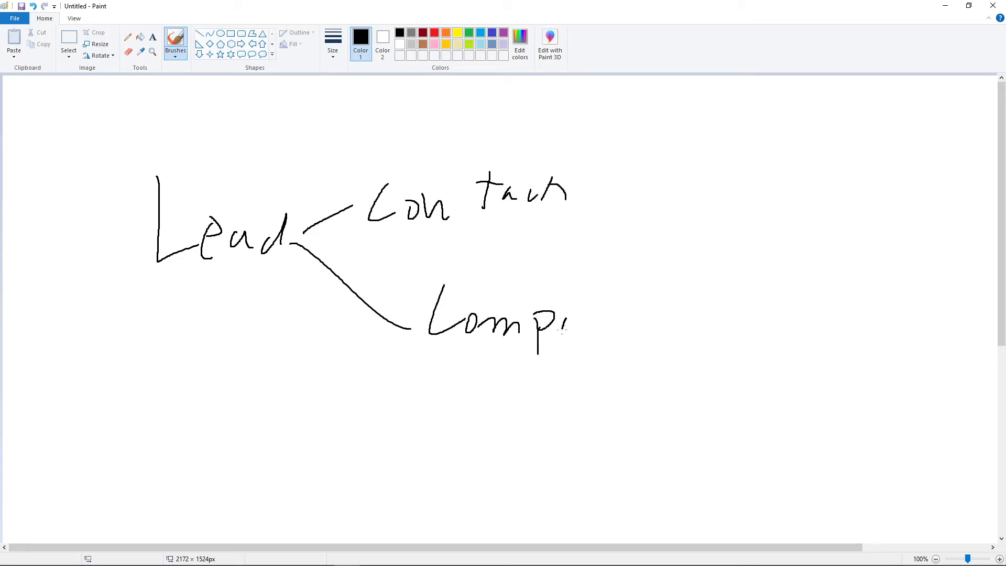
- Add a Deal branch, circle the three labels, and close Paint without saving
left_click_drag(292, 243, 347, 398)
left_click_drag(380, 346, 416, 432)
left_click_drag(369, 340, 374, 436)
left_click_drag(456, 425, 474, 442)
left_click_drag(478, 427, 501, 440)
left_click_drag(526, 400, 563, 434)
mouse_move(343, 457)
left_mouse_down()
mouse_move(635, 281)
mouse_move(426, 124)
mouse_move(348, 362)
mouse_move(349, 457)
left_mouse_up()
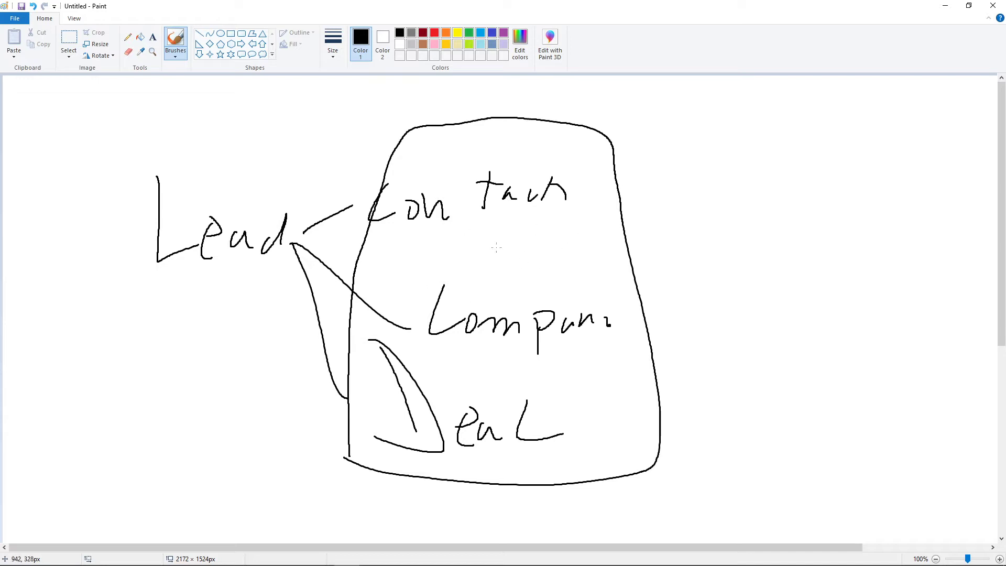
left_click(993, 6)
left_click(518, 287)
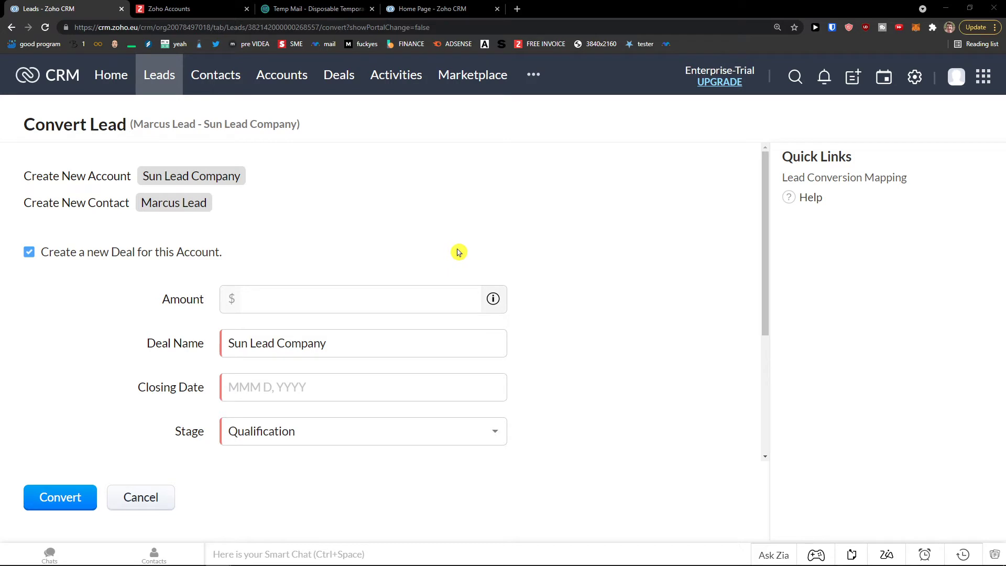
- Drop the deal option, cancel the lead conversion, and go to the Contacts list
left_click(150, 260)
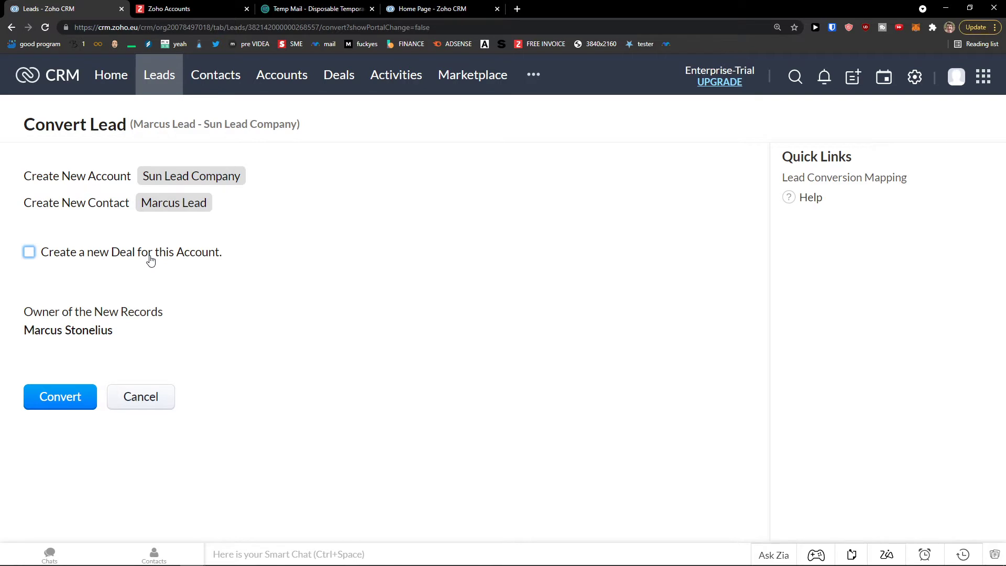
left_click(139, 396)
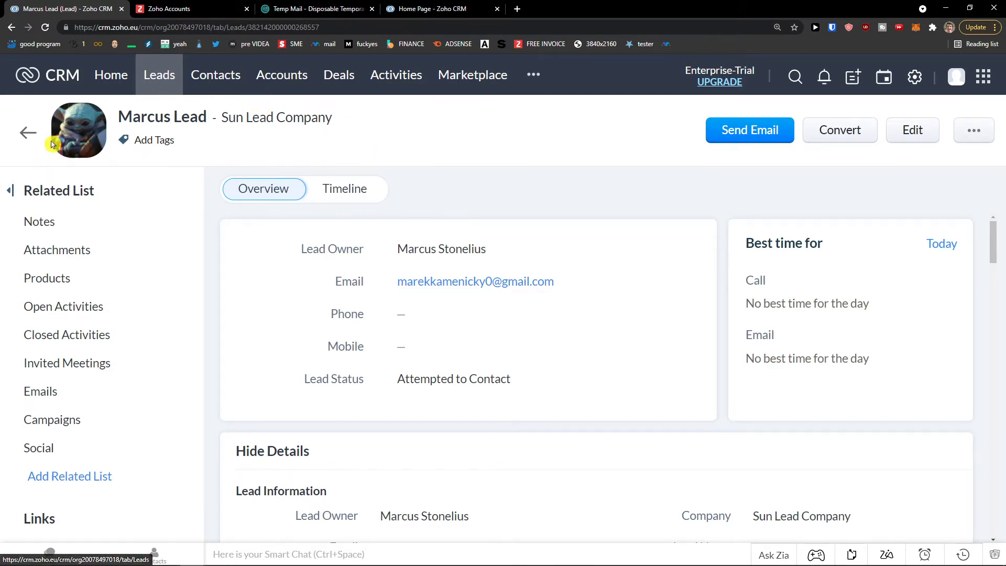
left_click(200, 78)
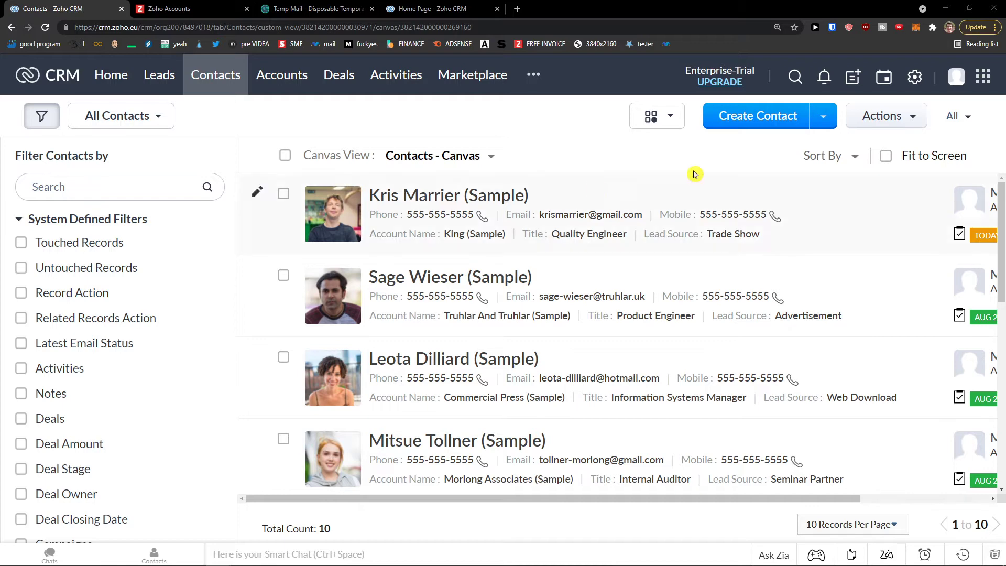
- Start a new contact, enter its first and last name, and set Lead Source to Cold Call
left_click(779, 115)
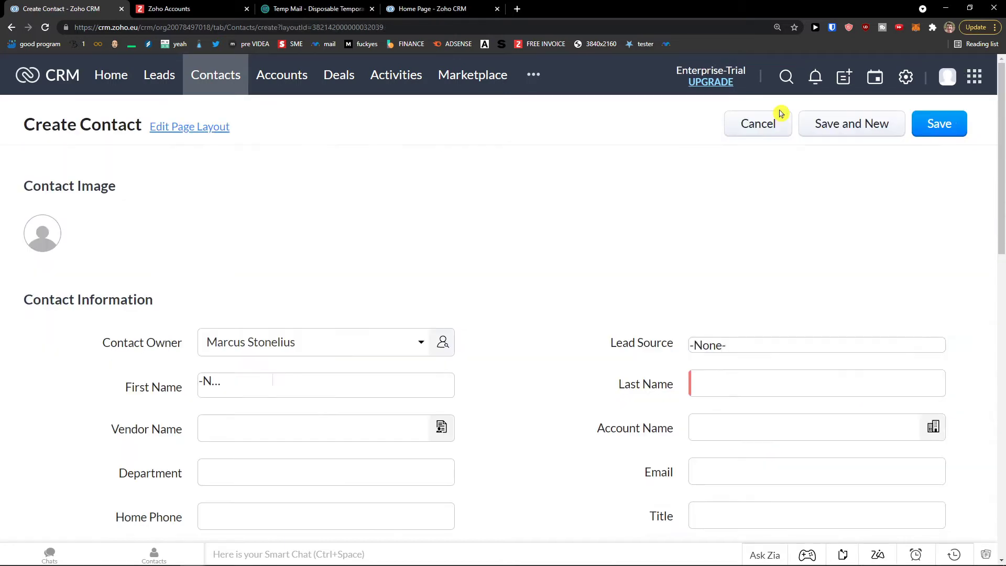
scroll(329, 306, "down", 1)
left_click(317, 330)
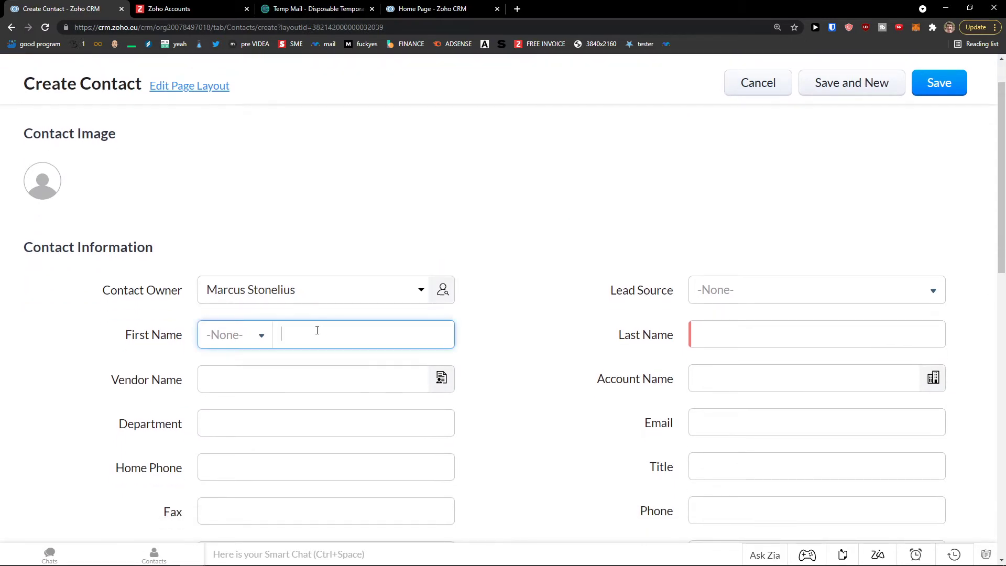
scroll(377, 283, "down", 1)
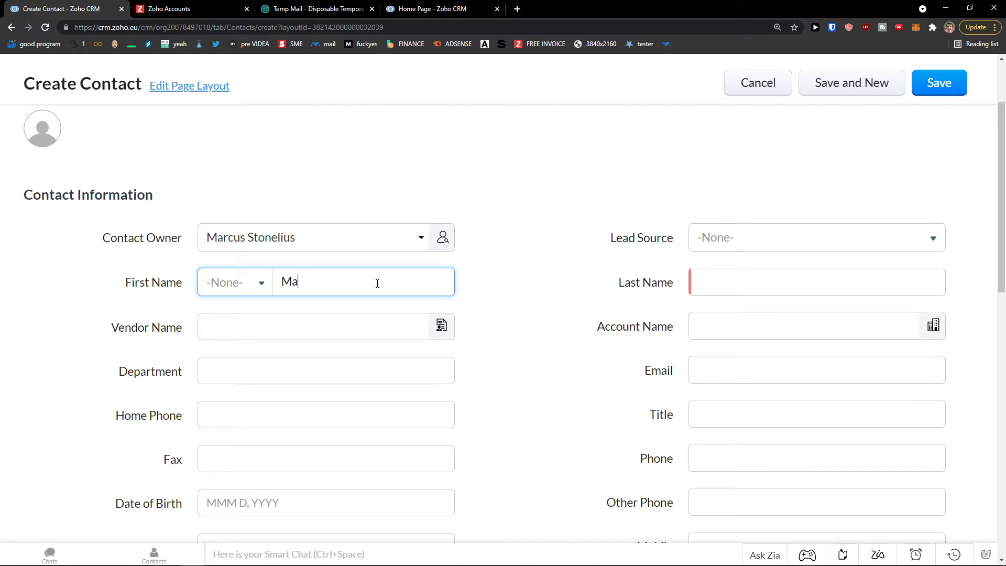
key("Tab")
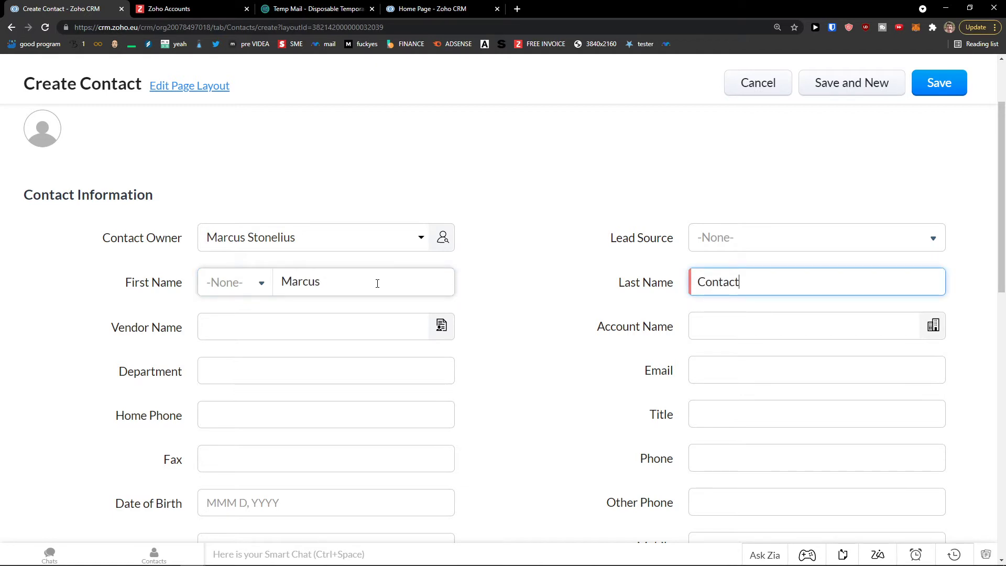
left_click(801, 238)
scroll(763, 325, "down", 1)
scroll(744, 330, "up", 1)
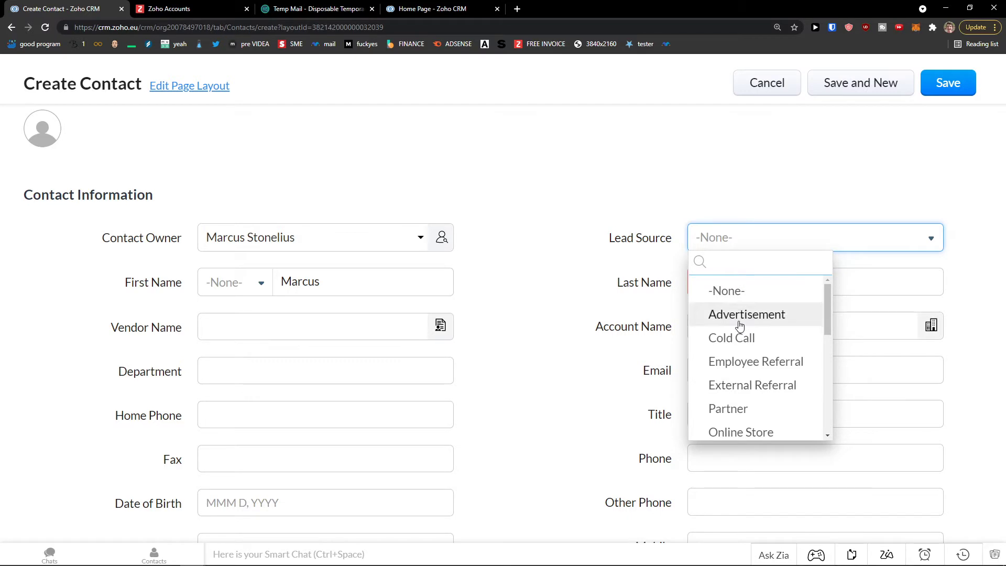
left_click(717, 345)
scroll(524, 325, "down", 1)
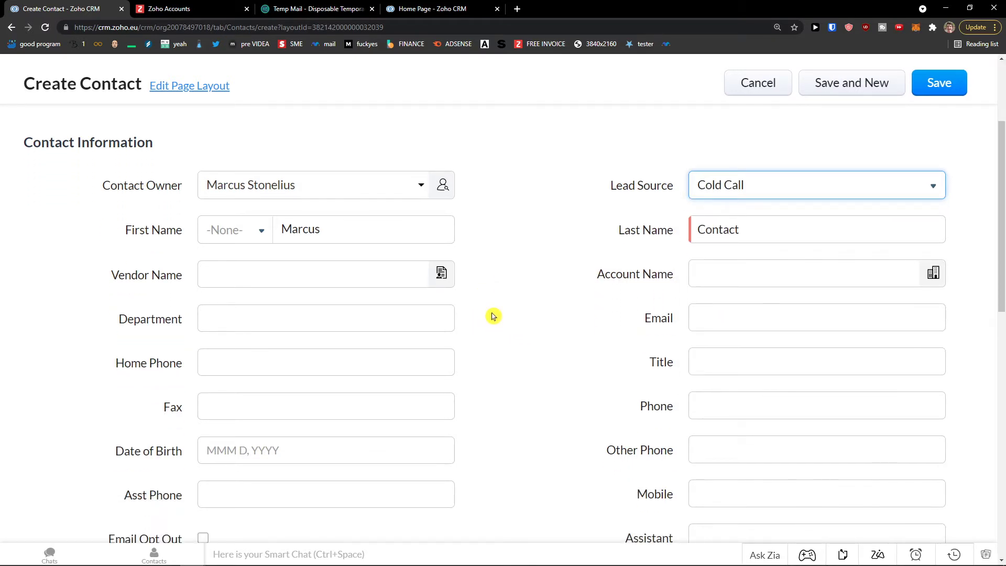
- Quick-create a new vendor from the Vendor lookup and associate it with the contact
left_click(355, 276)
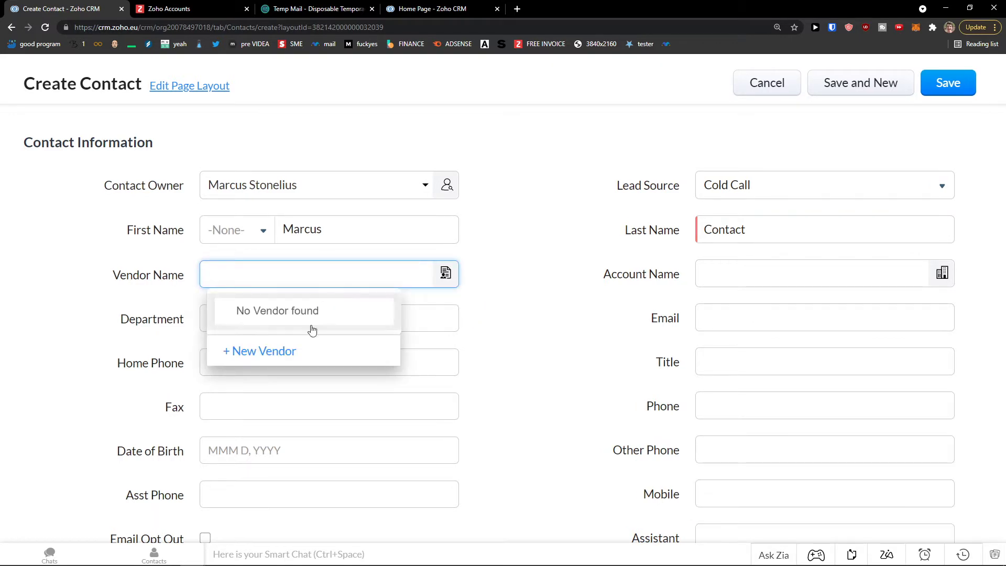
left_click(517, 330)
scroll(445, 283, "up", 3)
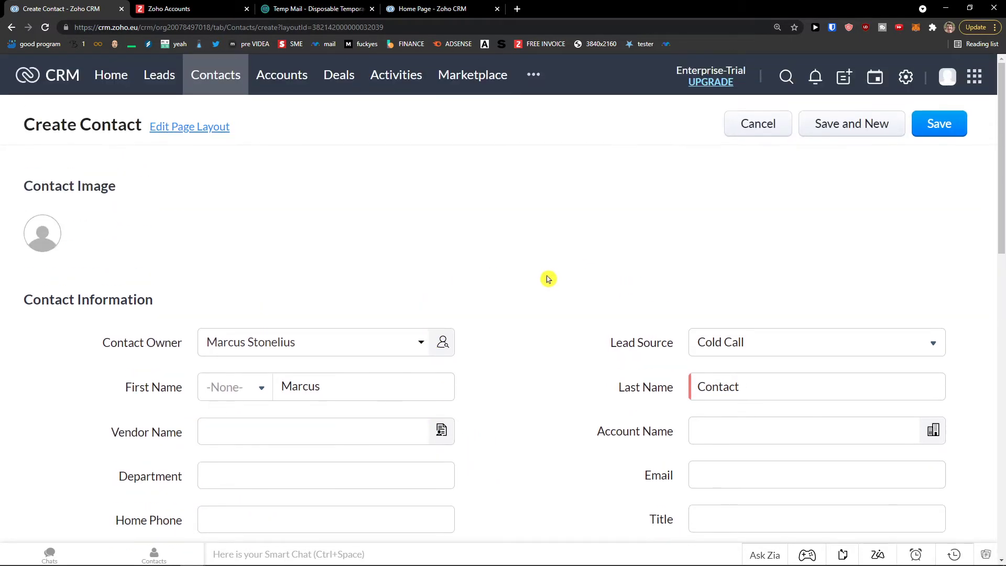
scroll(446, 314, "down", 1)
left_click(310, 375)
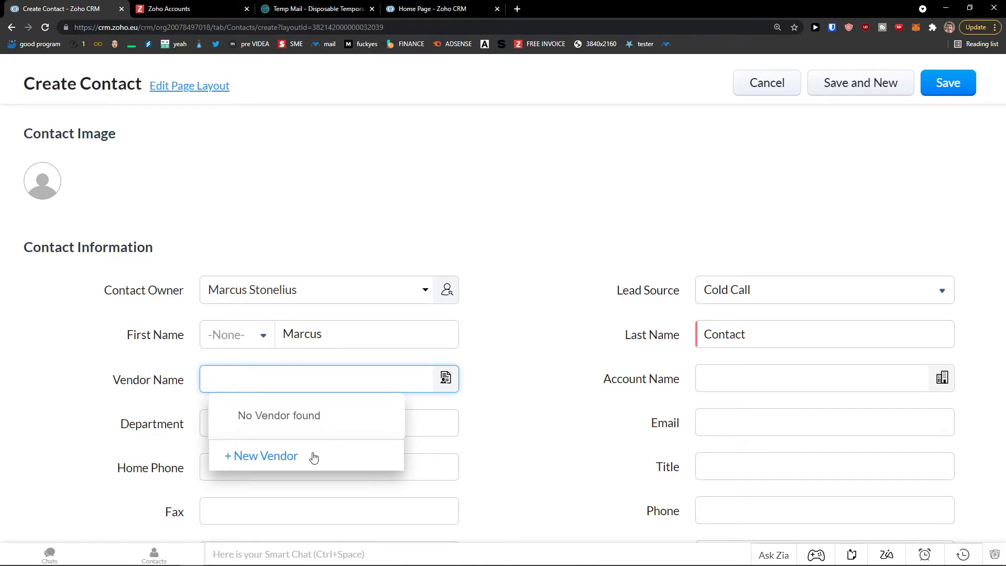
left_click(311, 457)
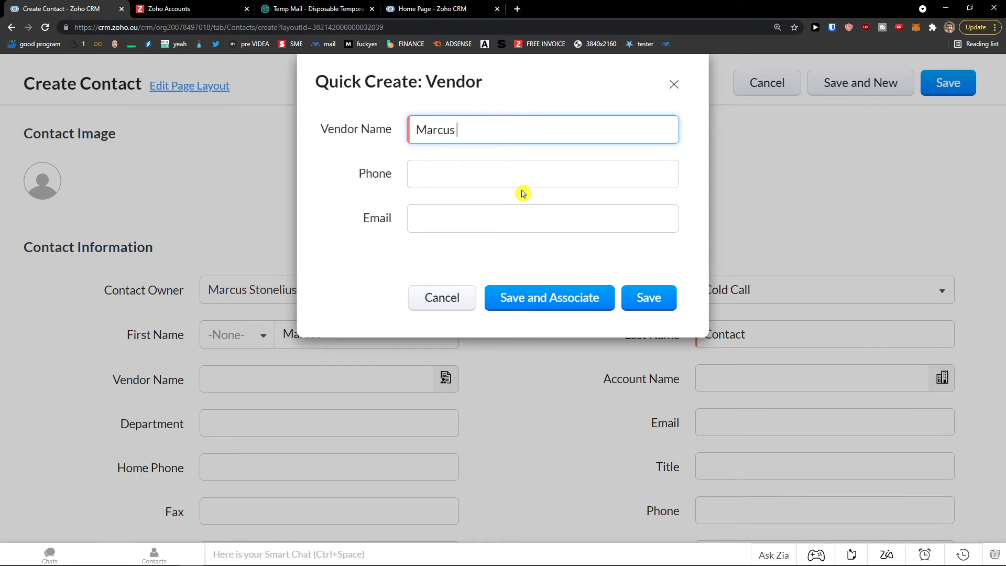
key("Tab")
key("Tab")
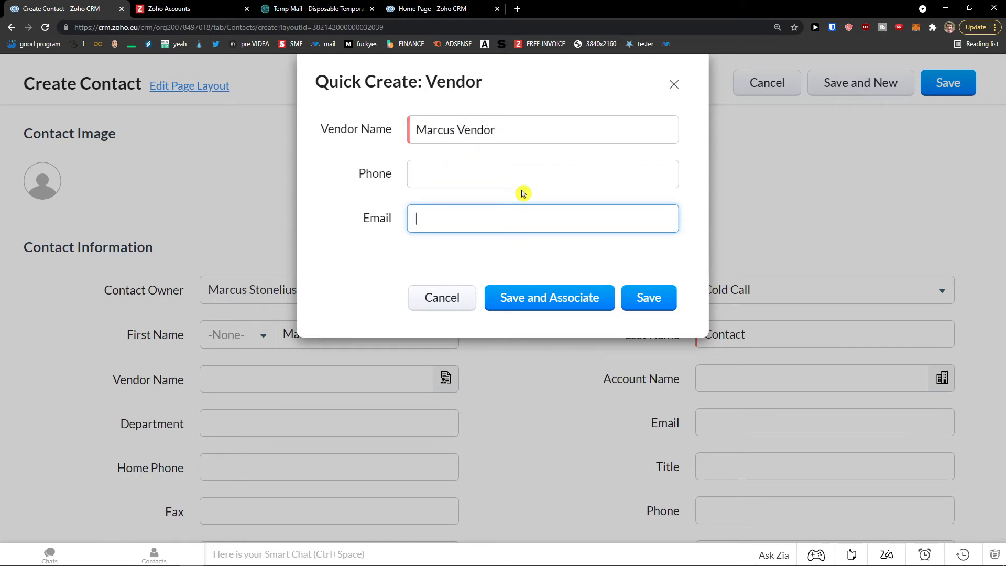
left_click(562, 302)
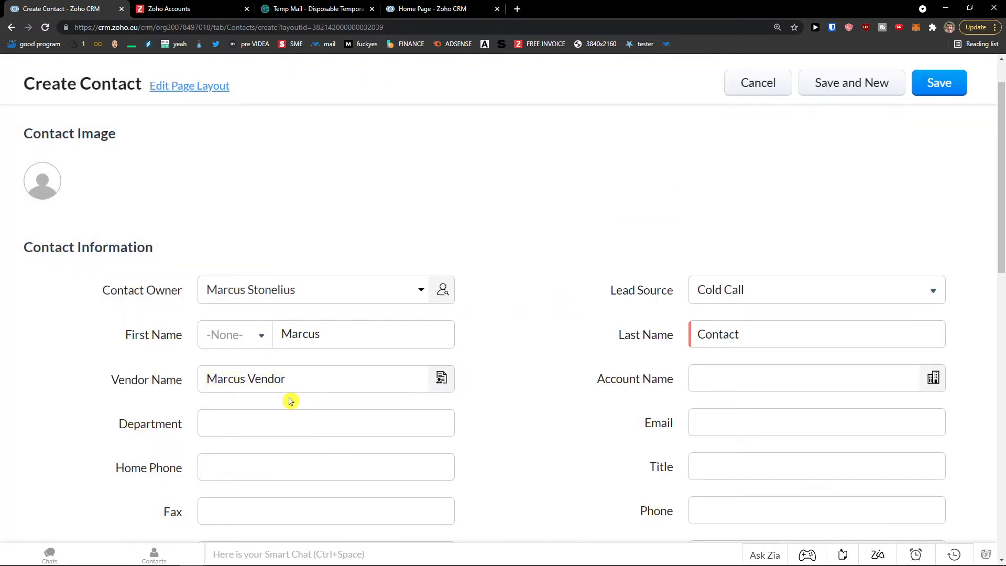
- Browse the existing accounts in the Account Name lookup list
left_click(721, 373)
scroll(755, 384, "down", 1)
scroll(755, 384, "down", 3)
scroll(754, 394, "up", 4)
scroll(751, 398, "down", 4)
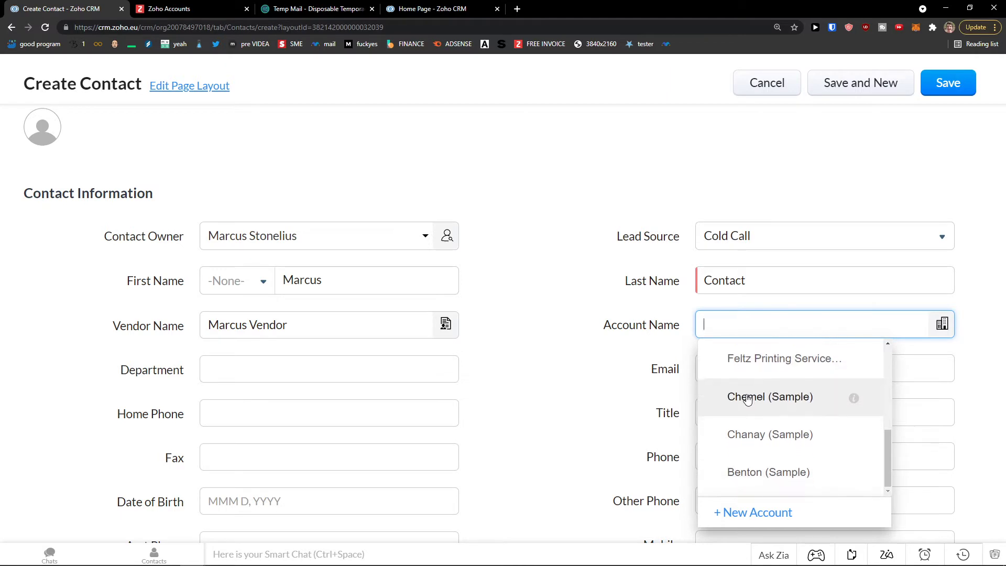
scroll(746, 400, "up", 3)
left_click(588, 377)
scroll(597, 376, "up", 1)
scroll(602, 376, "up", 1)
scroll(606, 377, "down", 2)
left_click(749, 327)
scroll(764, 489, "down", 3)
scroll(758, 473, "up", 2)
- Quick-create the account Sun Contact Company, then search 'sun' and select it
left_click(762, 522)
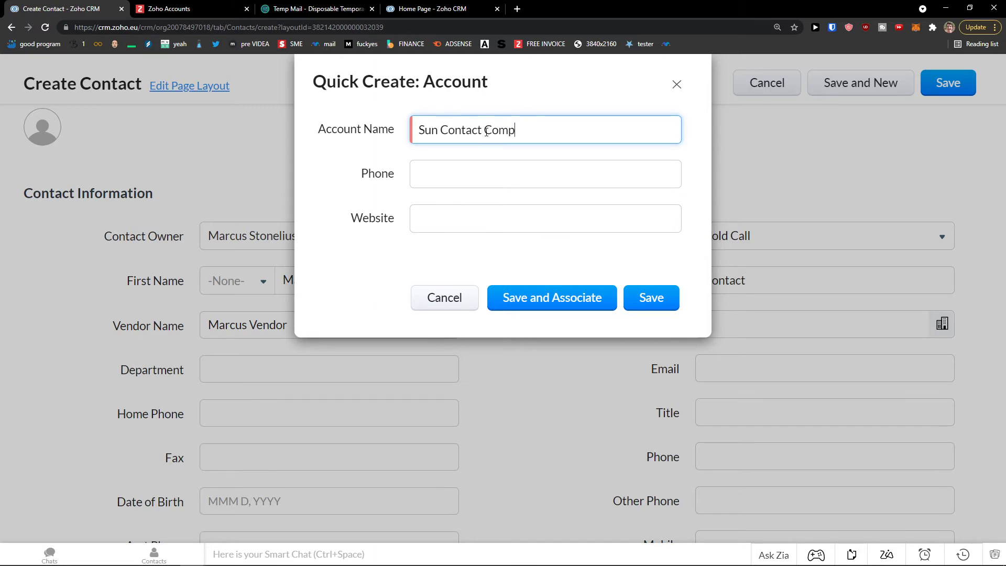
key("Tab")
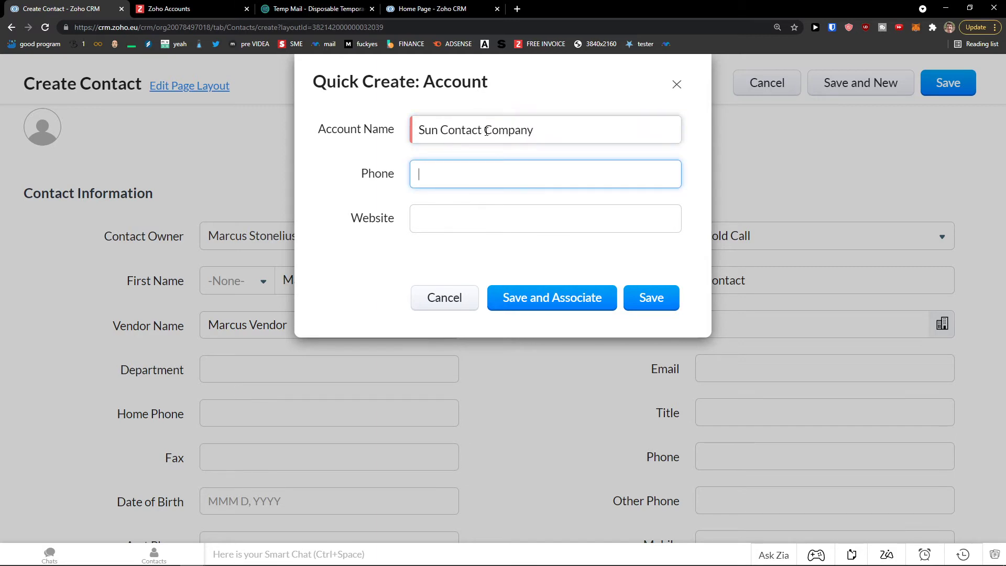
left_click(649, 295)
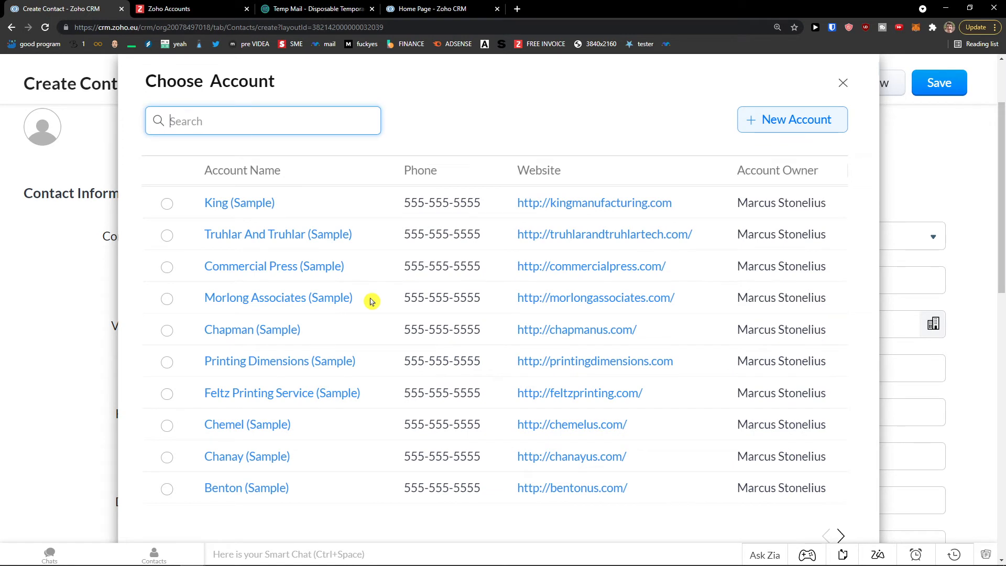
type("sun")
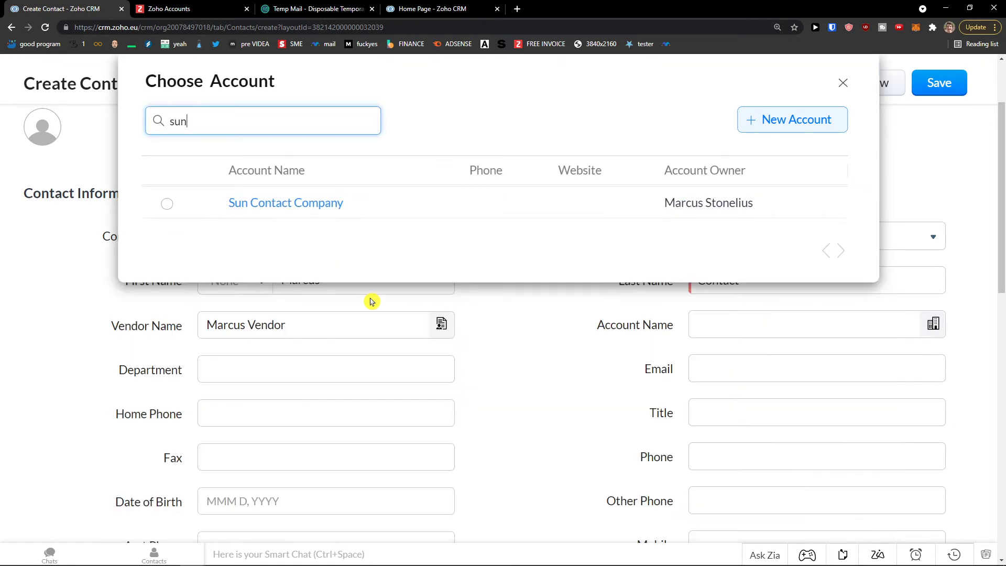
left_click(167, 203)
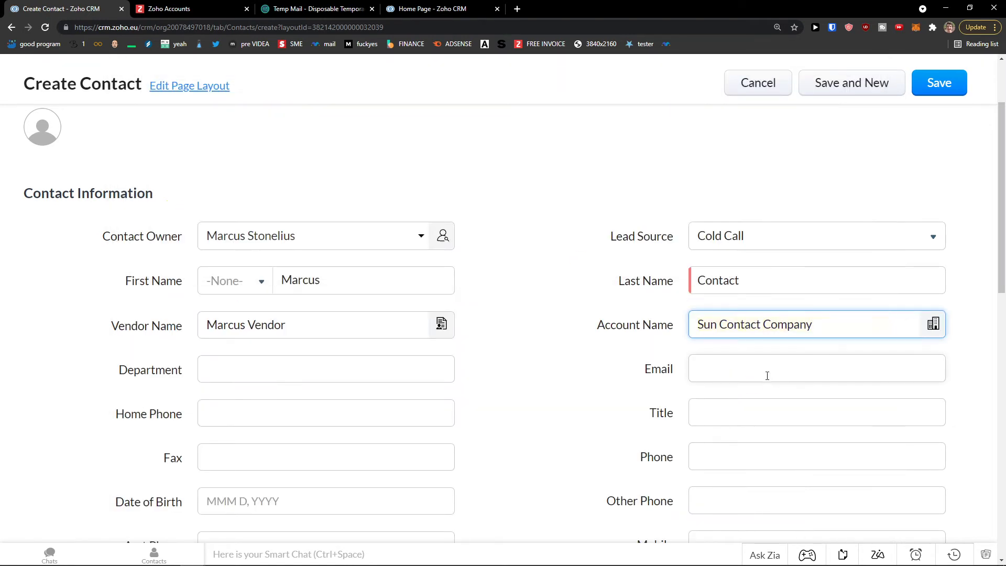
- Step through the Department, Home Phone, Fax, Date of Birth and Assistant Phone fields
scroll(725, 384, "down", 1)
left_click(337, 265)
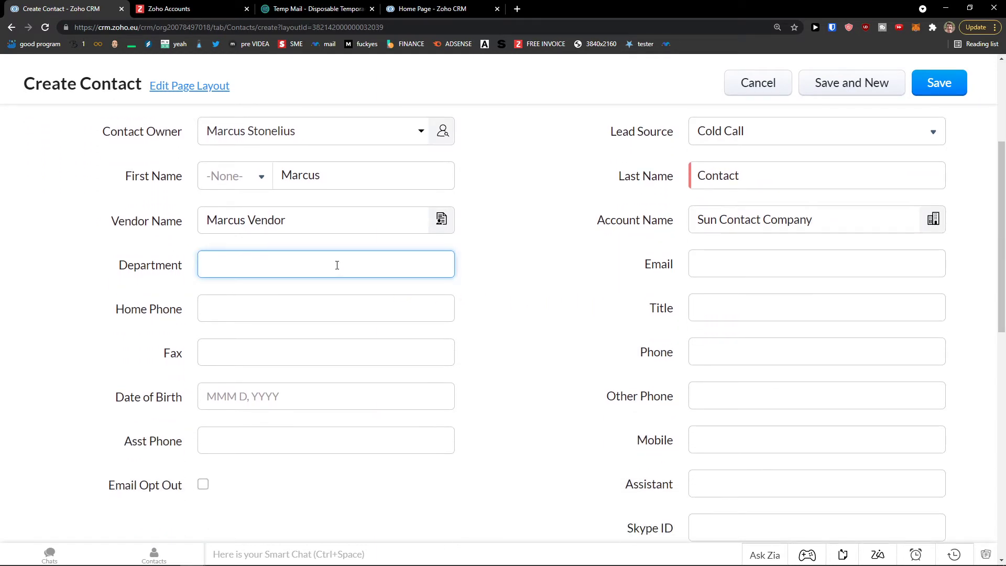
left_click(328, 308)
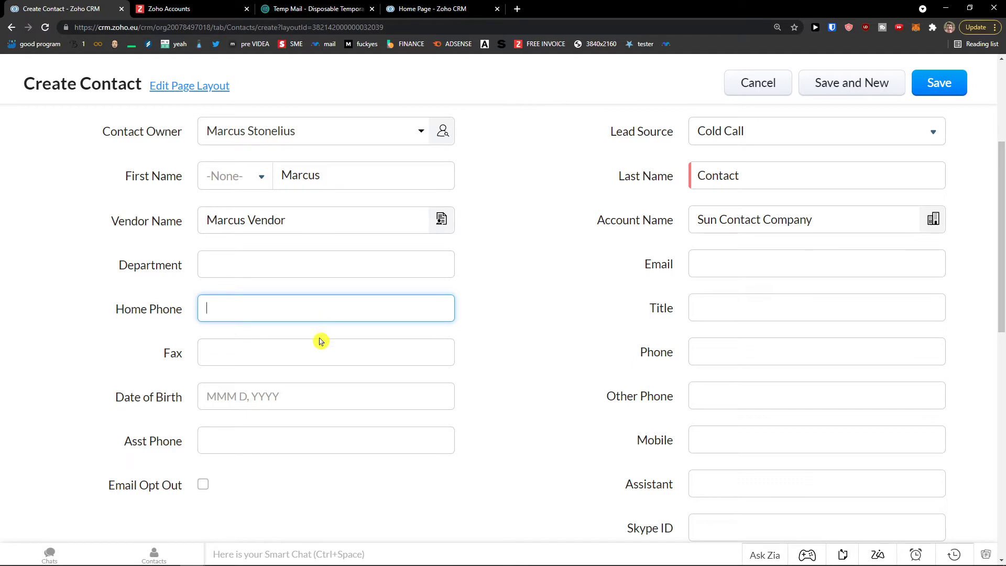
left_click(285, 353)
left_click(291, 396)
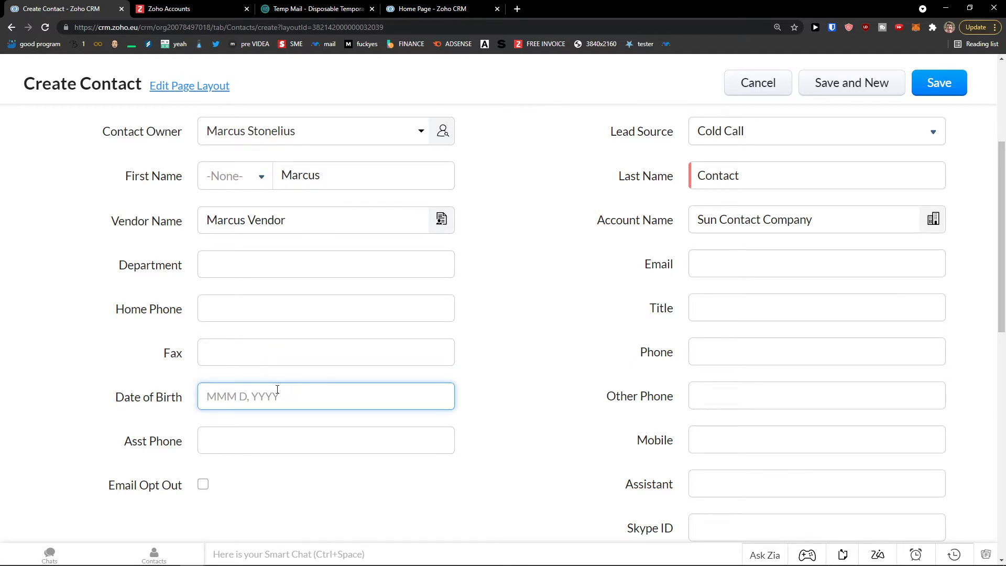
scroll(272, 388, "down", 1)
left_click(256, 389)
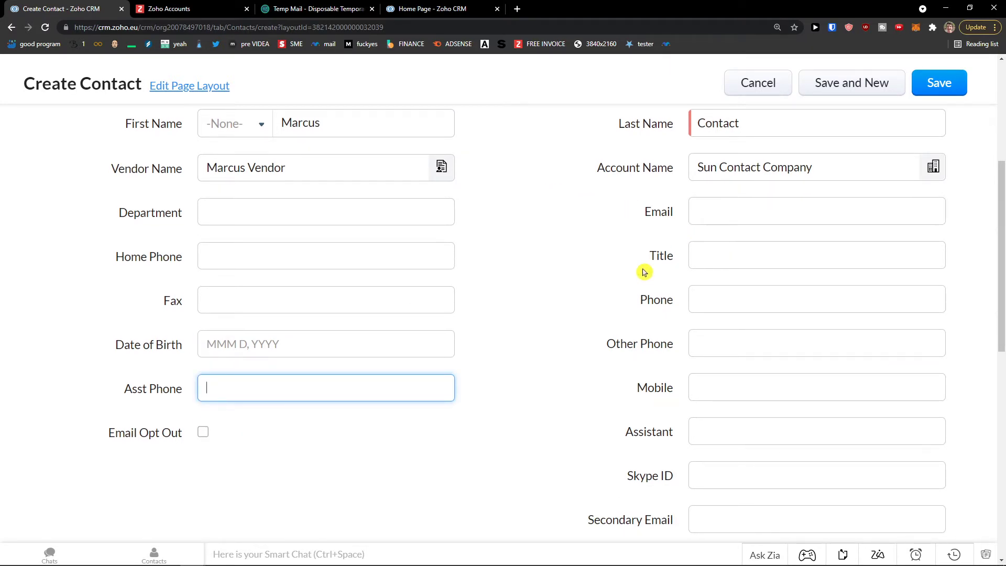
- Enlarge the form, review the remaining fields, and save the new contact
key("ctrl+plus")
scroll(643, 272, "down", 1)
scroll(702, 225, "down", 1)
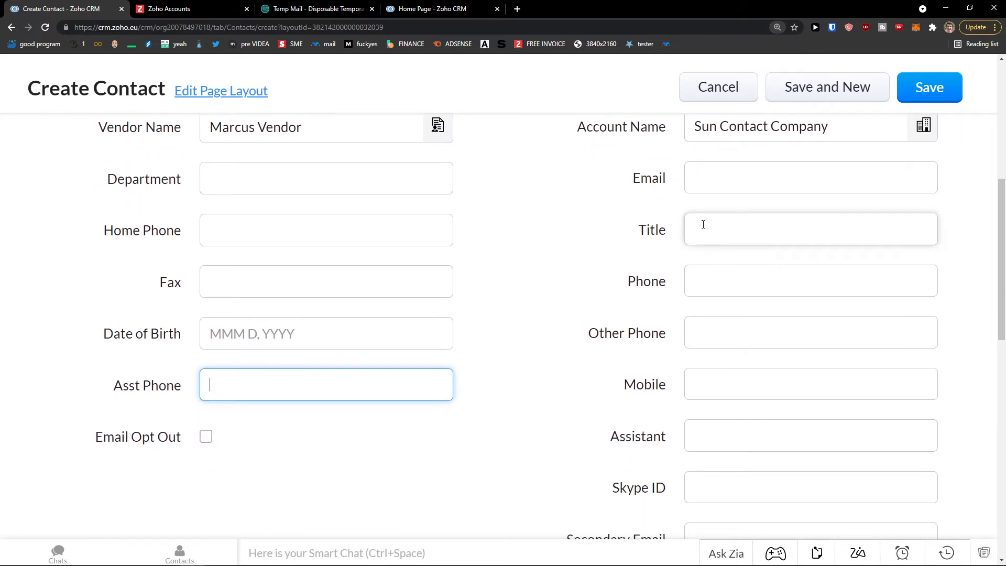
scroll(702, 291, "down", 1)
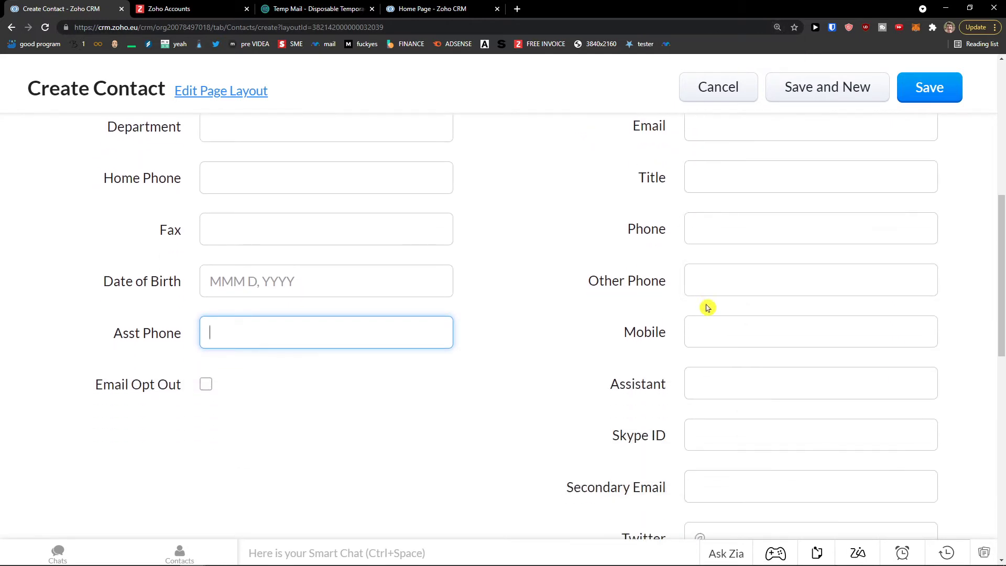
scroll(709, 353, "down", 2)
scroll(711, 353, "down", 3)
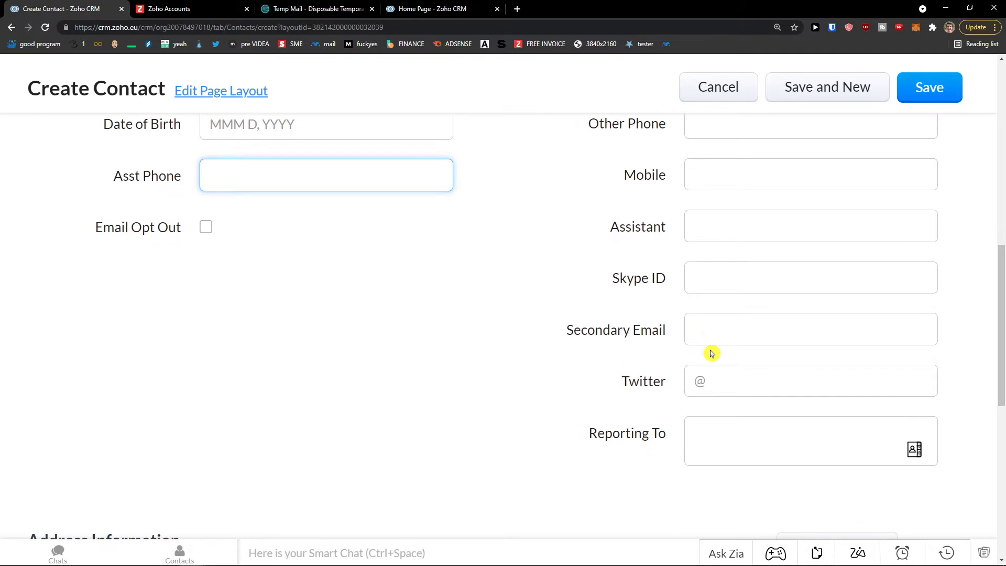
scroll(711, 347, "down", 3)
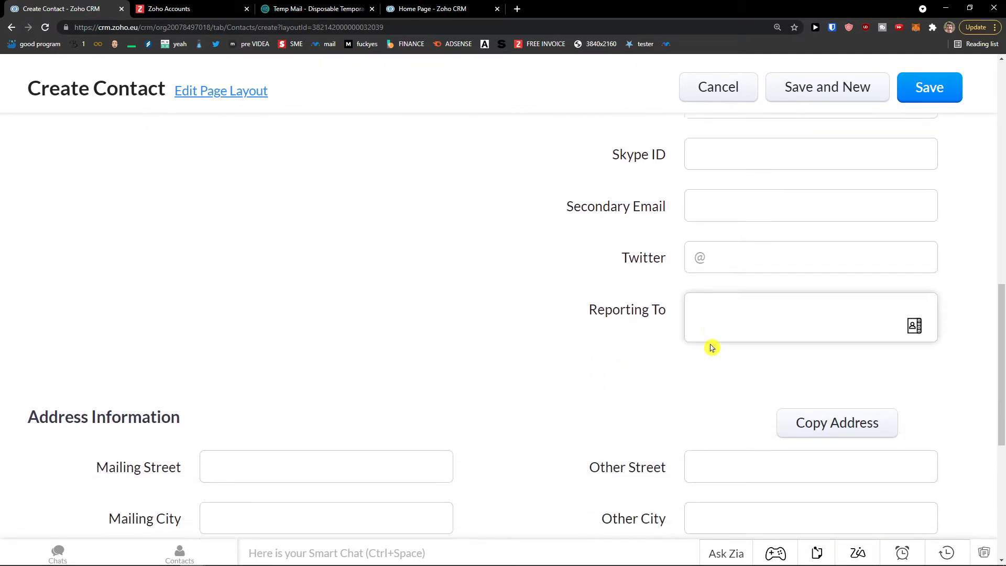
scroll(550, 341, "down", 2)
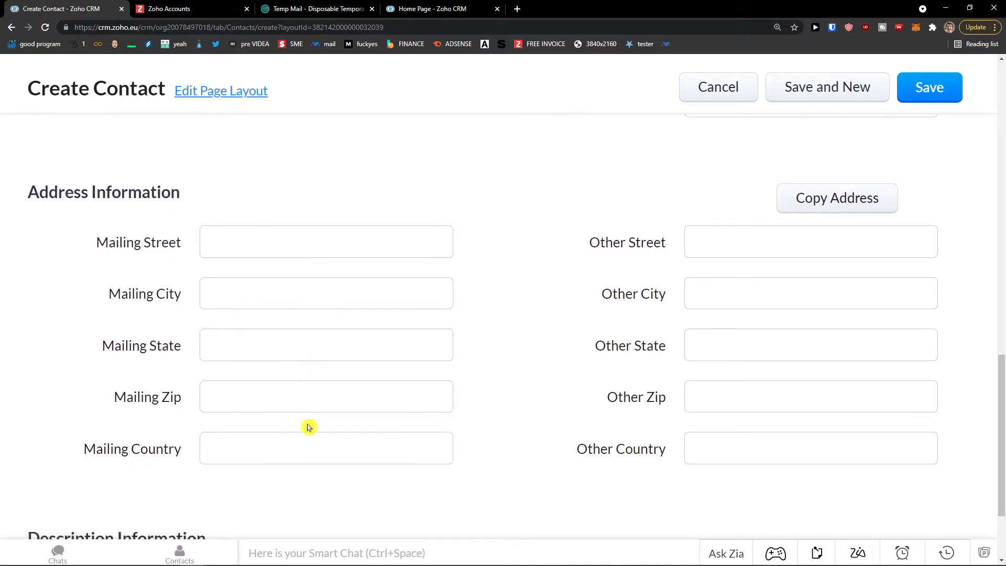
scroll(316, 449, "up", 5)
scroll(316, 451, "up", 6)
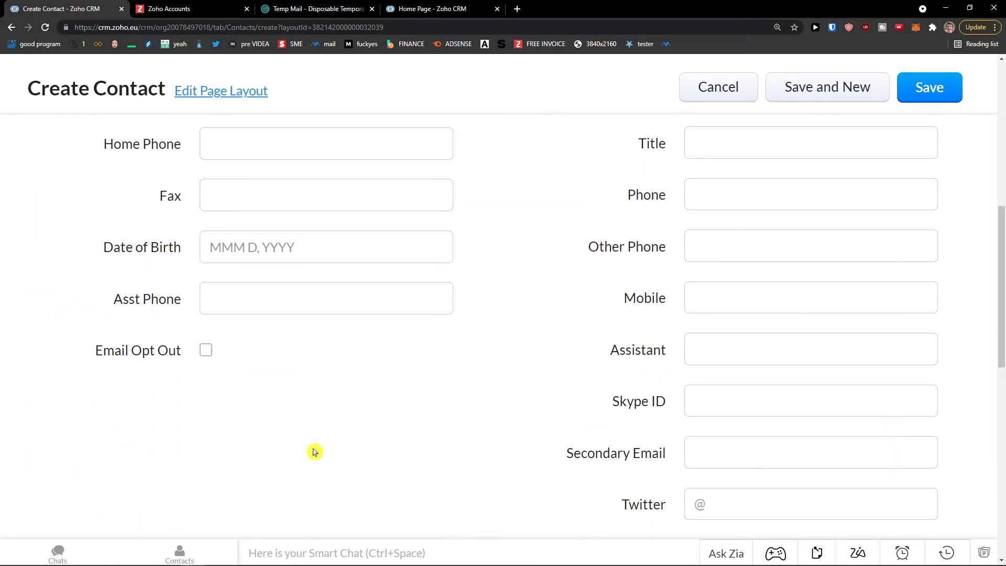
scroll(315, 449, "down", 12)
scroll(313, 451, "down", 1)
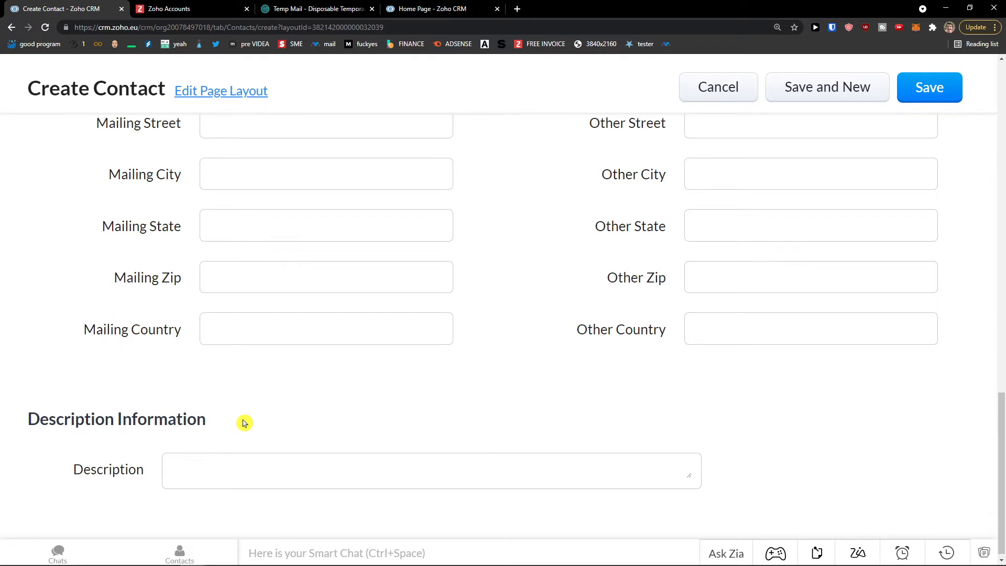
scroll(243, 398, "up", 18)
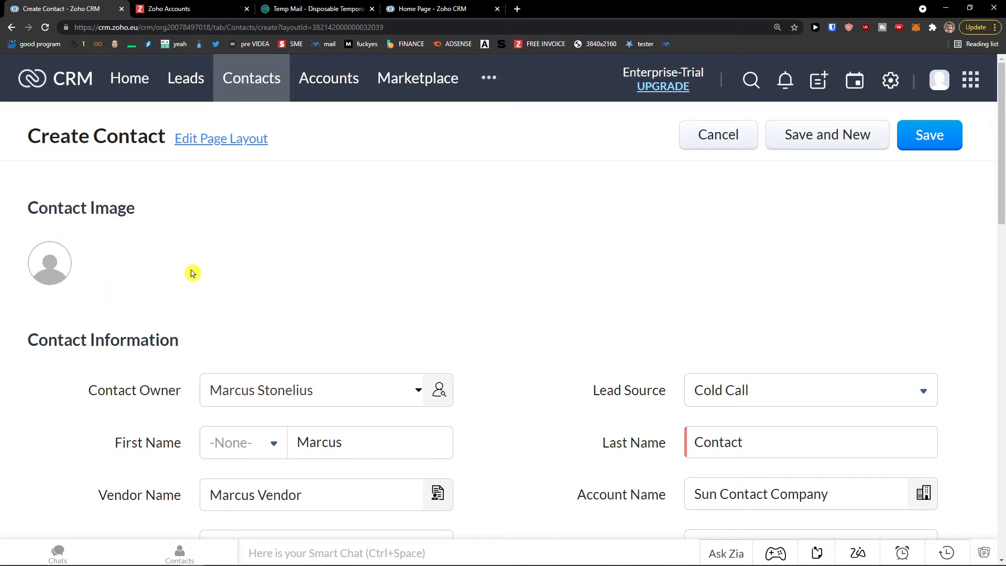
left_click(940, 148)
- Zoom the record page out to 110% and select the Sun Contact Company text
key("ctrl+minus")
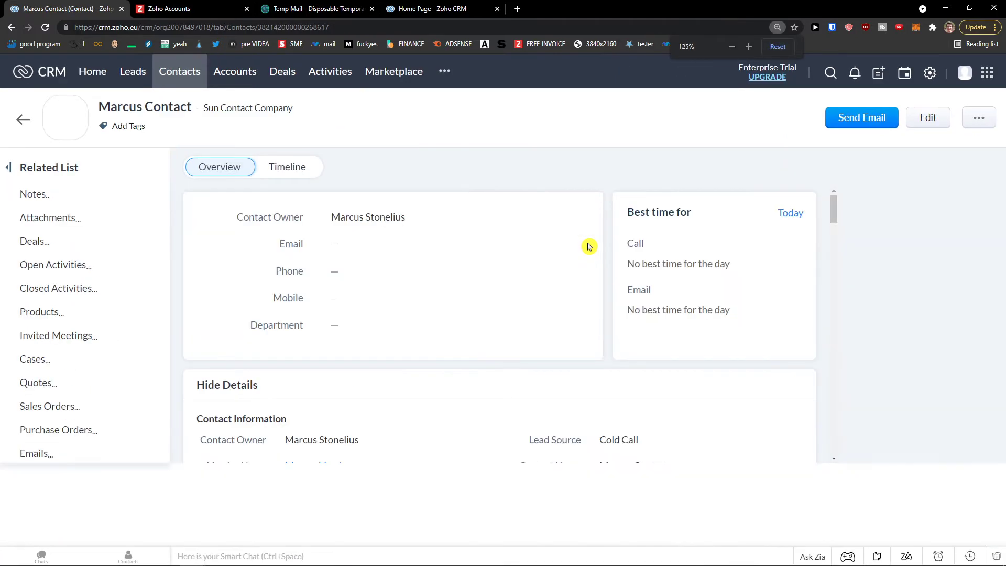
key("ctrl+minus")
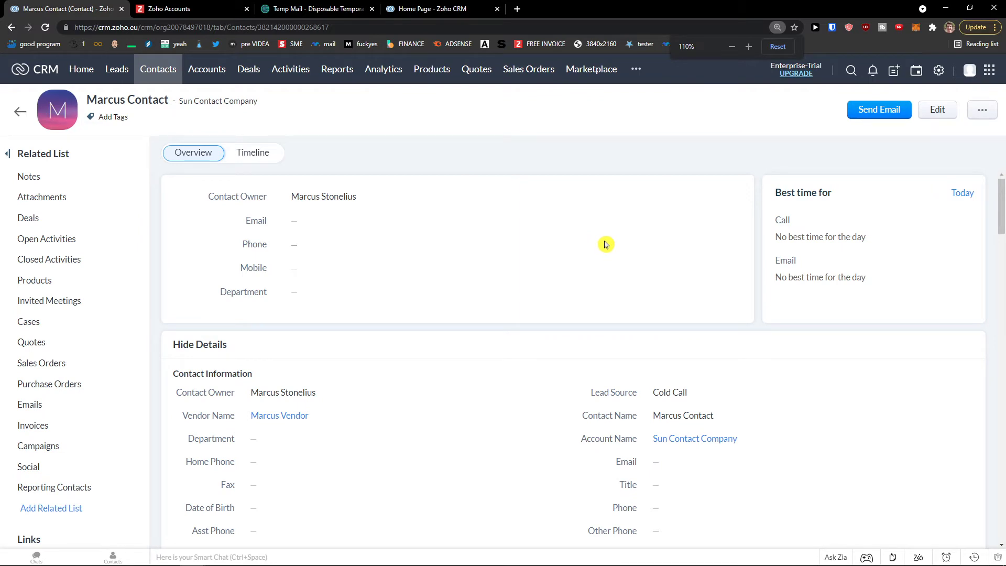
left_click_drag(177, 103, 254, 103)
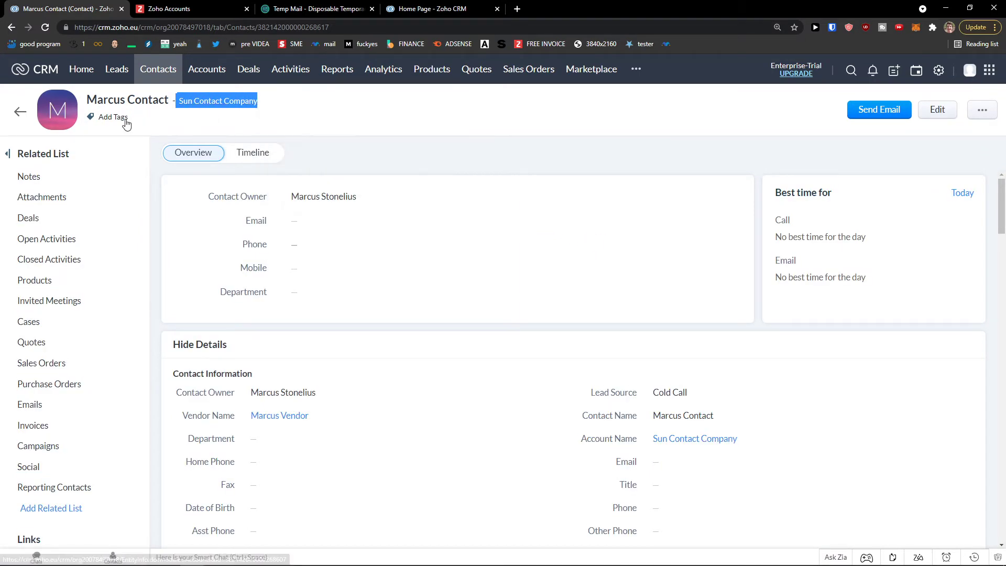
- Scroll past the Deals and Quotes related lists to Invoices and start a new invoice
scroll(225, 202, "down", 10)
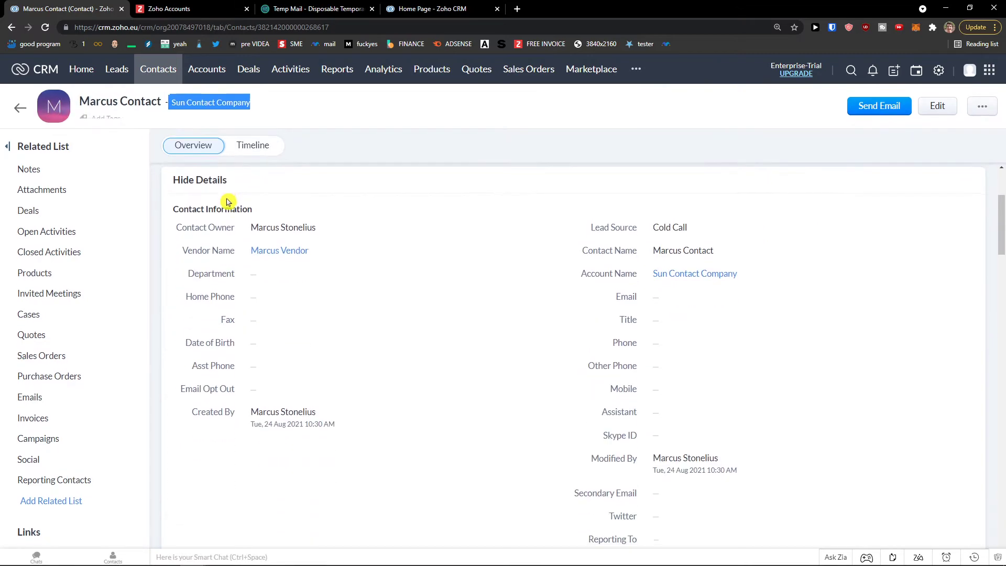
scroll(229, 200, "up", 10)
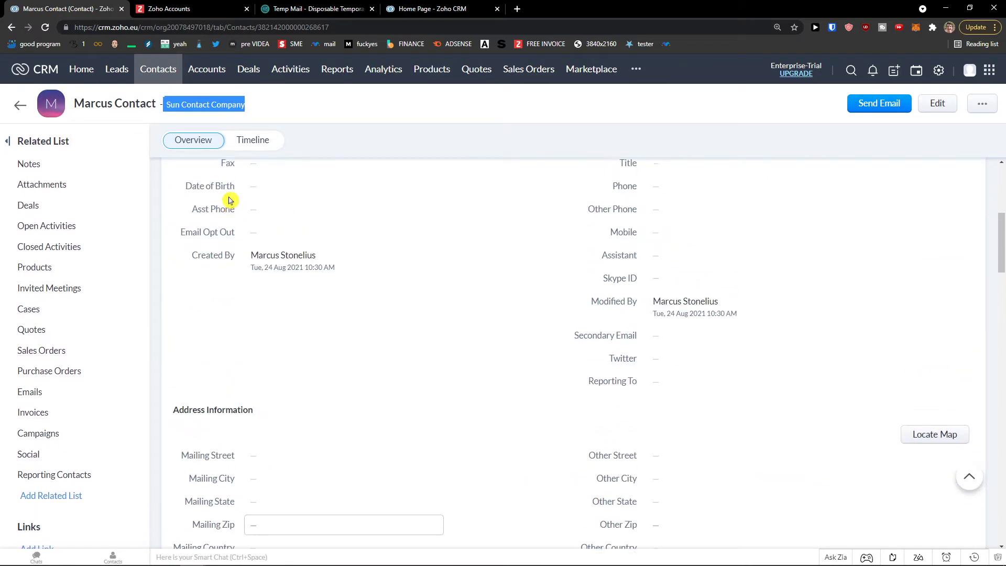
scroll(259, 194, "down", 4)
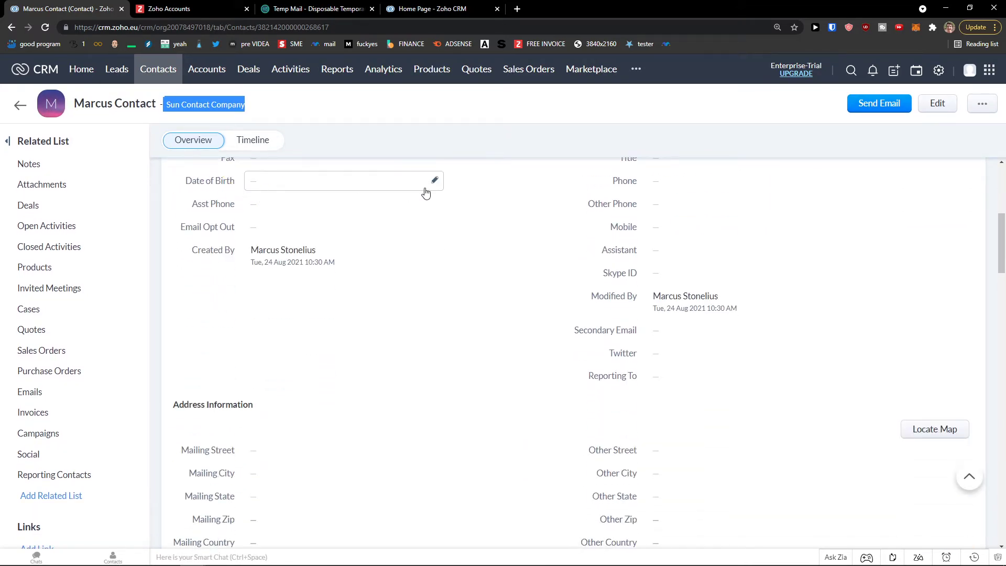
scroll(397, 258, "down", 9)
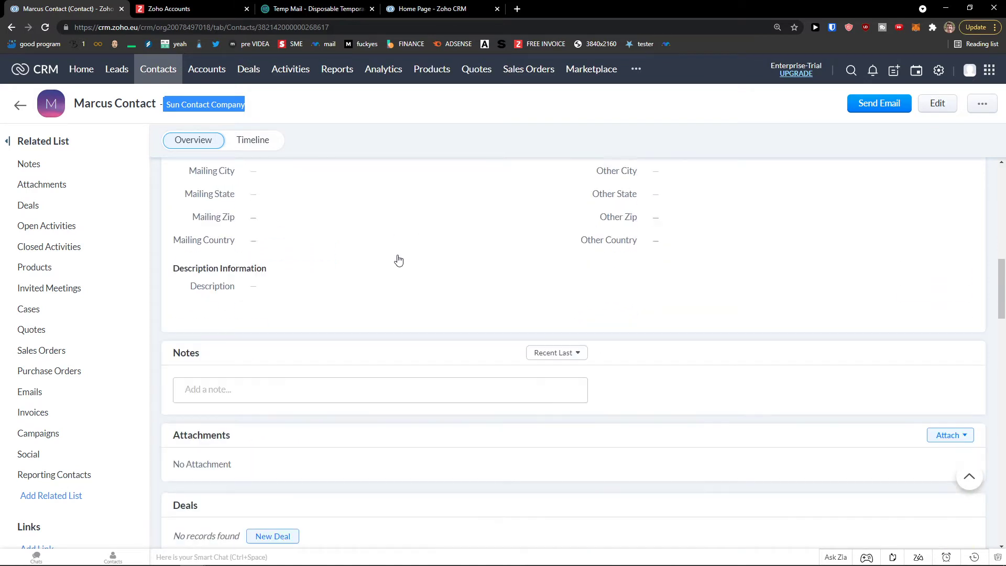
scroll(369, 269, "down", 1)
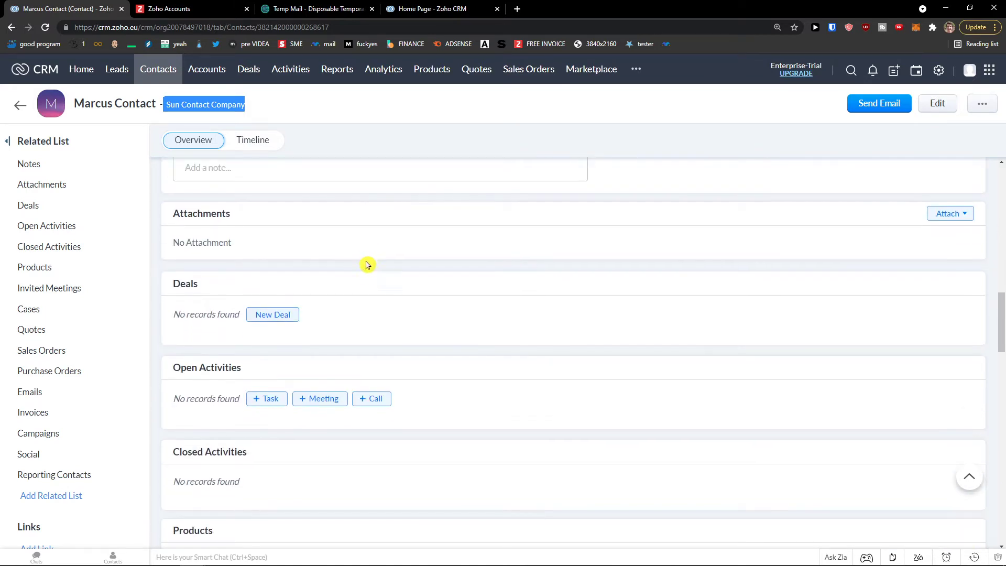
scroll(351, 252, "down", 1)
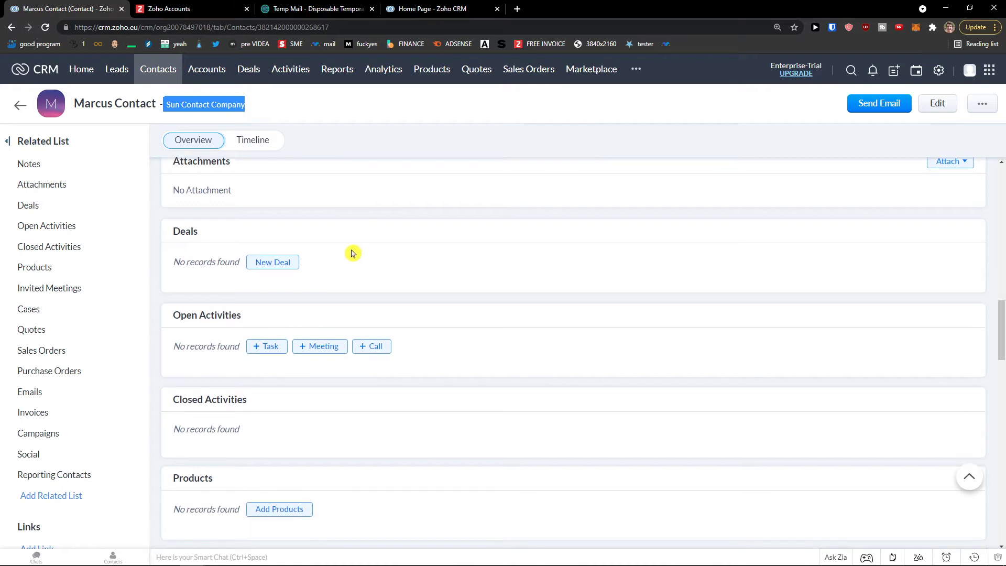
scroll(350, 261, "down", 2)
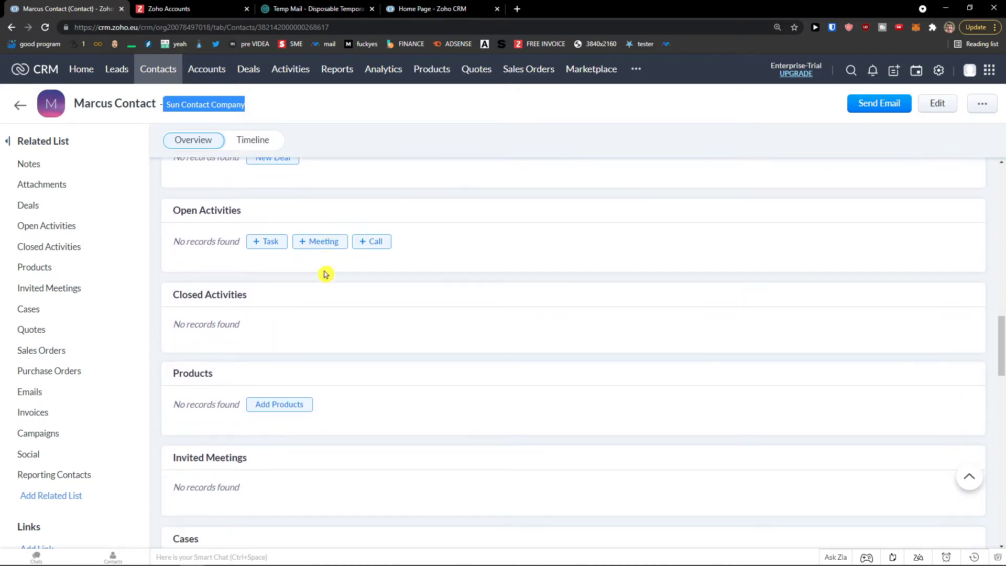
scroll(324, 273, "down", 2)
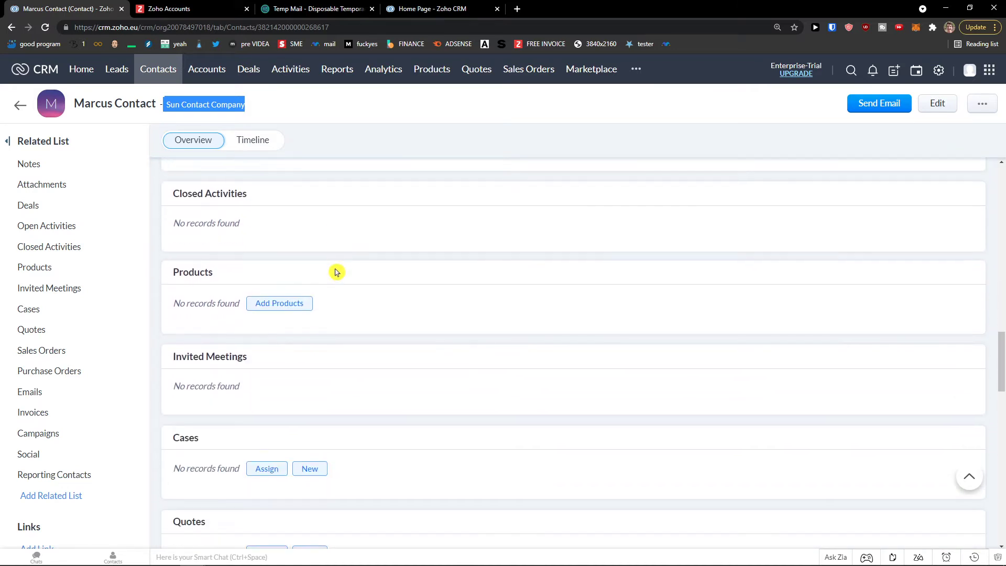
scroll(331, 267, "down", 1)
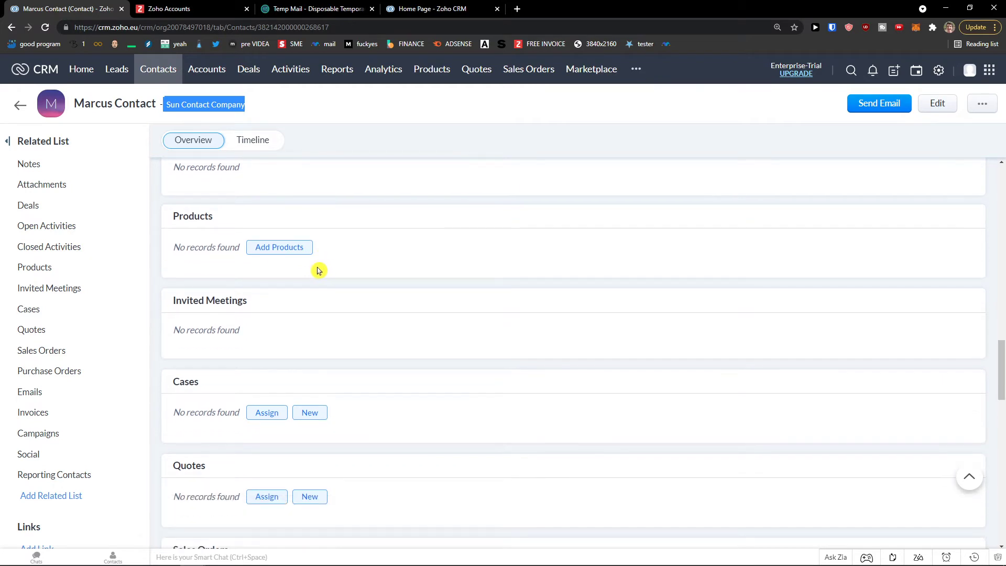
scroll(312, 272, "down", 2)
scroll(311, 272, "down", 3)
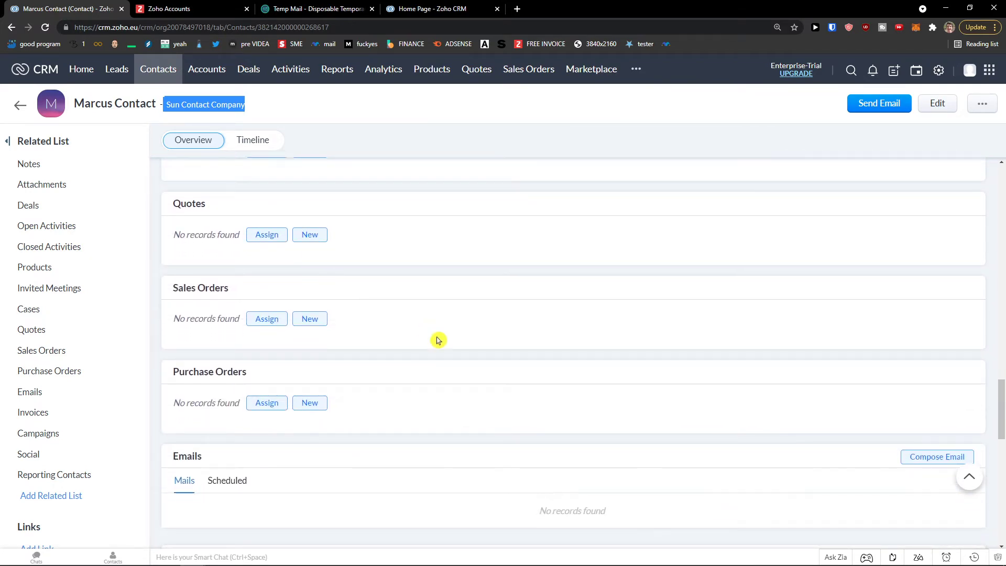
scroll(438, 339, "down", 5)
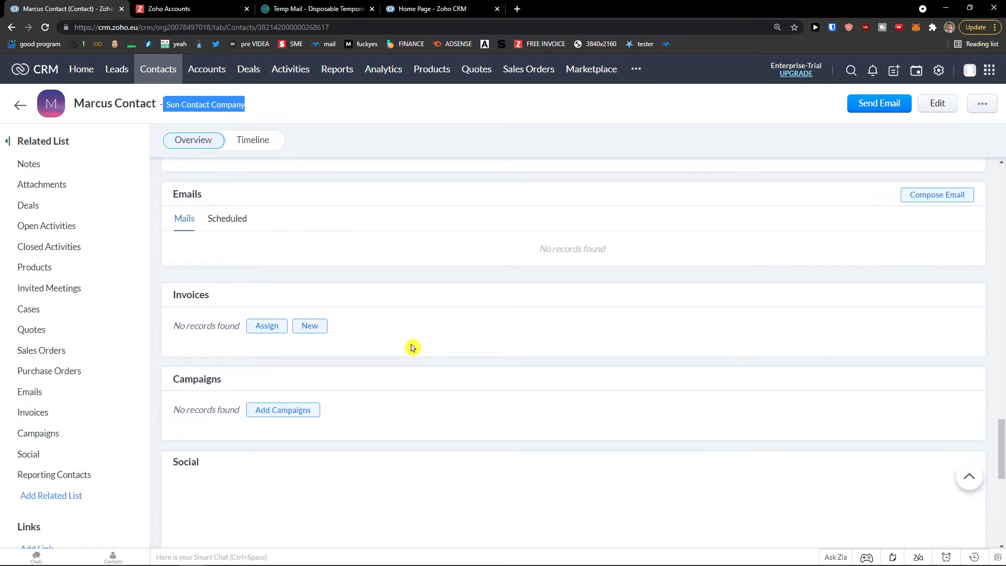
left_click(306, 326)
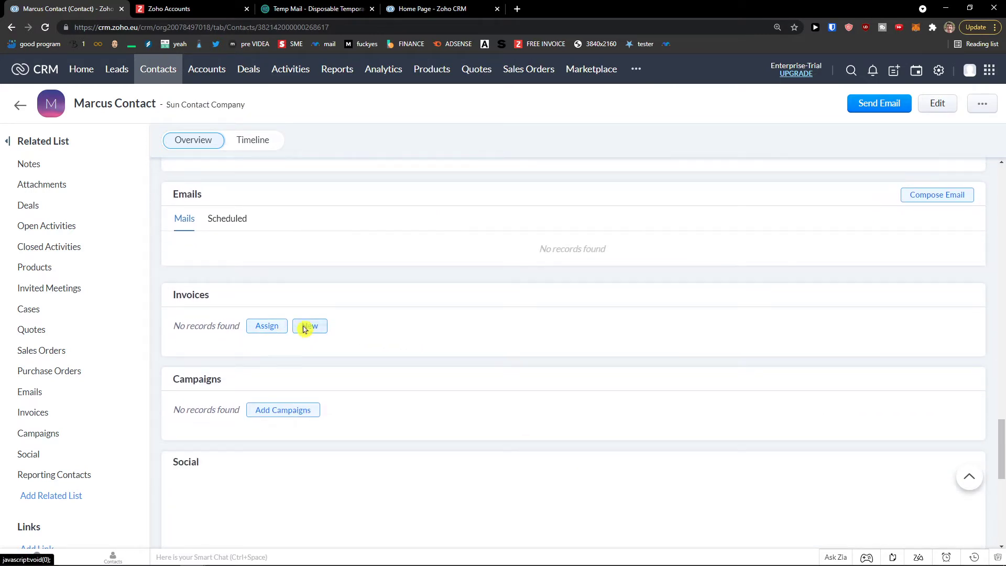
- Leave the Create Invoice form unsaved with browser Back and review the contact page
scroll(363, 341, "down", 8)
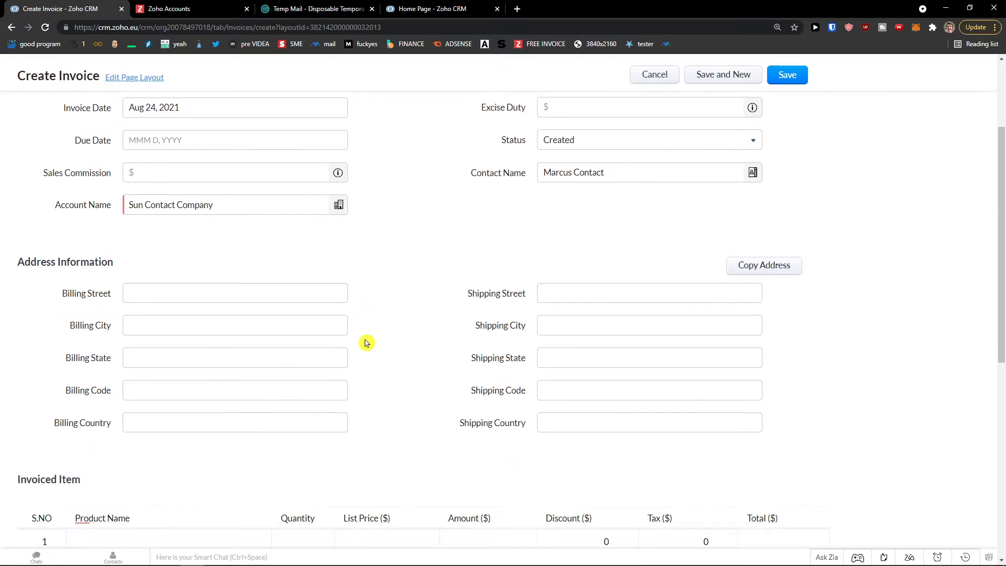
scroll(413, 375, "up", 7)
scroll(416, 384, "up", 2)
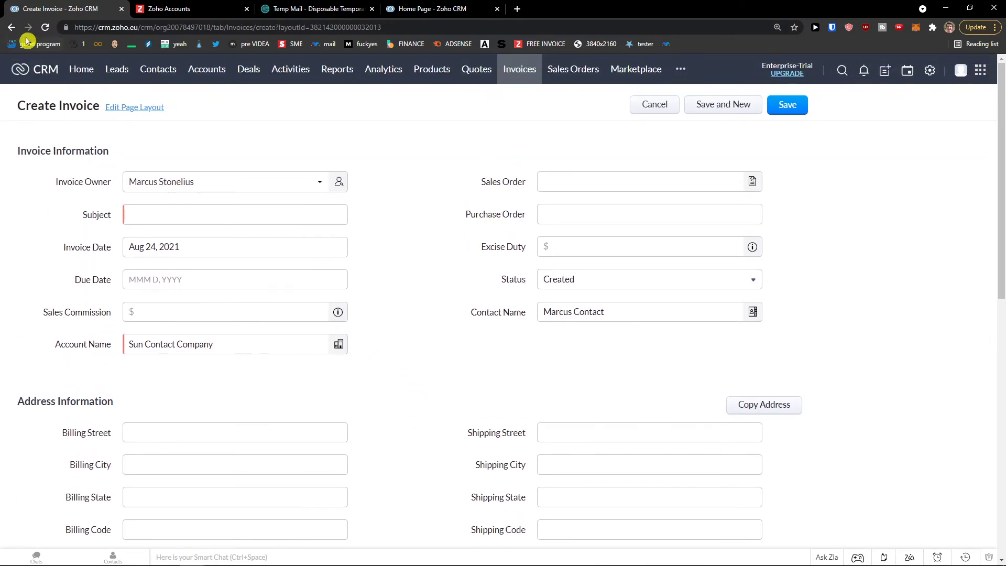
left_click(12, 27)
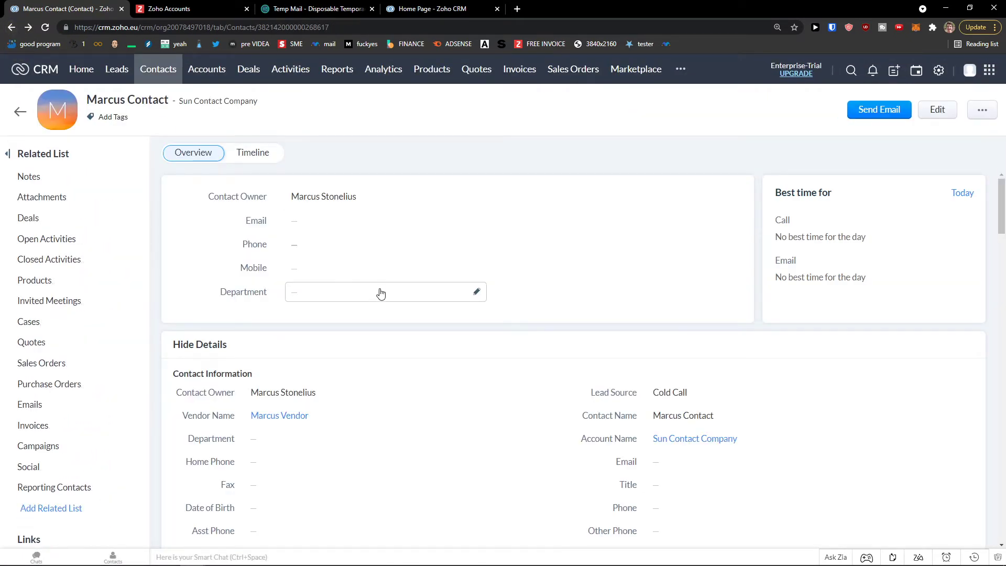
scroll(381, 291, "down", 7)
scroll(388, 287, "down", 5)
scroll(406, 309, "up", 12)
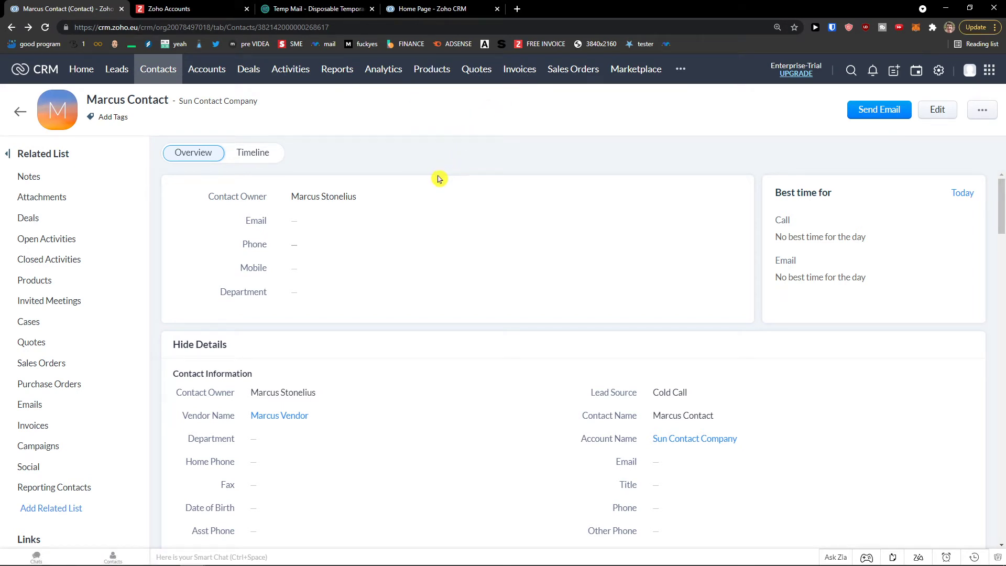
- Go to Accounts and start a new account named Sun Account
left_click(206, 69)
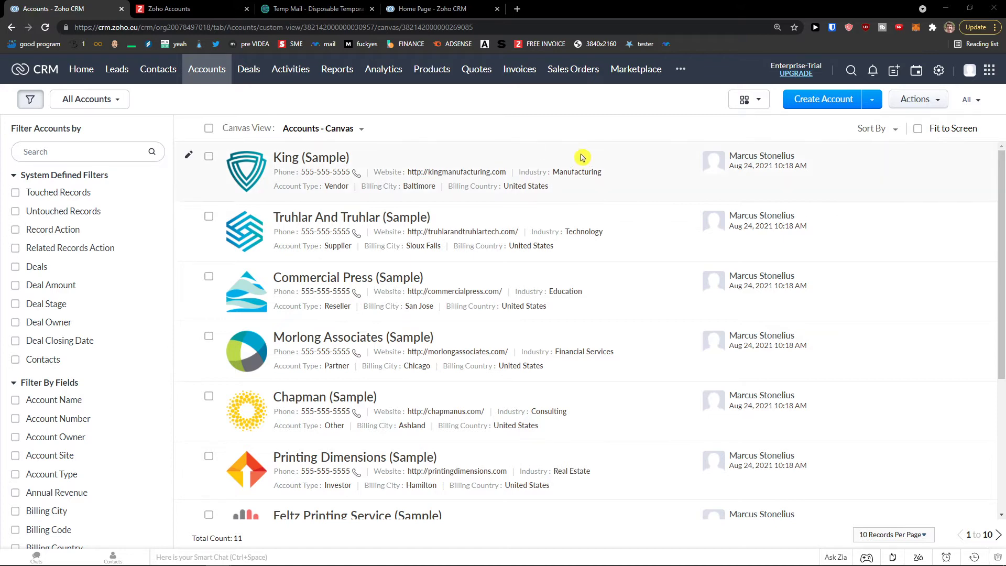
left_click(831, 102)
scroll(361, 276, "down", 1)
scroll(361, 276, "down", 1)
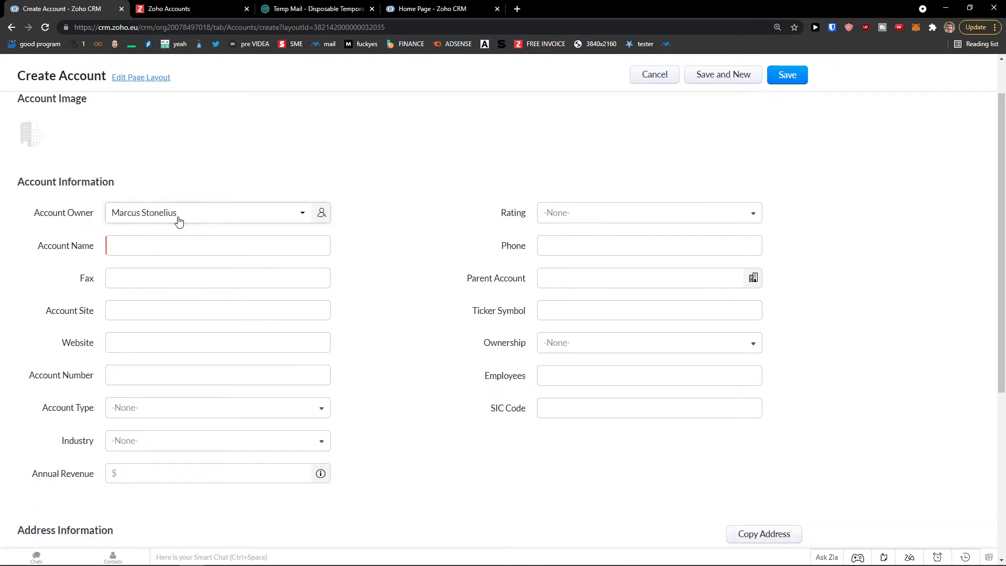
left_click(169, 241)
left_click(170, 241)
scroll(170, 241, "down", 3)
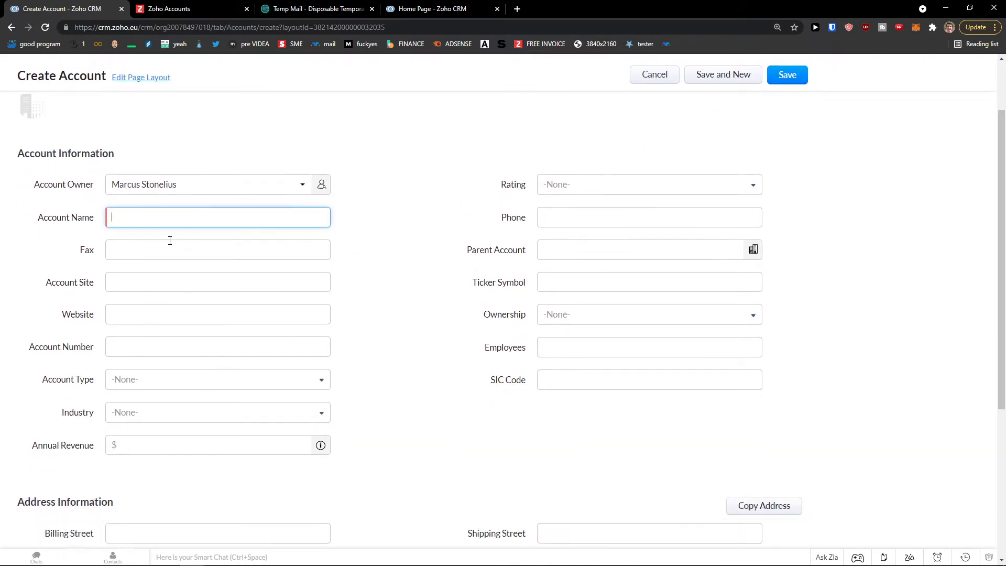
scroll(170, 241, "up", 3)
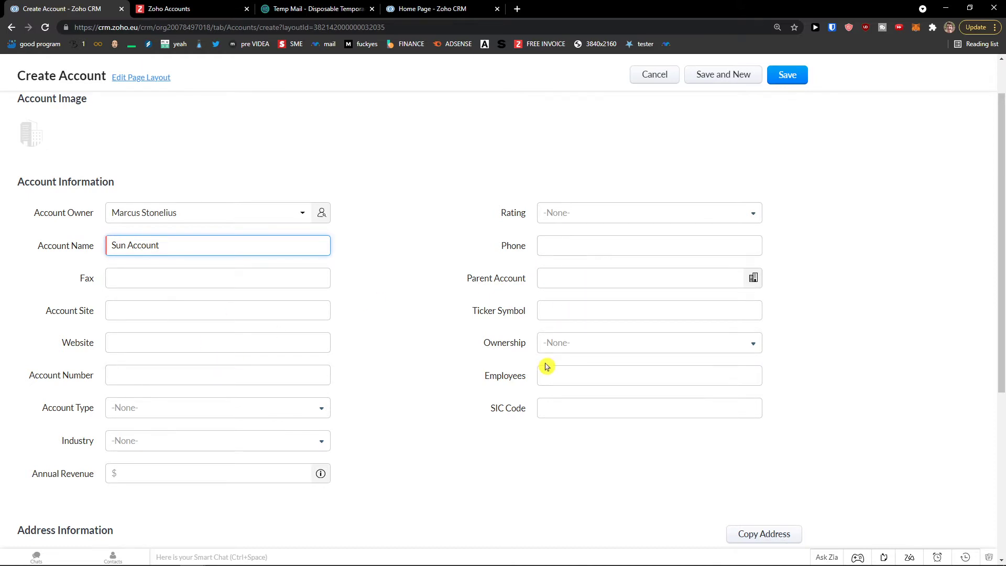
scroll(546, 366, "down", 2)
- Set type Competitor, industry Data/Telecom OEM, annual revenue 200000, and save the account
left_click(575, 269)
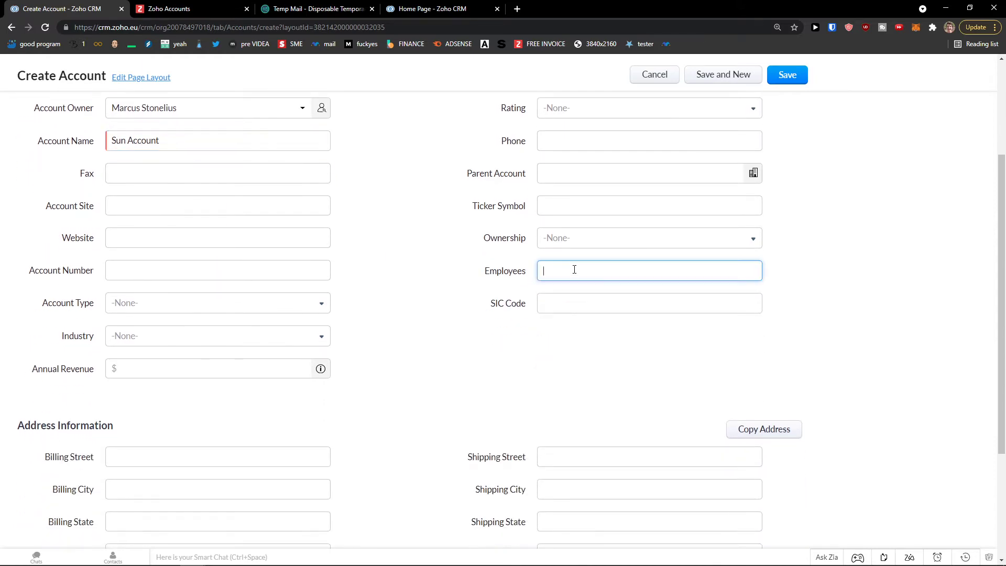
left_click(279, 310)
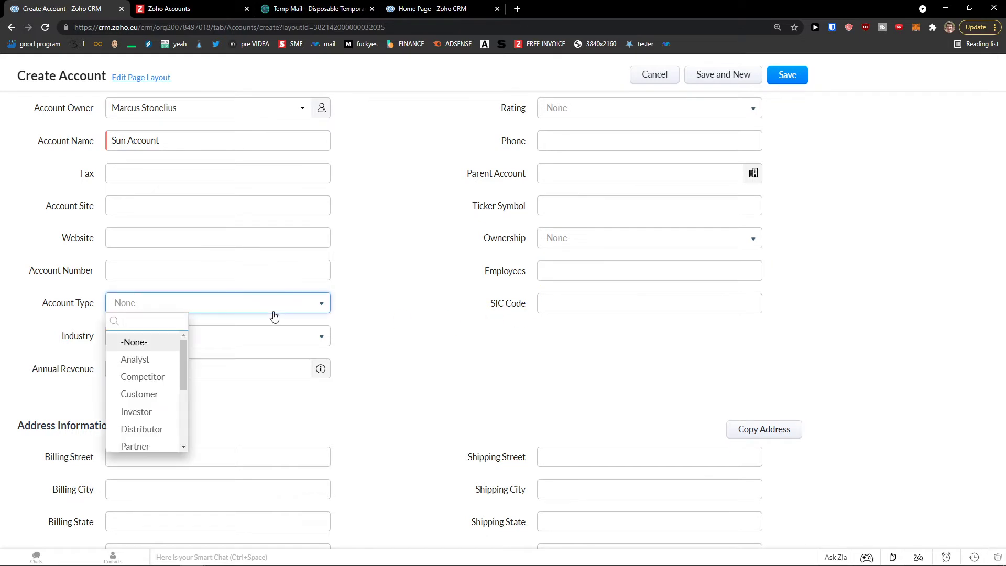
left_click(158, 376)
left_click(187, 343)
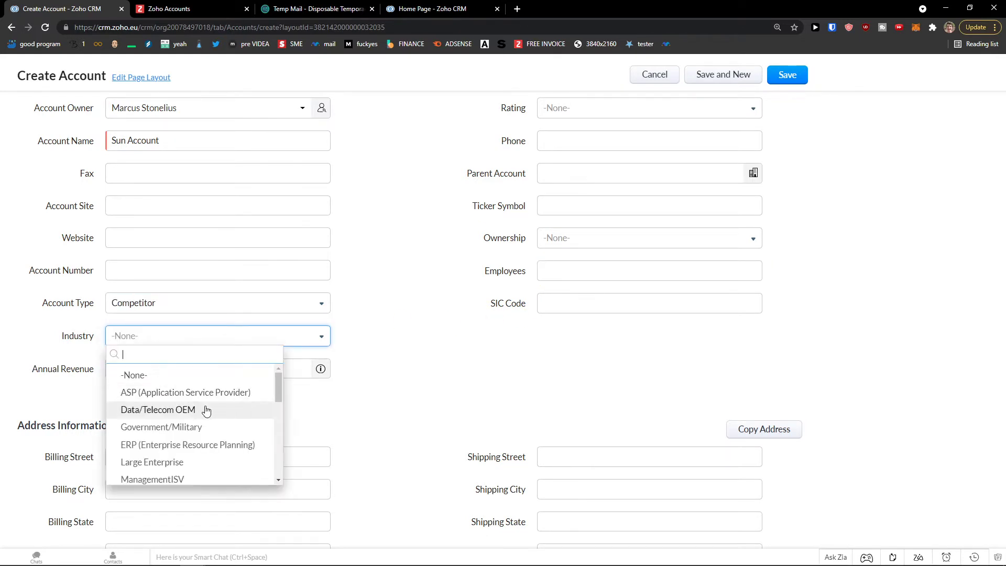
left_click(206, 410)
left_click(204, 378)
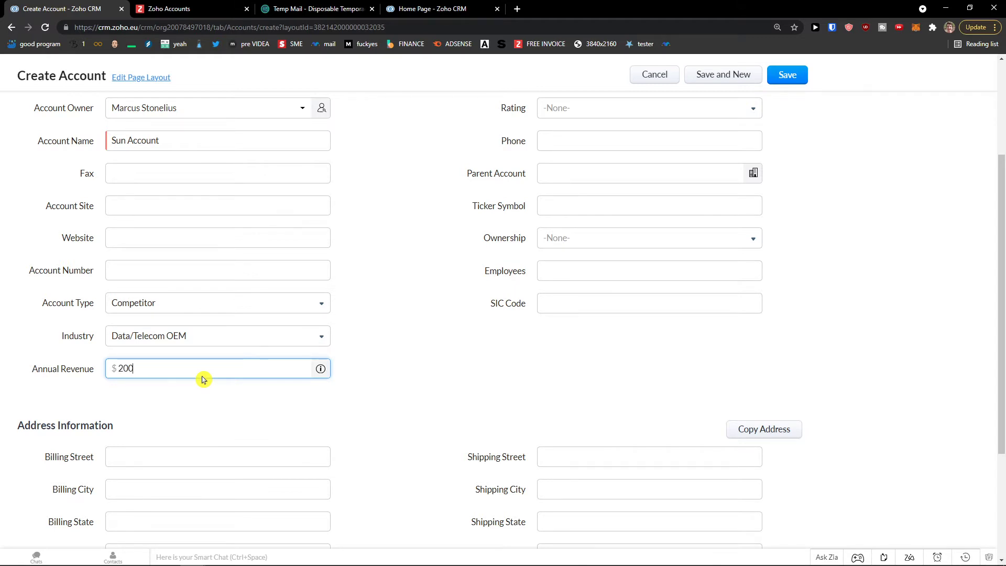
left_click(294, 413)
scroll(308, 419, "down", 3)
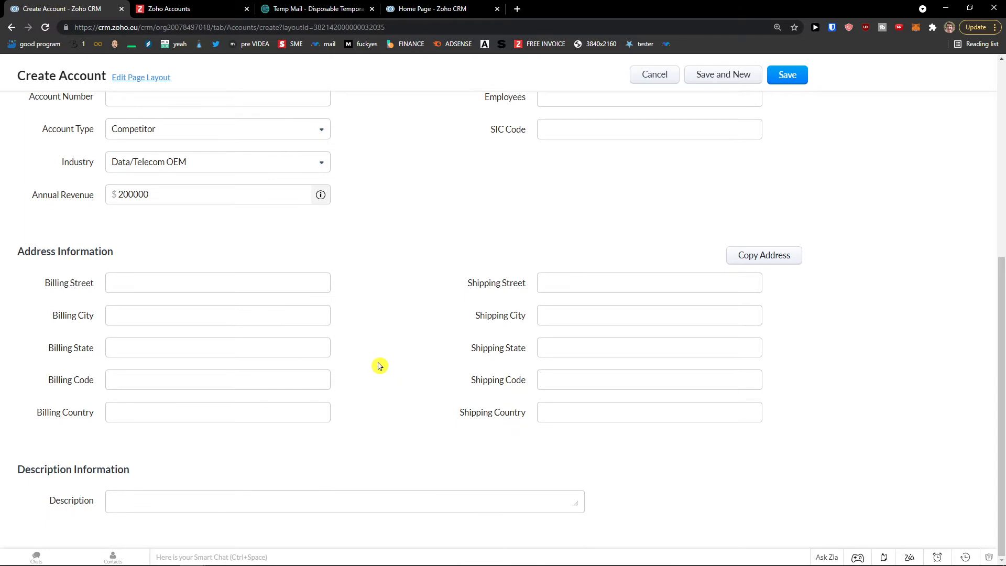
scroll(379, 365, "up", 6)
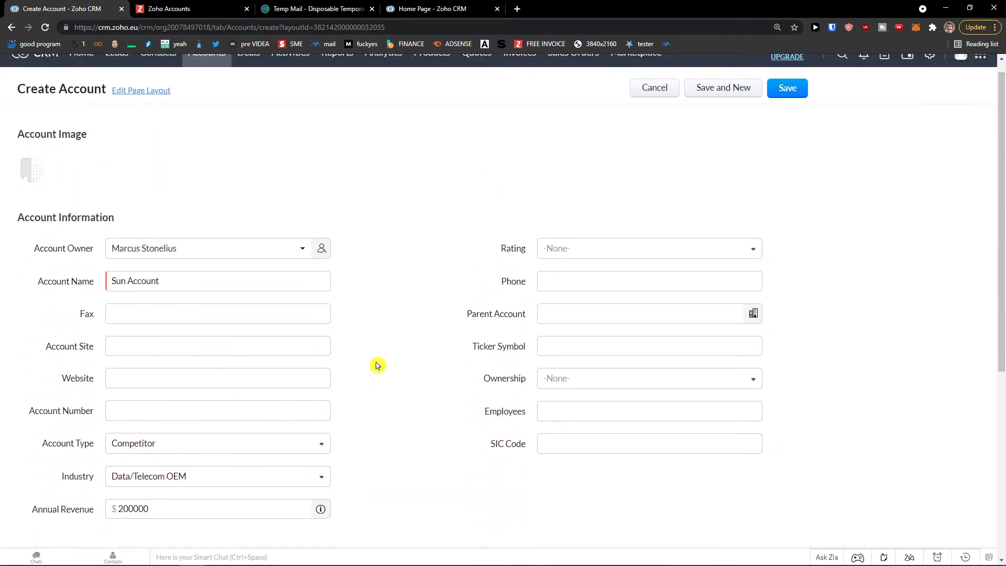
scroll(377, 365, "down", 6)
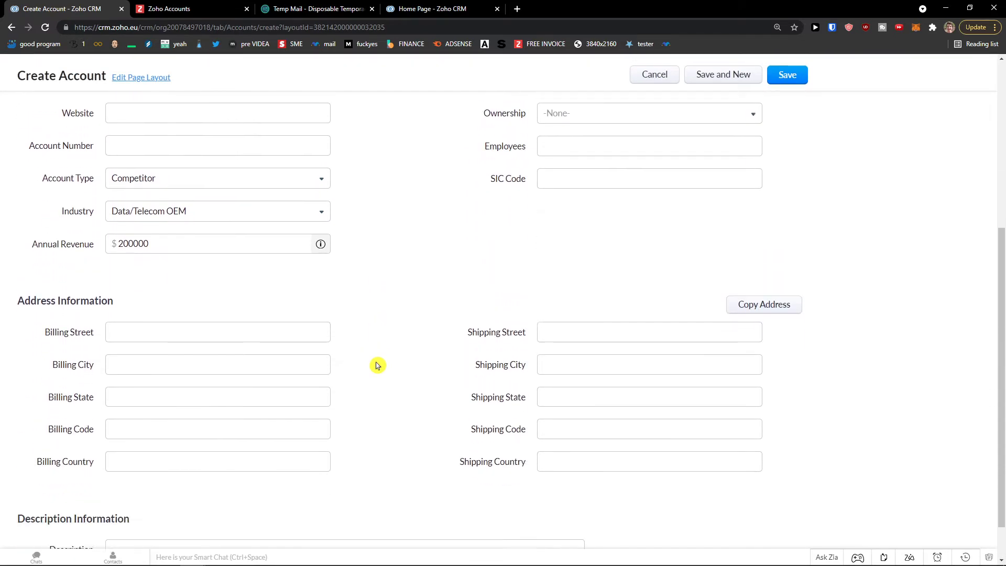
scroll(376, 365, "up", 6)
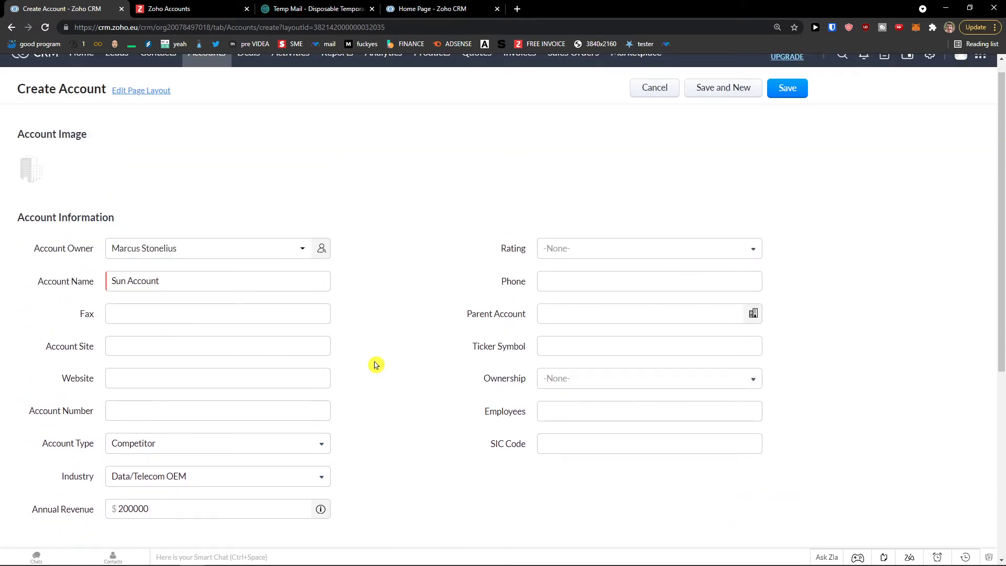
left_click(788, 94)
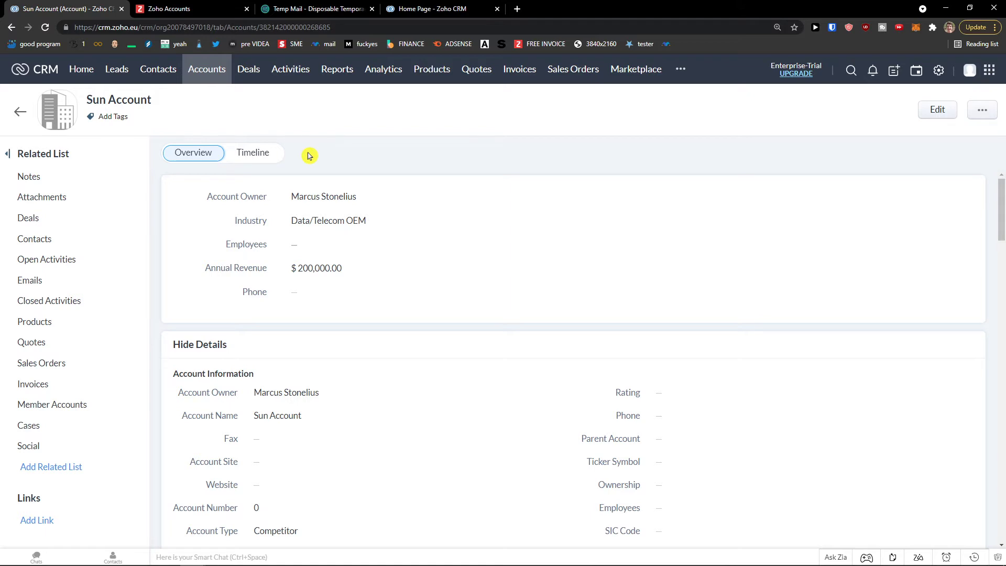
- Start a new contact from the account's related contacts, then abandon it and return to the account
left_click(51, 240)
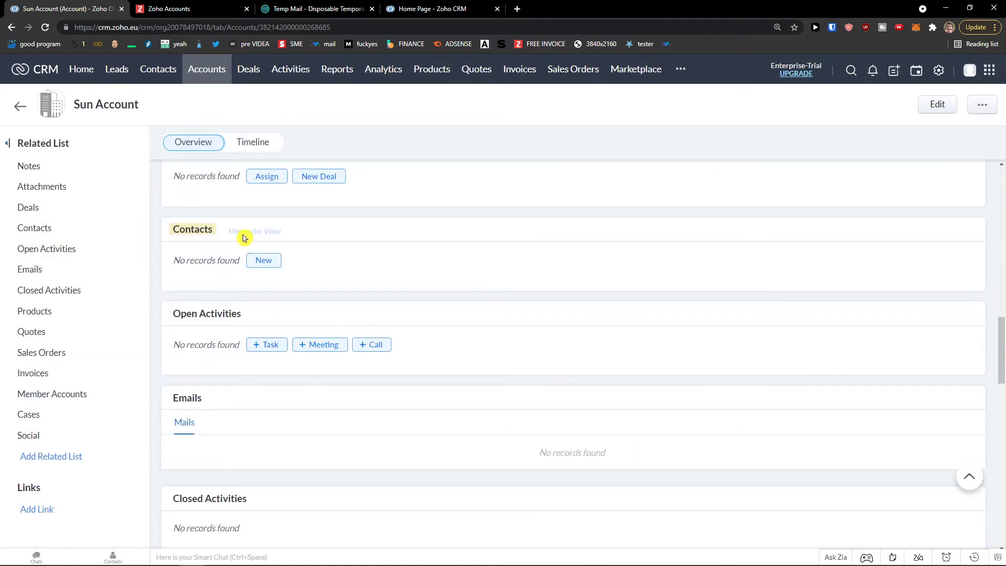
left_click(268, 265)
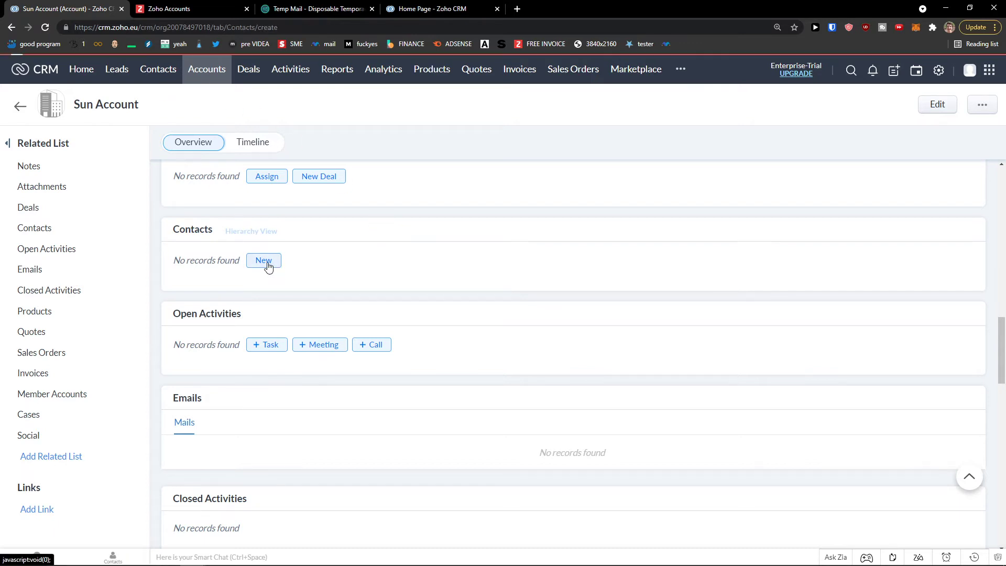
scroll(265, 258, "down", 1)
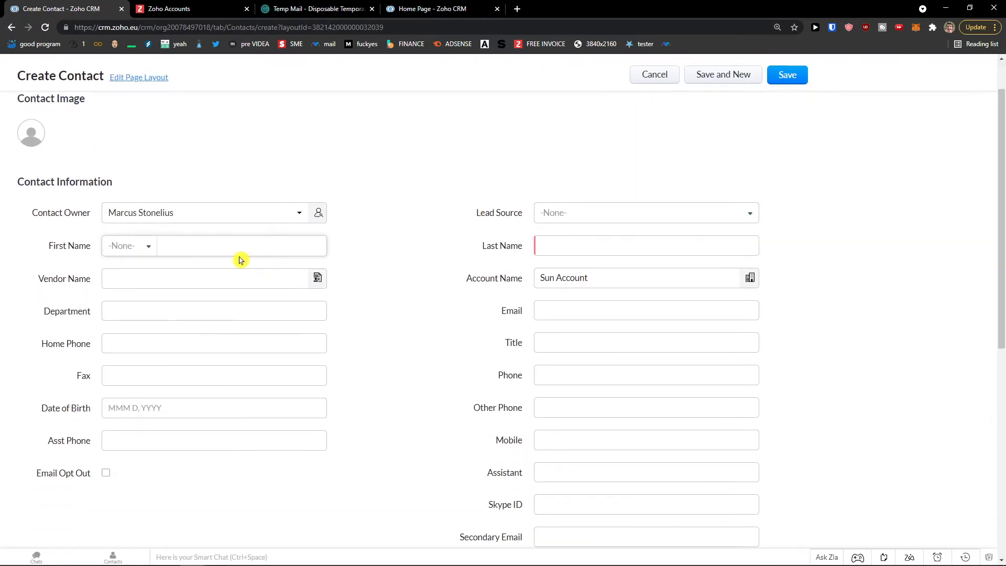
left_click(539, 283)
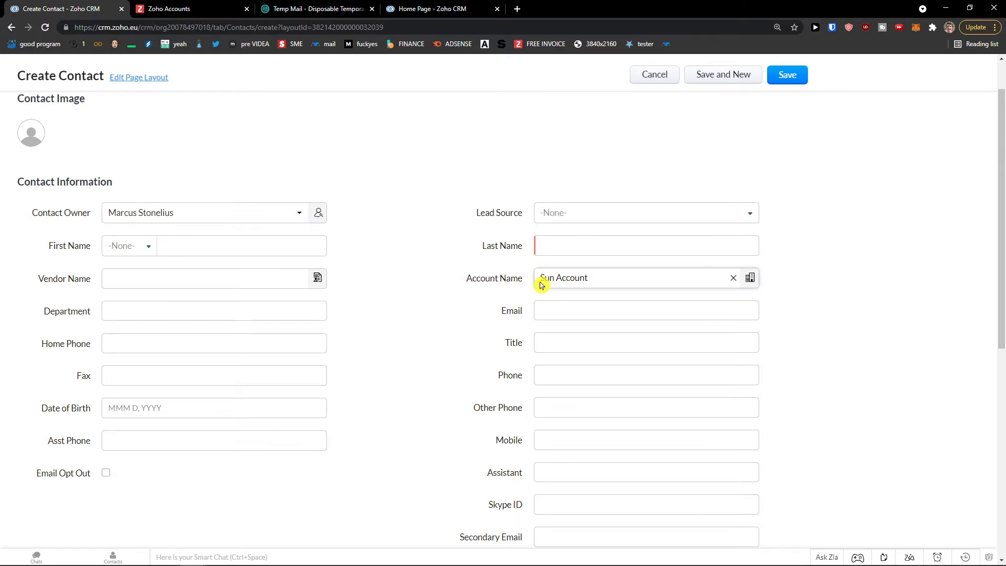
left_click(639, 280)
scroll(644, 271, "up", 1)
left_click(651, 104)
- Create a contact from the Contacts list, quick-creating 'Sun Account' and choosing it as the account
left_click(159, 70)
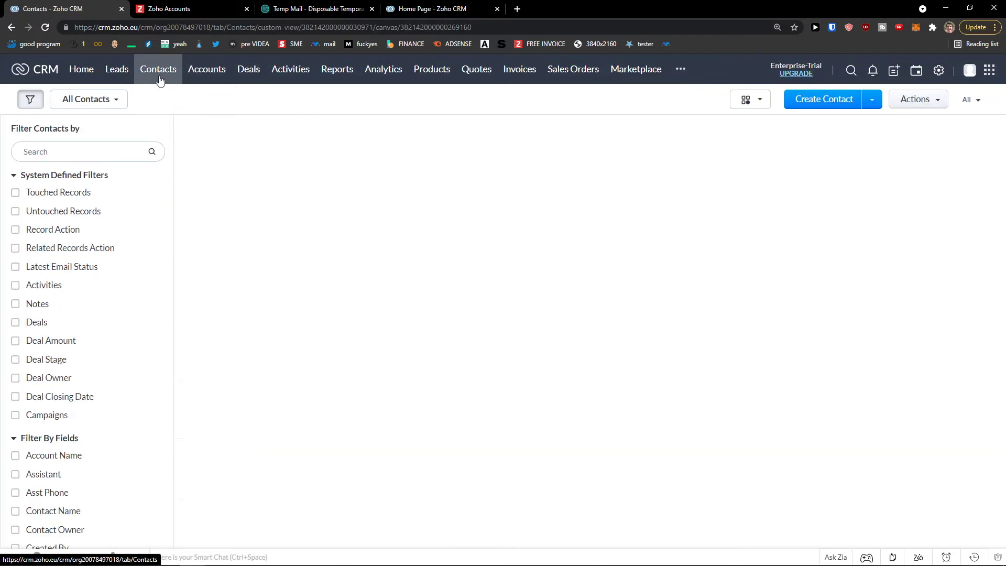
left_click(814, 104)
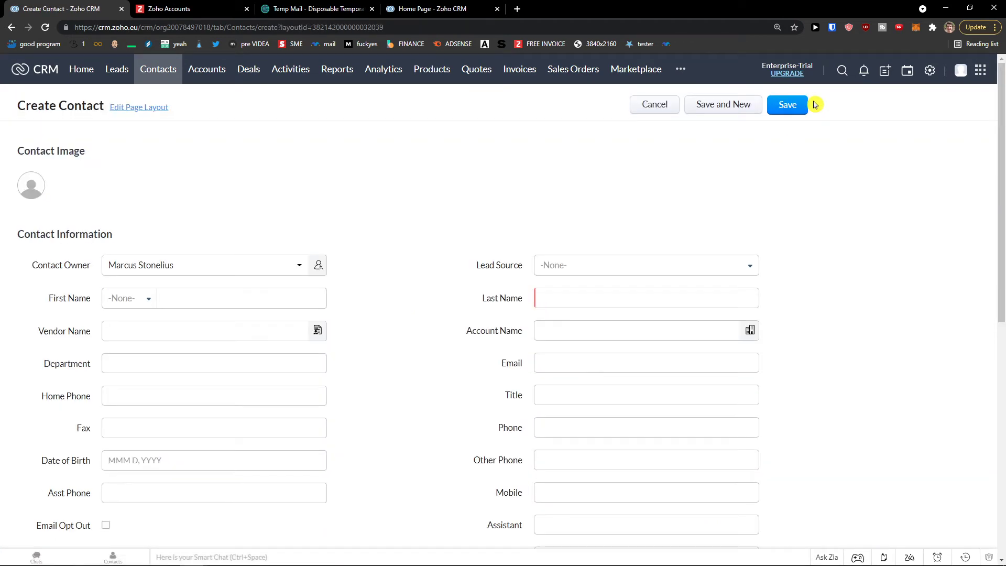
scroll(330, 284, "down", 1)
left_click(626, 278)
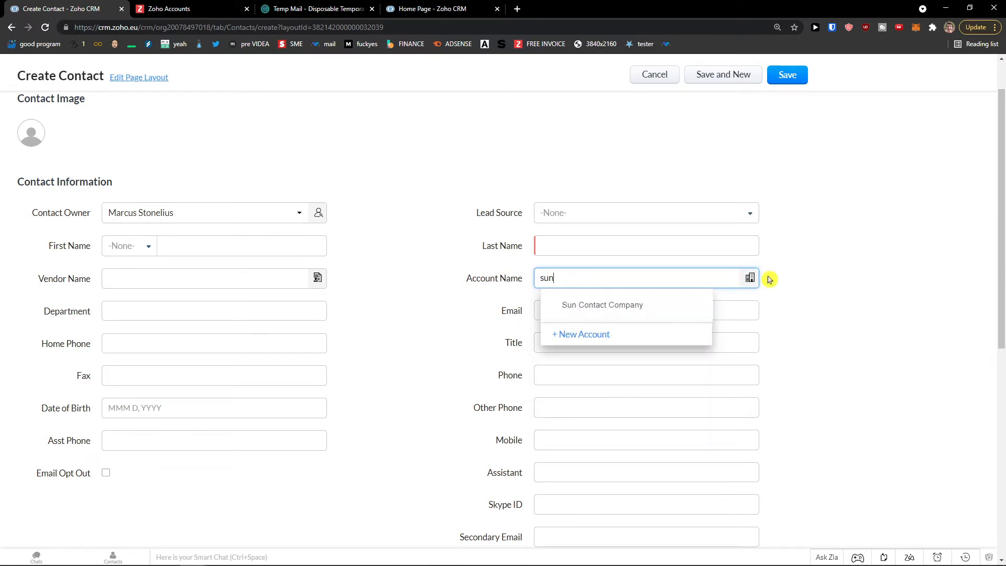
left_click(611, 336)
left_click(607, 234)
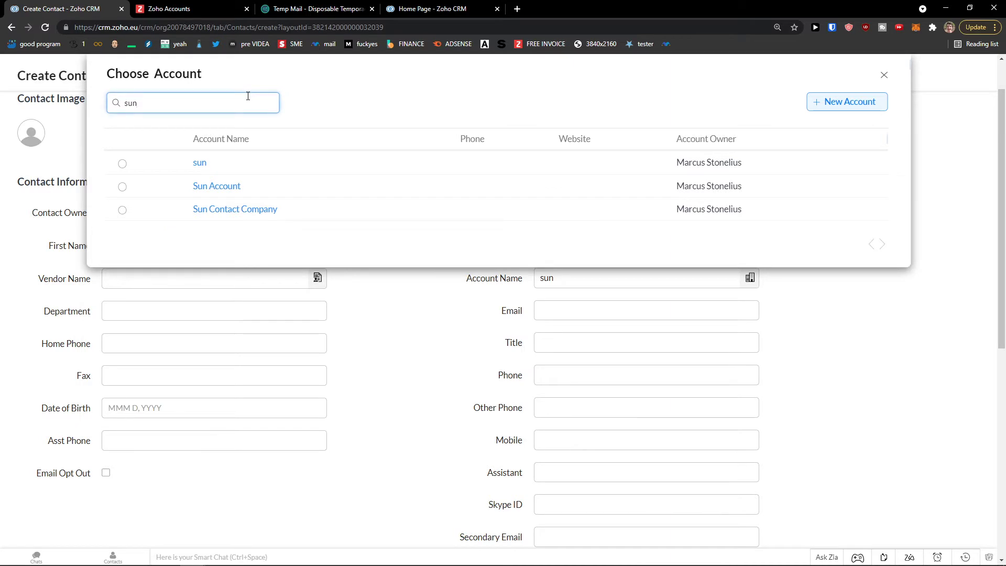
left_click(122, 187)
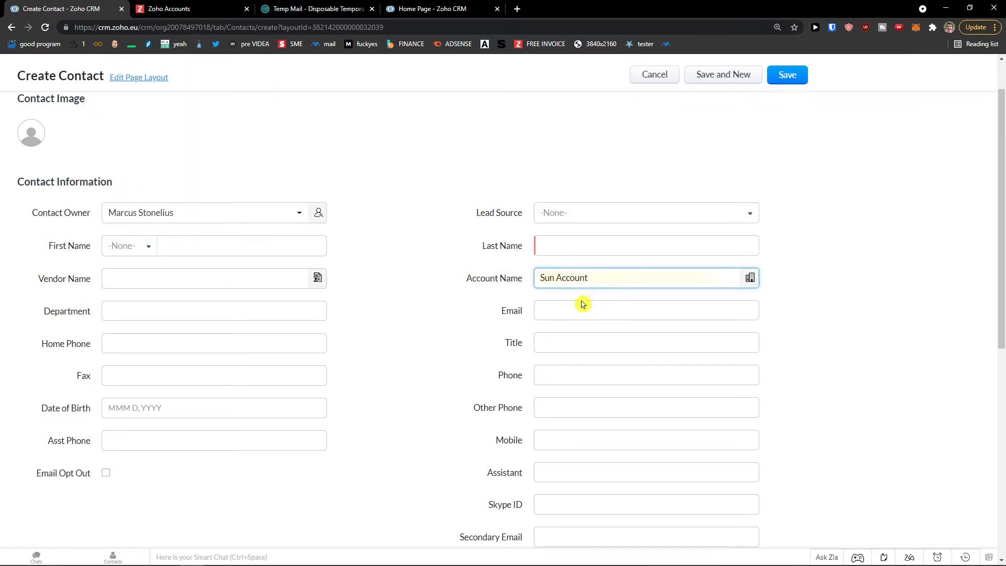
left_click_drag(606, 278, 388, 281)
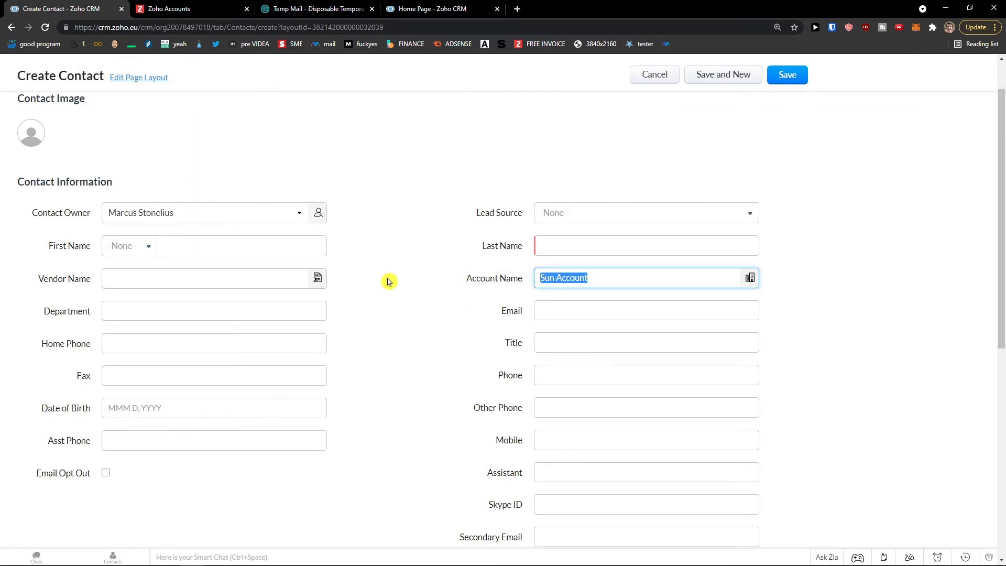
scroll(536, 240, "up", 1)
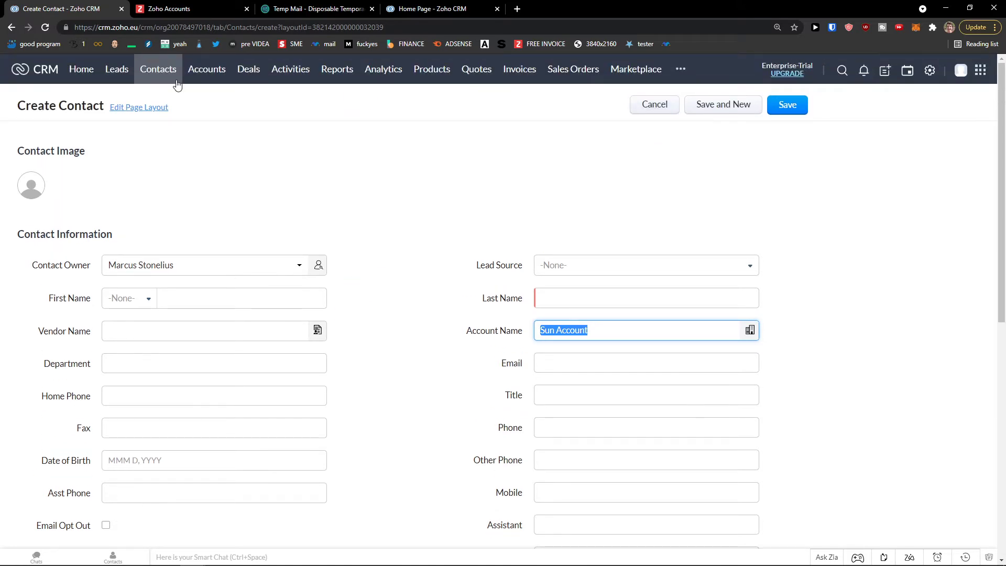
- Show the Accounts module as a plain List View
left_click(213, 74)
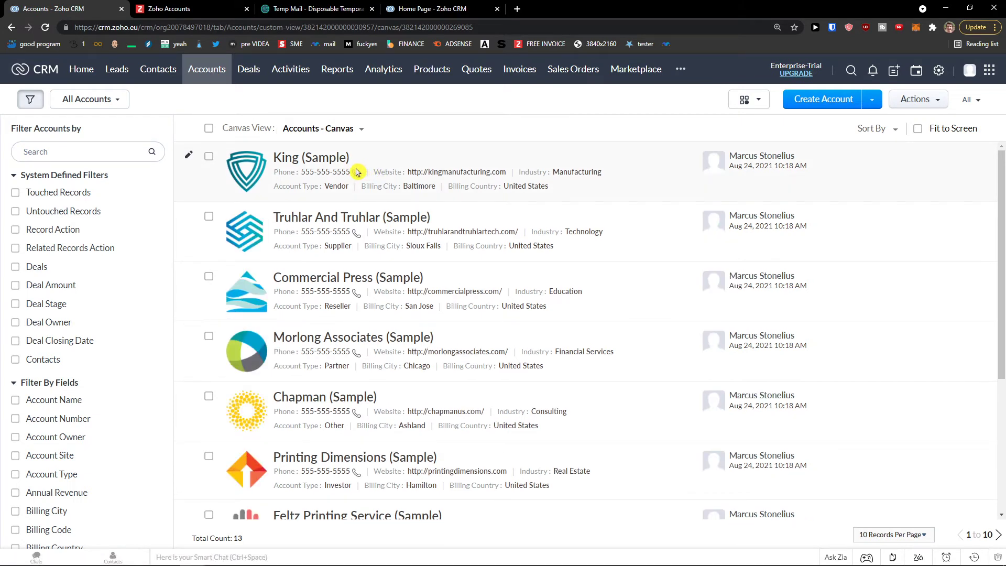
left_click(747, 100)
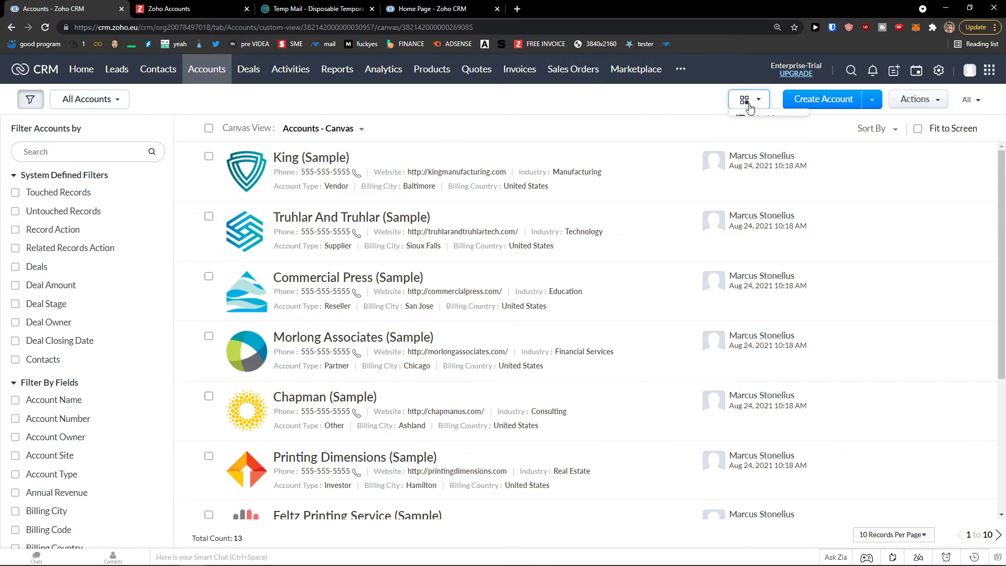
left_click(754, 120)
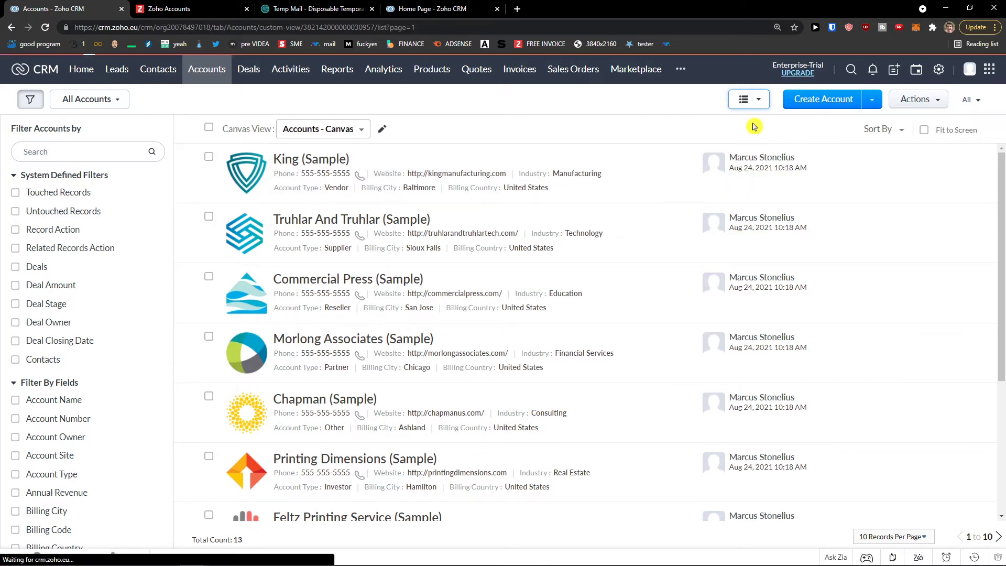
- Dismiss the Kanban view settings without changes and bring up the Deals list
left_click(784, 100)
left_click(791, 137)
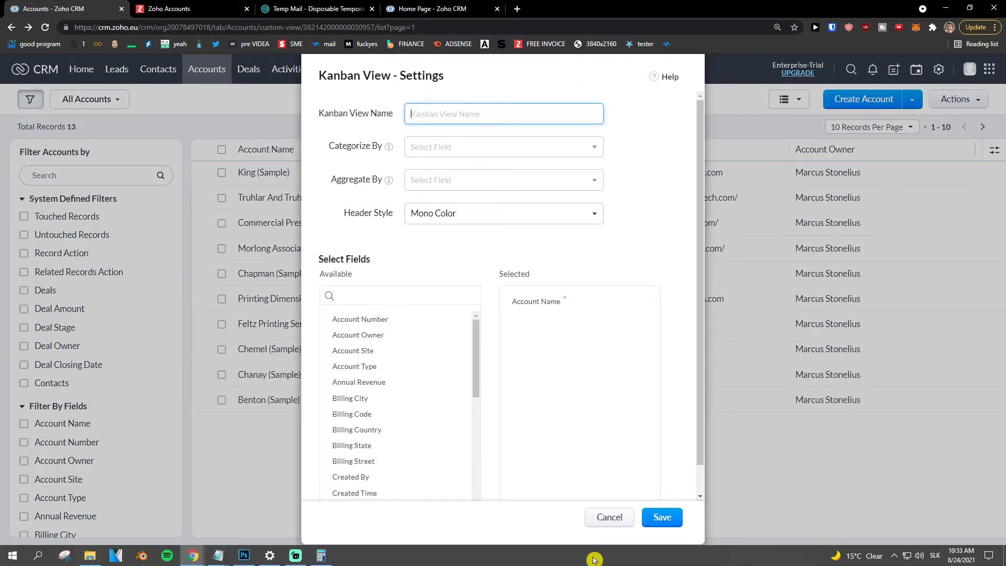
left_click(607, 517)
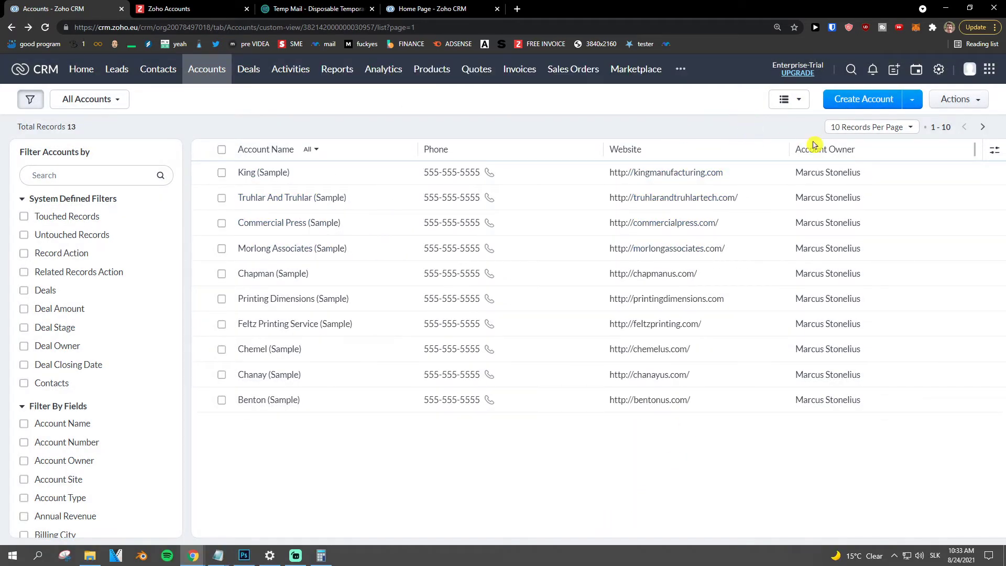
left_click(251, 75)
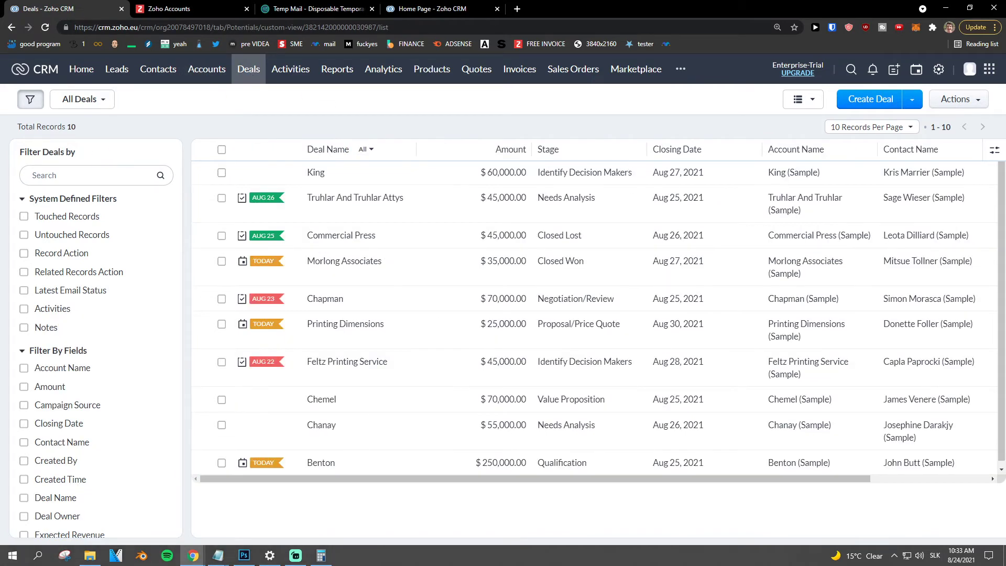
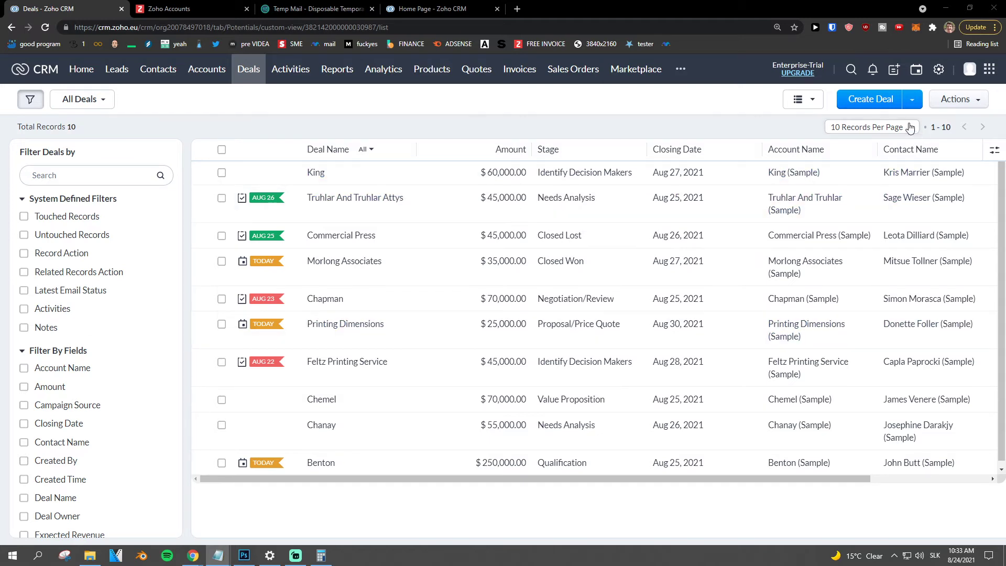
- Start a blank deal from the Deals list's Create Deal button after checking its dropdown
left_click(910, 104)
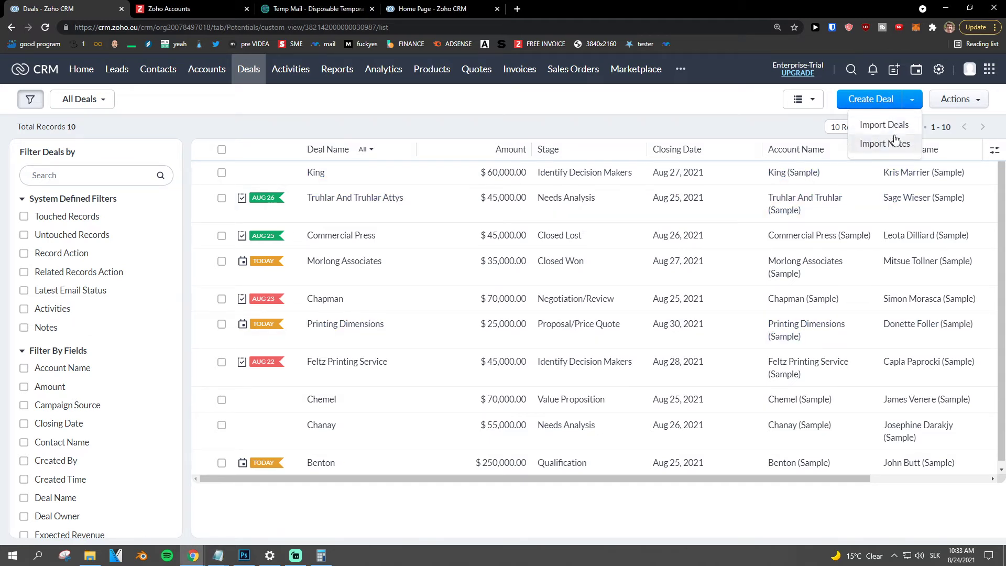
left_click(869, 102)
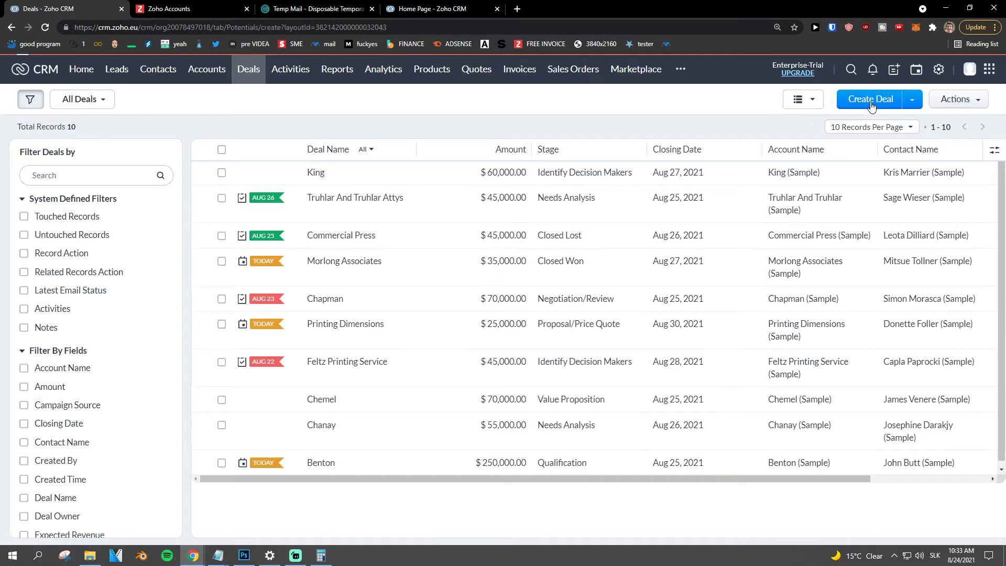
- Name the deal Sun Deal and choose Sun Contact Company as its account
left_click(224, 189)
left_click(45, 195)
left_click(137, 214)
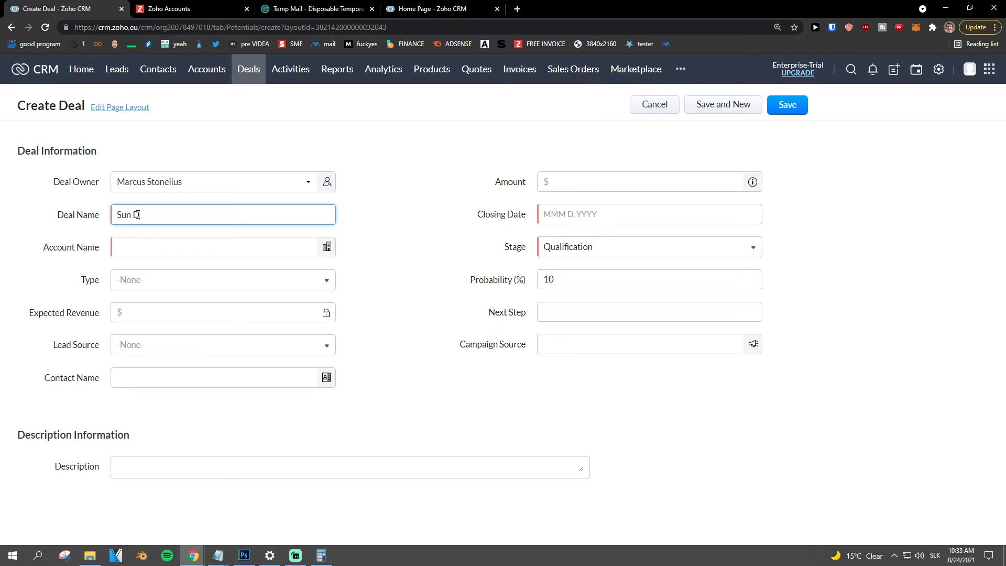
left_click(146, 245)
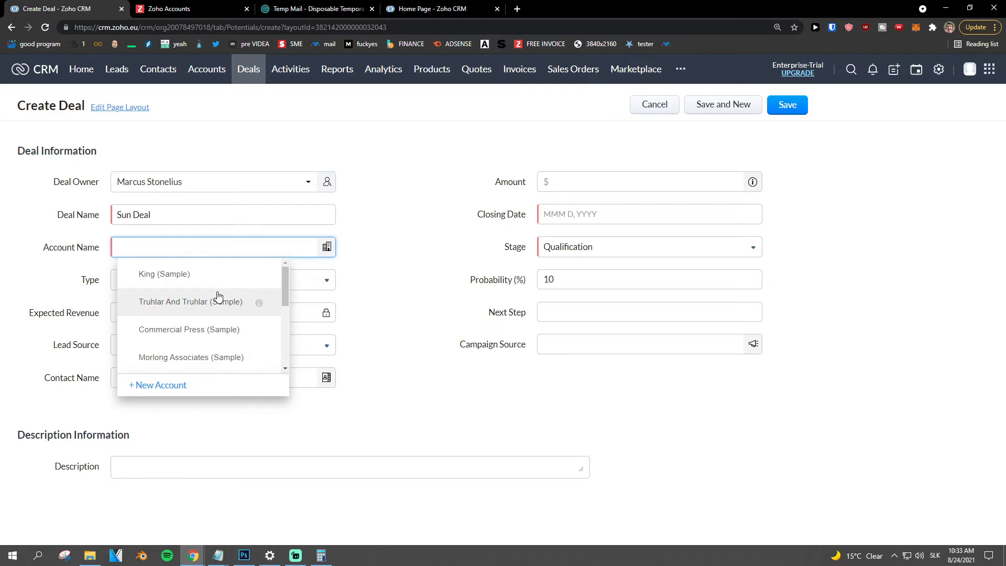
type("Suu")
key("BackSpace")
type("n")
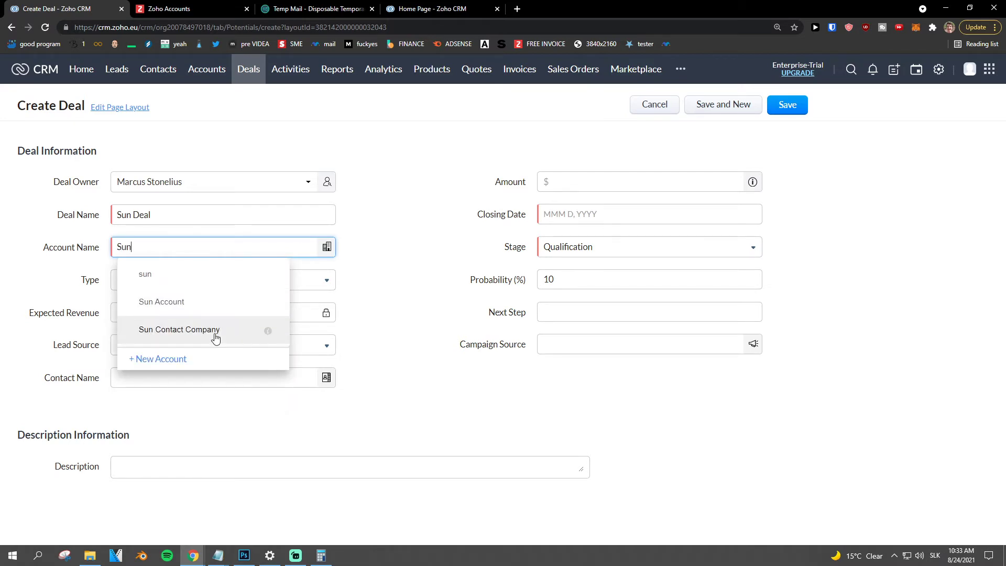
left_click(213, 334)
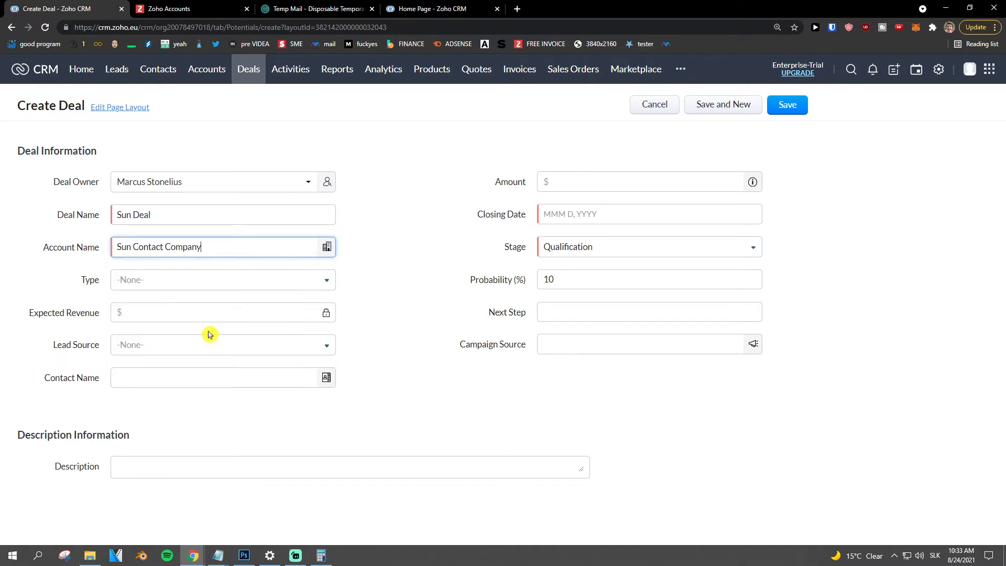
- Set Type to Existing Business, Amount to 10000 and Lead Source to Trade Show
left_click(157, 281)
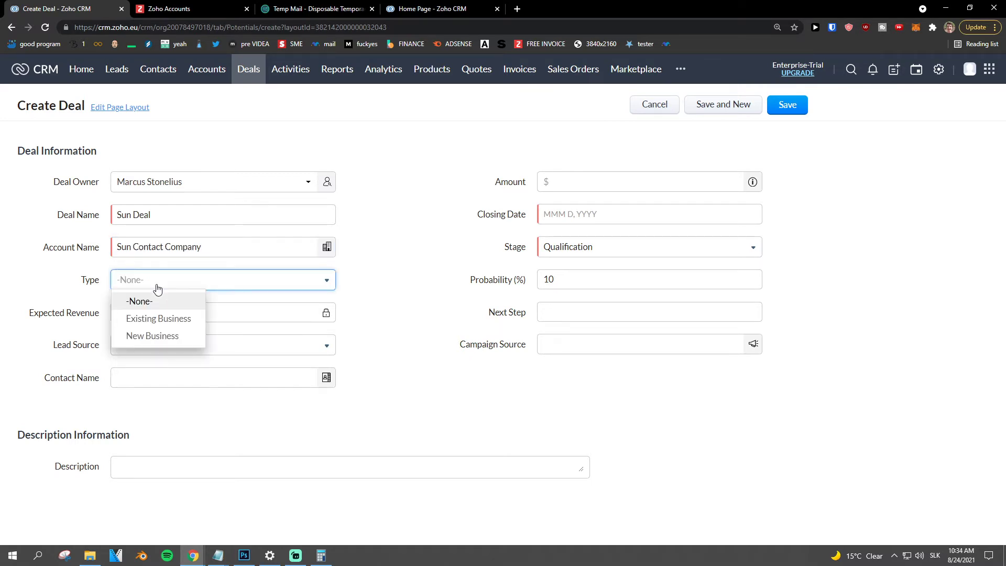
left_click(172, 336)
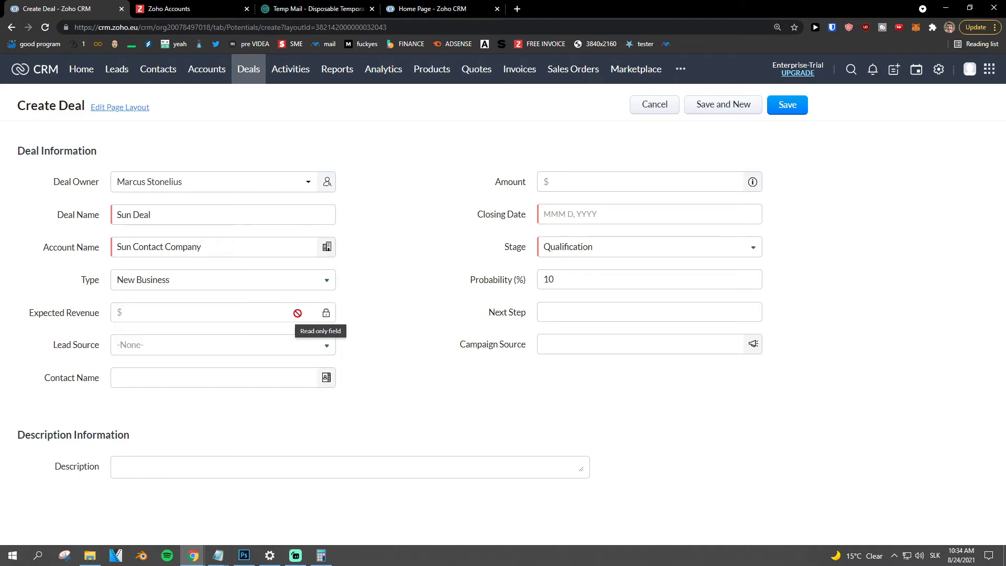
left_click(314, 283)
left_click(183, 318)
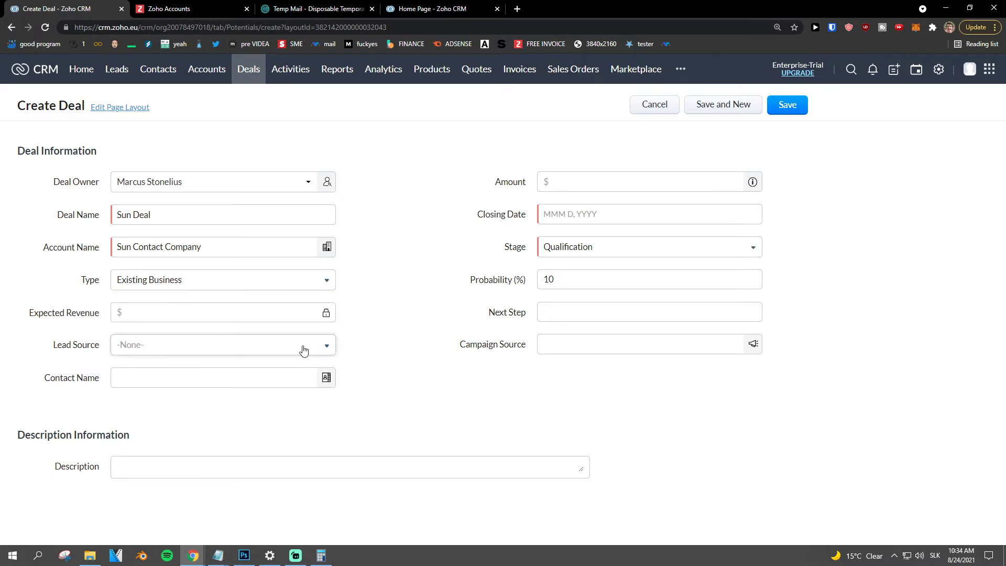
left_click(565, 182)
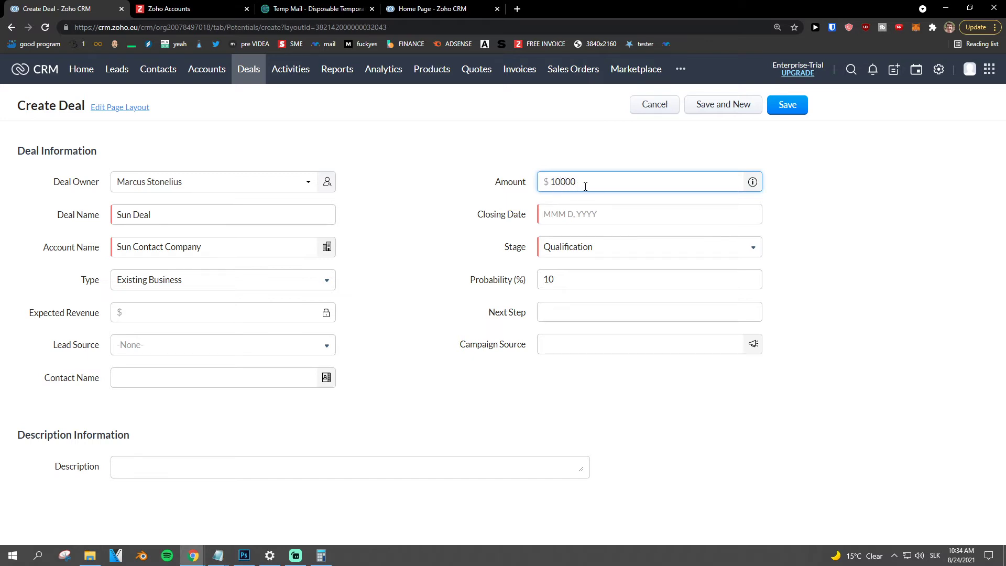
left_click(461, 224)
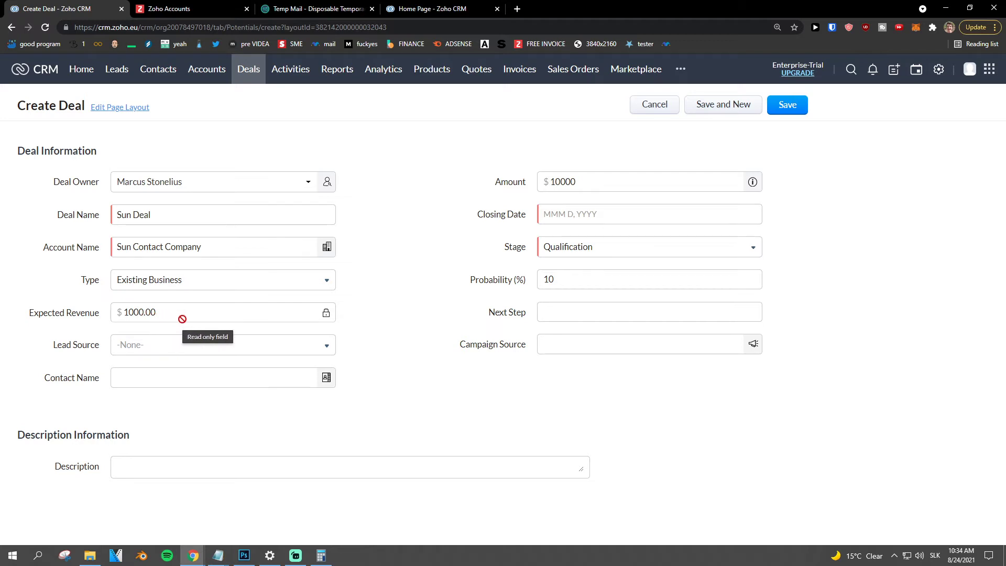
left_click(180, 343)
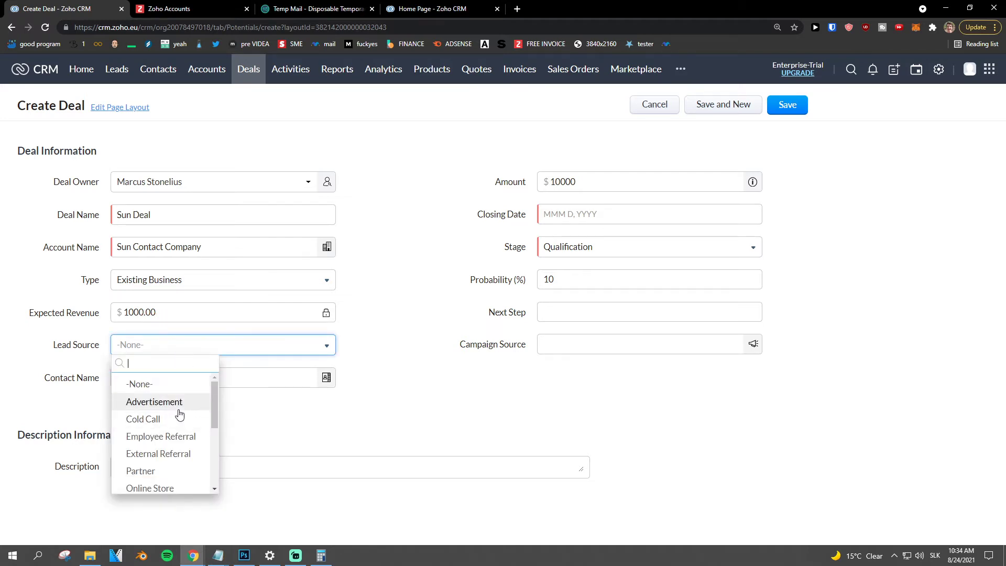
scroll(176, 417, "down", 1)
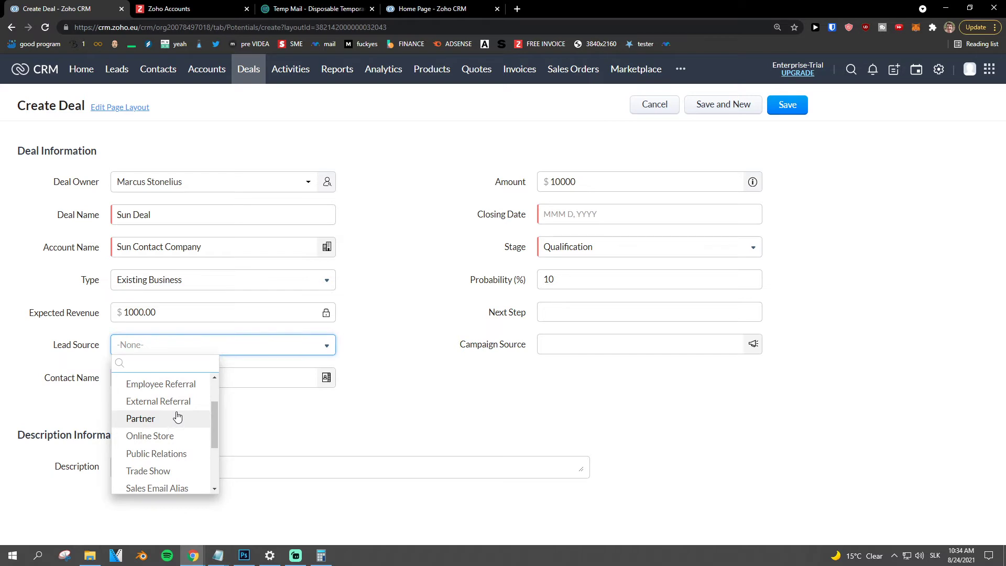
scroll(173, 419, "down", 1)
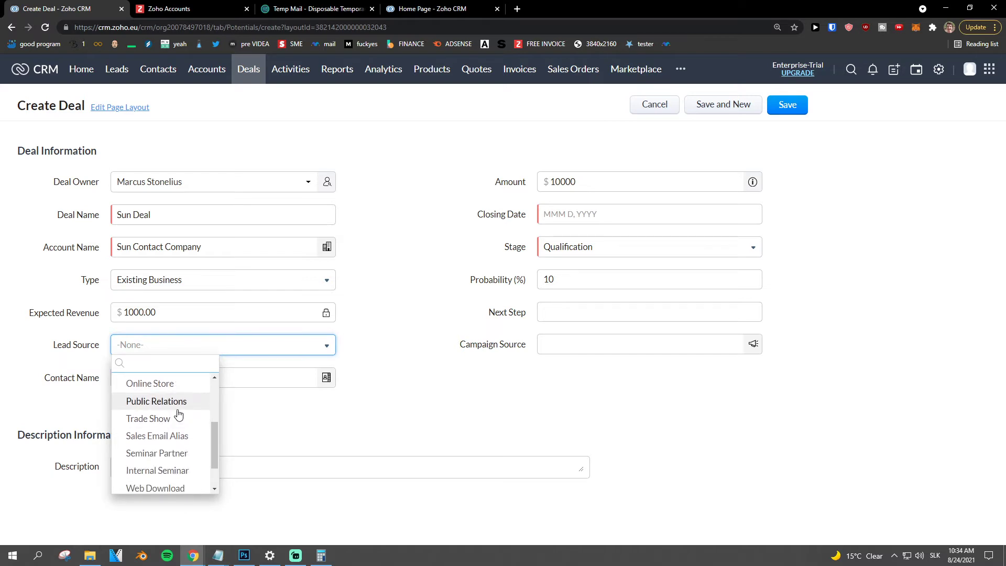
left_click(173, 424)
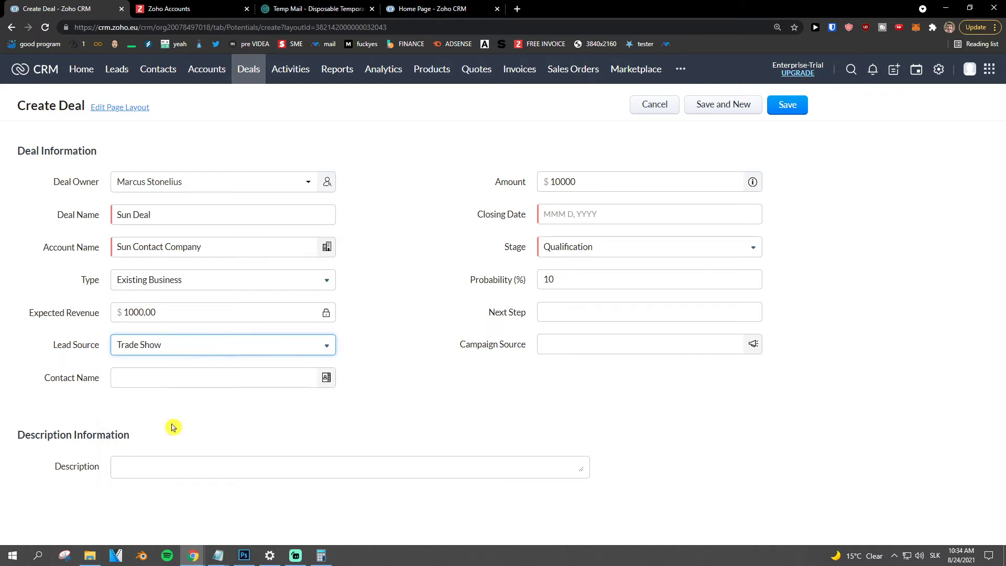
- Link the matching contact and set the closing date to Aug 27, 2021
left_click(239, 381)
mouse_move(240, 417)
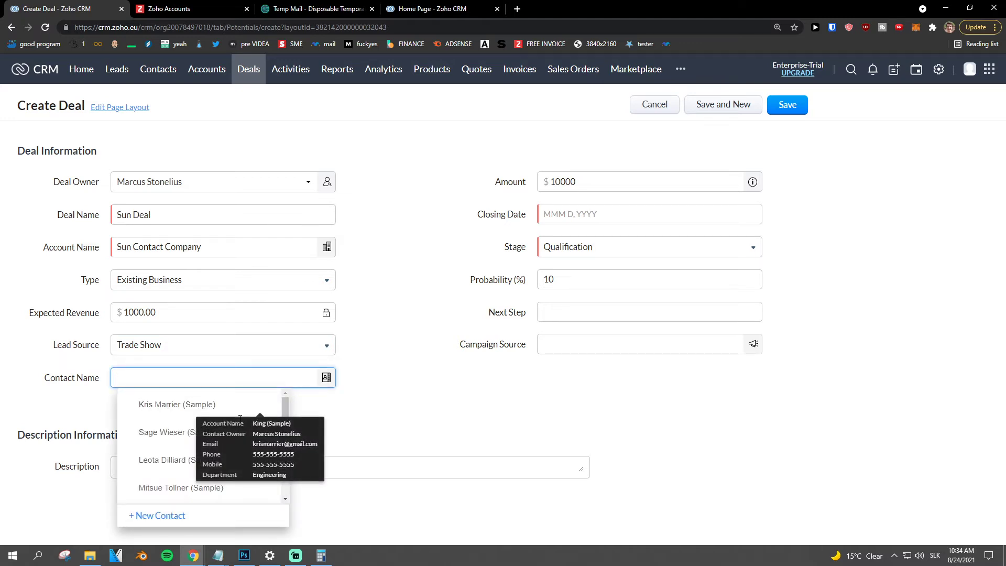
type("mae")
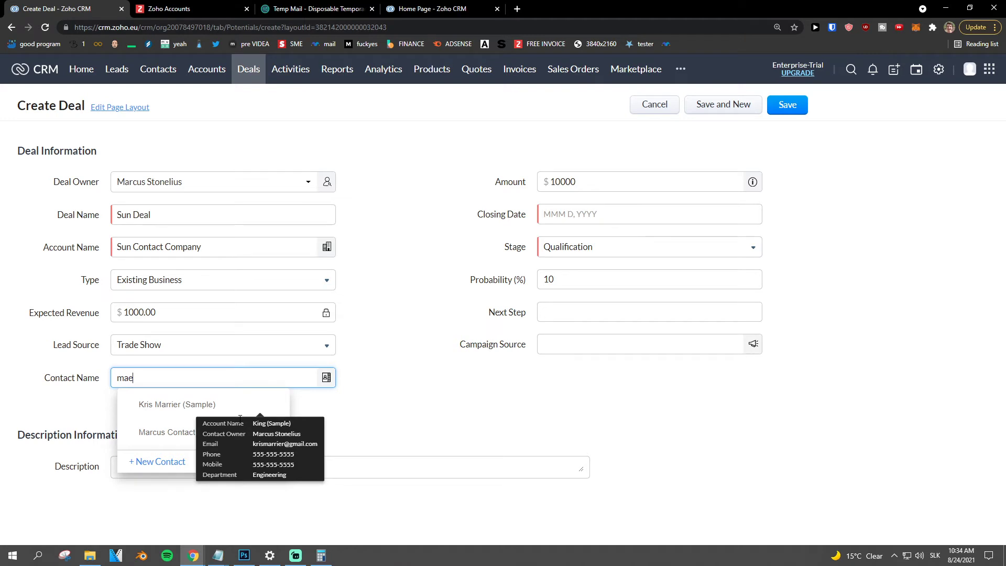
key("BackSpace")
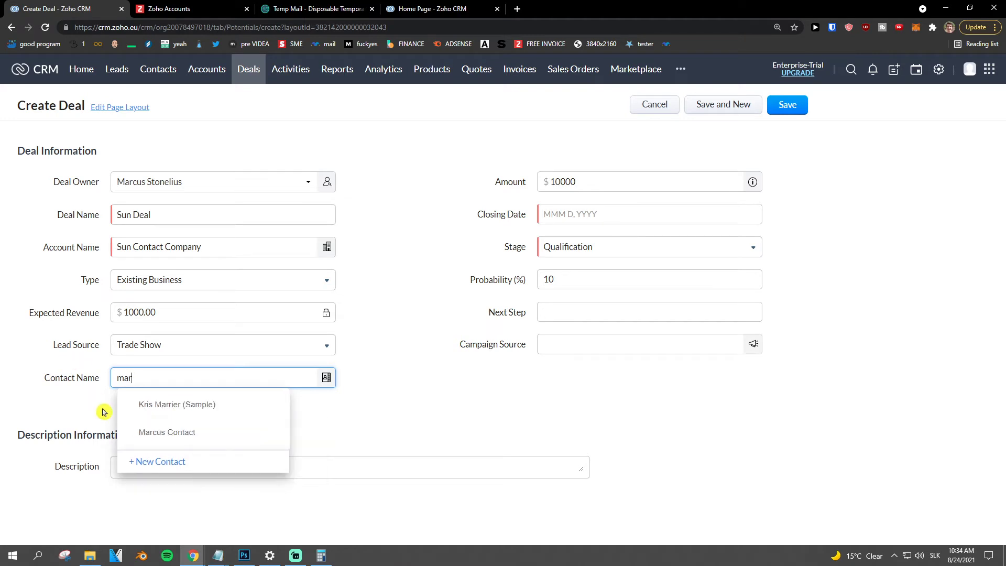
left_click(169, 442)
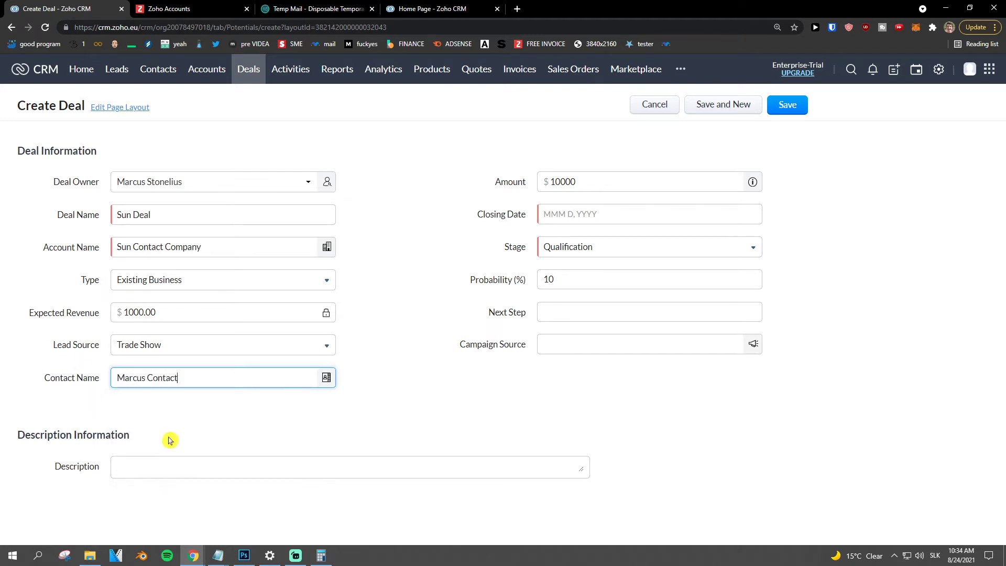
left_click(583, 213)
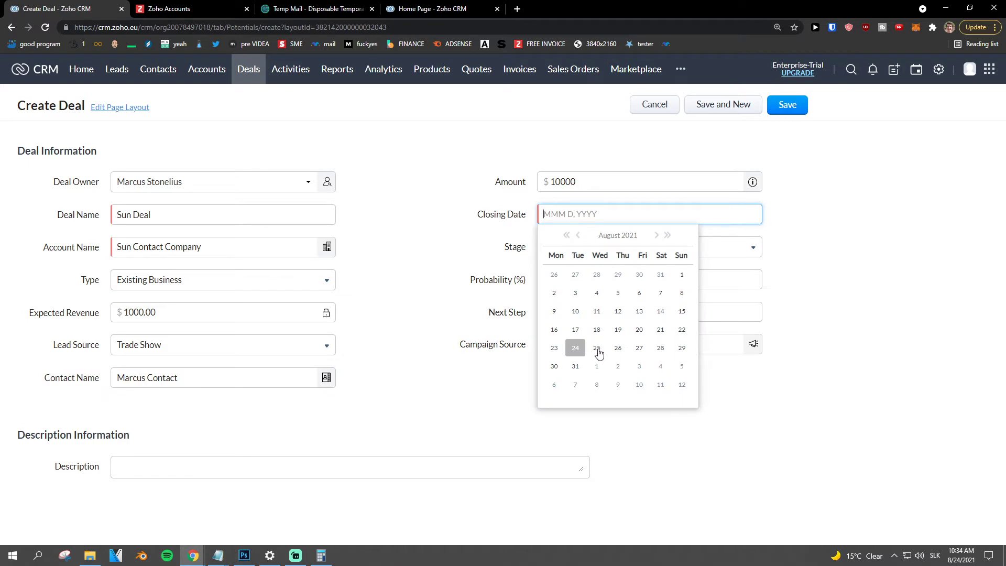
left_click(639, 348)
- Set the stage to Proposal/Price Quote with a 75% probability
left_click(565, 252)
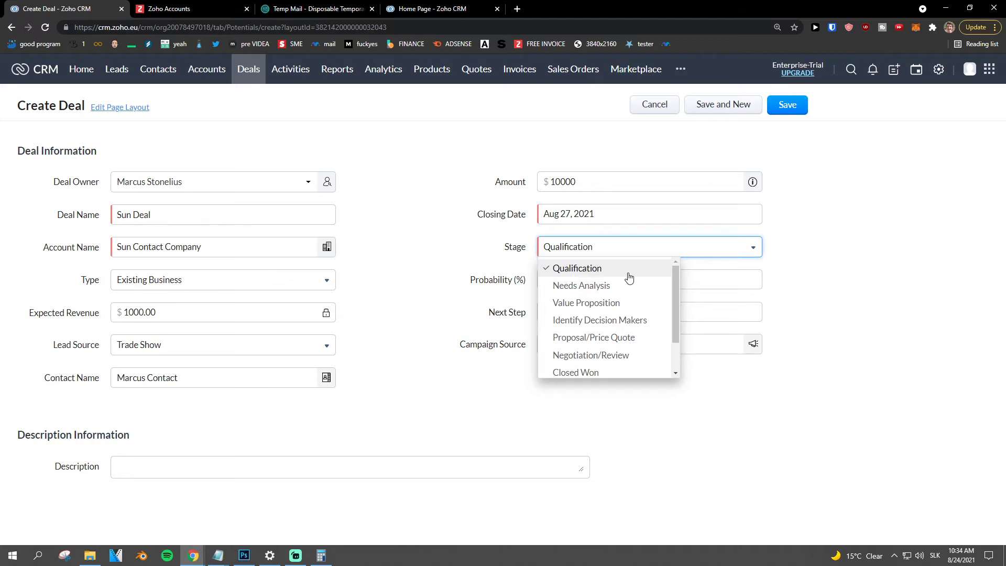
scroll(622, 345, "down", 1)
scroll(620, 346, "up", 1)
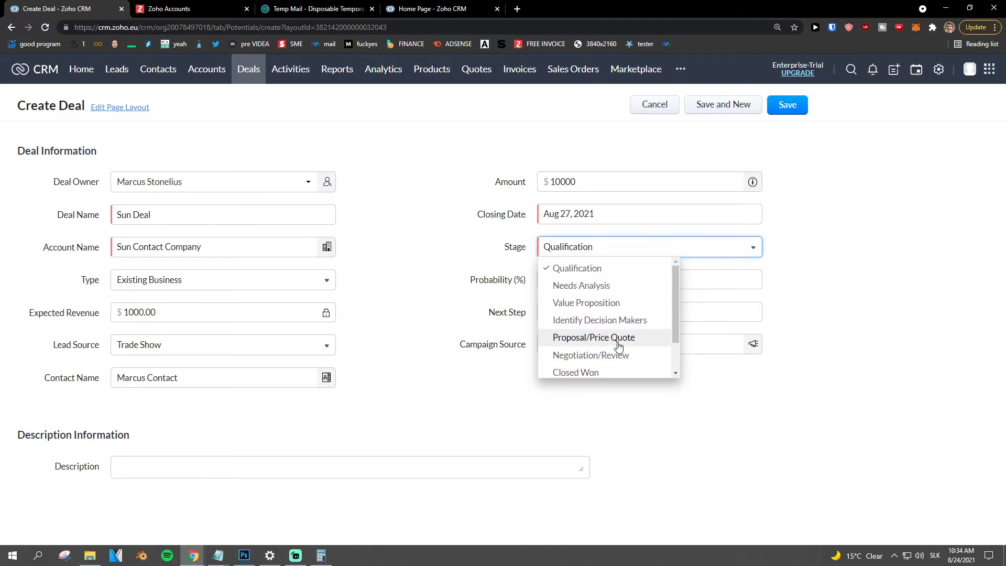
left_click(626, 304)
key("super")
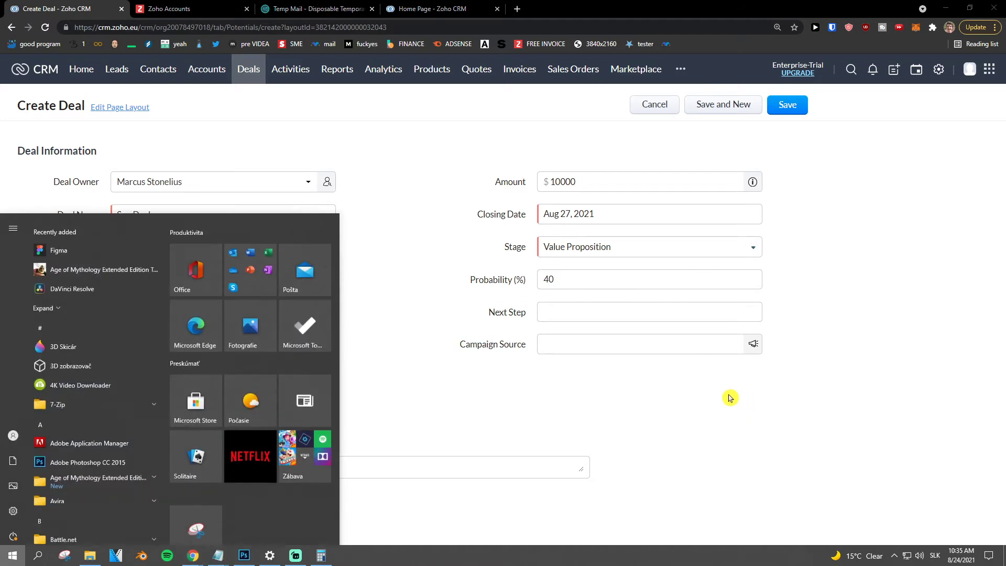
key("super")
scroll(718, 389, "up", 2)
scroll(716, 386, "down", 1)
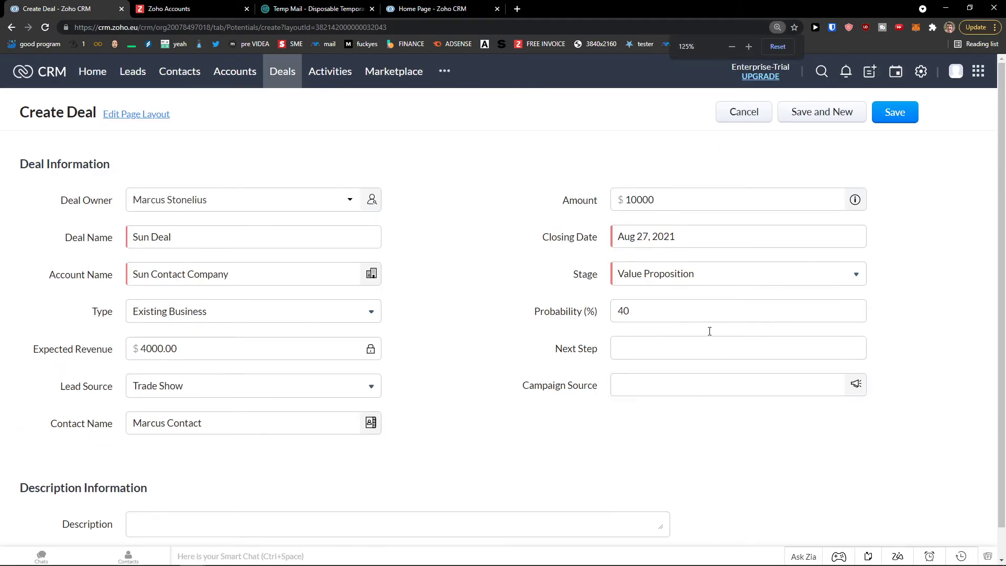
left_click(681, 273)
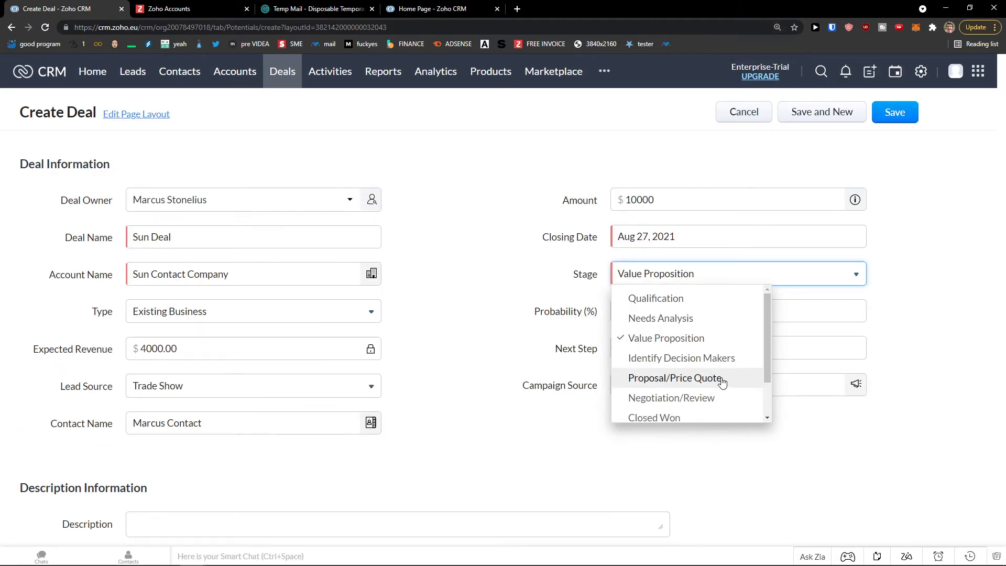
left_click(719, 379)
left_click(672, 309)
double_click(672, 309)
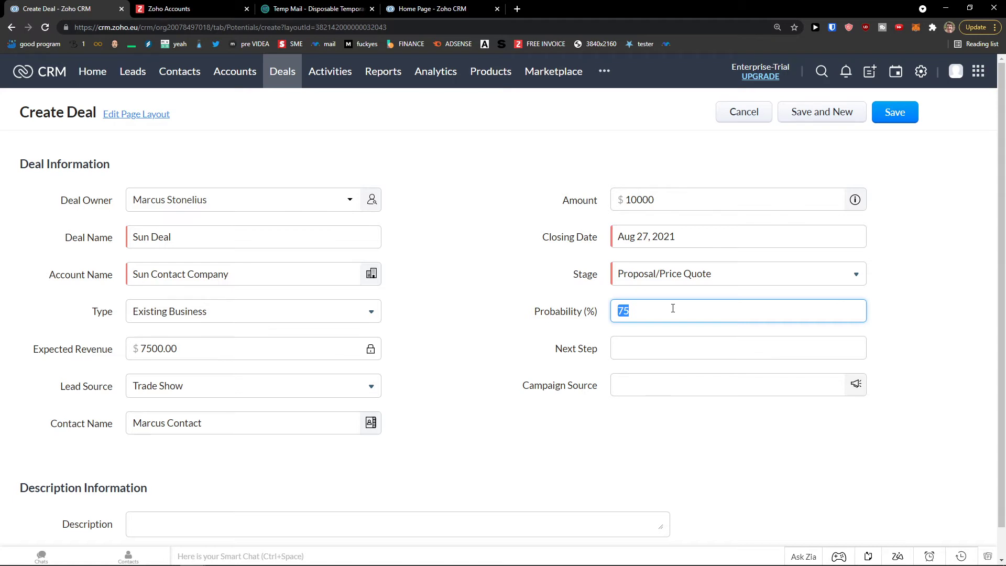
- Look for a campaign source, find none, and save Sun Deal
left_click(664, 351)
left_click(647, 388)
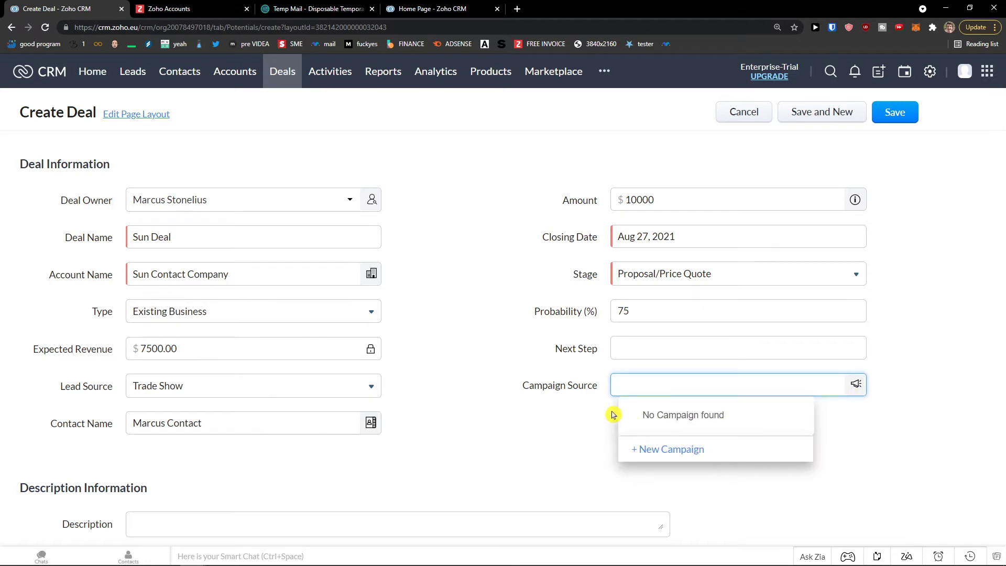
left_click(592, 412)
left_click(603, 71)
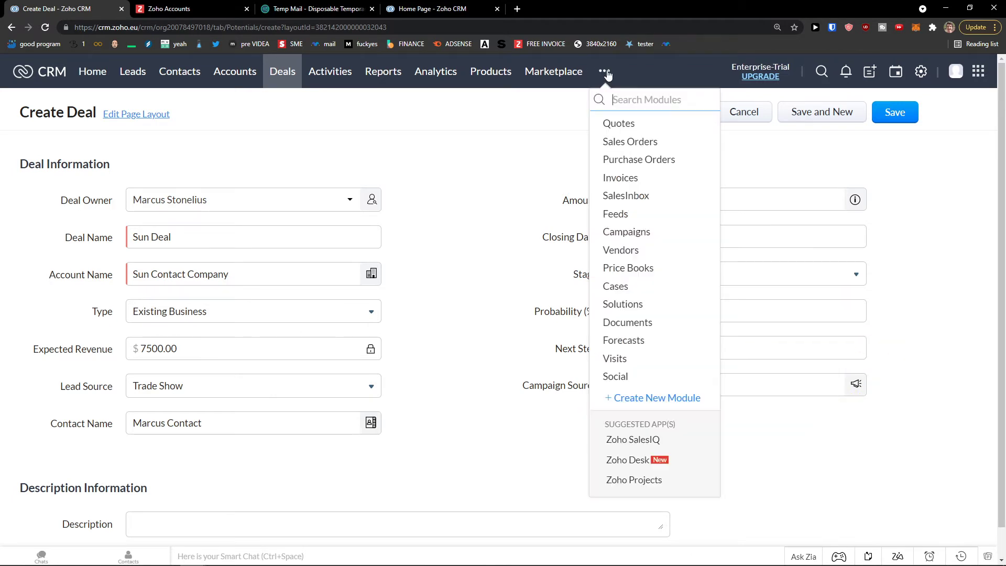
left_click(475, 312)
left_click(634, 381)
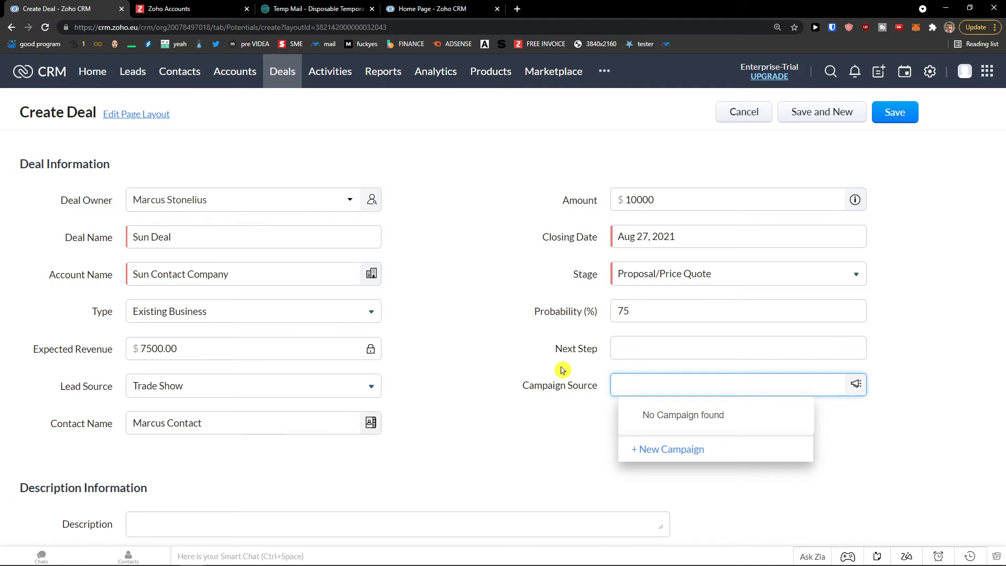
left_click(895, 114)
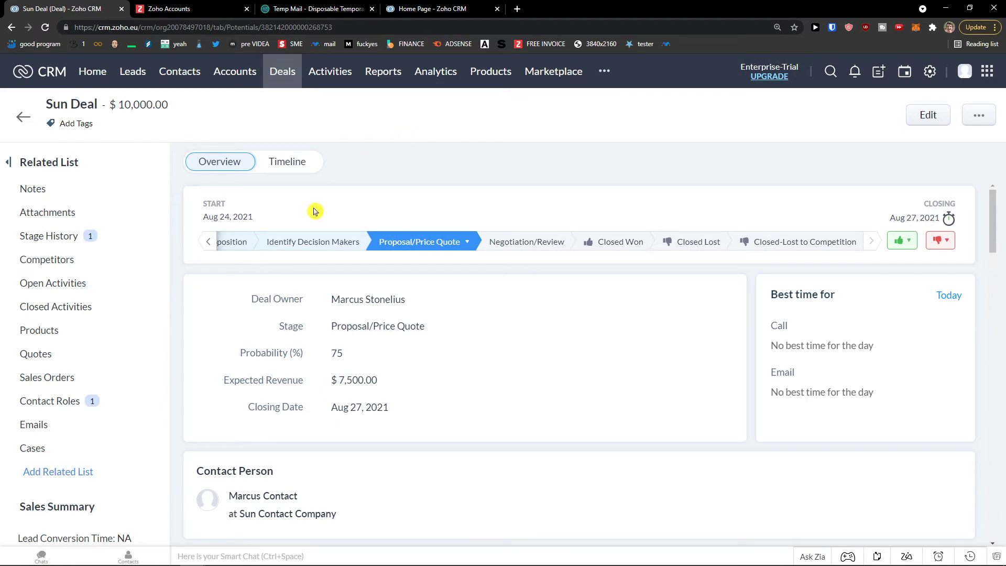
- Step Sun Deal through the stage bar to Negotiation/Review, reaching 90% and $9,000 expected revenue
left_click(208, 244)
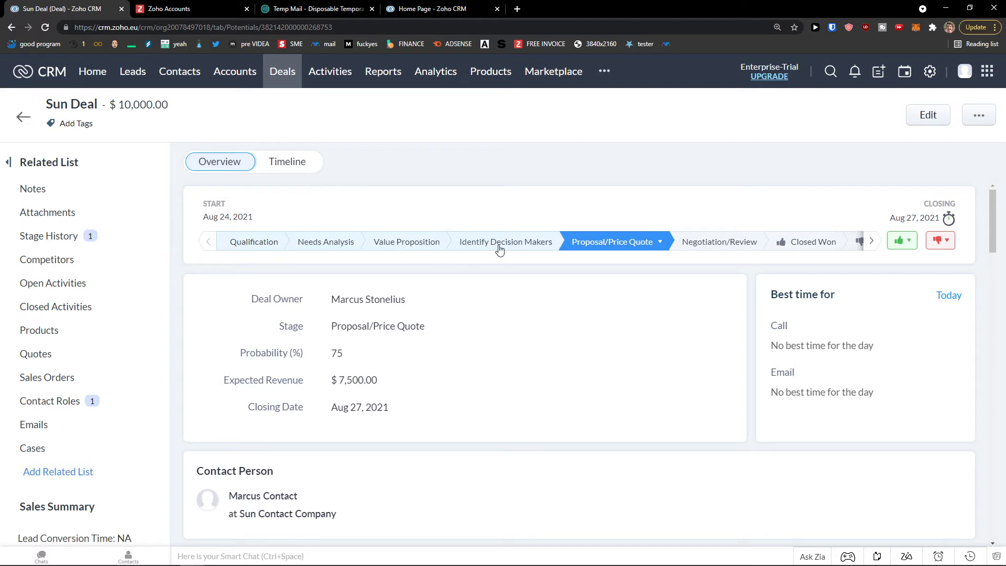
left_click(529, 249)
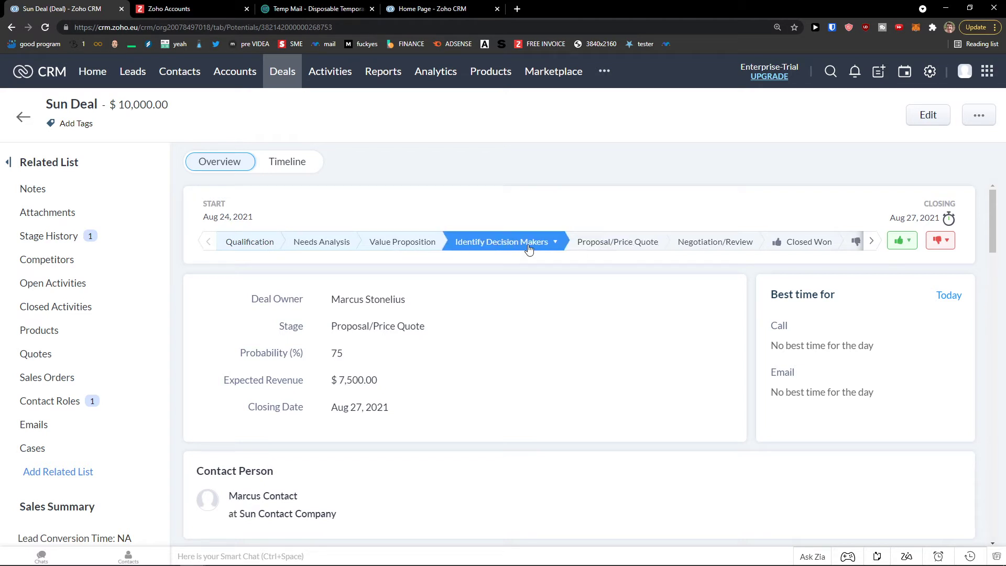
left_click(458, 244)
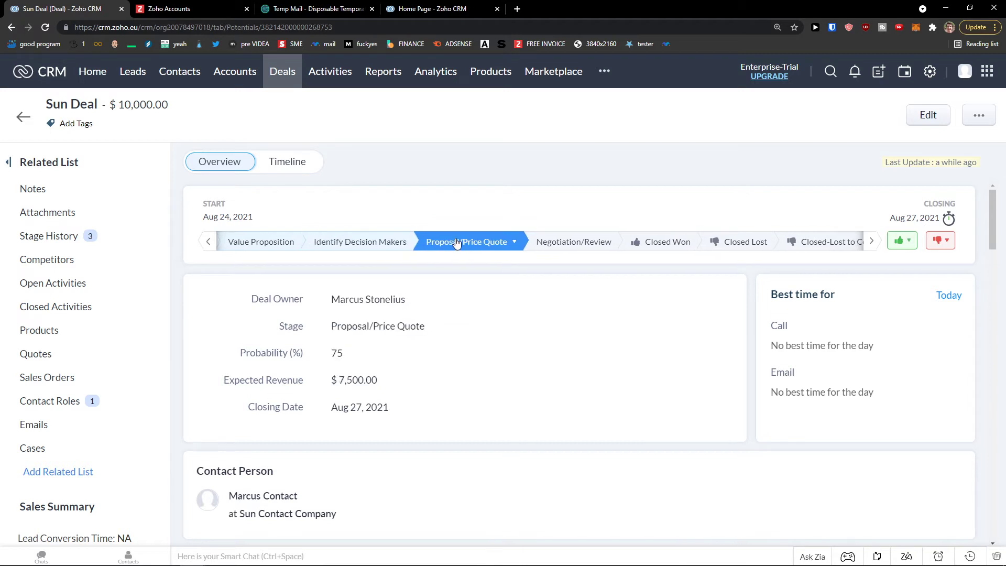
left_click(276, 242)
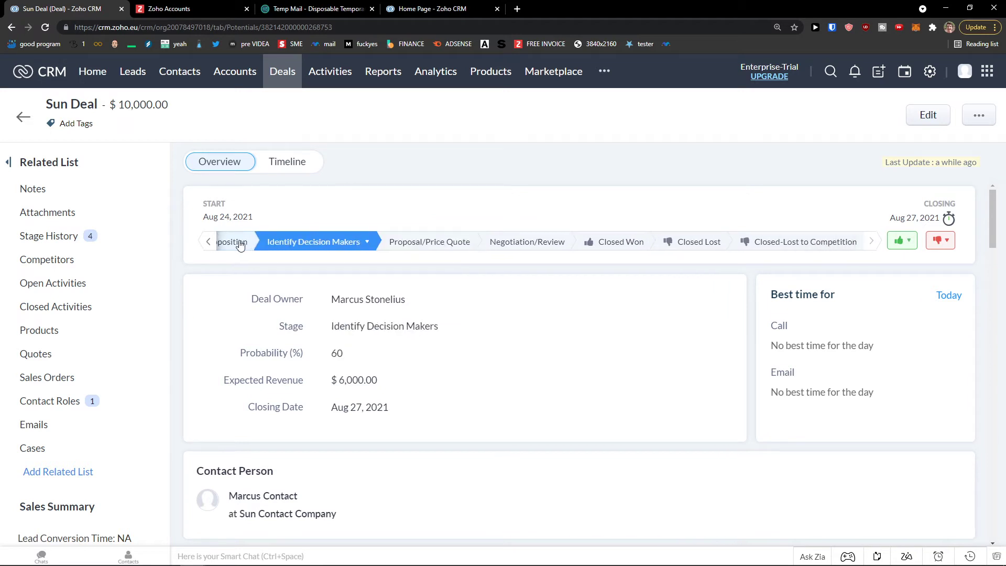
left_click(560, 246)
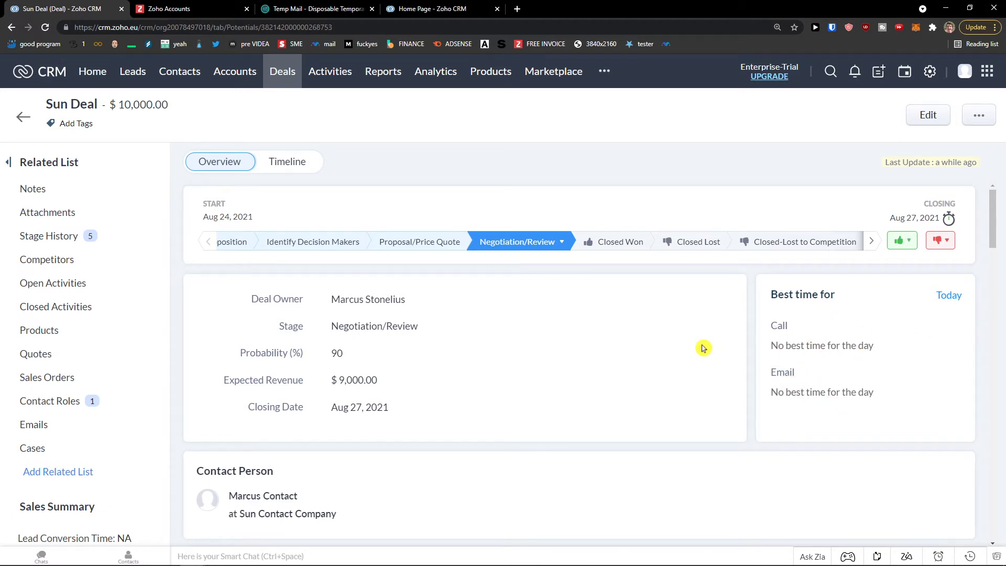
scroll(714, 349, "down", 4)
scroll(356, 374, "down", 3)
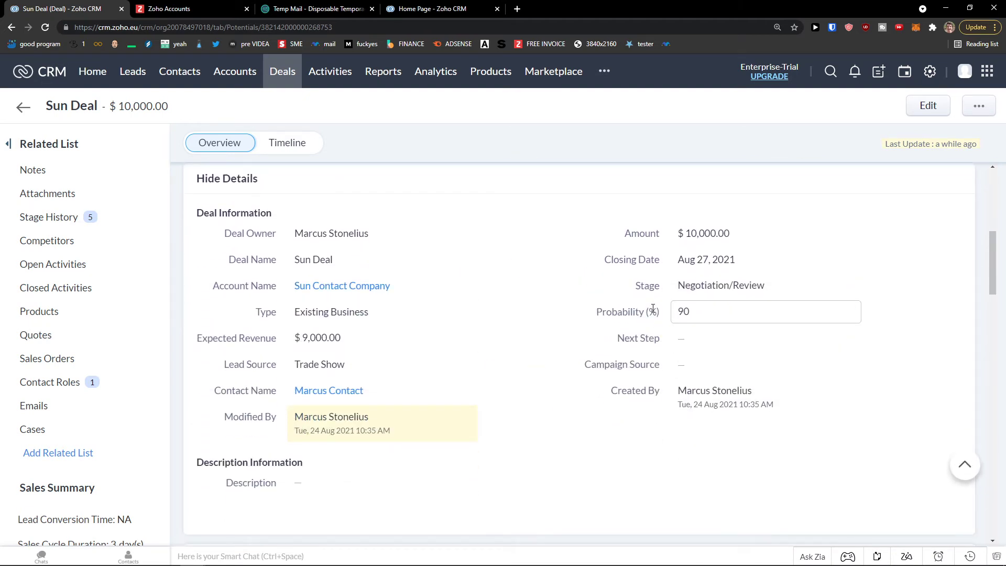
scroll(456, 322, "down", 5)
scroll(555, 325, "down", 4)
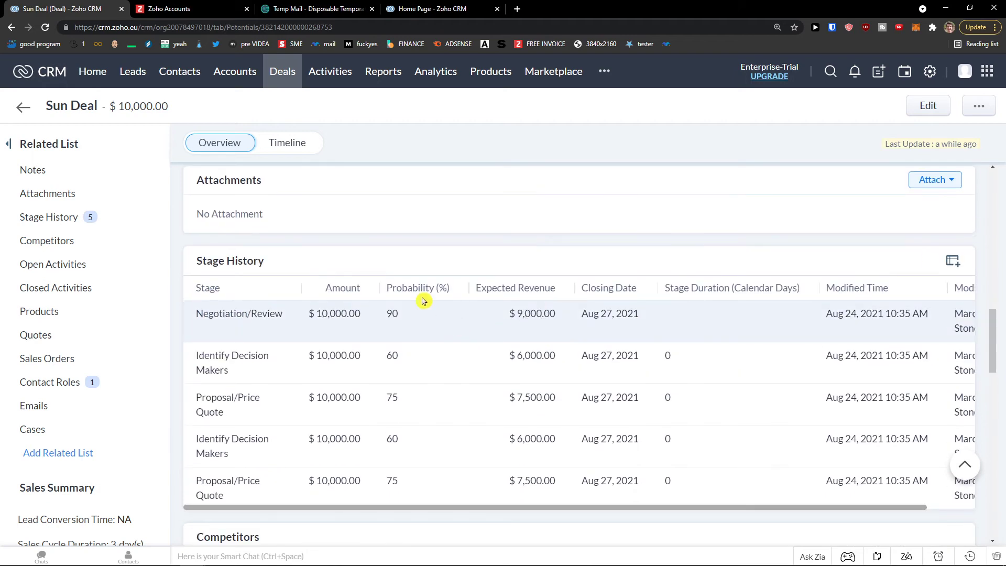
left_click_drag(460, 511, 490, 497)
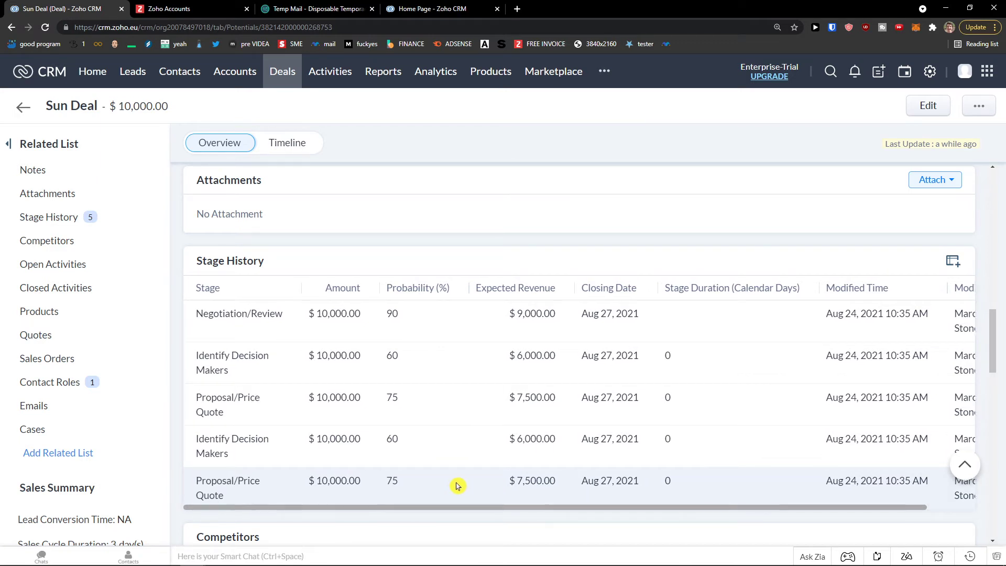
scroll(419, 474, "down", 6)
scroll(419, 477, "down", 3)
scroll(420, 477, "up", 4)
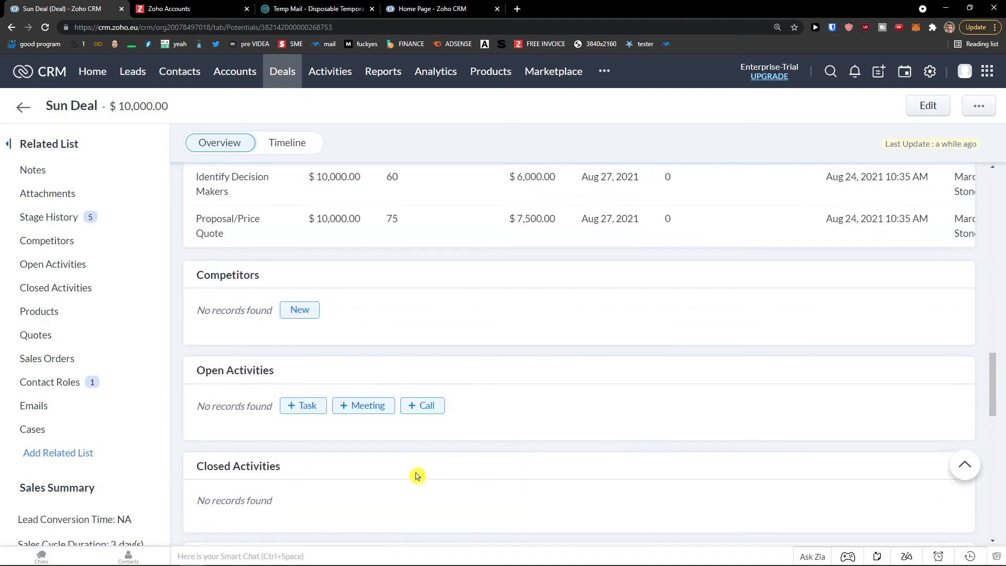
left_click(298, 311)
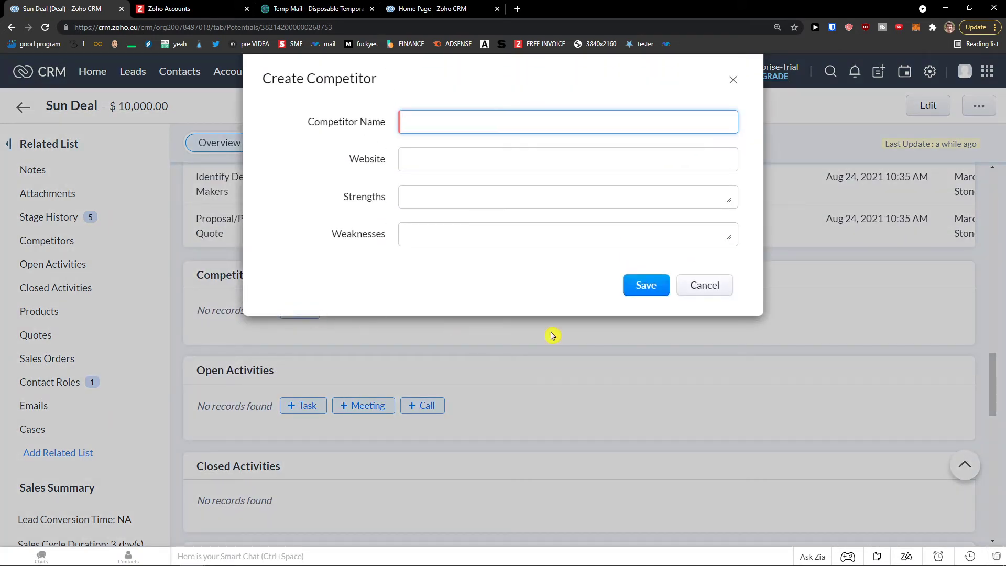
left_click(695, 285)
scroll(507, 368, "down", 4)
scroll(460, 374, "down", 1)
scroll(448, 365, "down", 3)
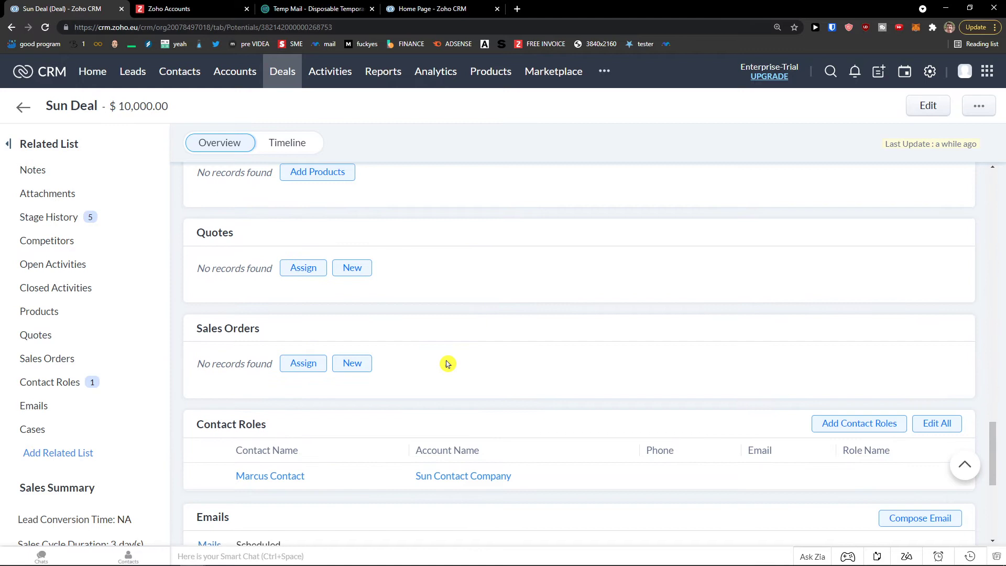
scroll(446, 364, "down", 1)
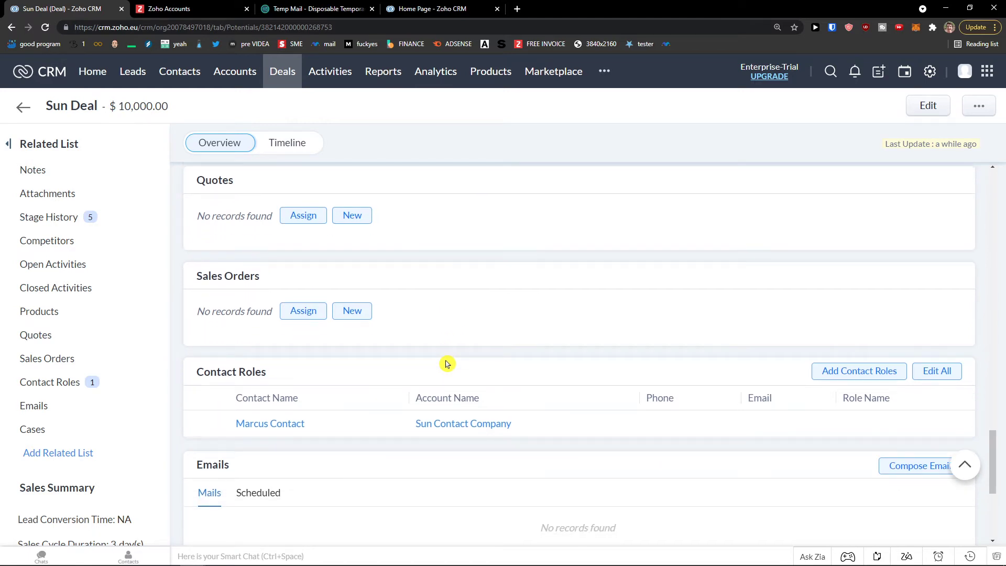
scroll(447, 365, "down", 4)
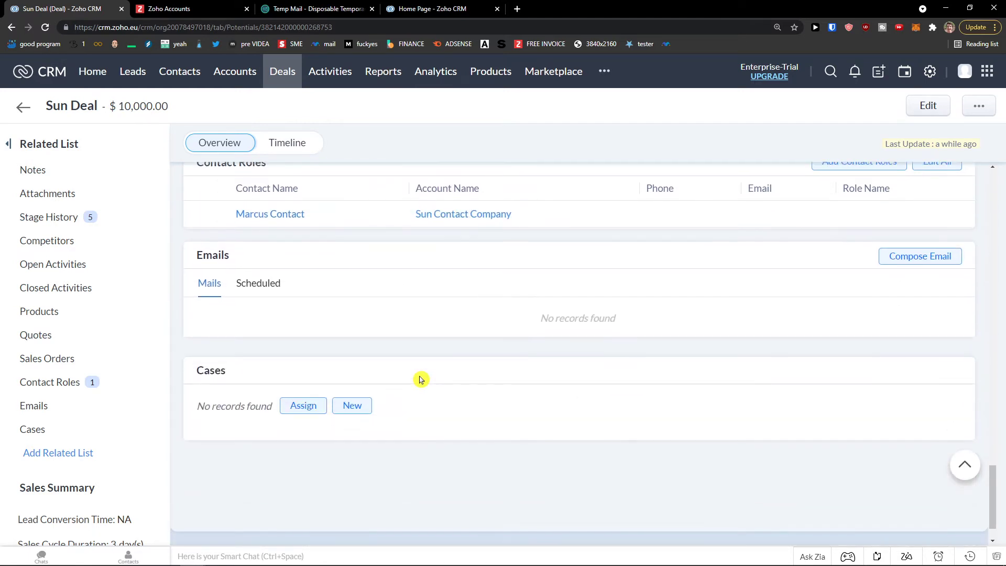
middle_click(520, 455)
middle_click(511, 307)
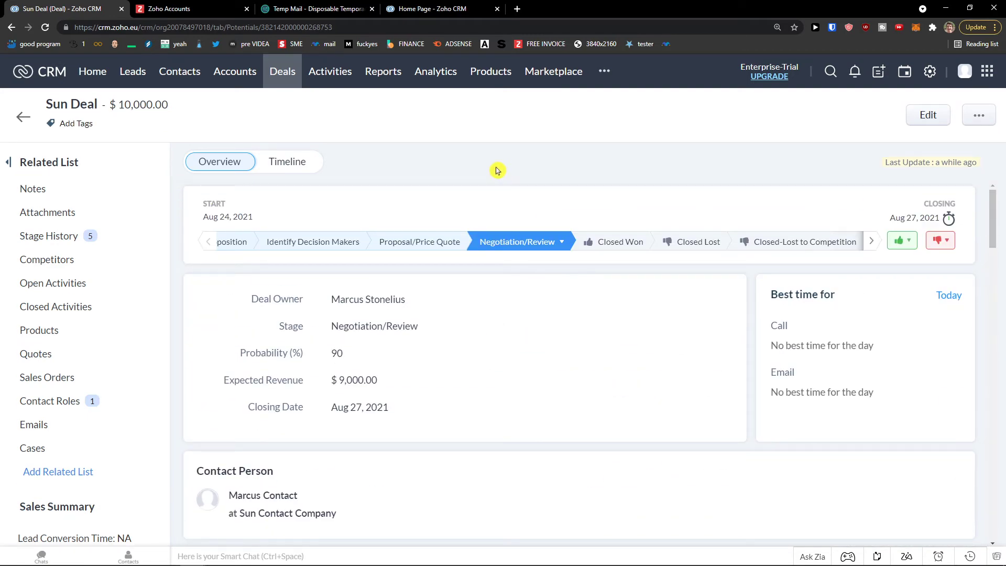
left_click(607, 76)
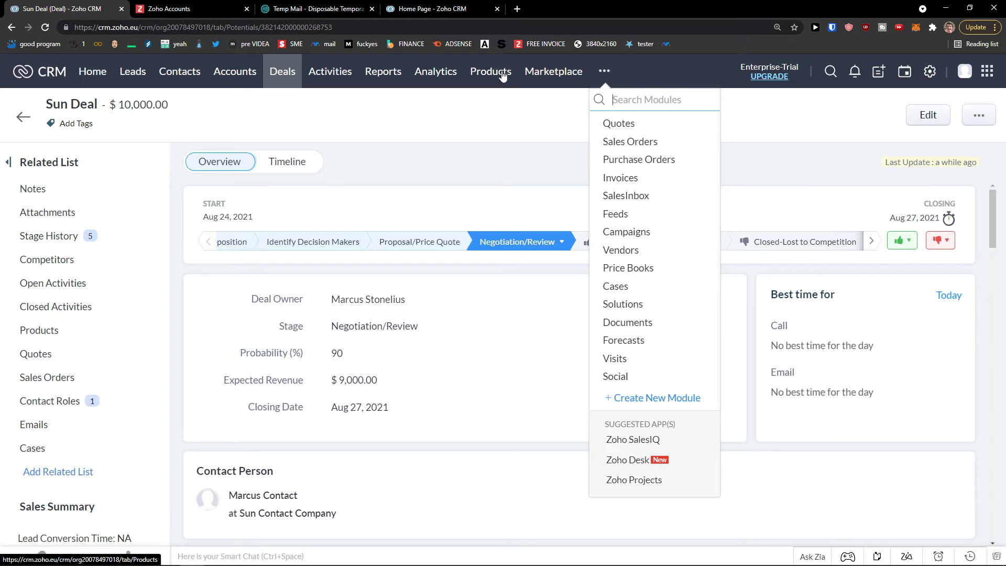
left_click(436, 306)
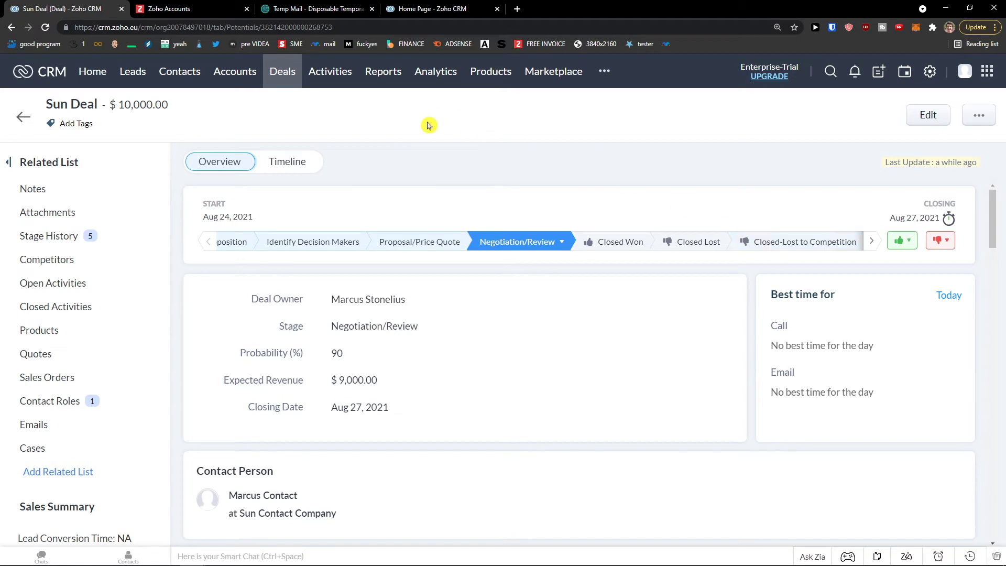
- Start a SunPaper product with code Sun001 and category Hardware, leaving manufacturer unset
left_click(504, 77)
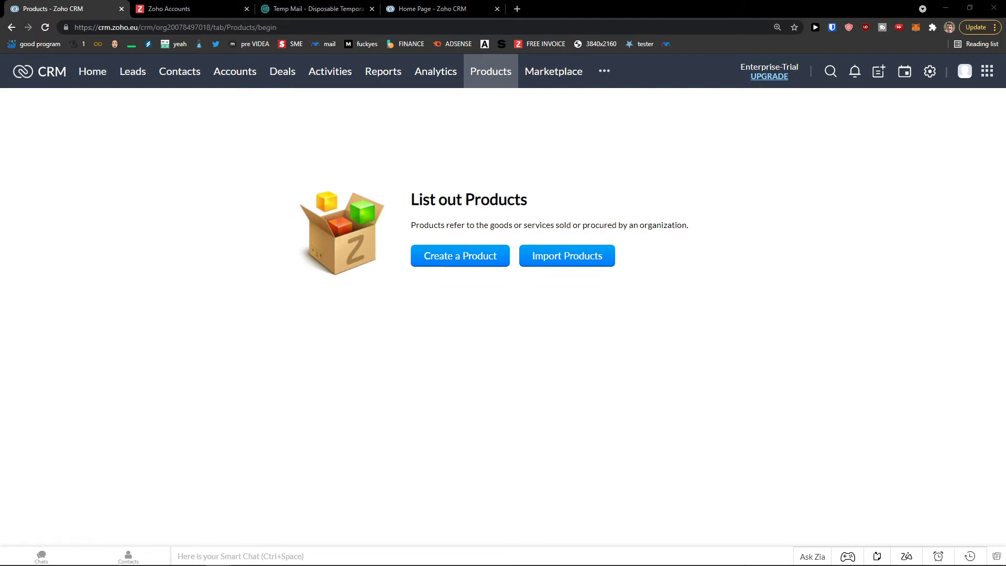
left_click(445, 261)
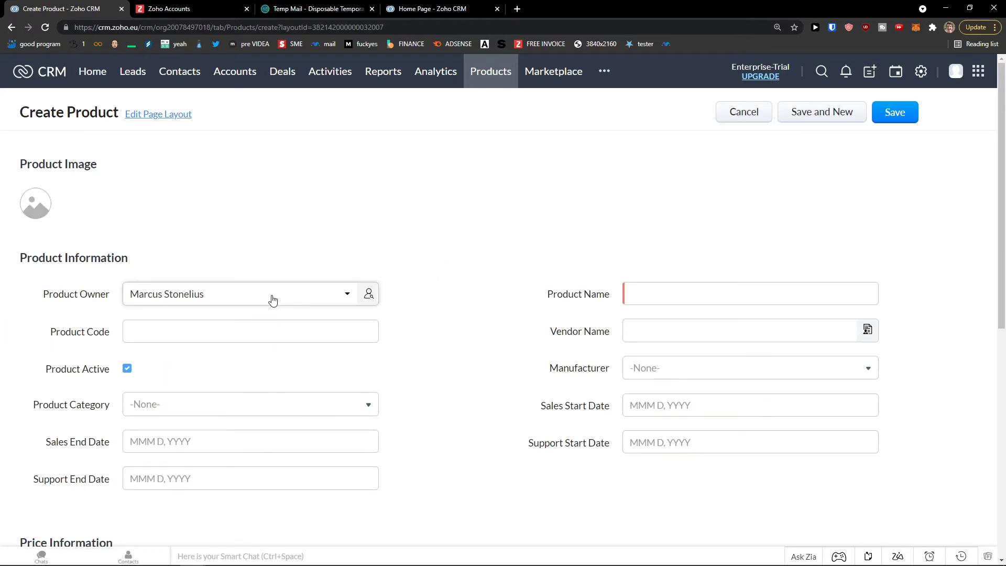
left_click(263, 327)
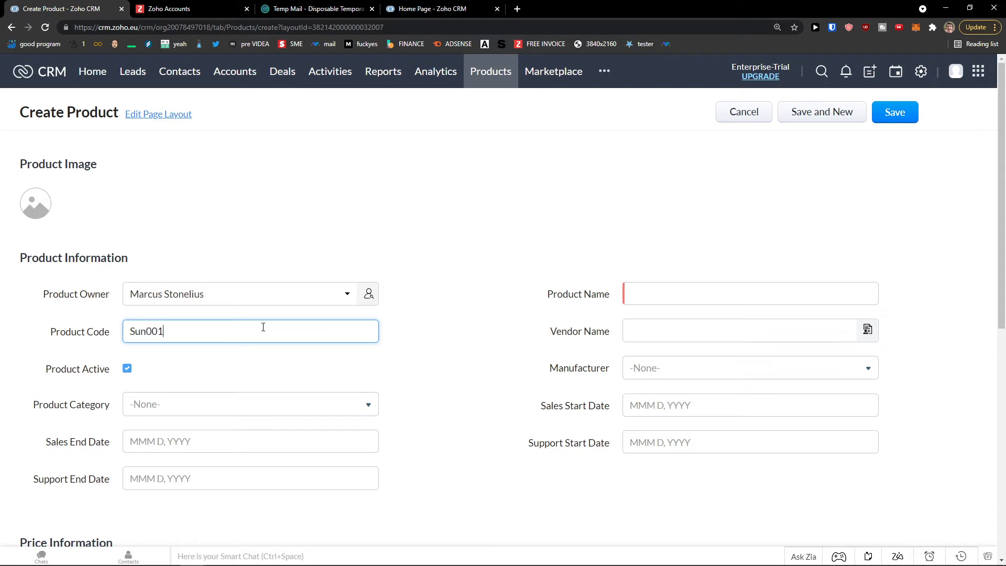
left_click(745, 292)
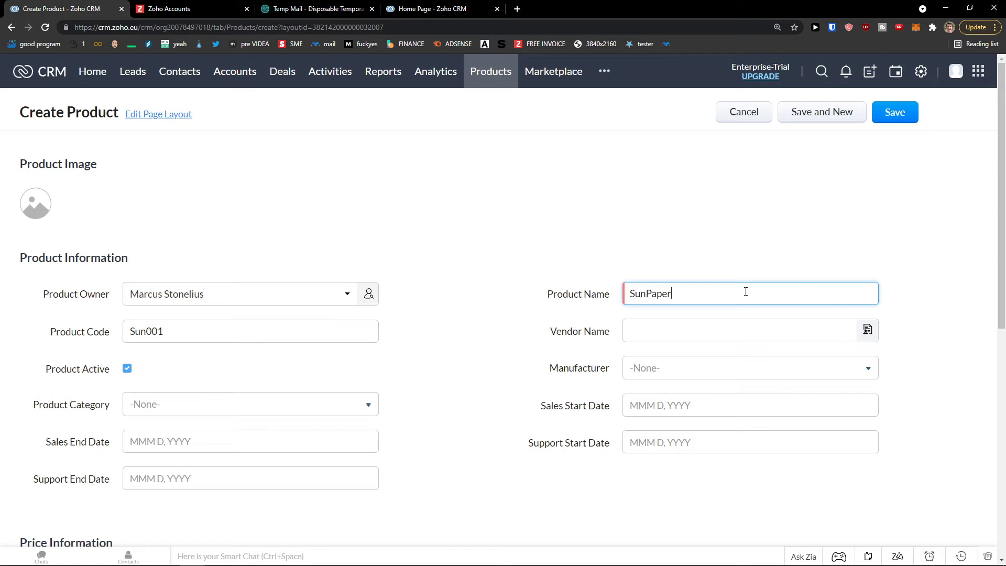
left_click(702, 329)
left_click(724, 364)
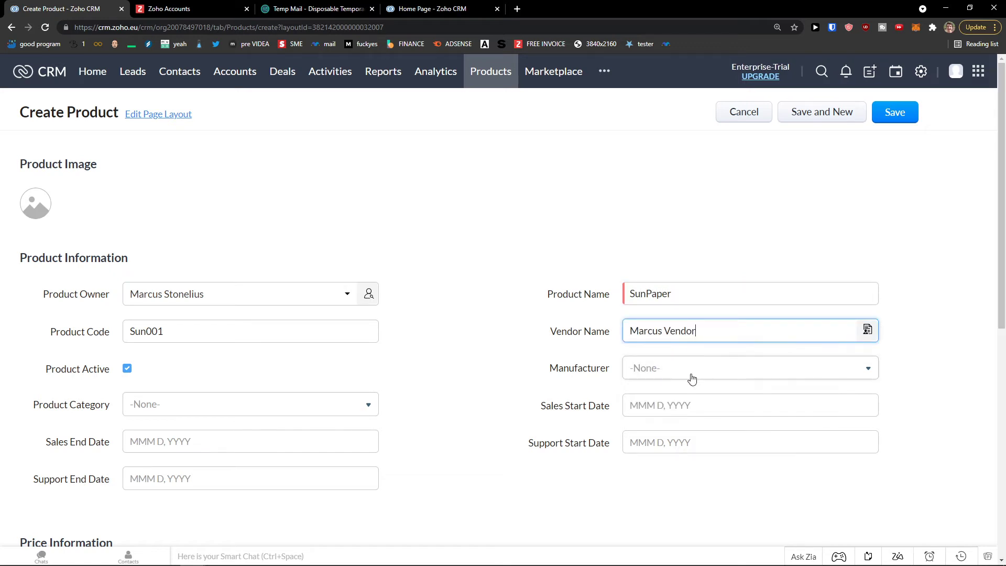
scroll(662, 346, "down", 1)
left_click(652, 324)
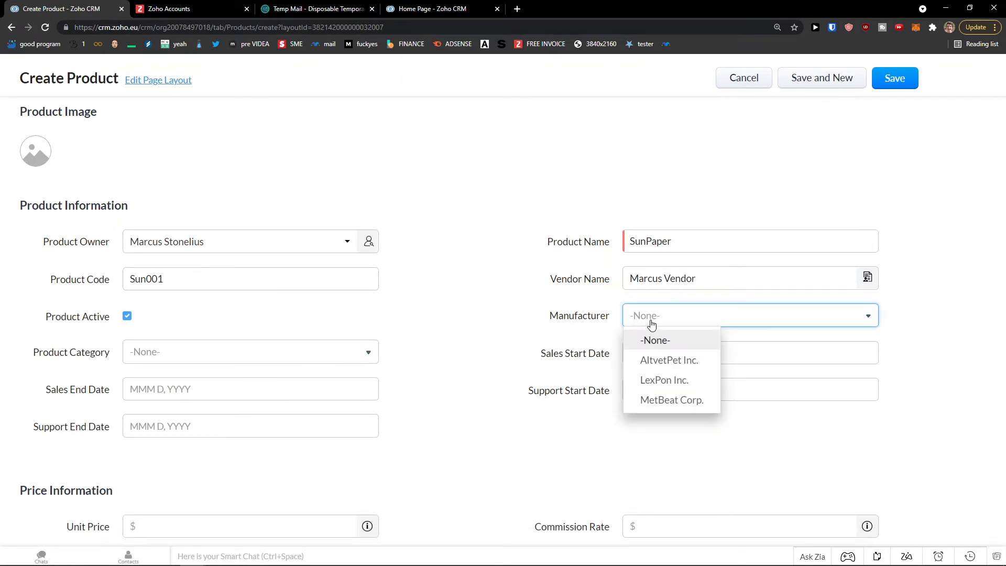
left_click(561, 362)
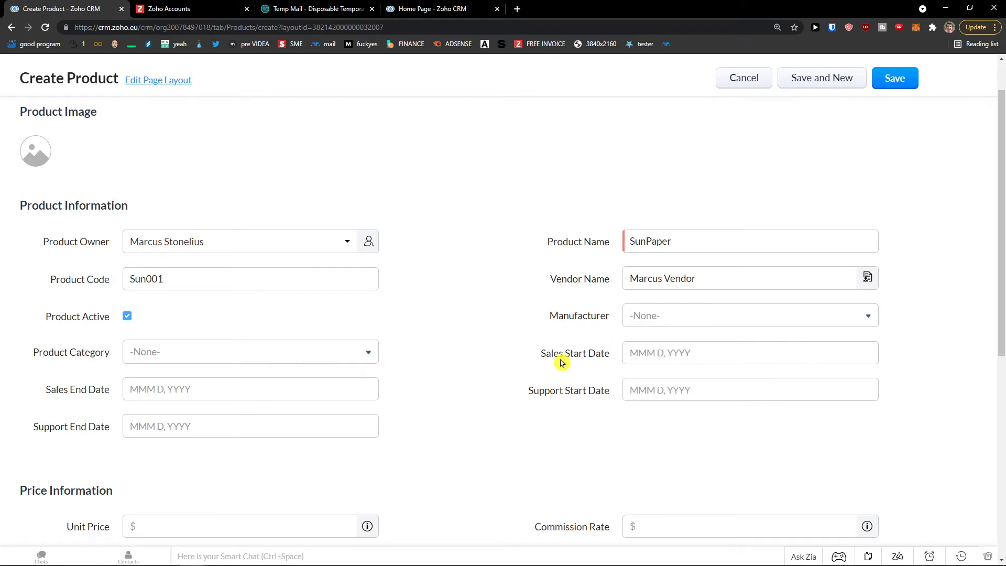
left_click(208, 350)
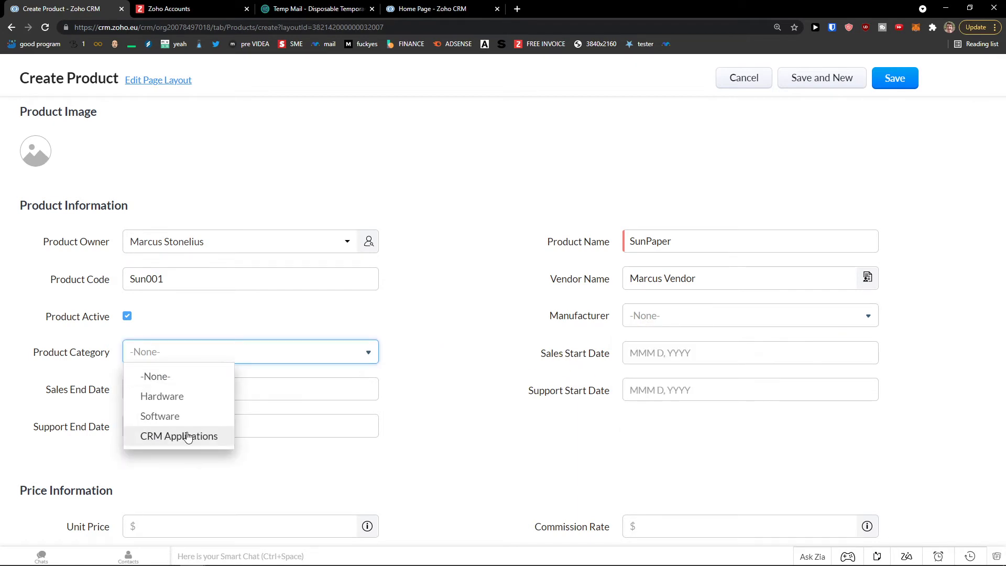
left_click(199, 396)
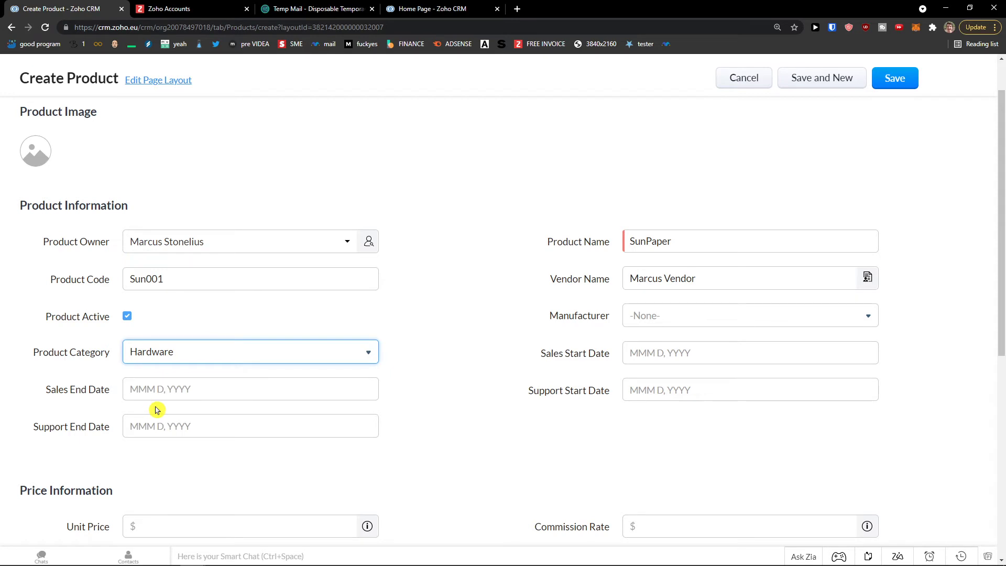
- Enter unit price 100 and commission rate 150, leave the handler unassigned, and scroll back up
scroll(217, 377, "down", 1)
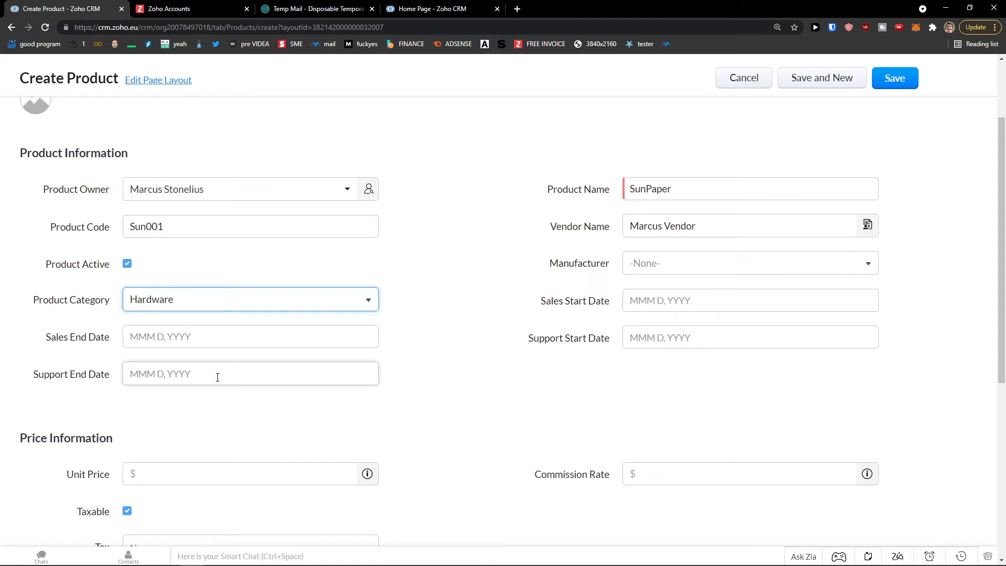
scroll(219, 378, "down", 1)
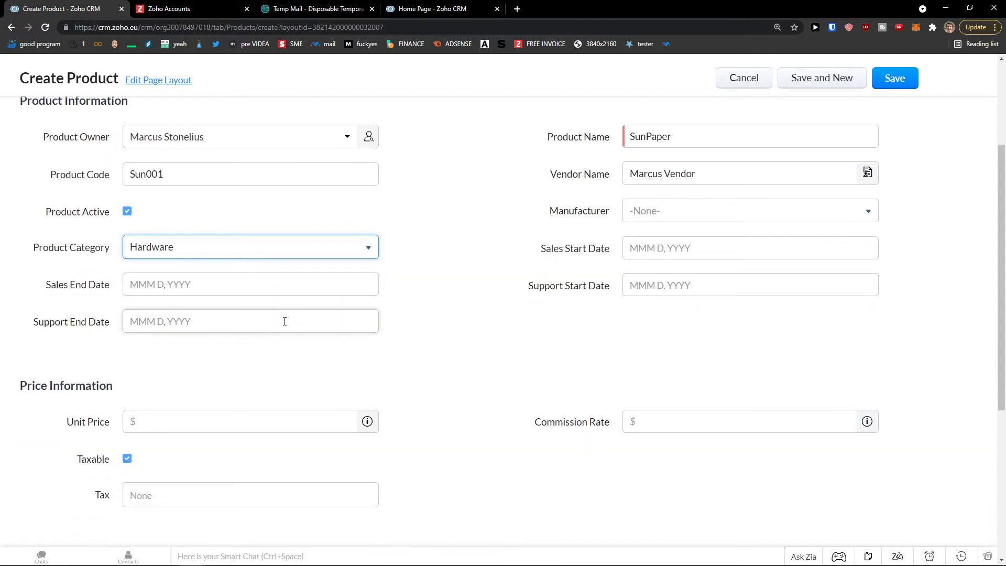
left_click(676, 251)
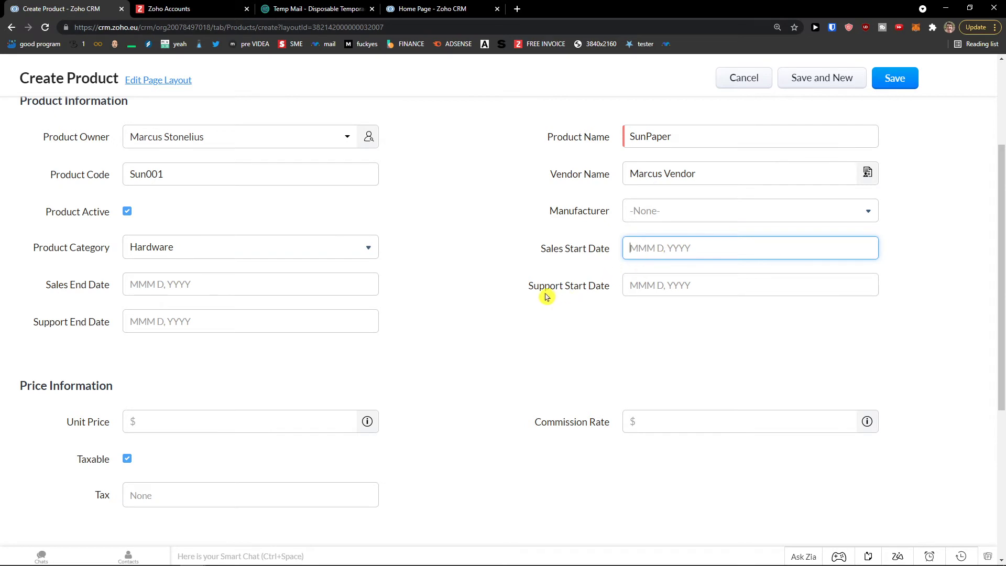
scroll(545, 296, "down", 3)
left_click(277, 263)
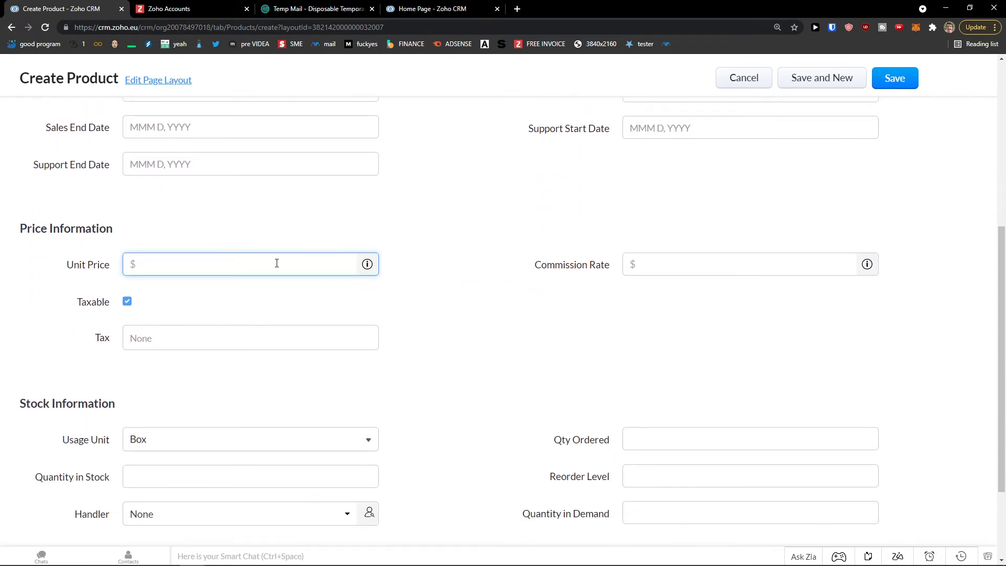
type("100")
left_click(654, 263)
type("150")
left_click(599, 316)
scroll(200, 312, "down", 2)
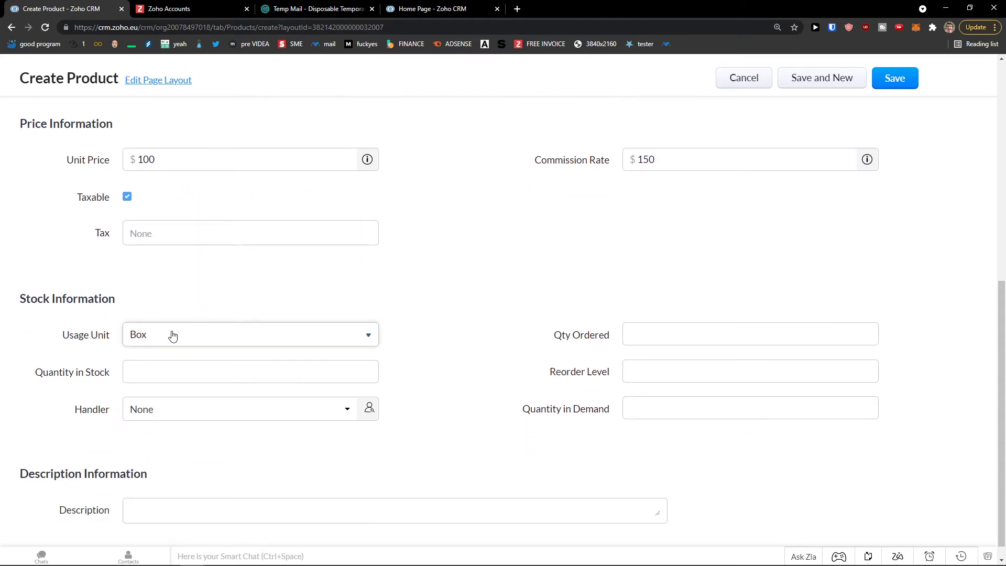
left_click(199, 415)
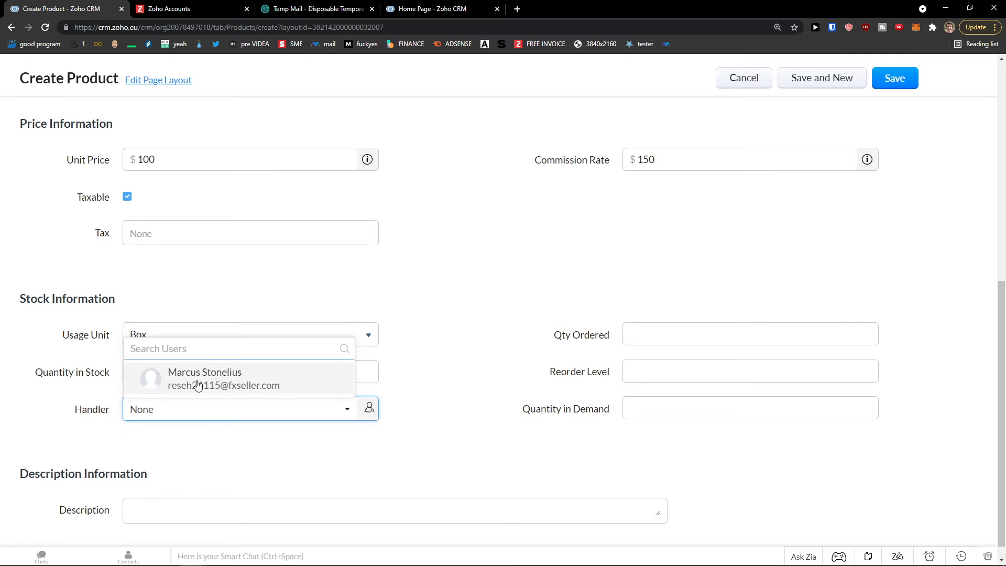
left_click(192, 412)
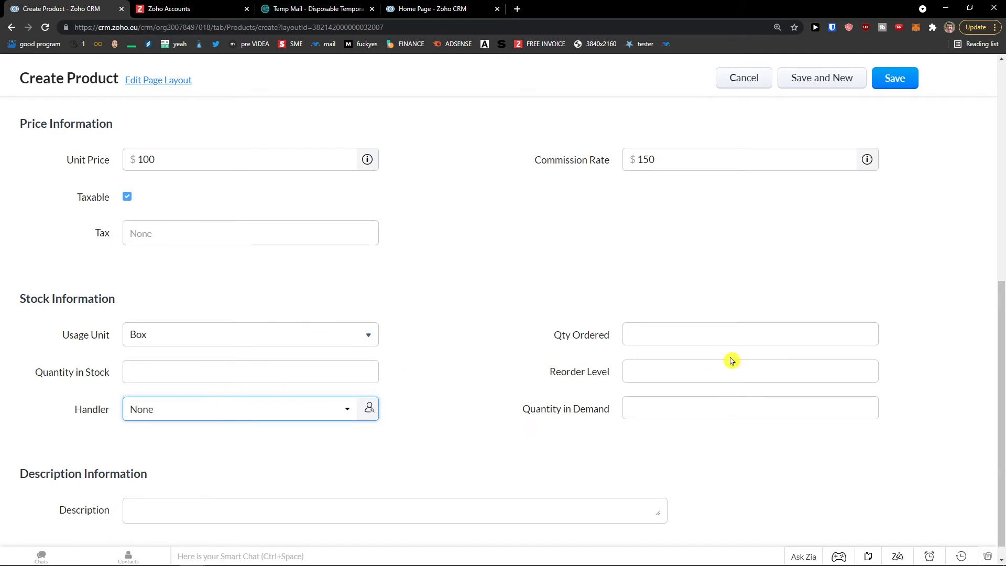
scroll(638, 371, "down", 1)
middle_click(479, 416)
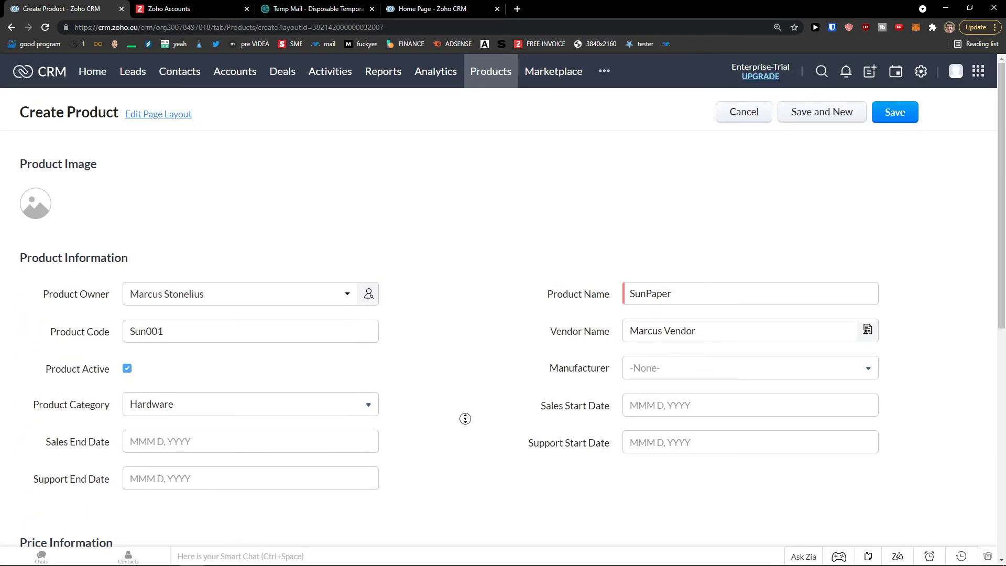
- Save the SunPaper product and go to the CRM Setup page
left_click(894, 113)
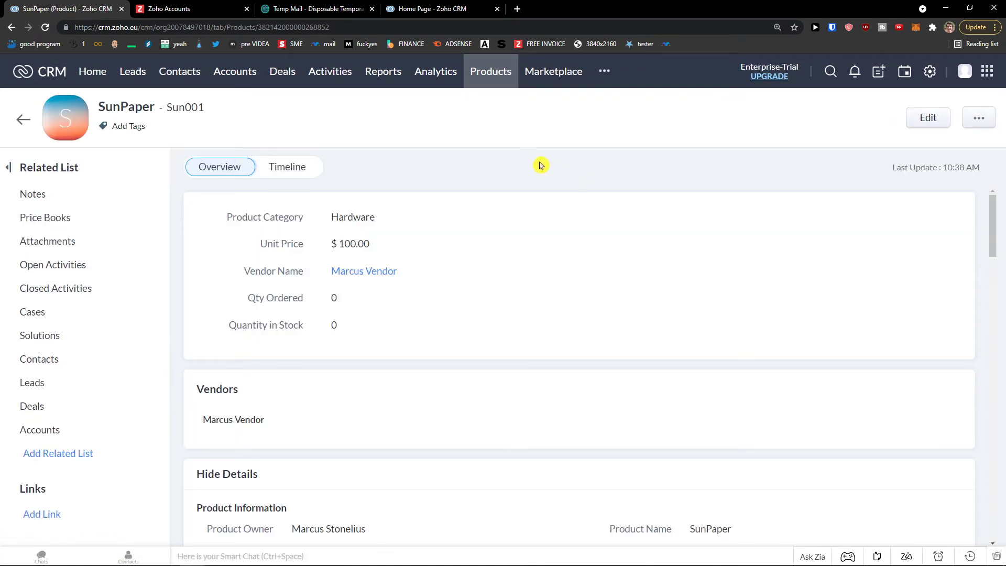
left_click(929, 72)
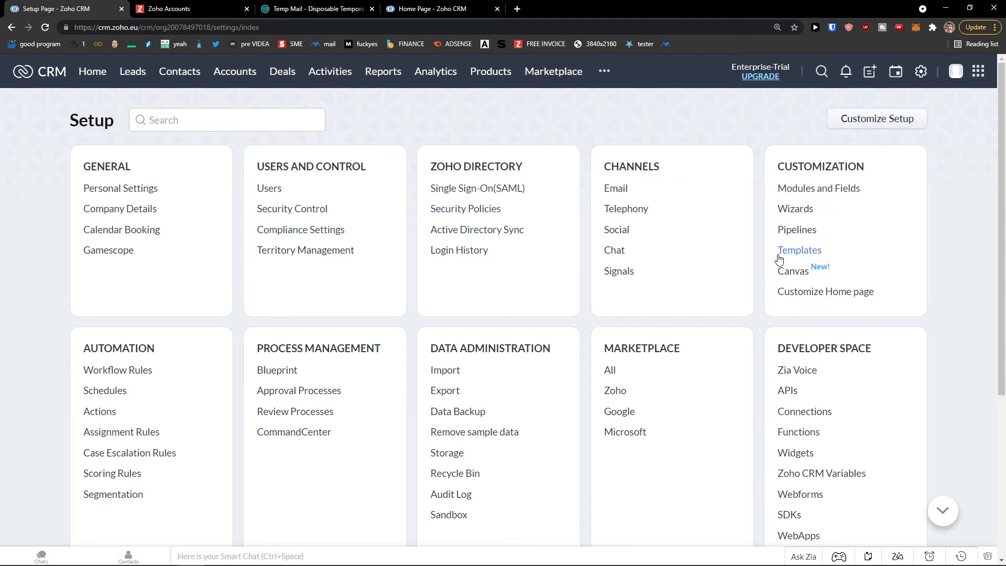
scroll(779, 259, "down", 1)
scroll(752, 262, "up", 1)
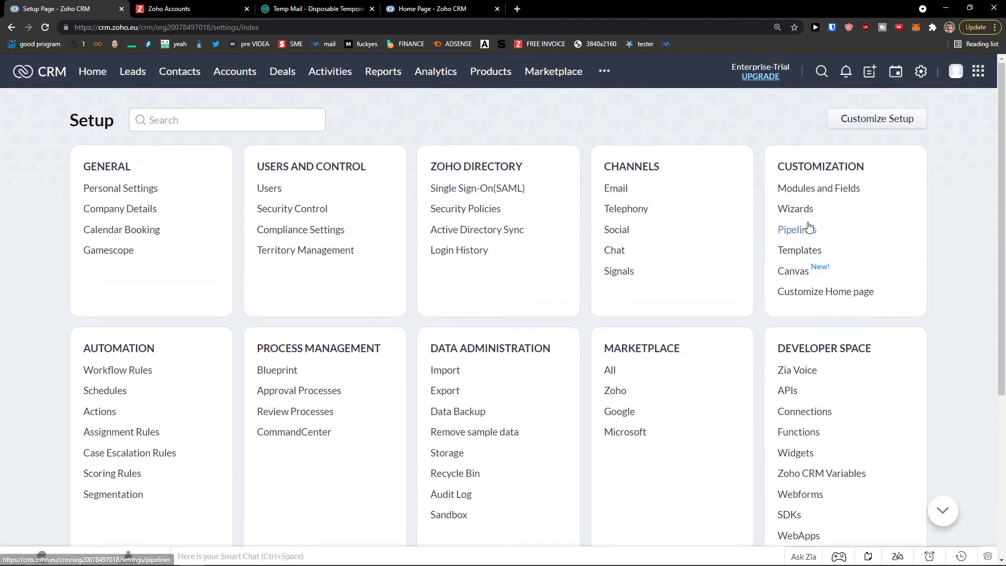
left_click(796, 235)
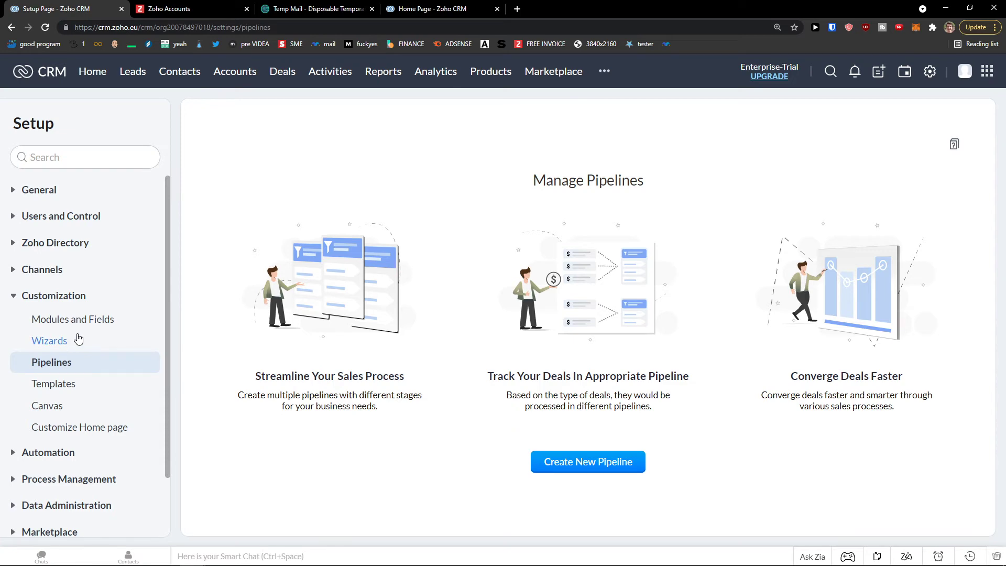
scroll(78, 339, "down", 2)
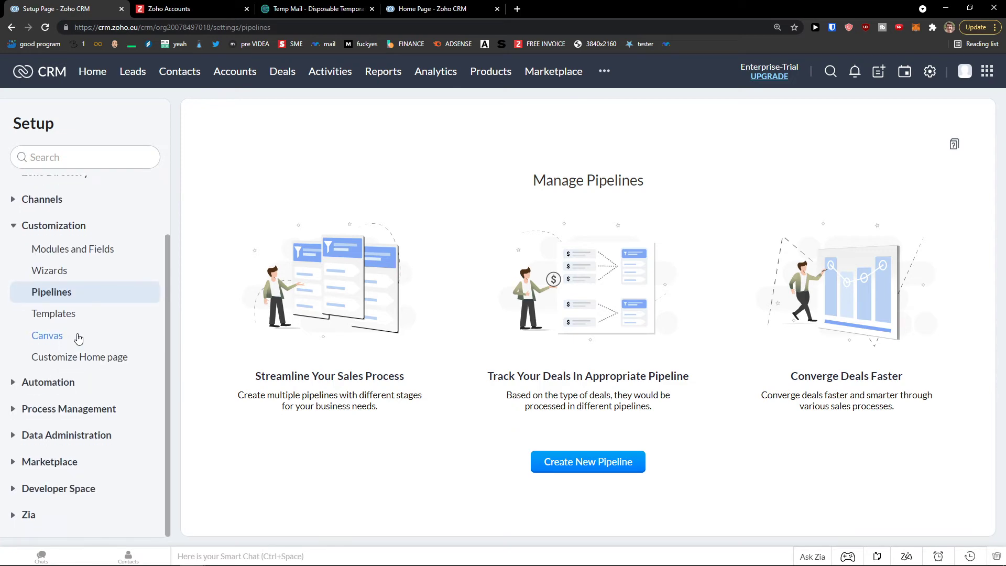
left_click(12, 28)
scroll(547, 326, "down", 1)
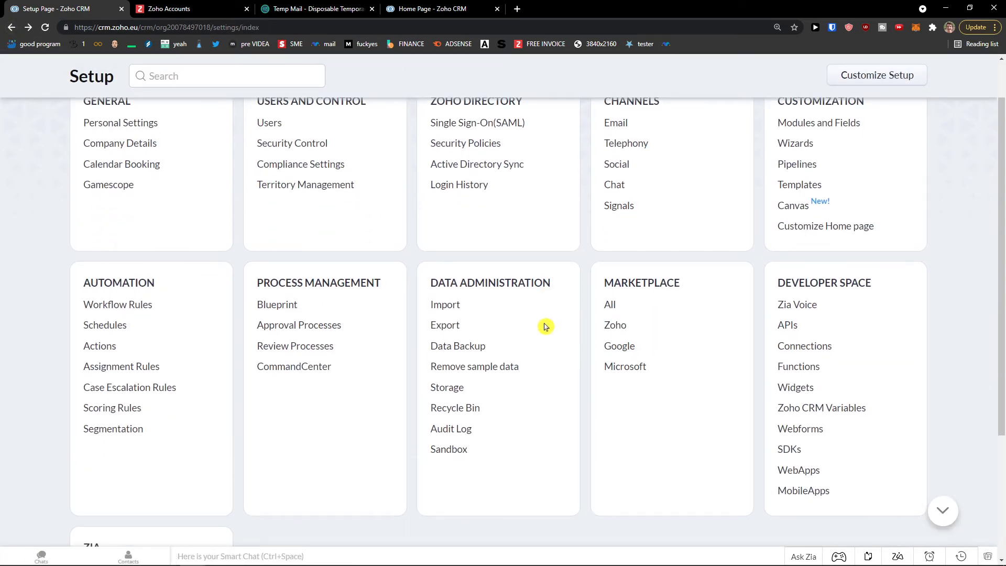
scroll(545, 326, "down", 1)
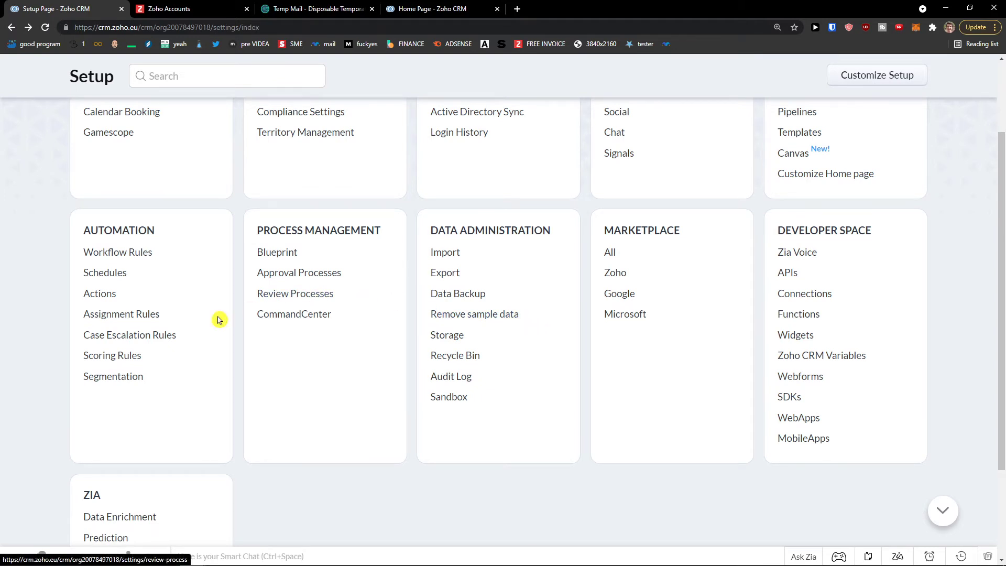
scroll(164, 338, "down", 1)
scroll(164, 338, "up", 3)
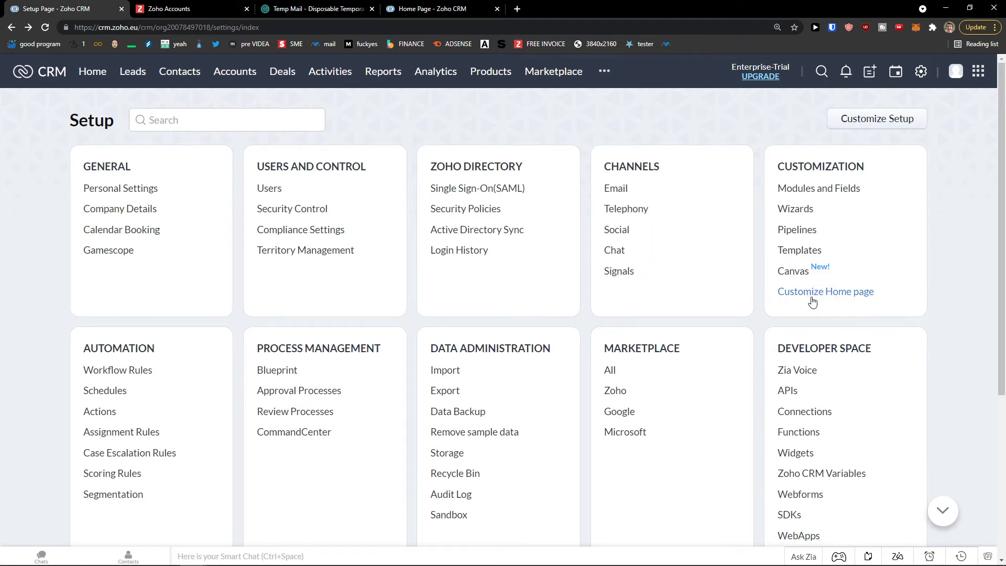
- Open the King deal from the Deals list
left_click(280, 74)
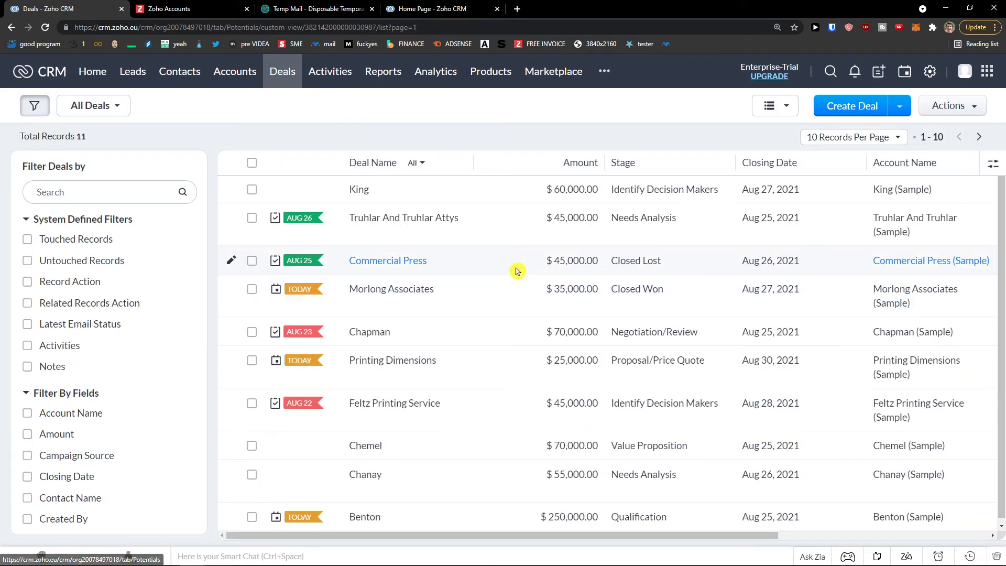
left_click(972, 106)
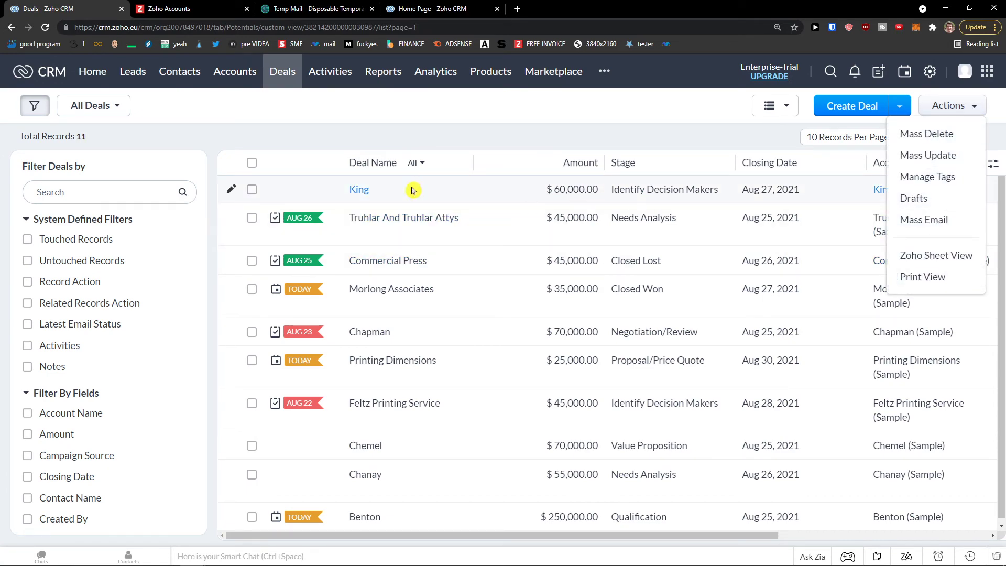
left_click(355, 196)
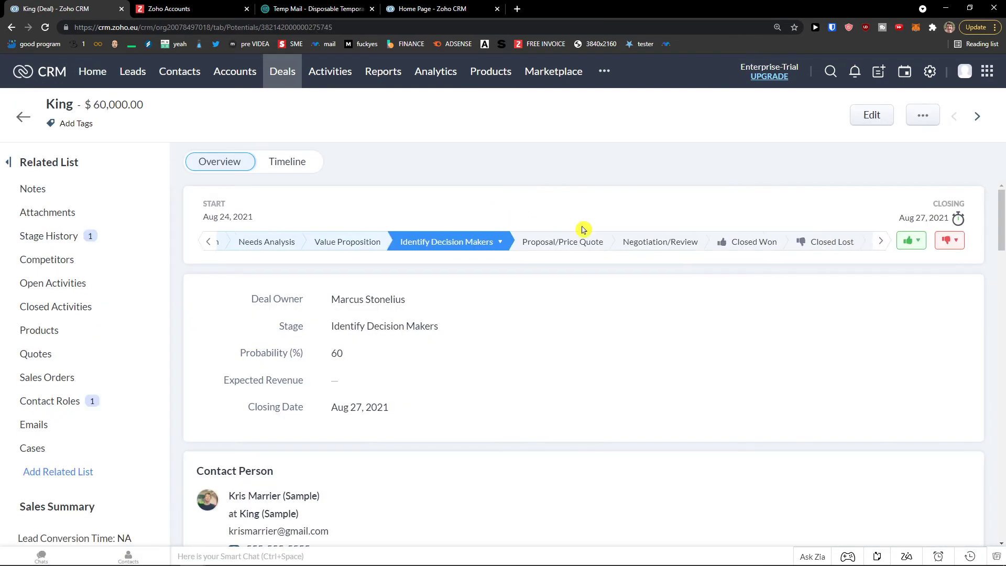
- Try moving King to Closed-Lost to Competition, then cancel, keeping Identify Decision Makers
left_click(956, 218)
left_click(822, 242)
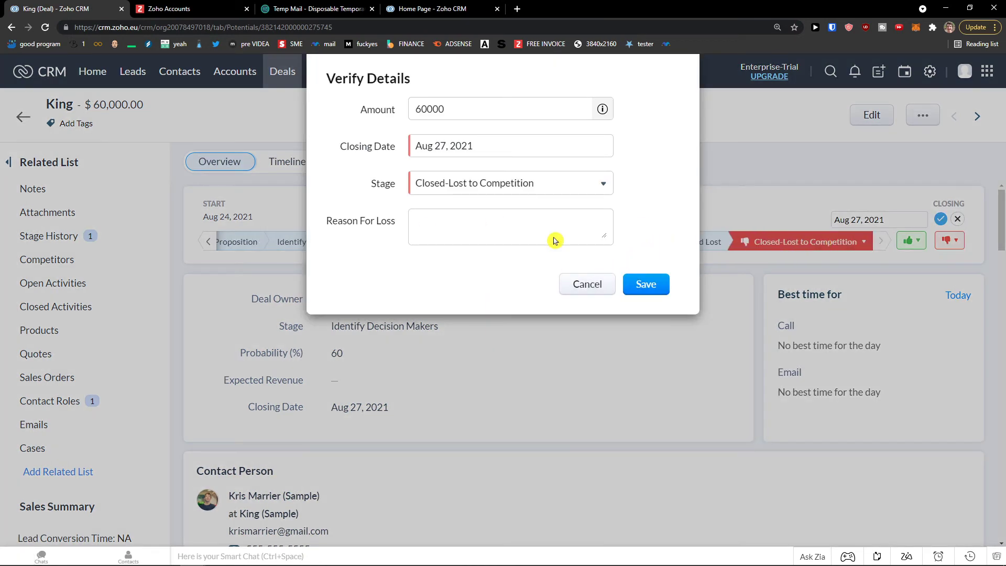
left_click(524, 184)
scroll(491, 290, "down", 2)
scroll(501, 317, "up", 2)
left_click(607, 254)
left_click(585, 284)
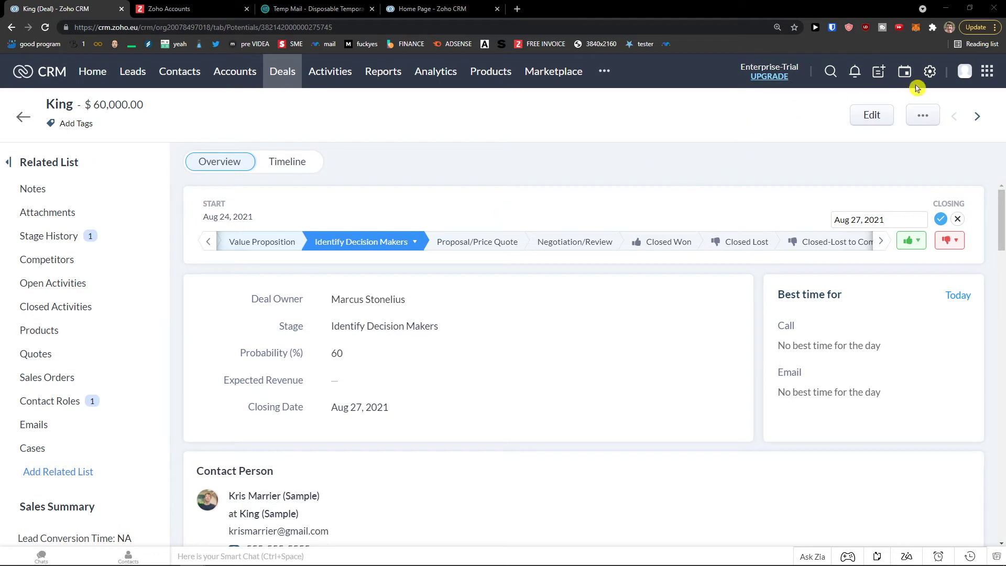
- Open the Deals module's settings via Setup > Modules and Fields
left_click(929, 71)
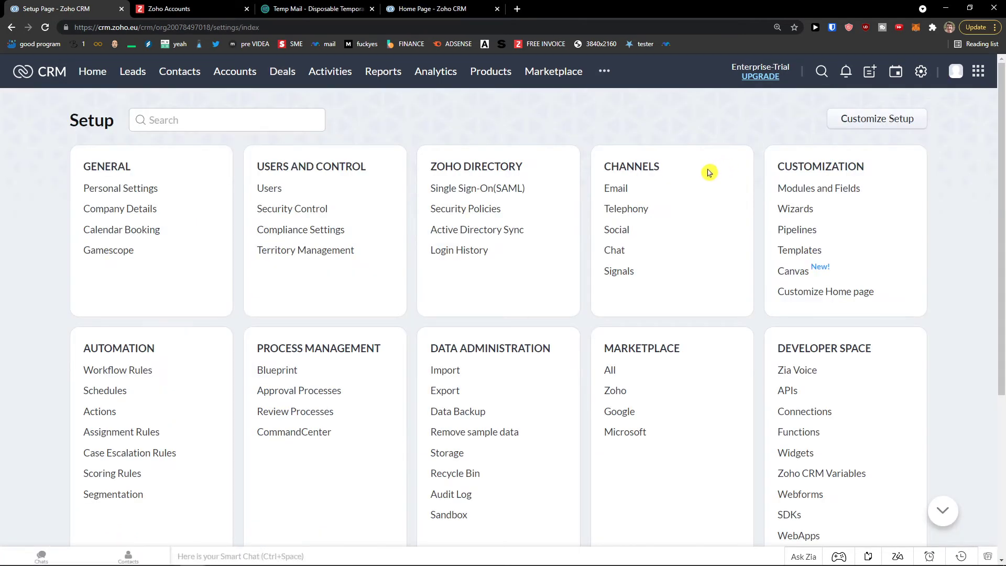
left_click(824, 196)
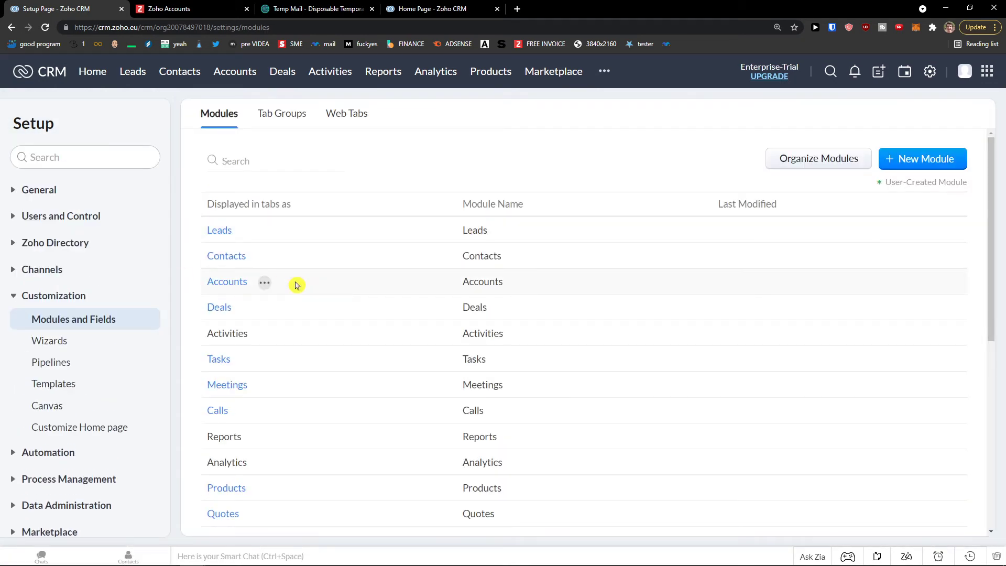
scroll(285, 304, "down", 2)
scroll(284, 321, "up", 2)
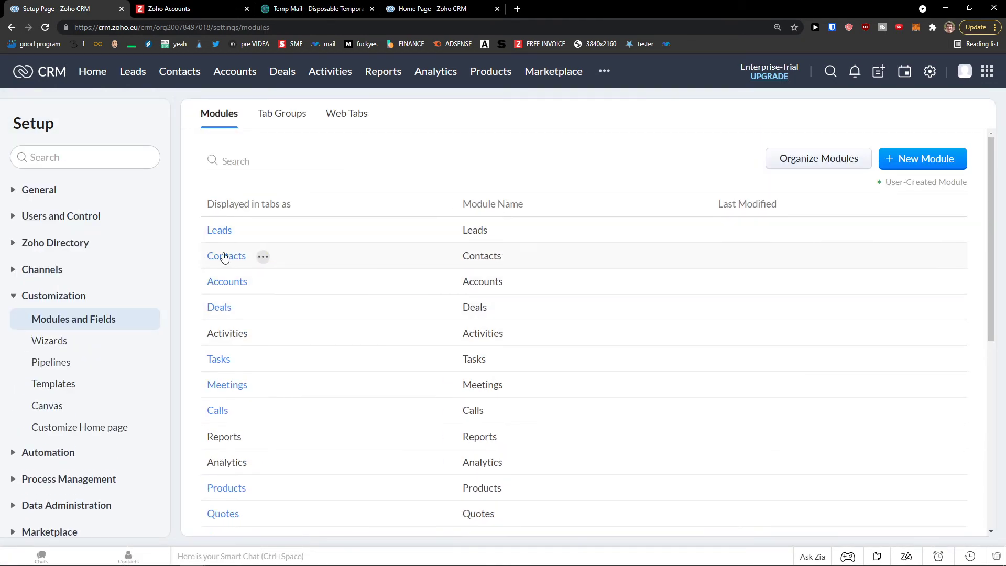
scroll(309, 288, "down", 1)
scroll(312, 291, "down", 1)
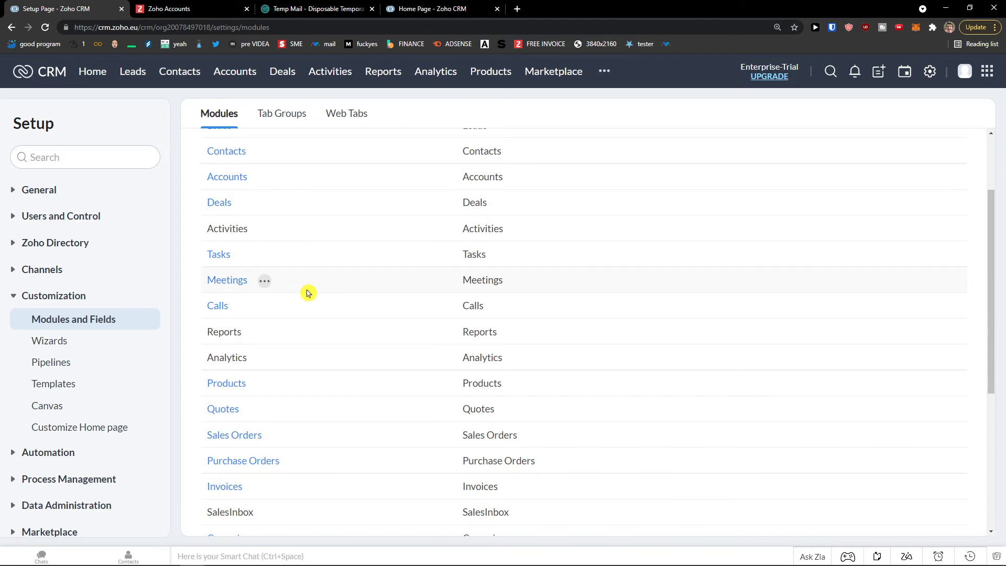
scroll(306, 293, "down", 3)
scroll(293, 299, "down", 1)
scroll(292, 299, "up", 4)
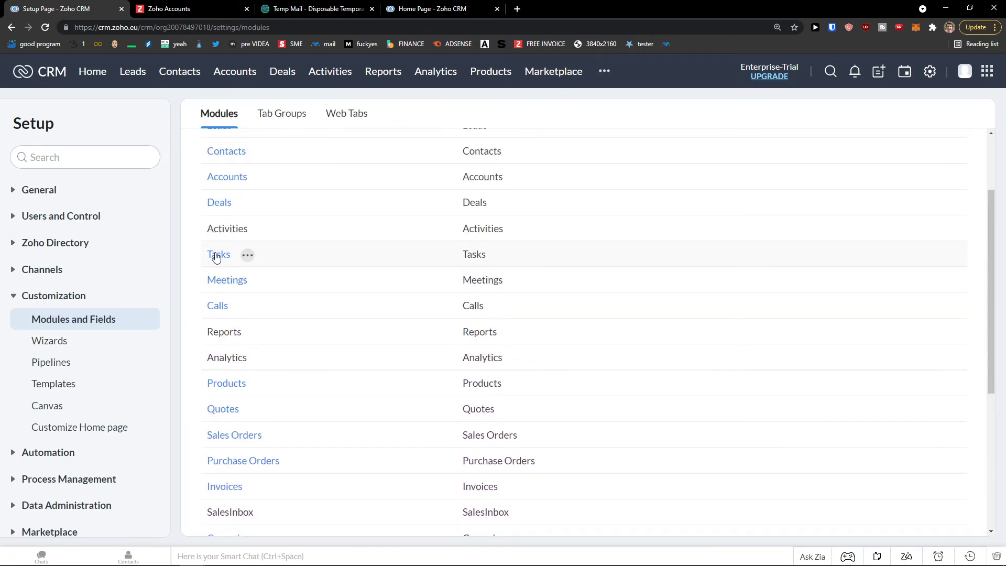
scroll(216, 256, "up", 1)
left_click(213, 257)
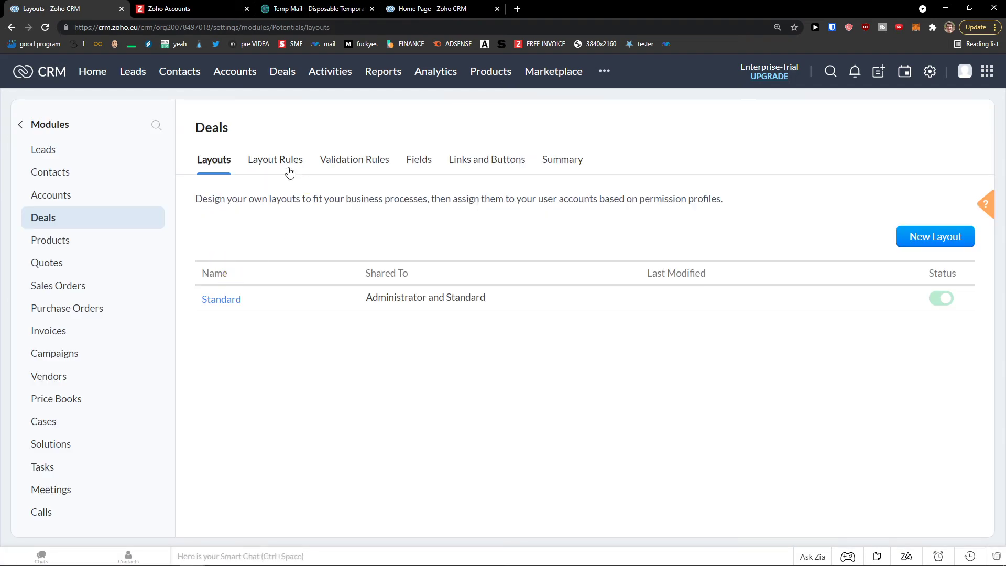
- Browse Deals layout rules, validation rules, fields, summary and links, then show Activities
left_click(289, 173)
left_click(357, 169)
left_click(422, 162)
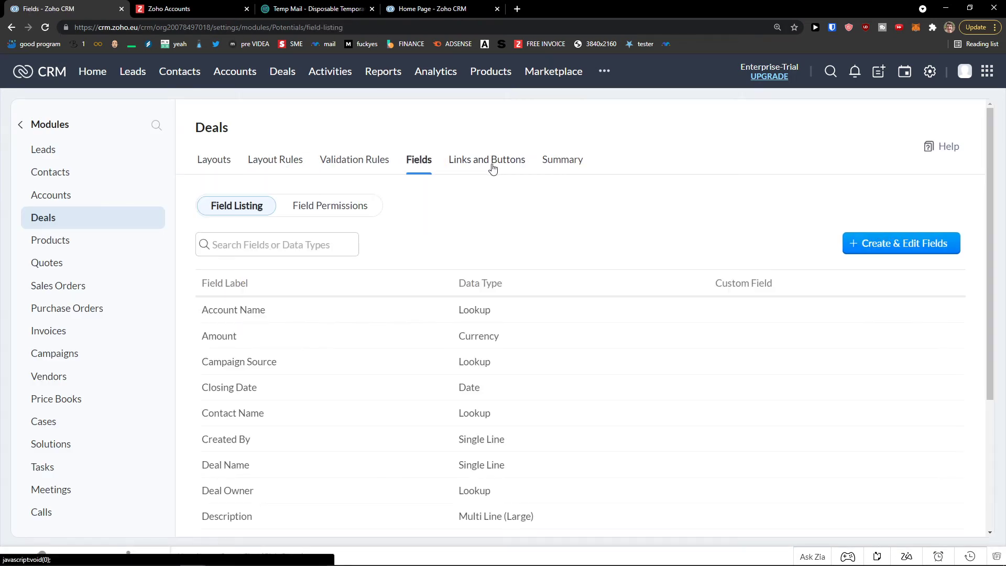
scroll(313, 376, "down", 2)
scroll(309, 376, "down", 2)
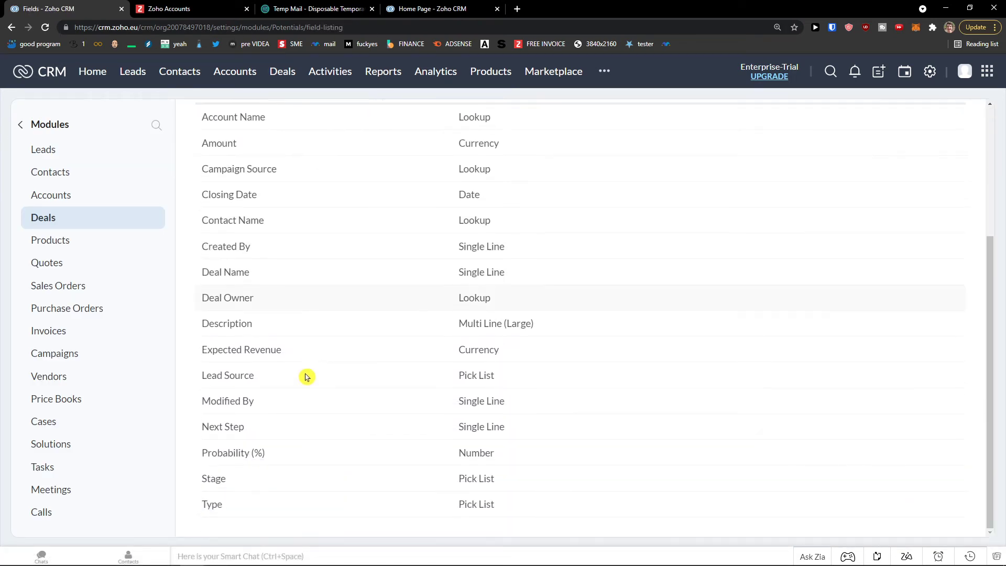
scroll(303, 377, "up", 4)
left_click(549, 168)
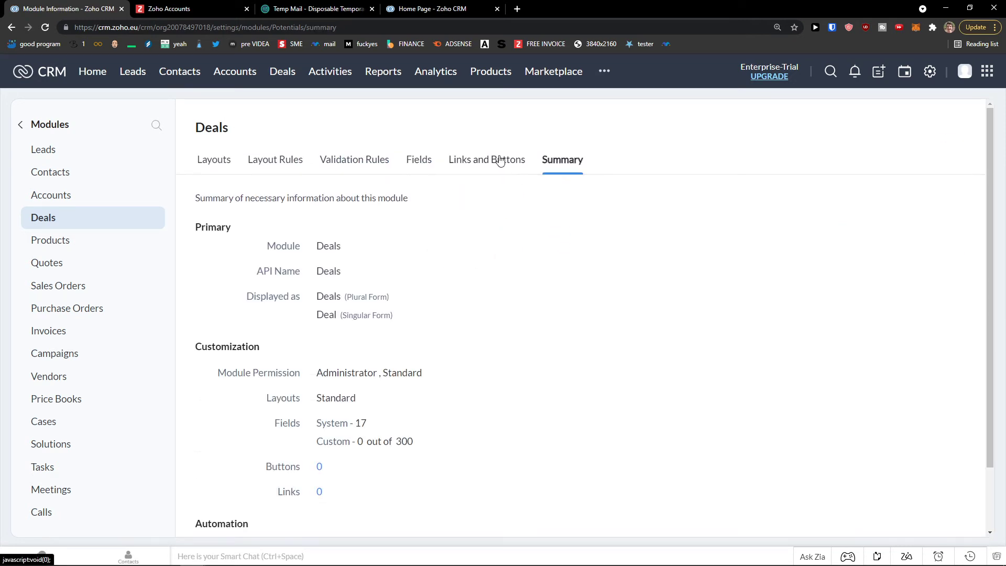
left_click(495, 160)
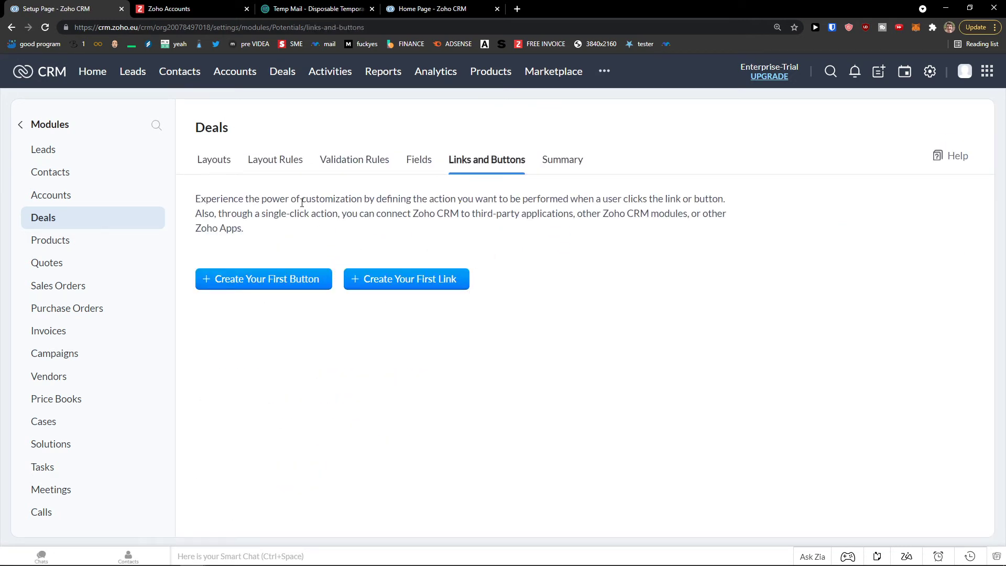
left_click(328, 78)
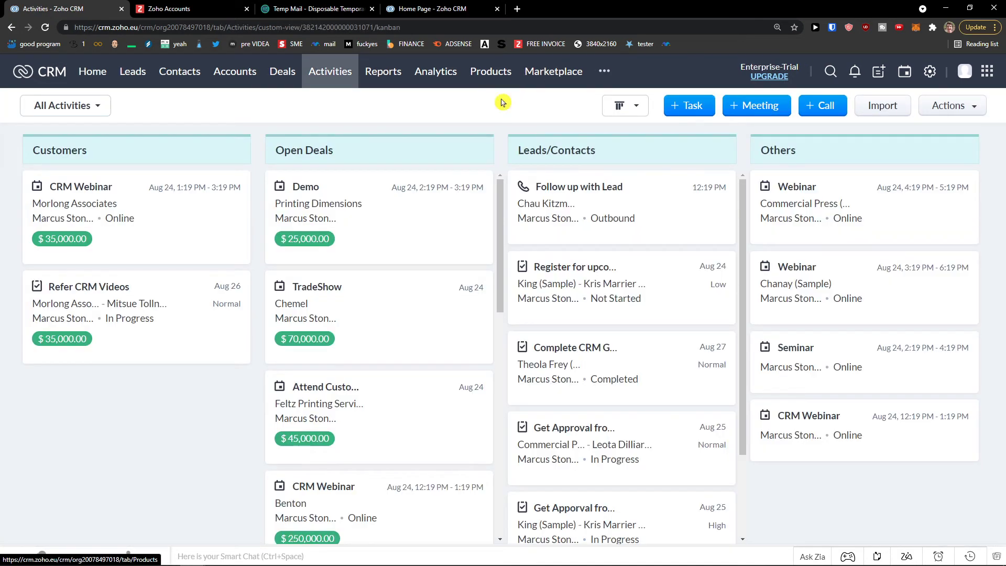
- Bring the browser back to the front and reopen the Setup overview
mouse_move(476, 564)
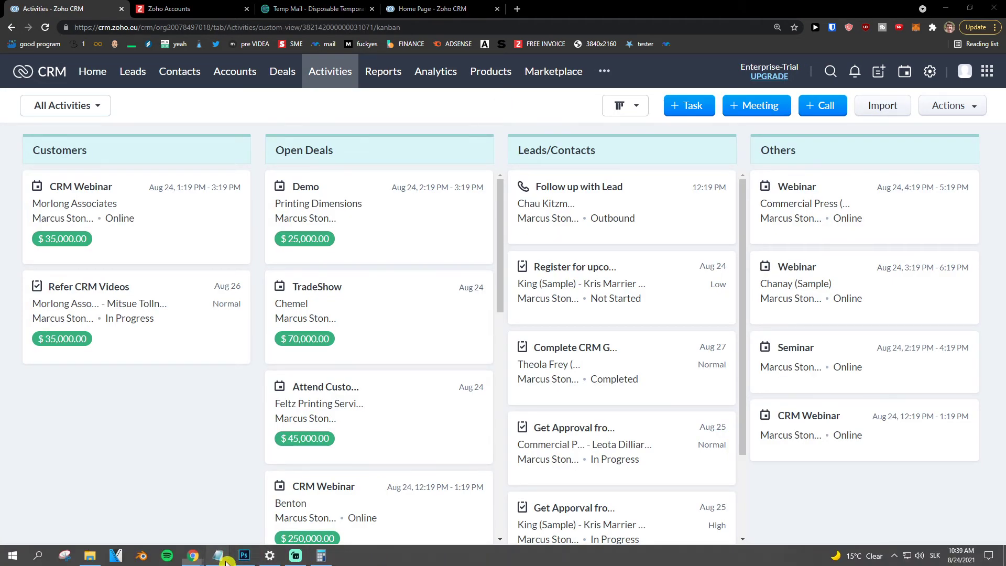
left_click(246, 521)
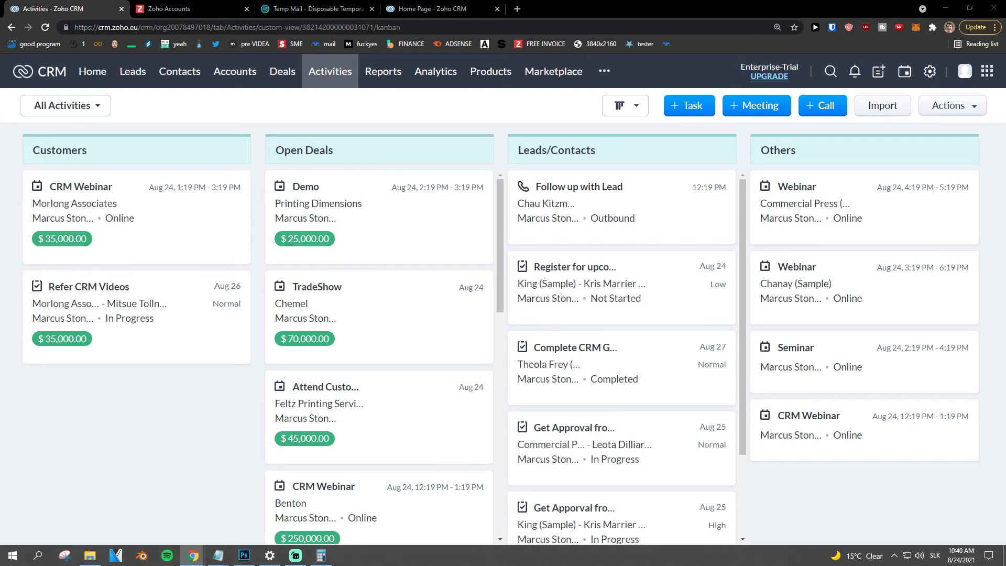
left_click(929, 71)
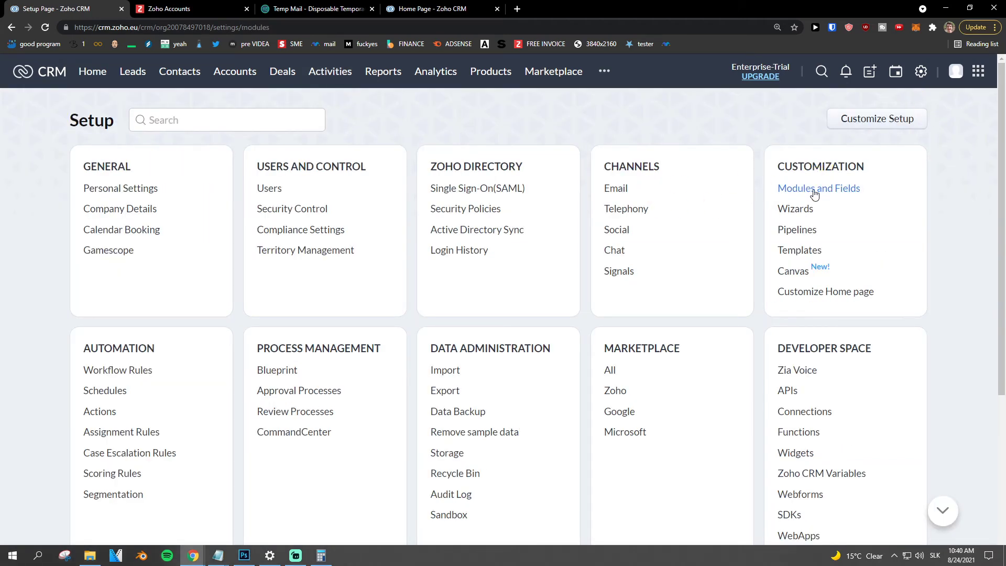
- Open the Deals Standard layout editor and show the Stage field's extra options menu
scroll(251, 248, "down", 1)
scroll(250, 249, "down", 1)
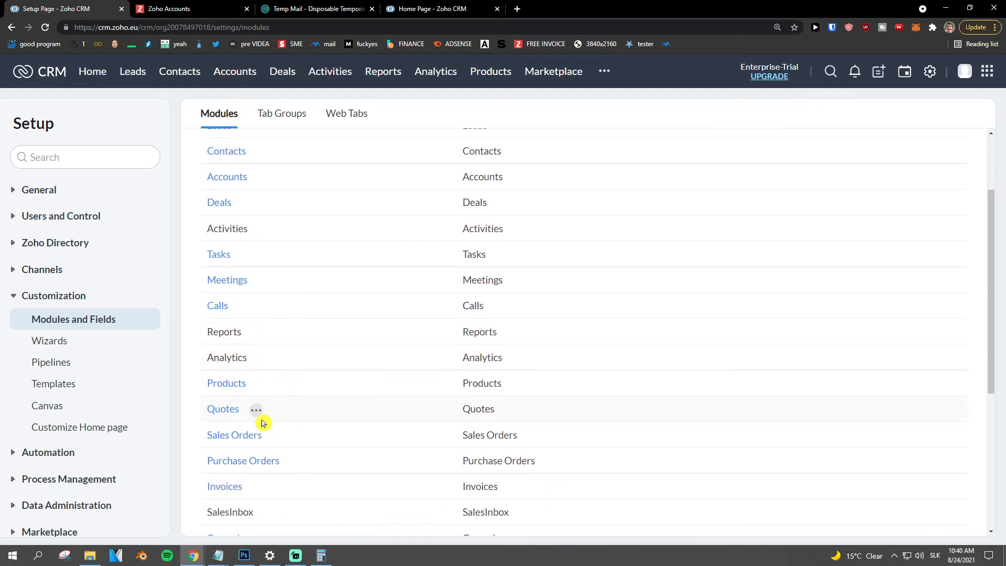
scroll(259, 418, "up", 3)
left_click(219, 313)
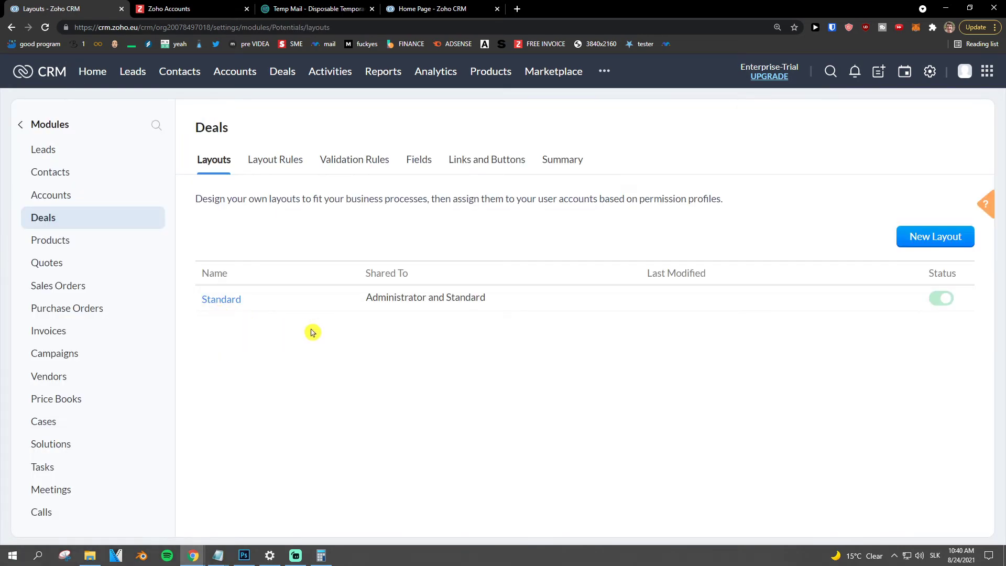
left_click(262, 294)
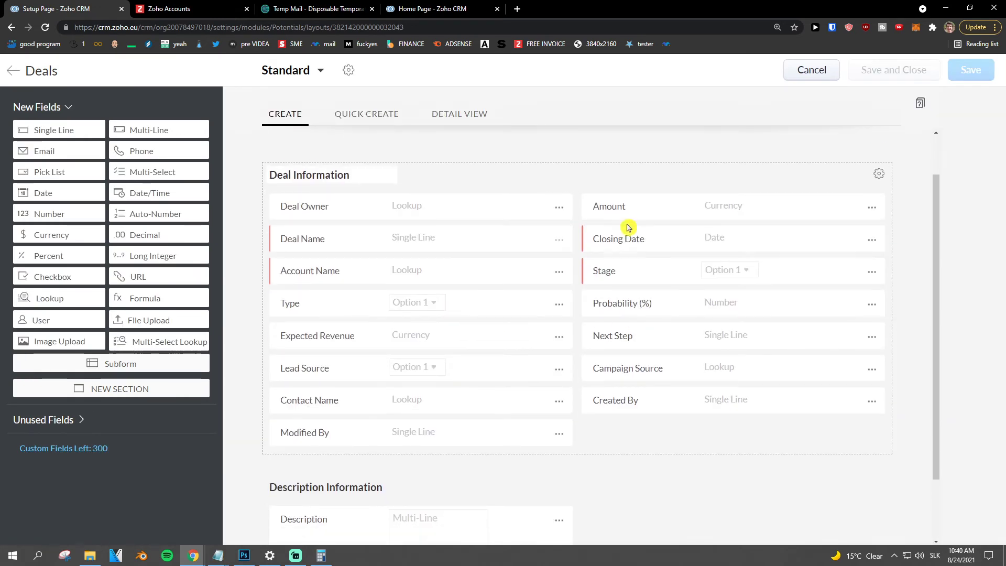
scroll(556, 319, "up", 2)
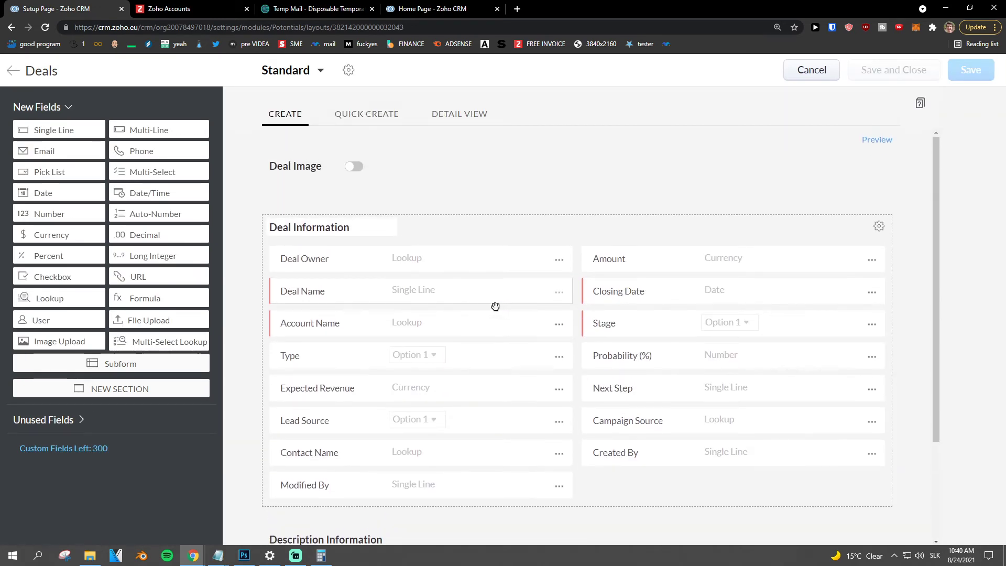
scroll(494, 242, "down", 3)
scroll(492, 305, "up", 3)
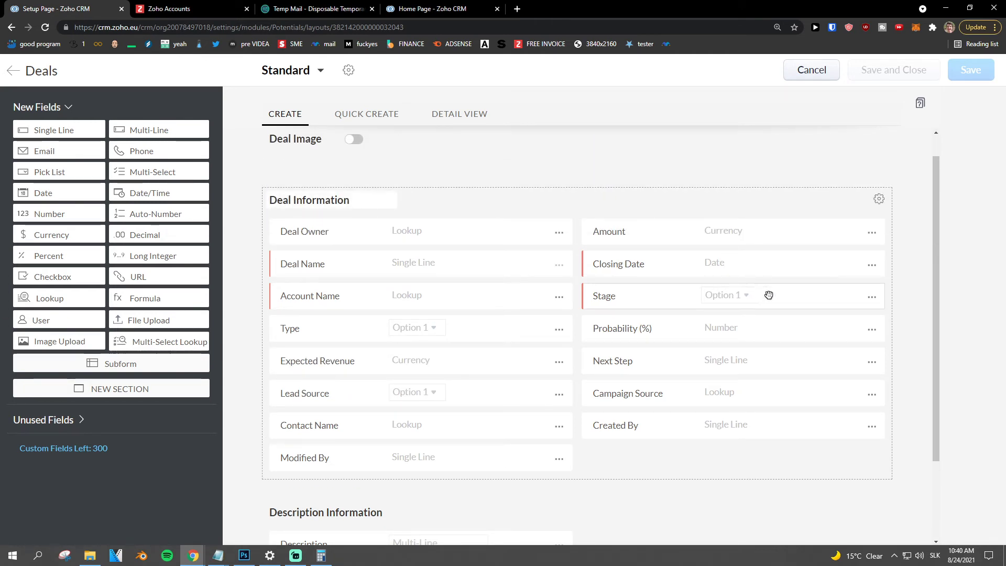
left_click(870, 296)
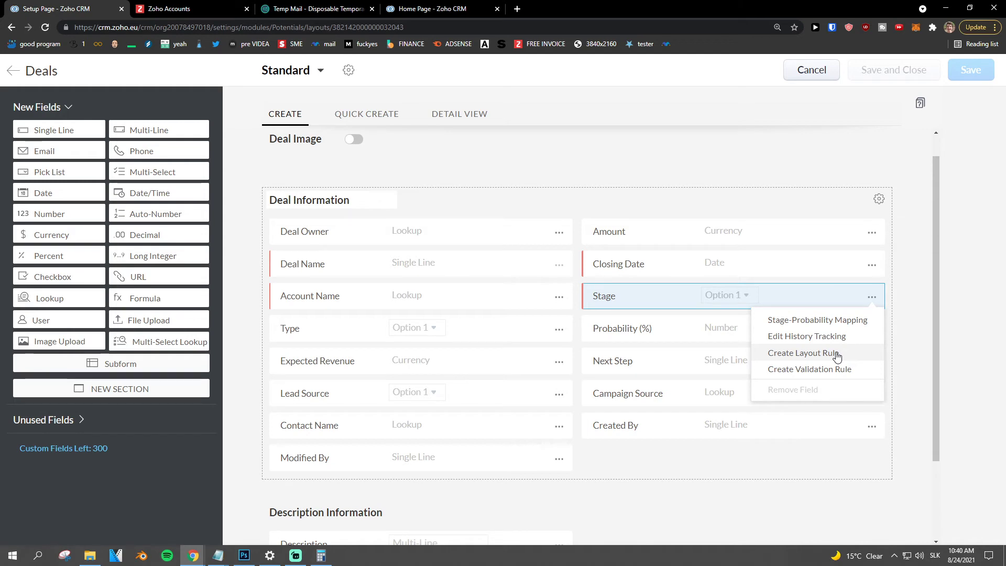
- Review the Deals stage-probability mapping, cancel without changes, and go back to the Layouts list
left_click(807, 319)
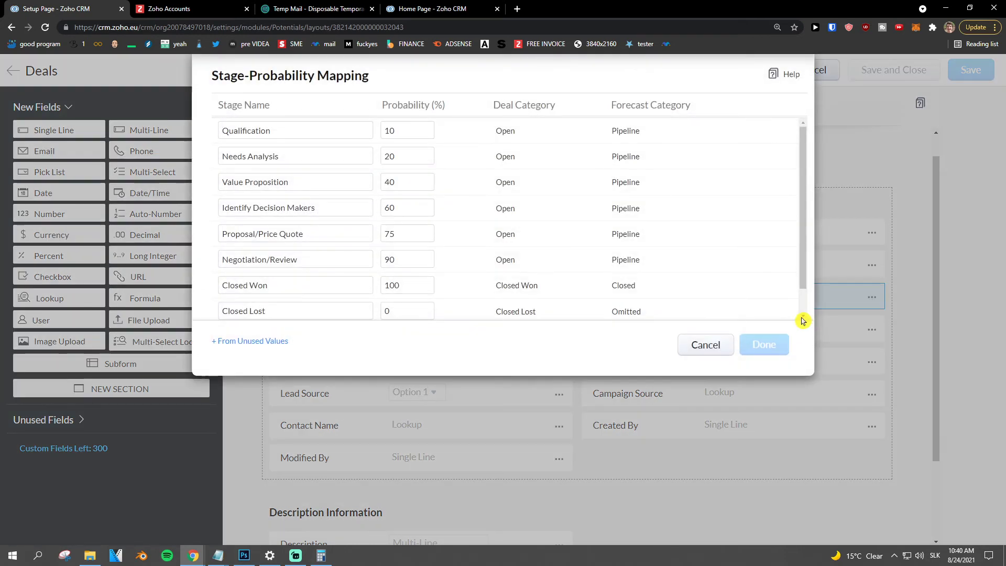
scroll(444, 229, "down", 1)
scroll(440, 181, "up", 1)
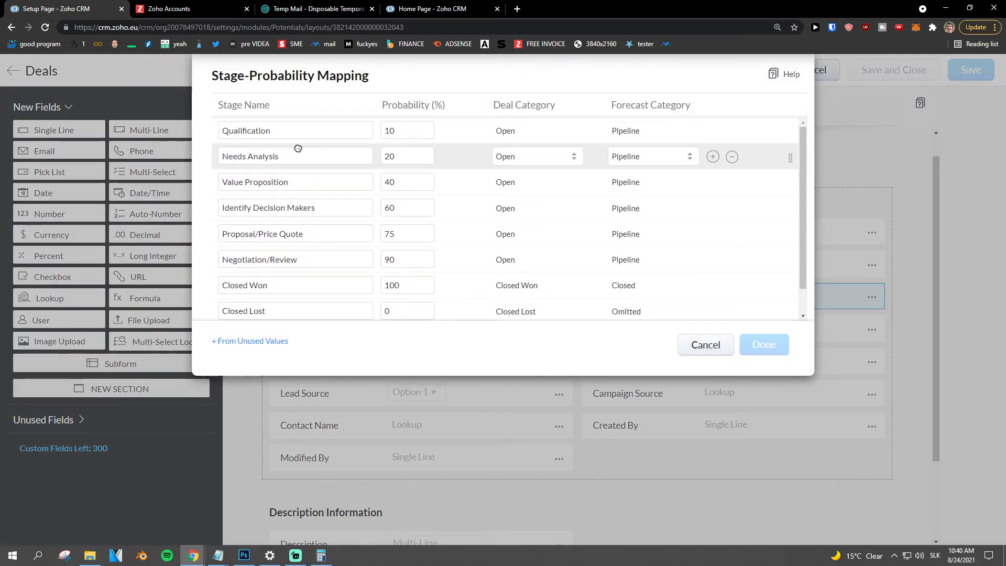
scroll(366, 199, "down", 1)
scroll(338, 228, "up", 1)
scroll(309, 241, "down", 1)
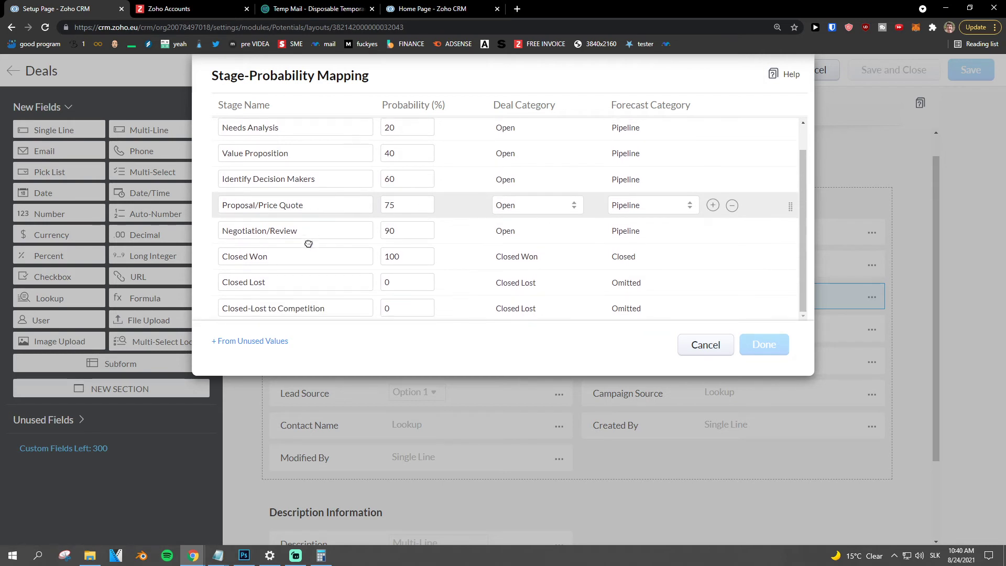
scroll(308, 243, "up", 1)
scroll(307, 242, "down", 1)
scroll(301, 240, "up", 1)
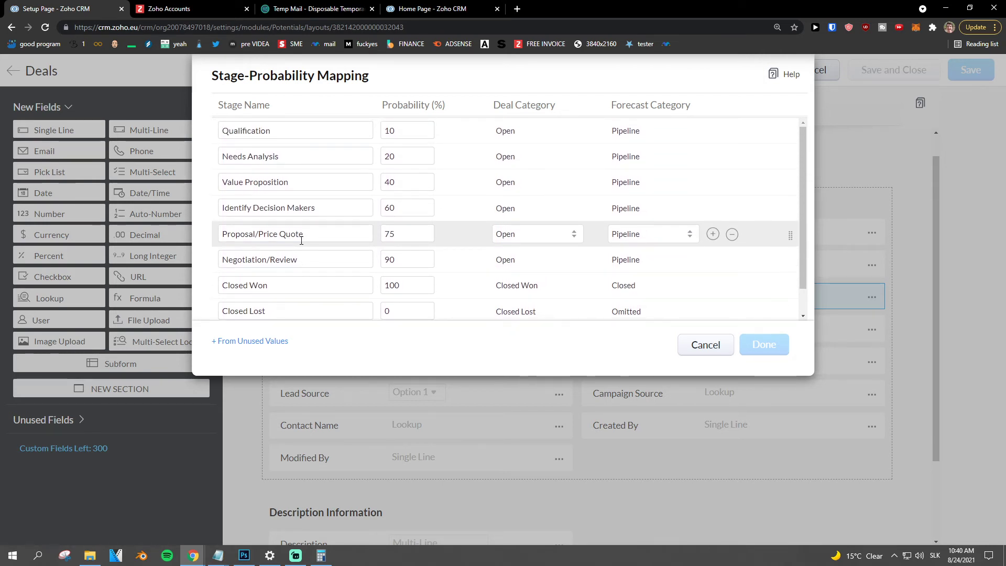
scroll(293, 238, "down", 1)
scroll(292, 237, "up", 1)
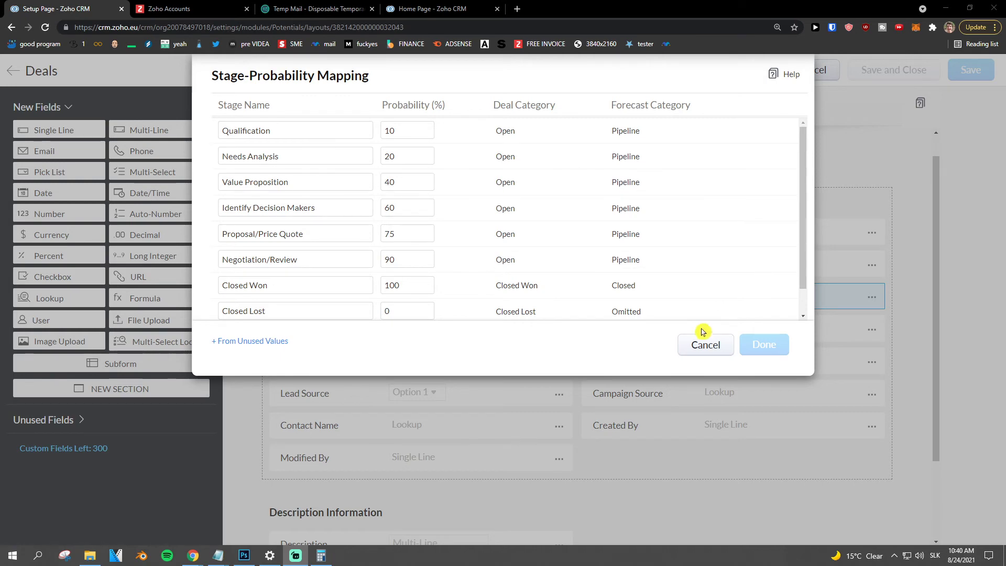
left_click(701, 344)
left_click(15, 71)
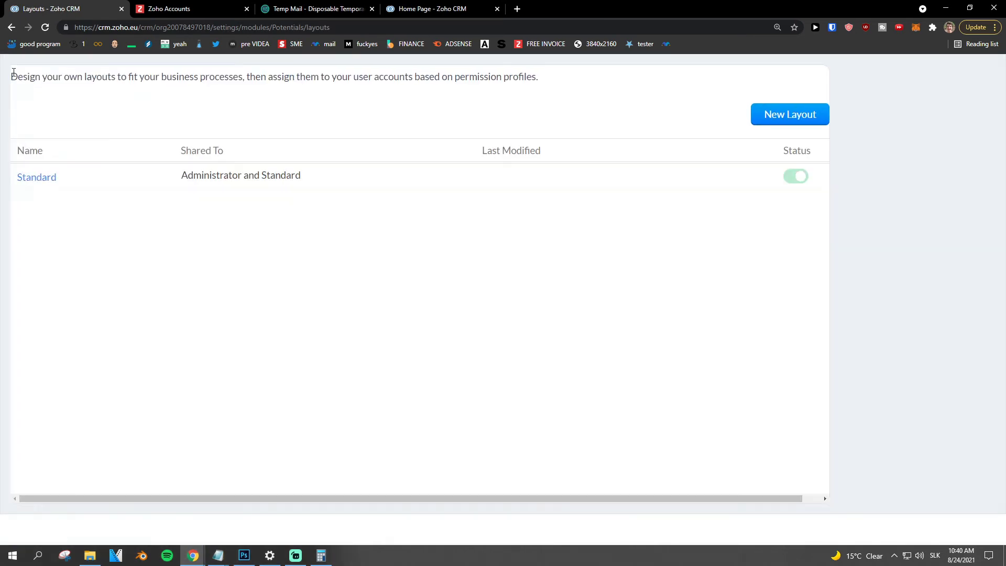
mouse_move(258, 298)
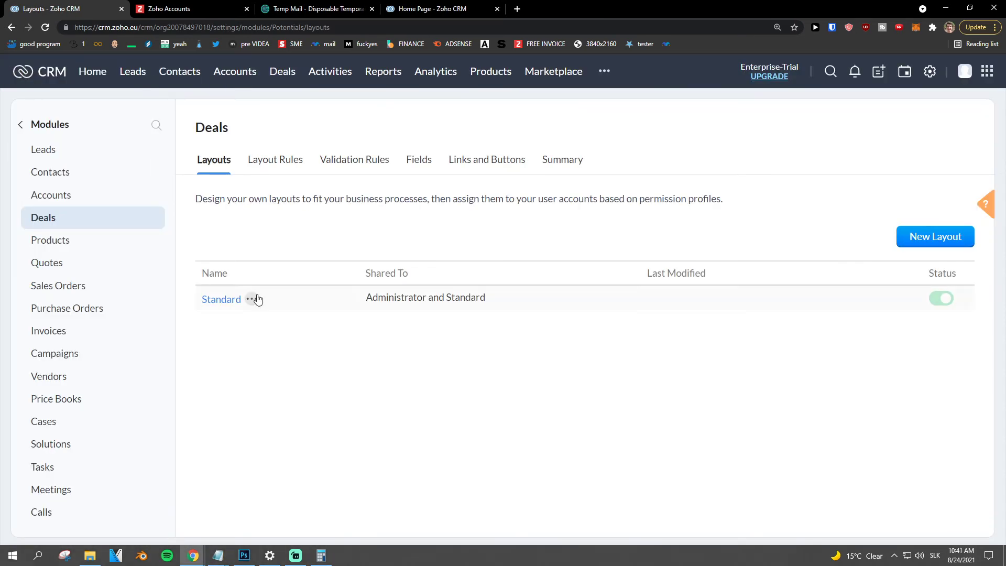
- Open the Activities module
left_click(318, 76)
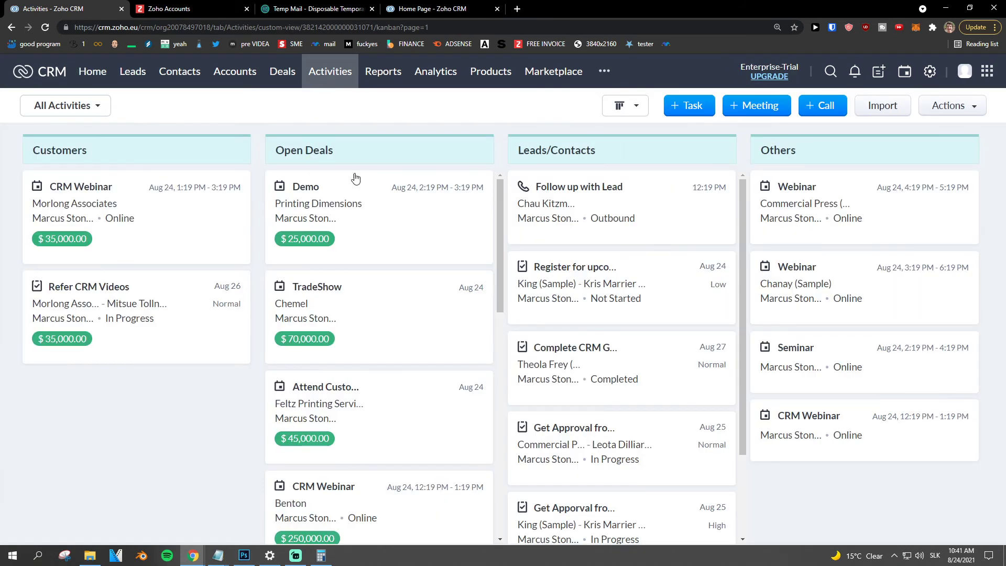
scroll(503, 202, "down", 2)
scroll(502, 203, "up", 2)
left_click(296, 556)
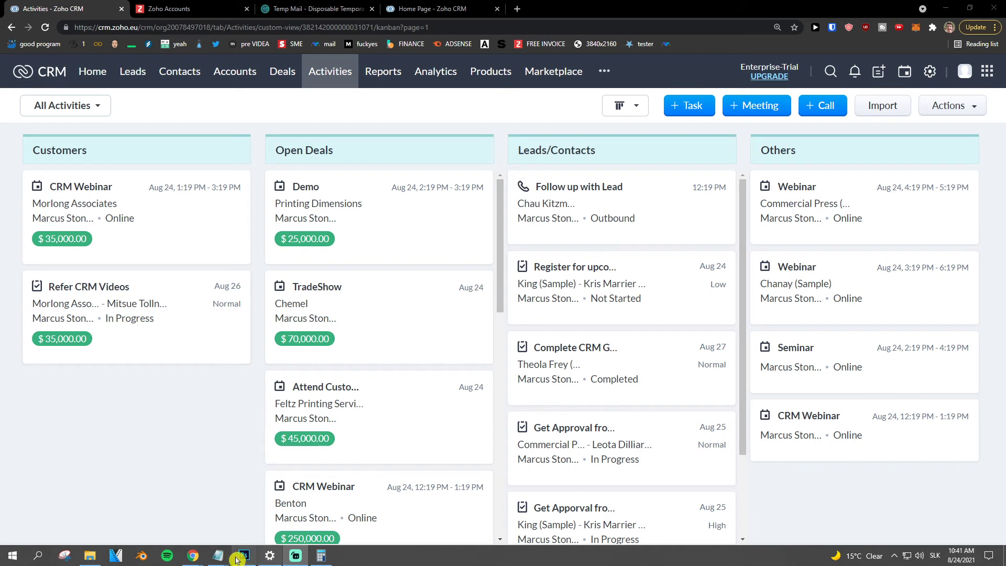
mouse_move(229, 552)
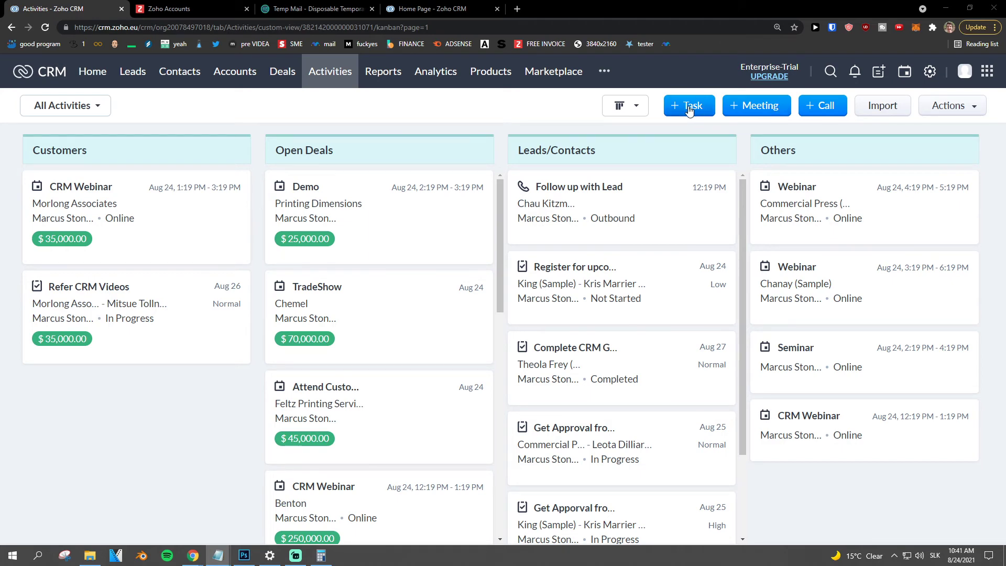
- Switch activities to List View, back to Kanban View, and begin a new task
left_click(627, 105)
left_click(636, 128)
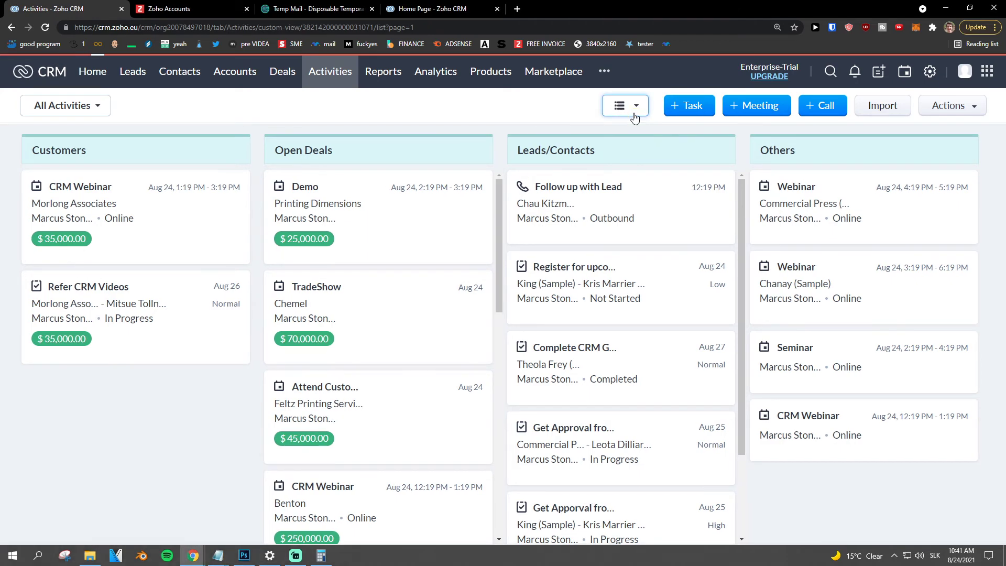
left_click(635, 106)
left_click(635, 151)
left_click(682, 106)
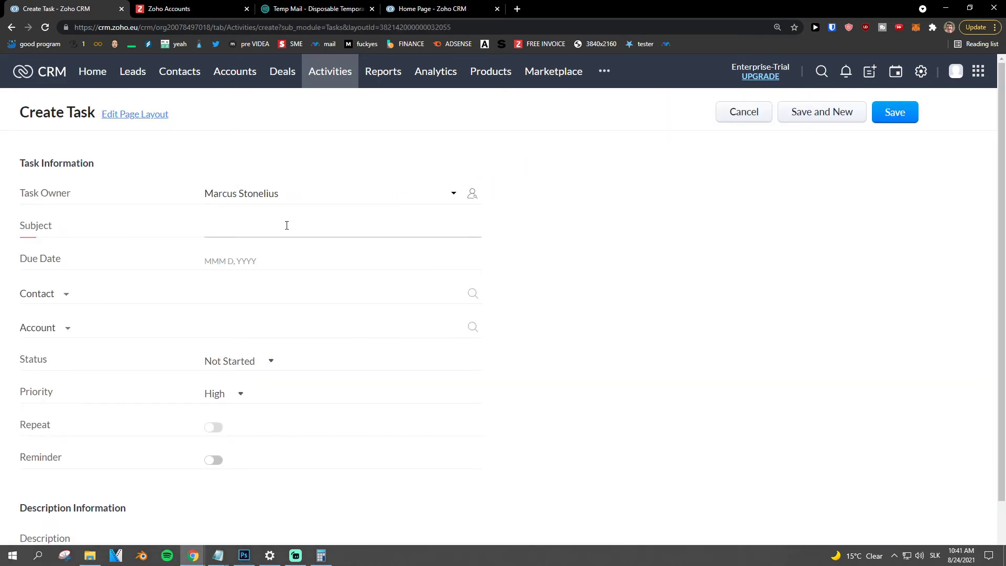
- Enter subject Lunch and set the due date to Aug 26, 2021
left_click(286, 225)
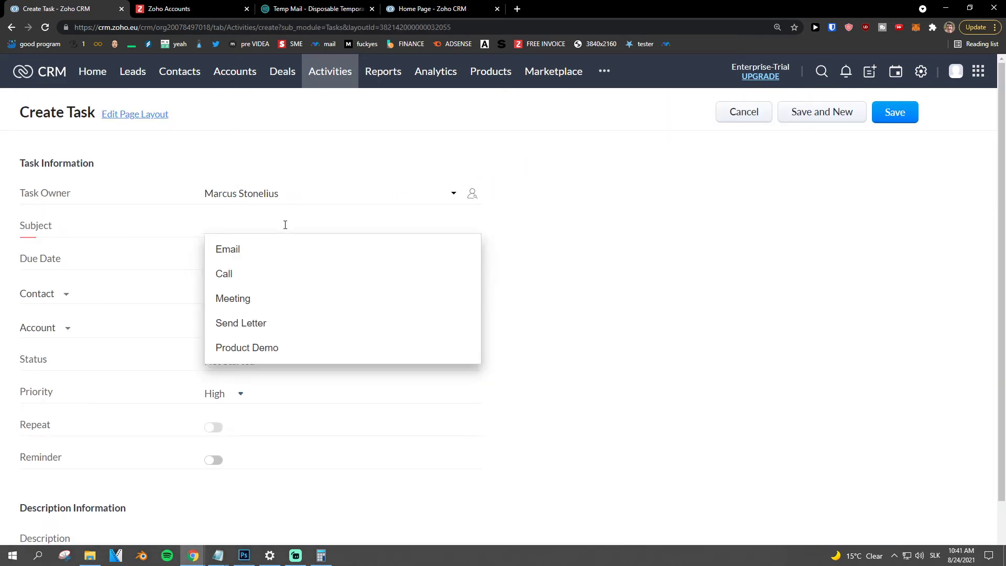
left_click(251, 260)
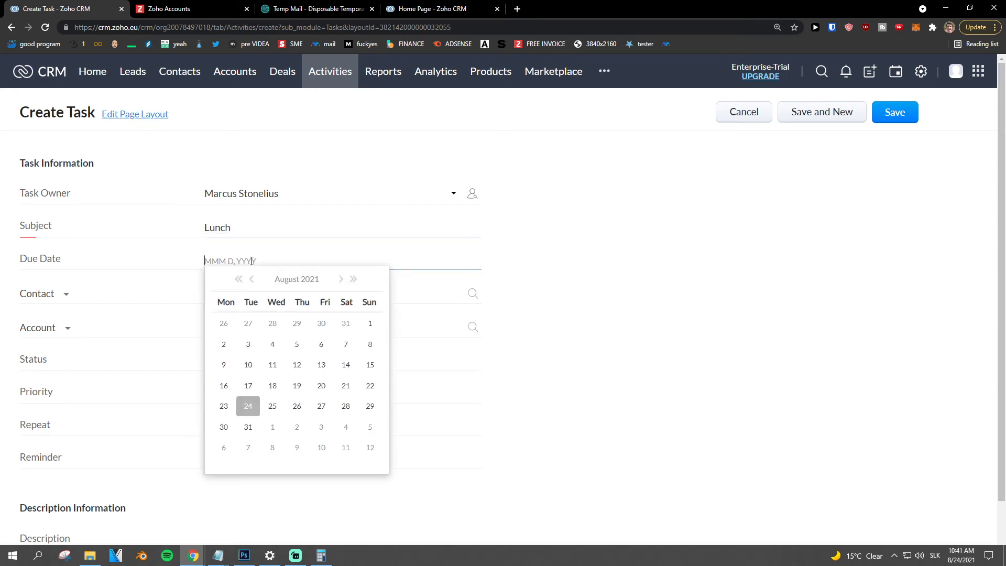
left_click(292, 406)
- Link the task to the Sun Contact Company contact
left_click(218, 291)
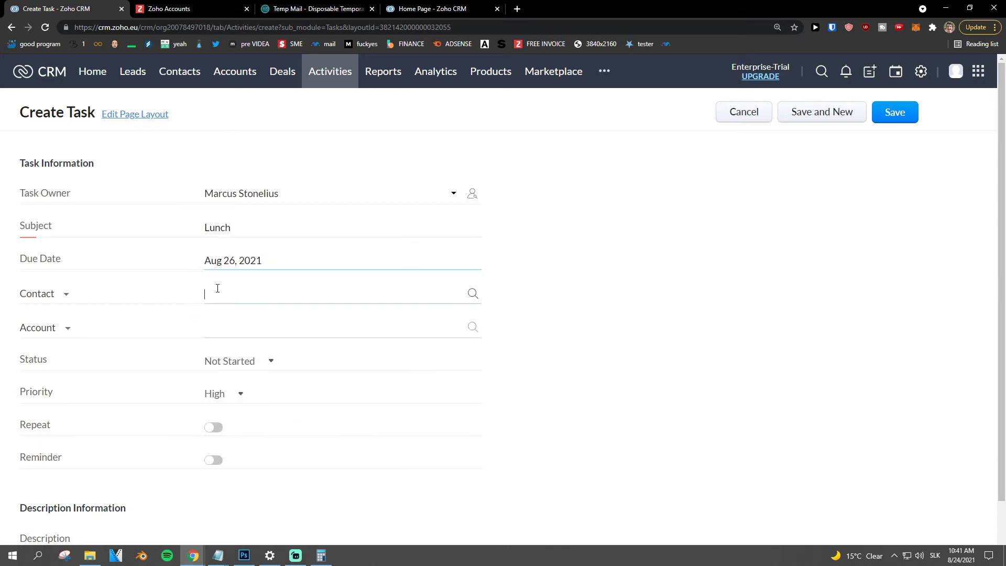
type("sun")
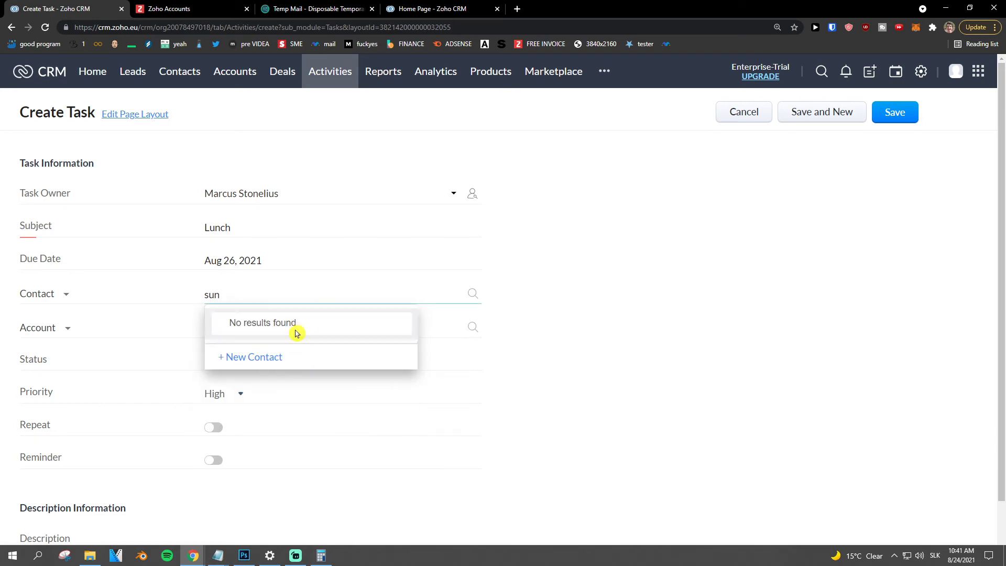
double_click(271, 299)
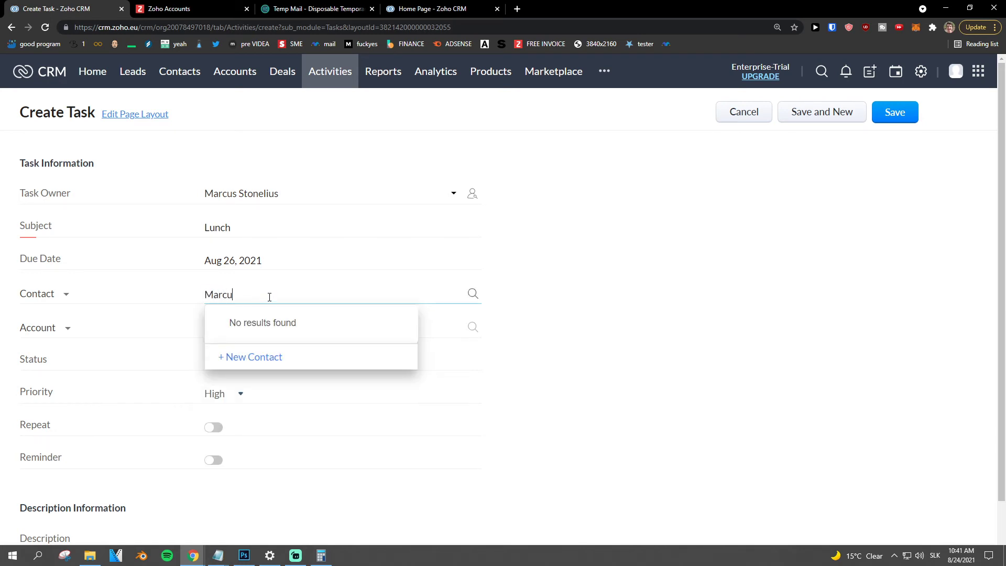
left_click(272, 322)
left_click(260, 326)
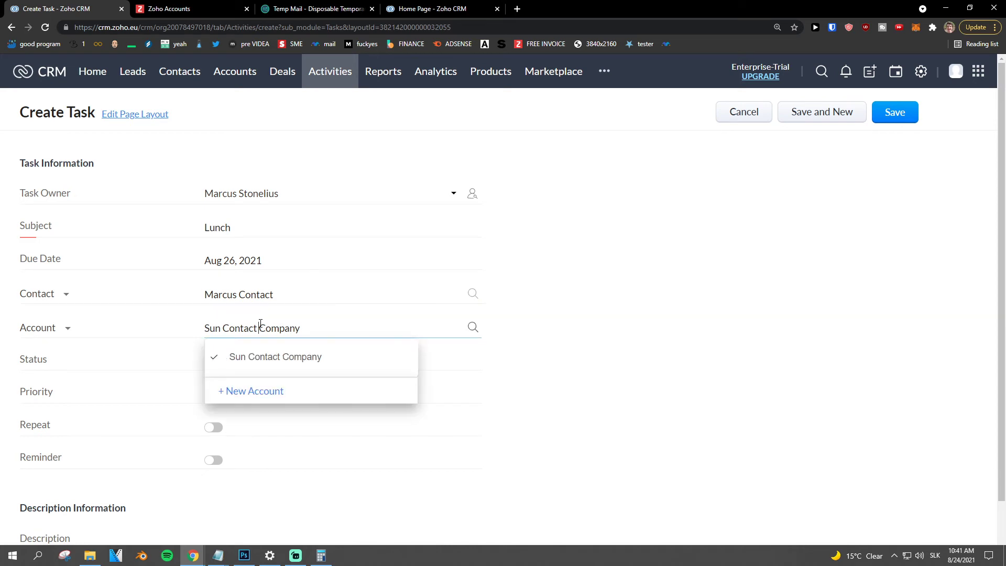
left_click(176, 337)
scroll(181, 337, "down", 1)
- Set the task status to In Progress, keeping priority High
left_click(233, 310)
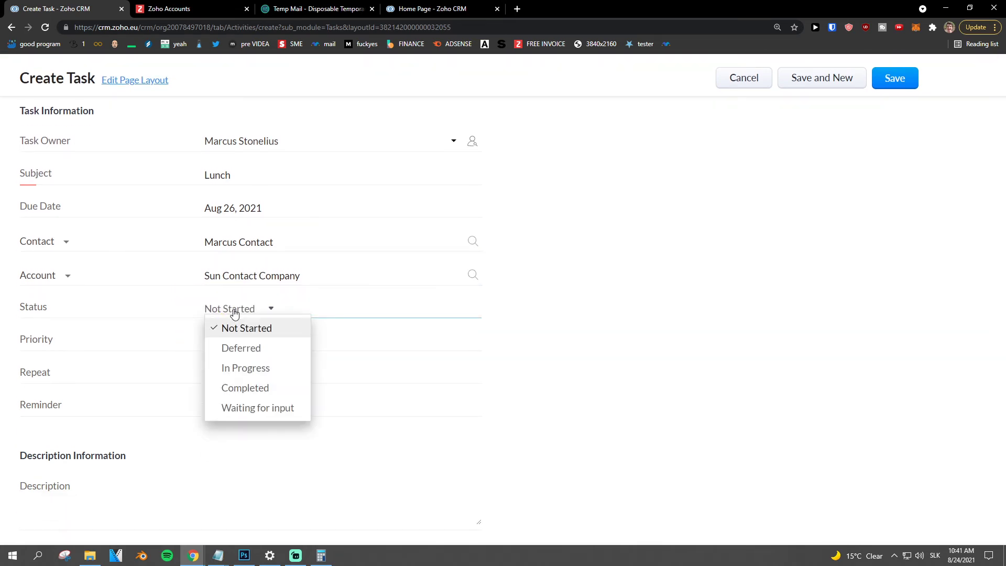
left_click(262, 368)
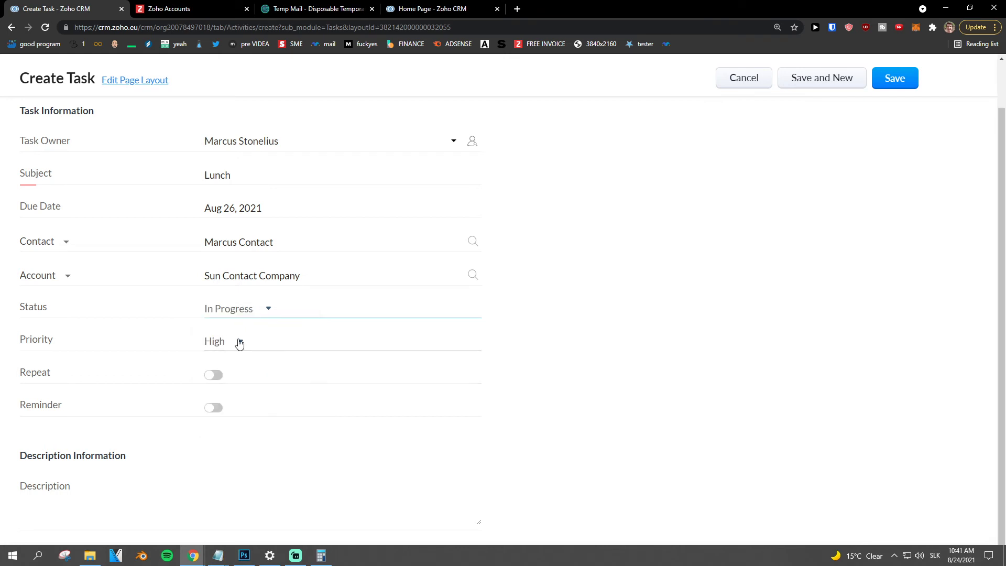
left_click(233, 345)
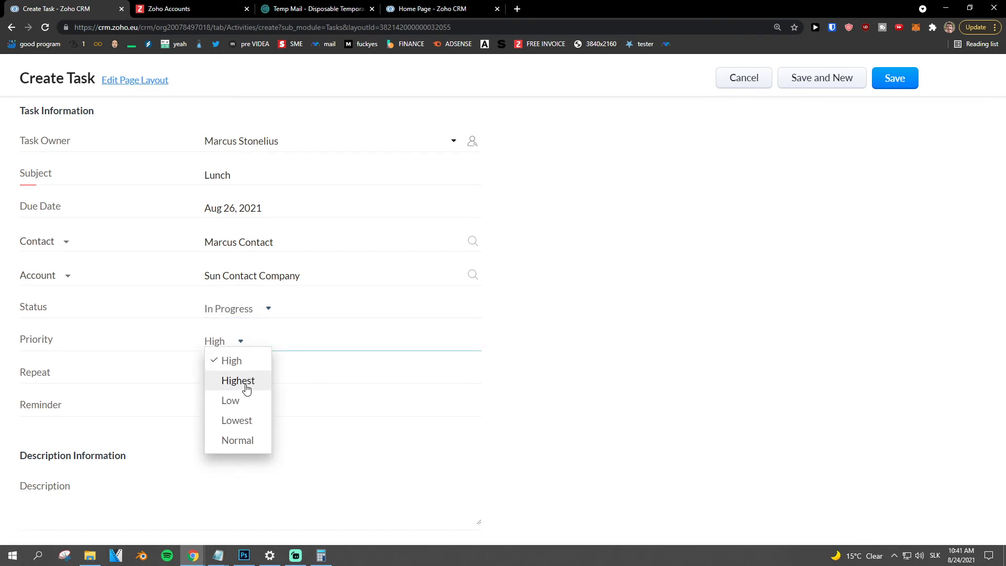
left_click(168, 352)
- Leave the task's Repeat and Reminder options switched off
scroll(224, 348, "down", 1)
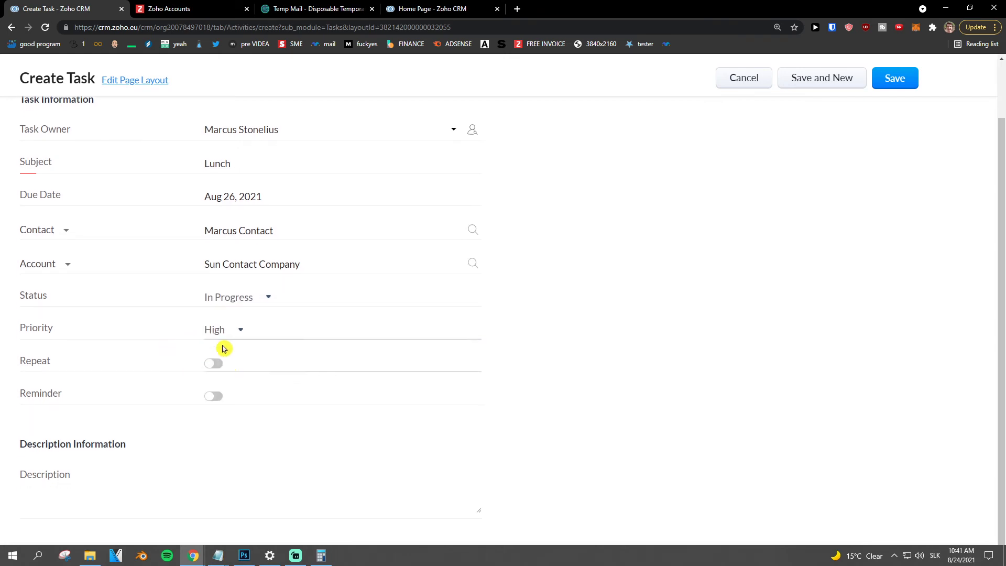
left_click(214, 364)
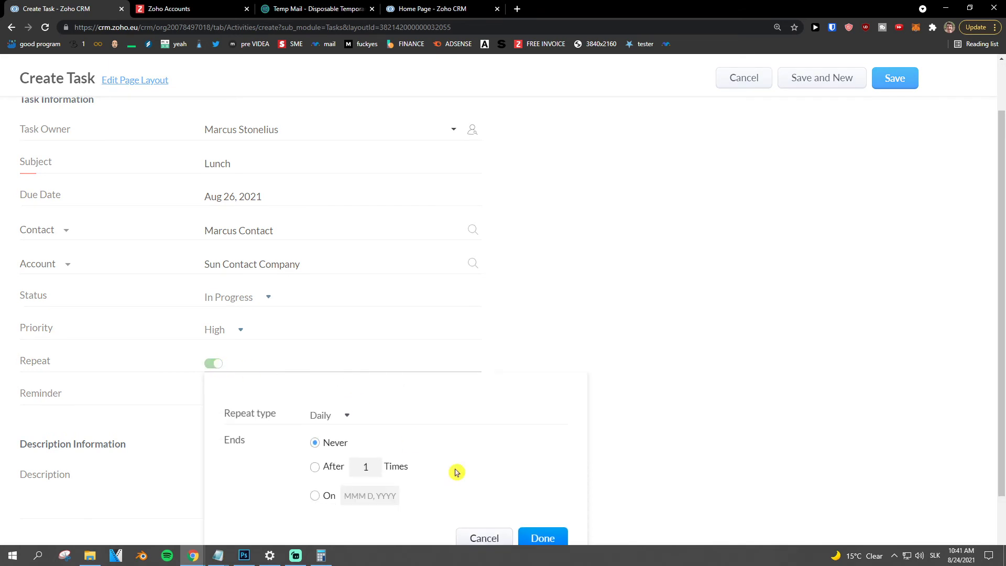
left_click(484, 539)
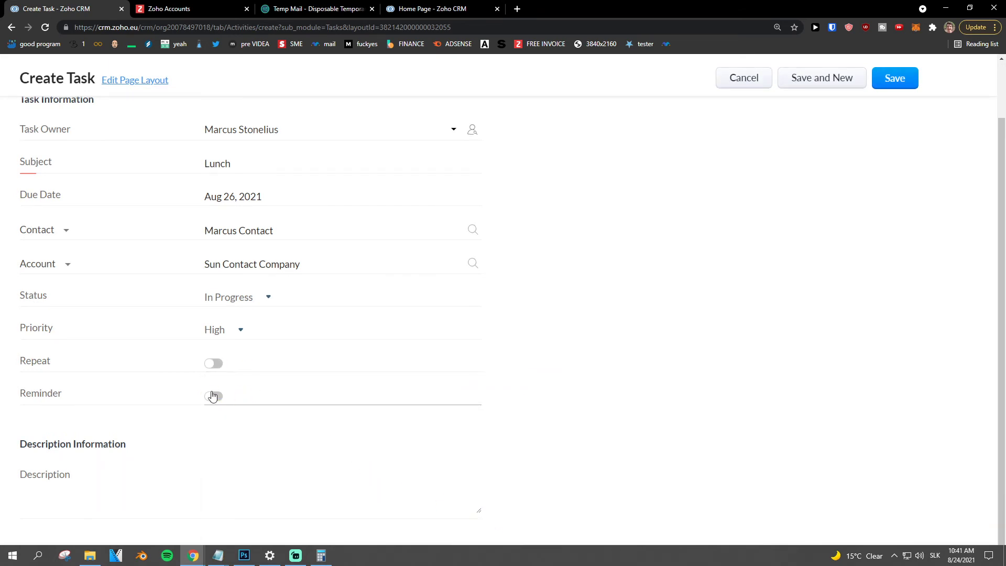
left_click(212, 397)
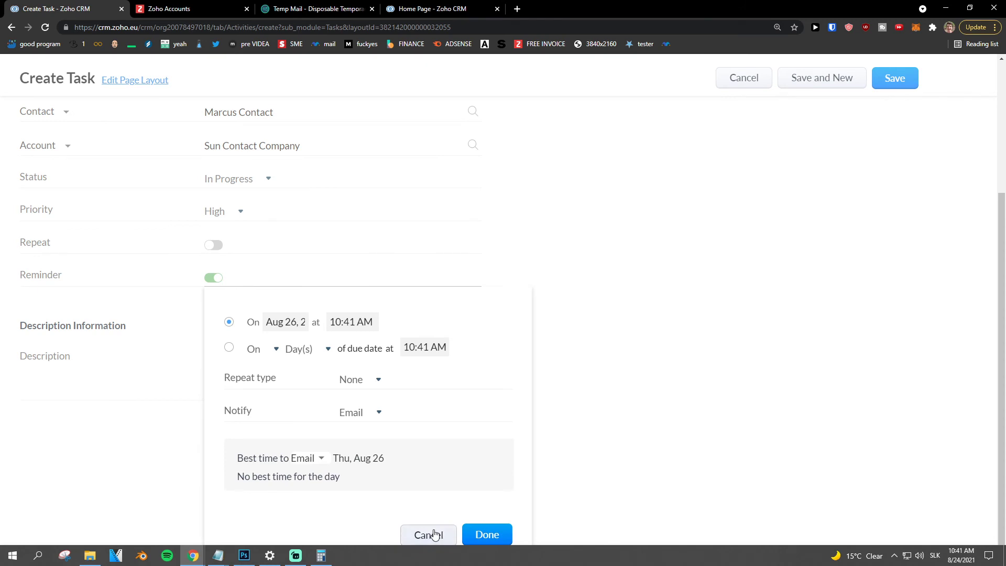
left_click(434, 534)
scroll(580, 336, "up", 2)
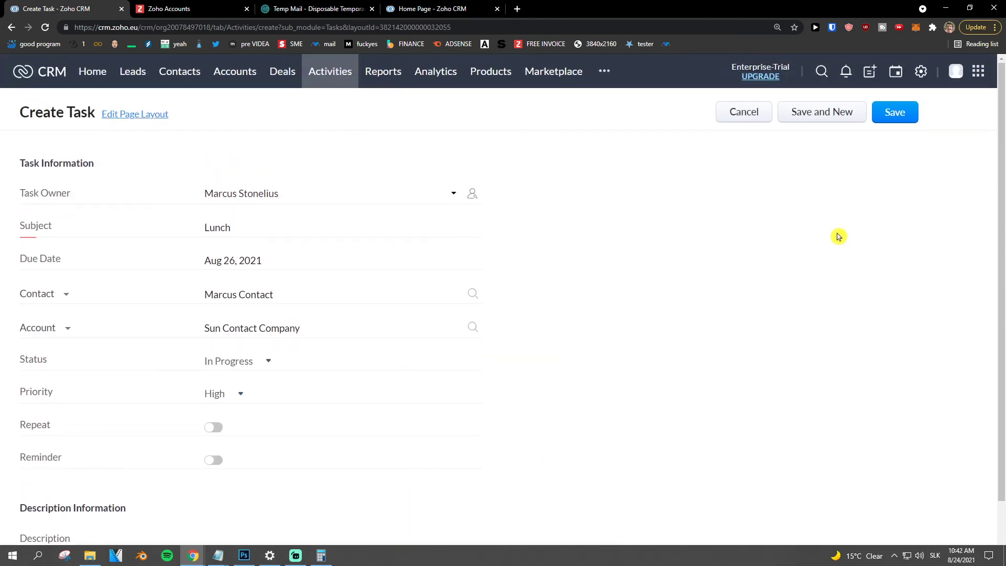
- Save the Lunch task, look over its details, and open the 11-record Deals list
left_click(886, 122)
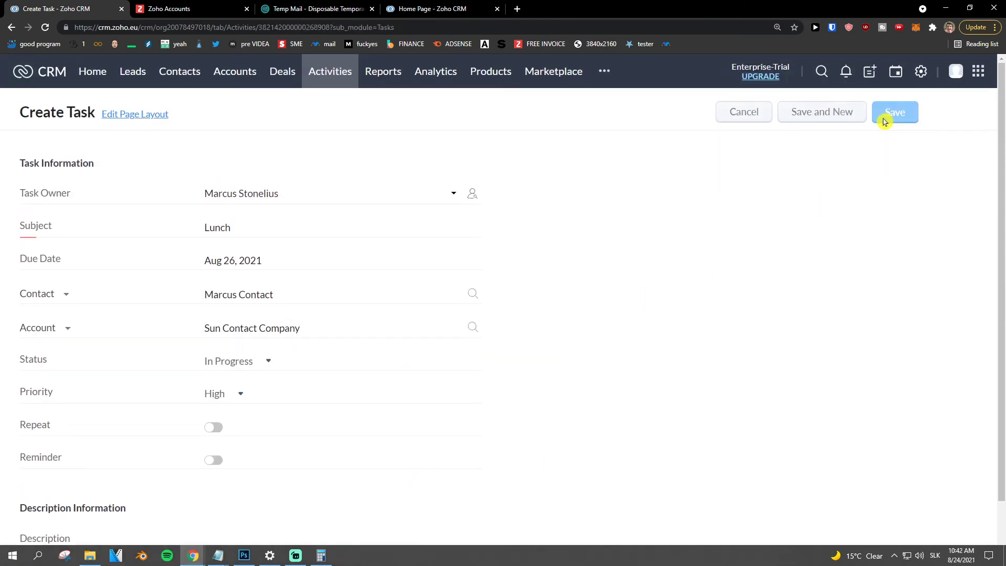
scroll(544, 250, "down", 4)
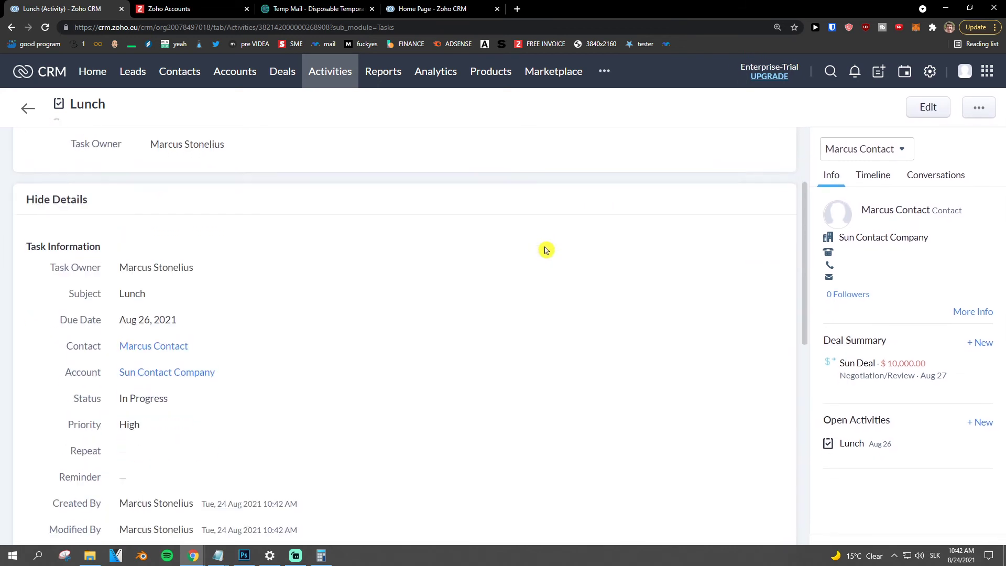
scroll(545, 250, "down", 1)
scroll(542, 251, "down", 5)
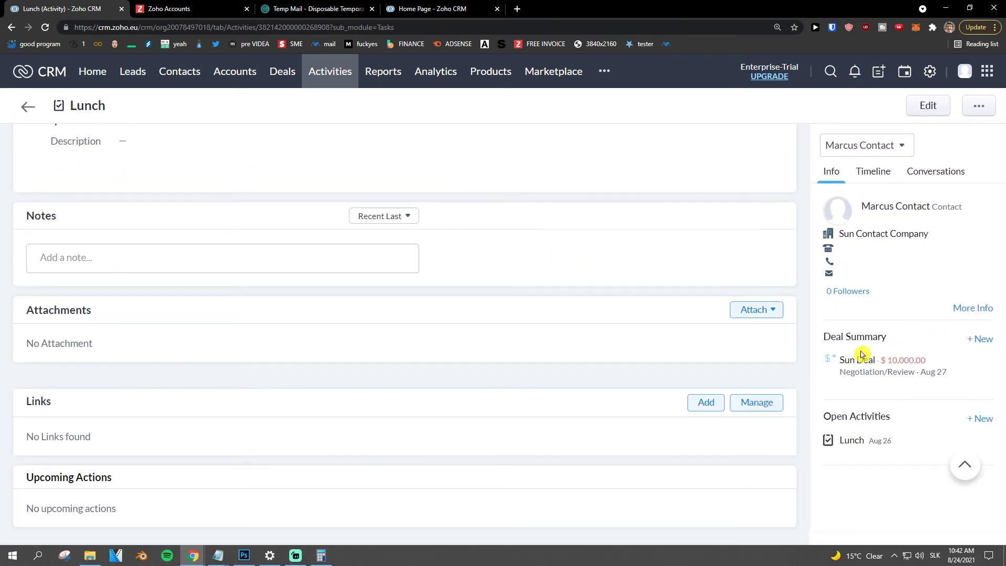
scroll(729, 364, "up", 10)
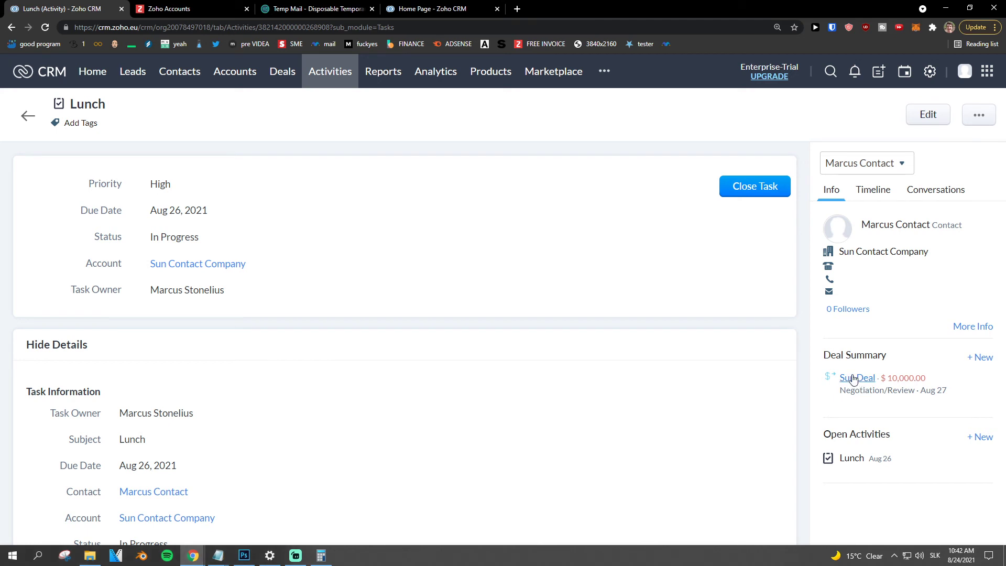
left_click(286, 74)
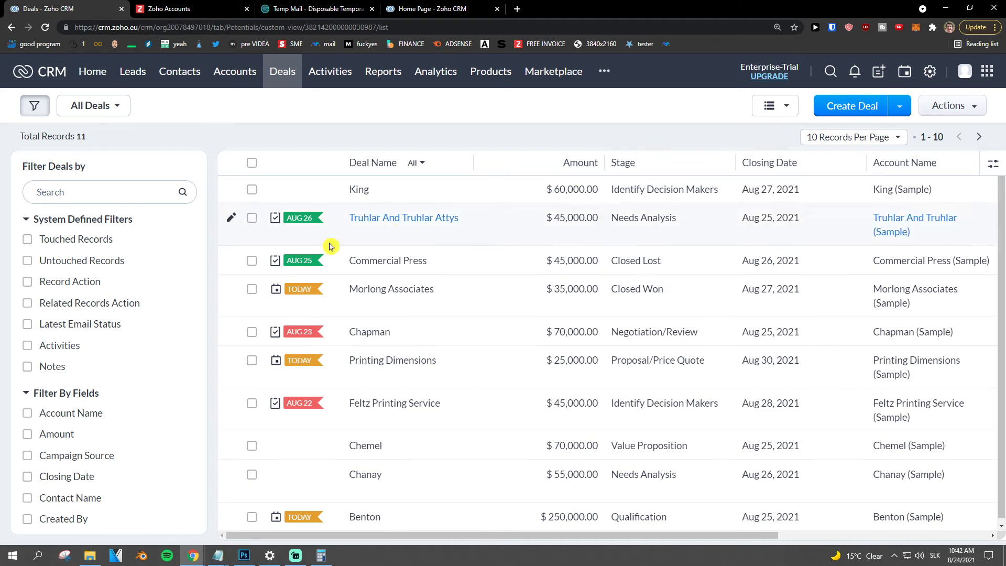
- Browse the Accounts list's view styles, kanban settings and import options without changes
scroll(330, 246, "down", 1)
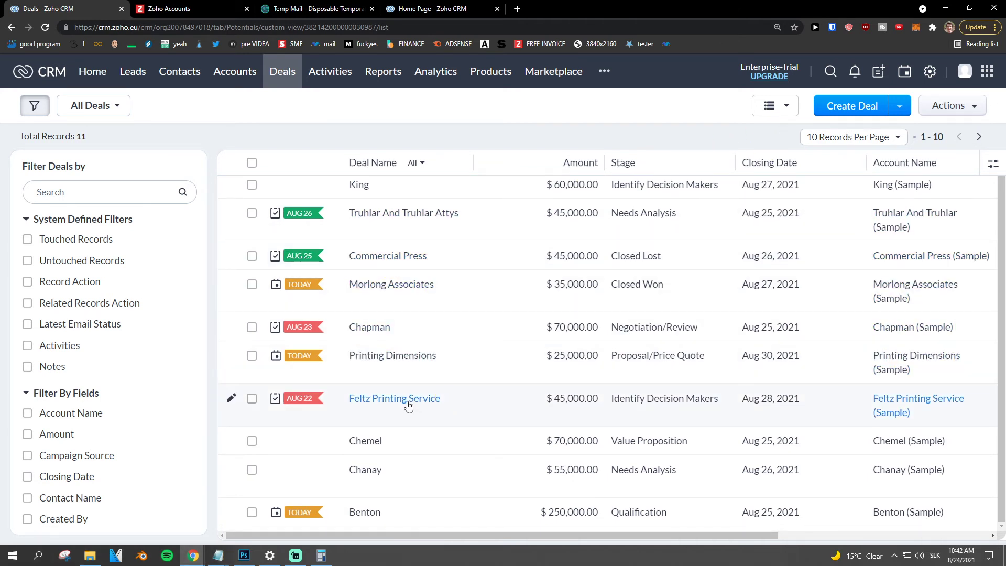
scroll(382, 215, "up", 1)
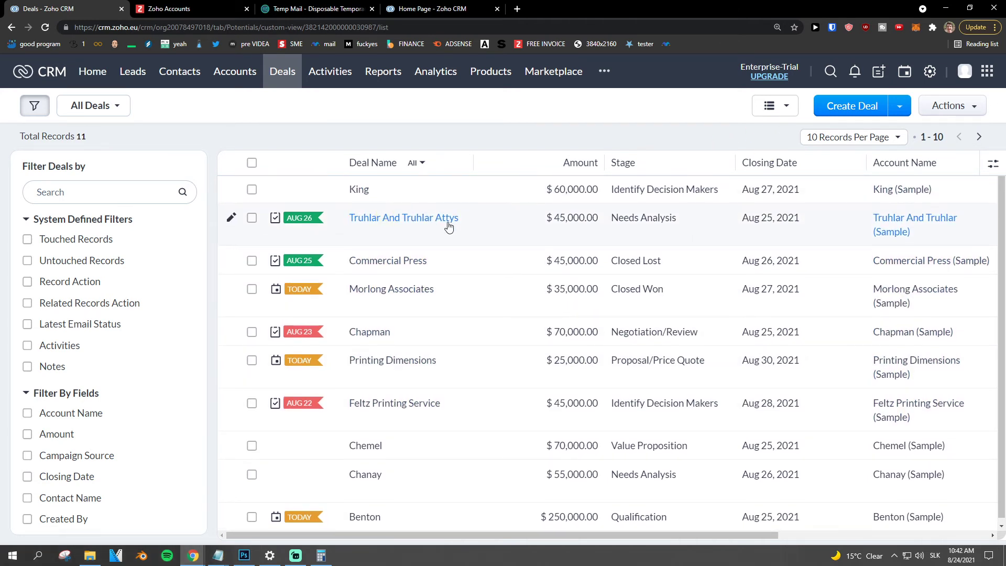
left_click(226, 77)
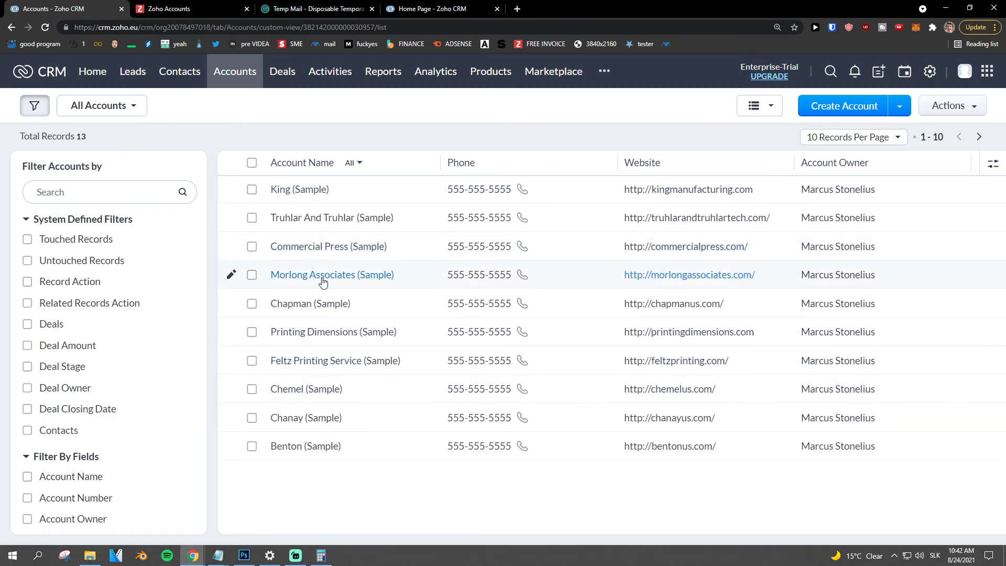
left_click(762, 110)
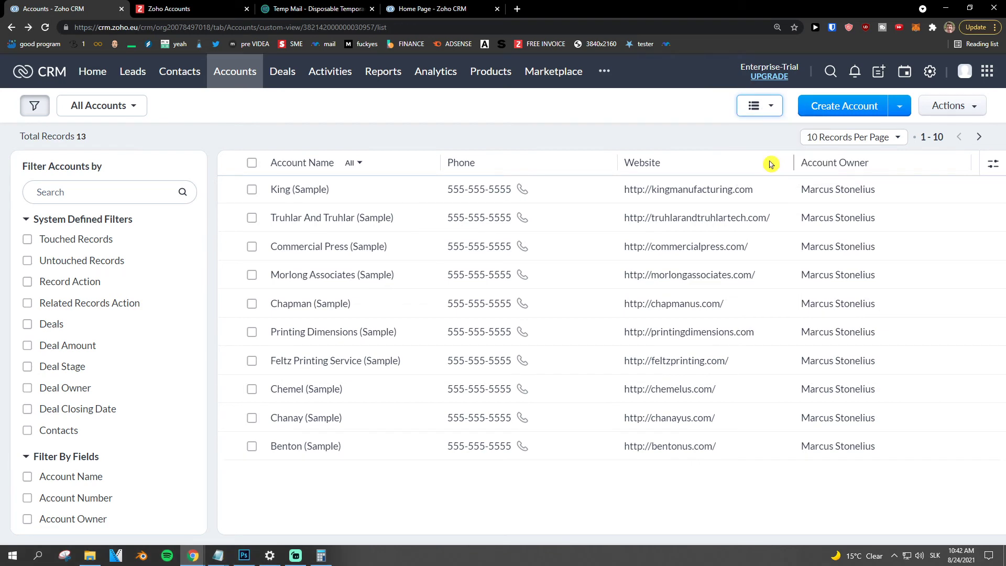
left_click(767, 107)
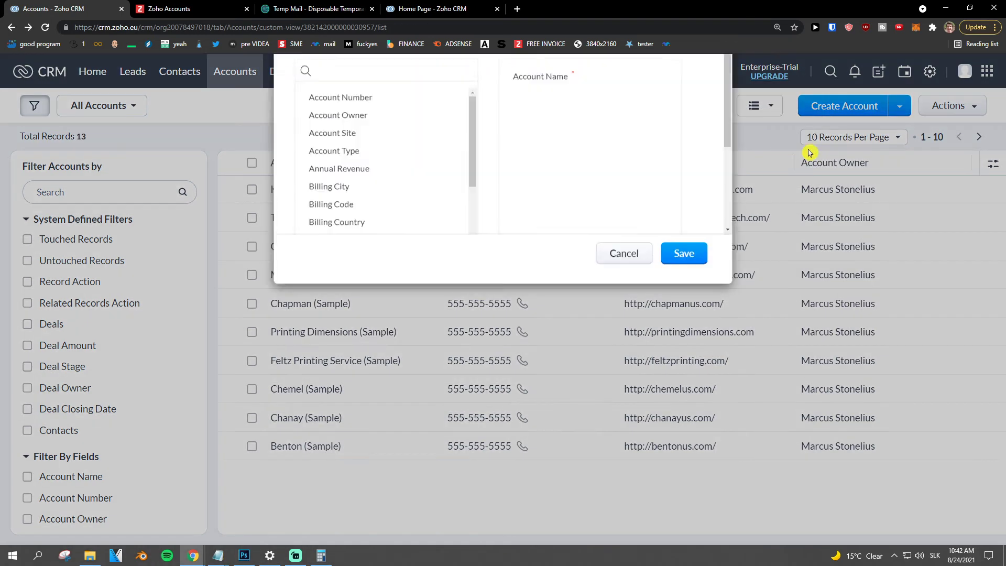
left_click(624, 511)
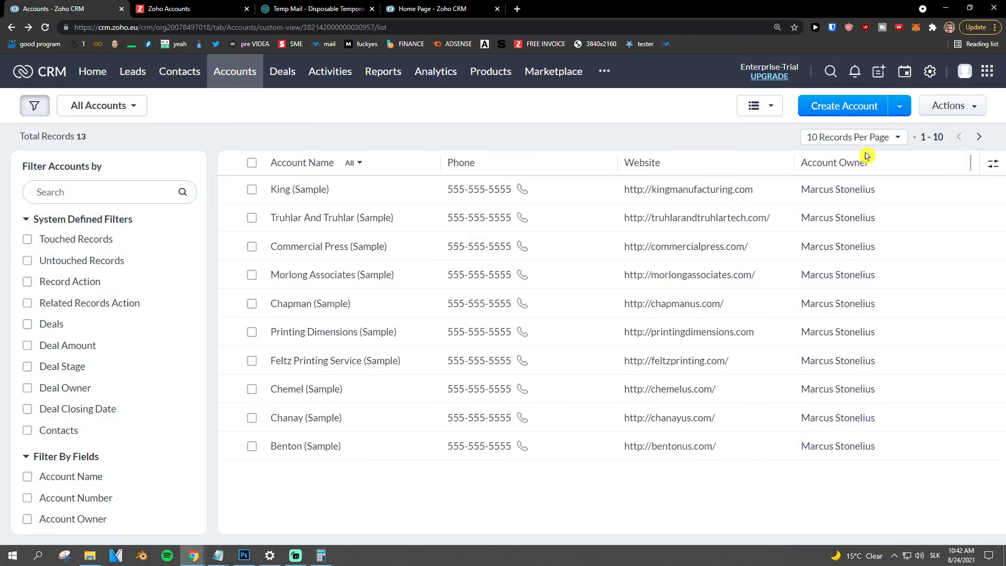
left_click(909, 110)
- Visit the Contacts and Leads lists, then return to Contacts
left_click(191, 74)
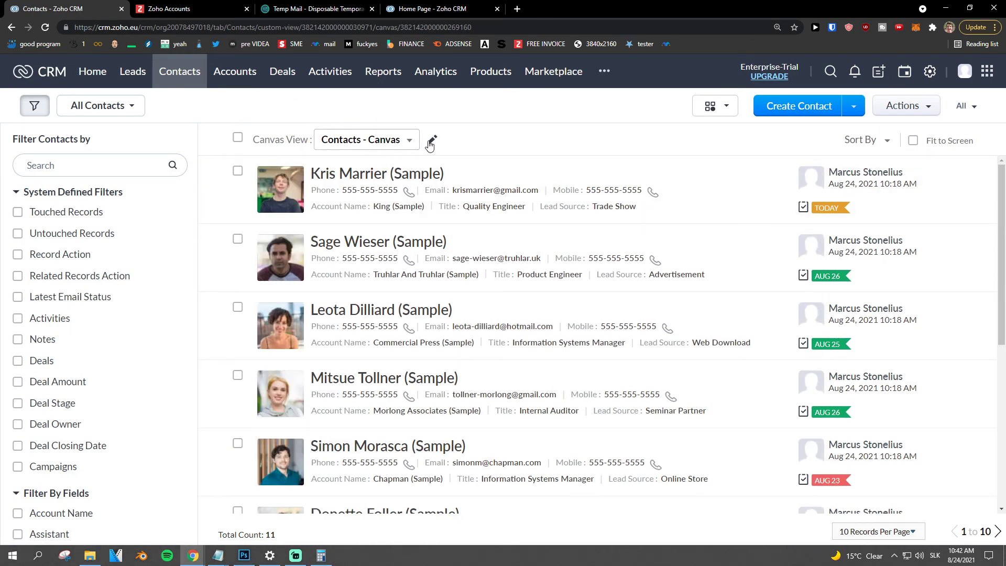
left_click(430, 142)
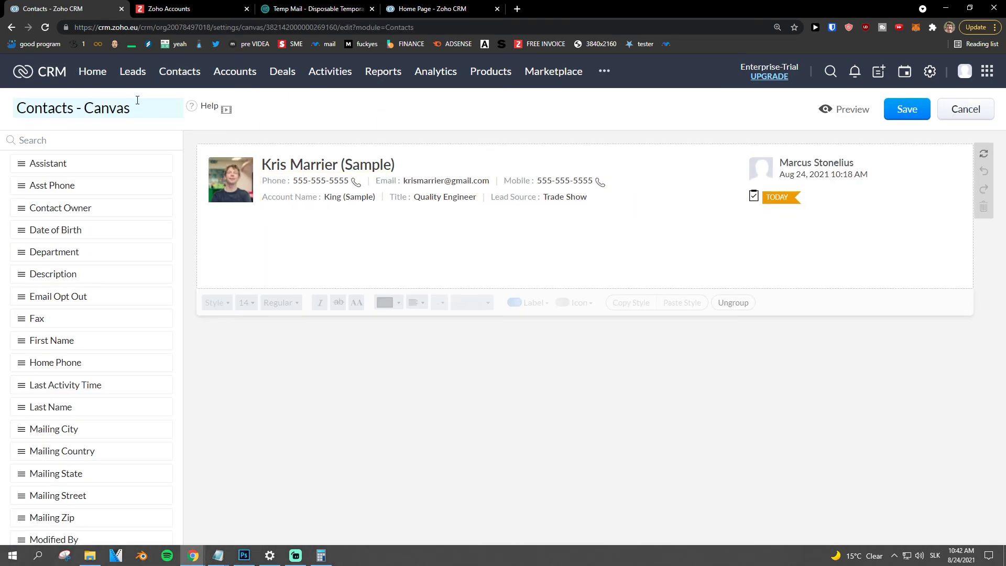
left_click(126, 80)
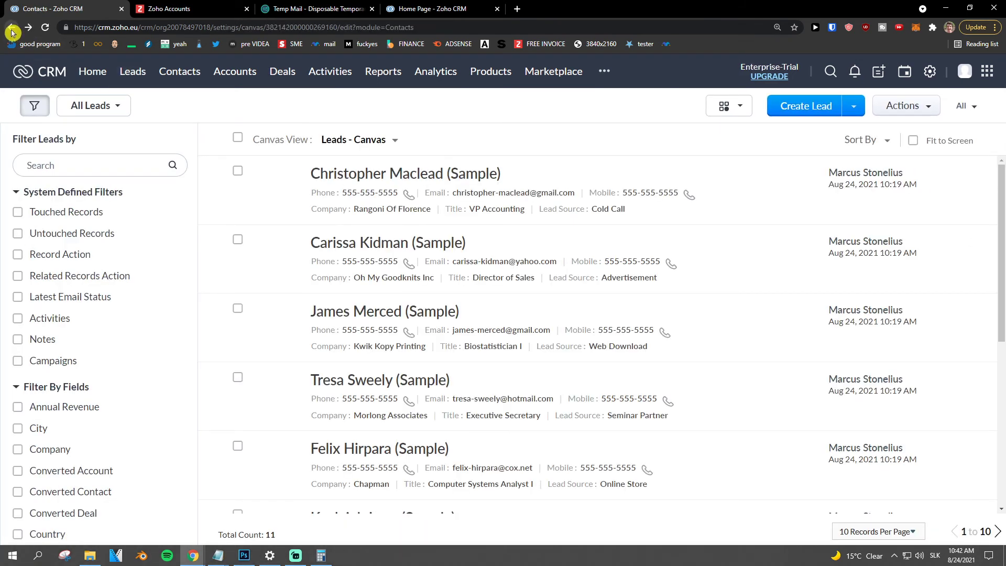
left_click(12, 28)
left_click(11, 29)
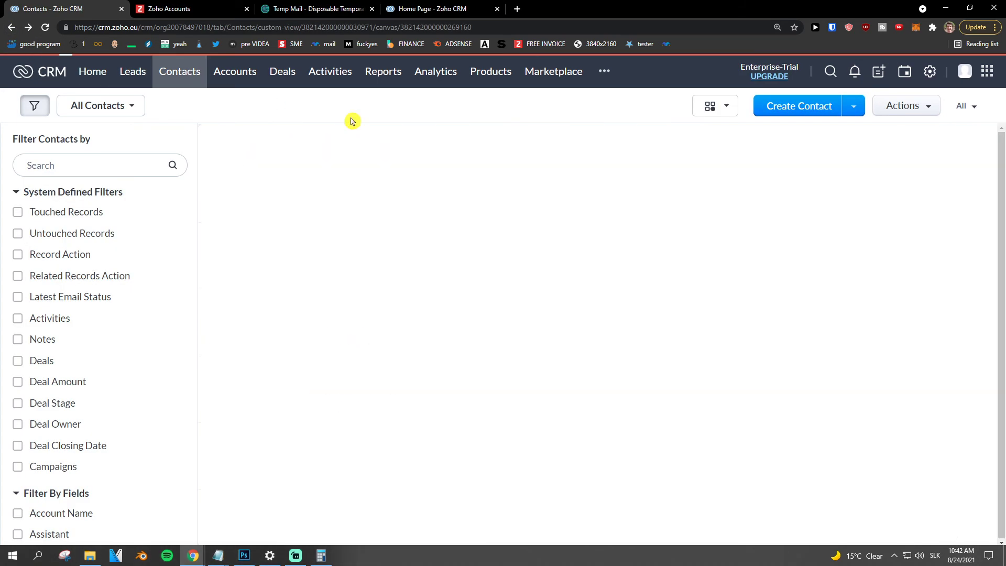
- Open the Sun Contact Company contact on page 2 and scroll to its Deals
scroll(781, 285, "down", 6)
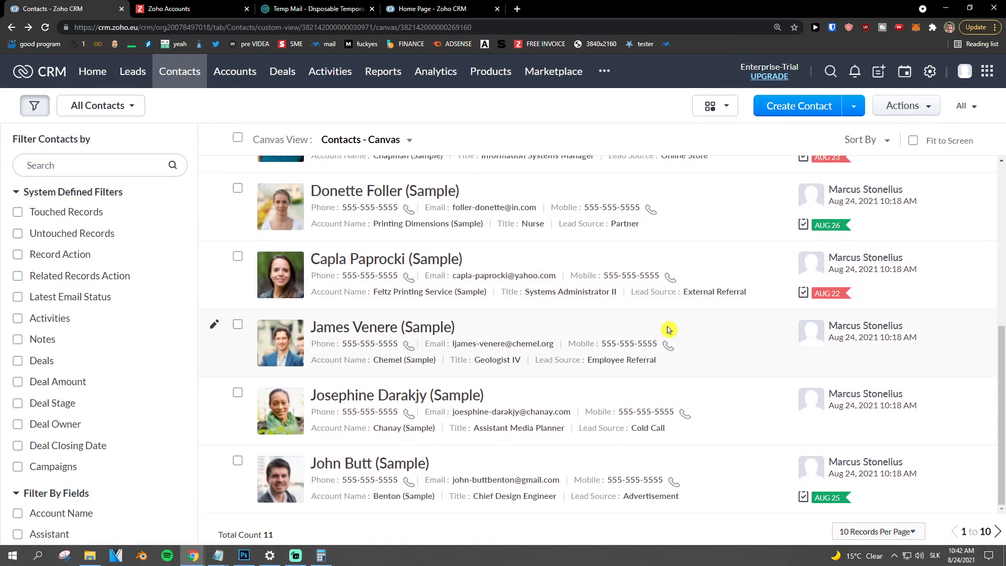
left_click(996, 531)
left_click(367, 176)
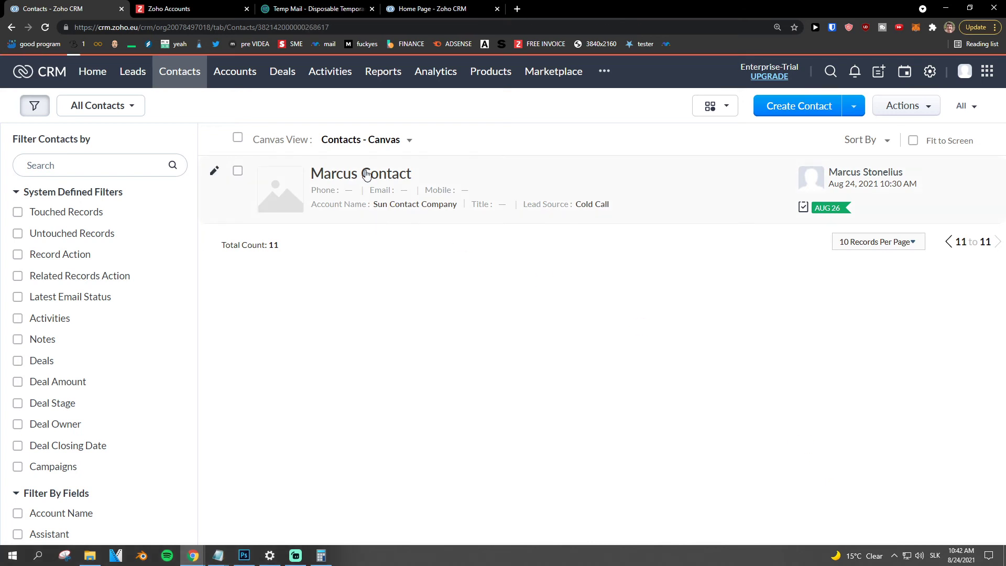
scroll(366, 309, "down", 2)
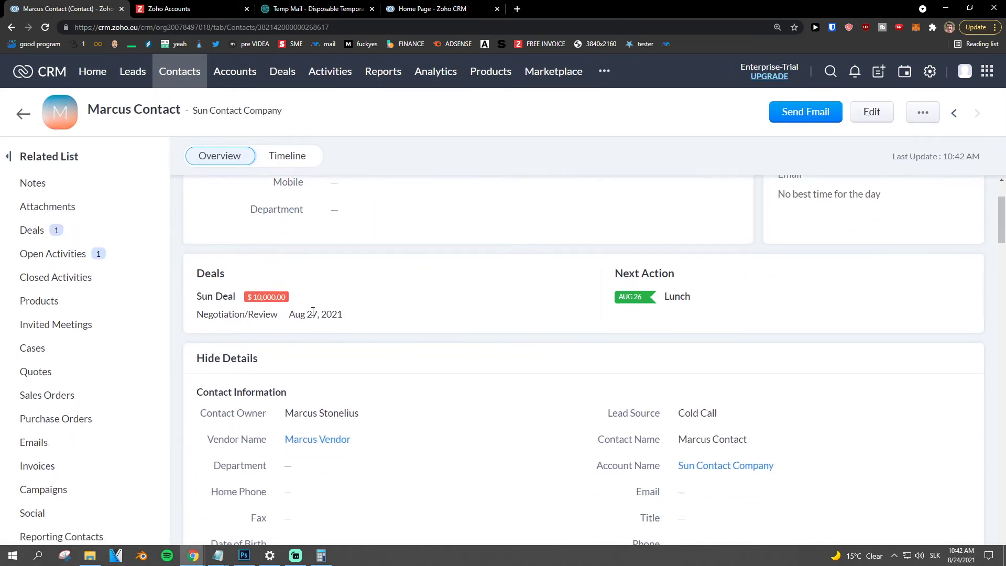
- Open Sun Deal from the contact's Deals and scroll through its related lists
left_click(220, 296)
scroll(378, 330, "down", 10)
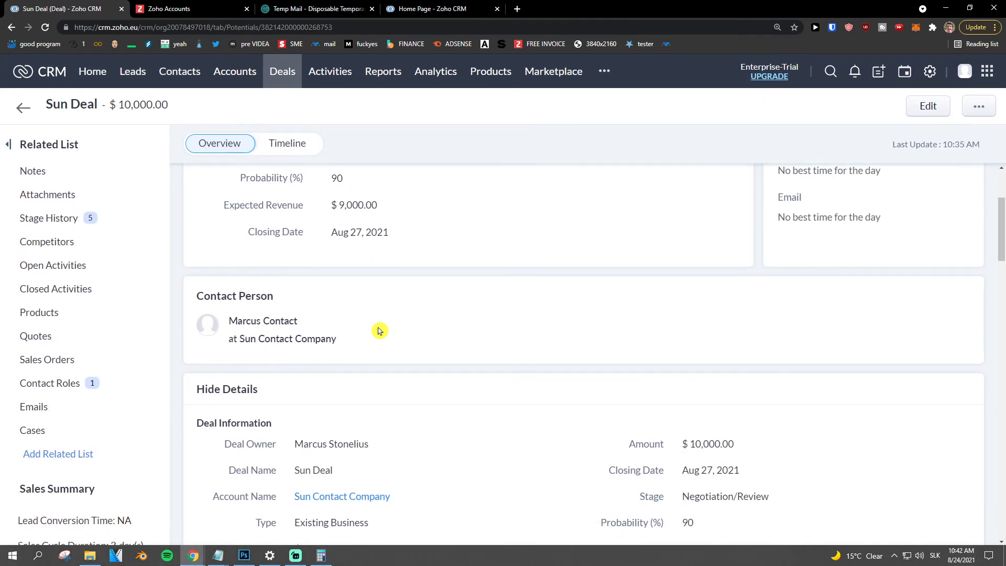
scroll(378, 331, "down", 20)
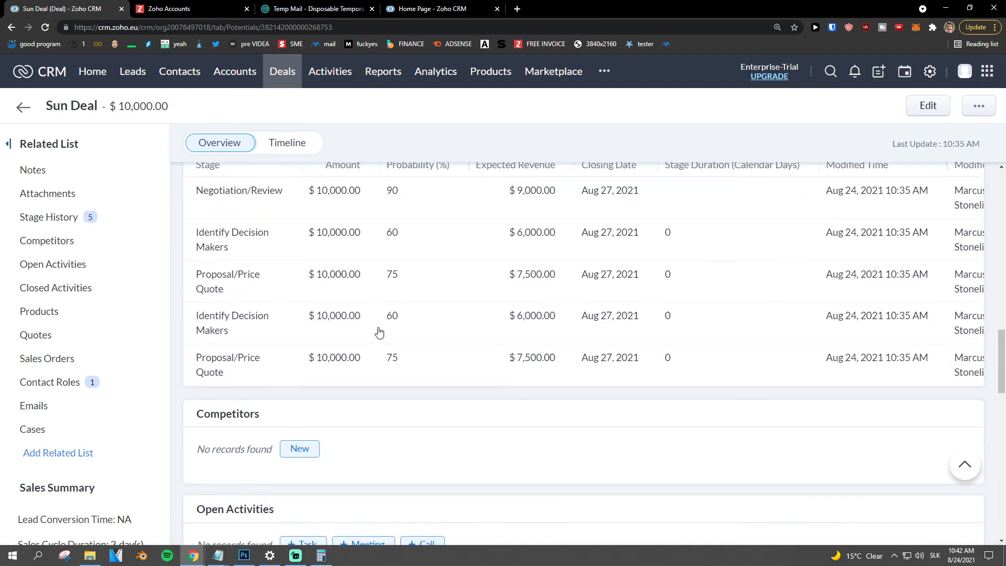
scroll(379, 332, "down", 2)
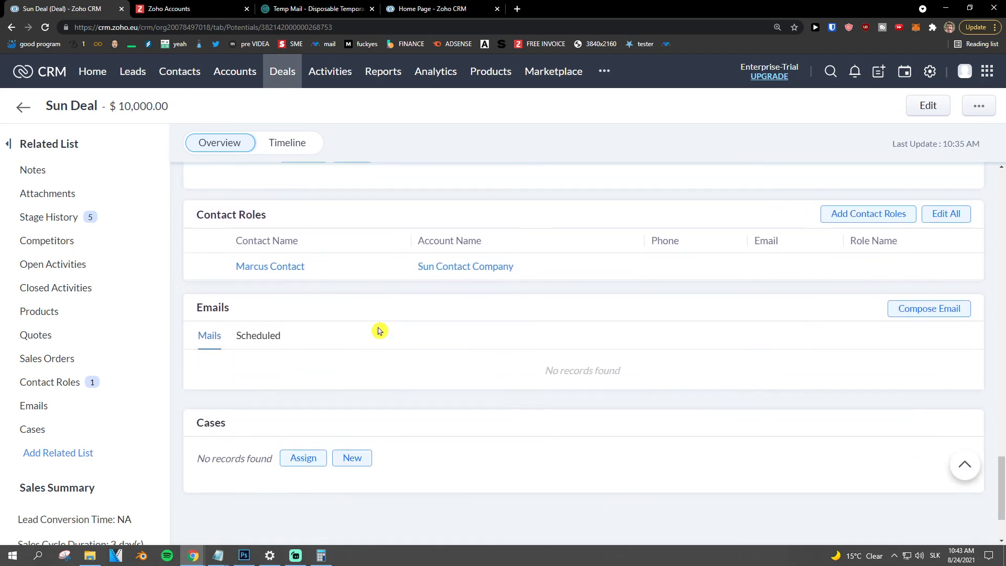
scroll(348, 320, "up", 12)
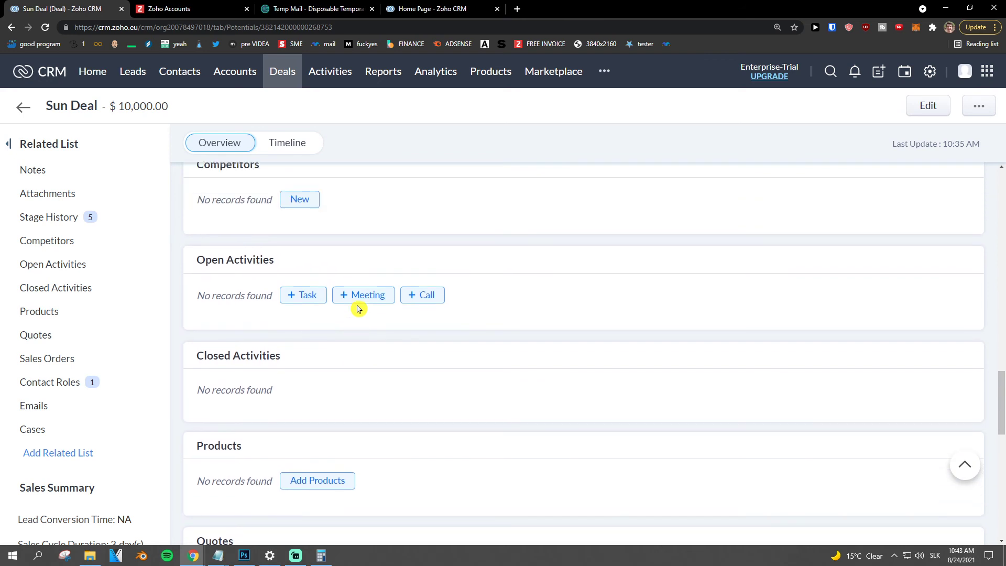
- Add task 'Task Deal' due Aug 26, 2021, High priority, under Sun Deal's Open Activities
left_click(304, 307)
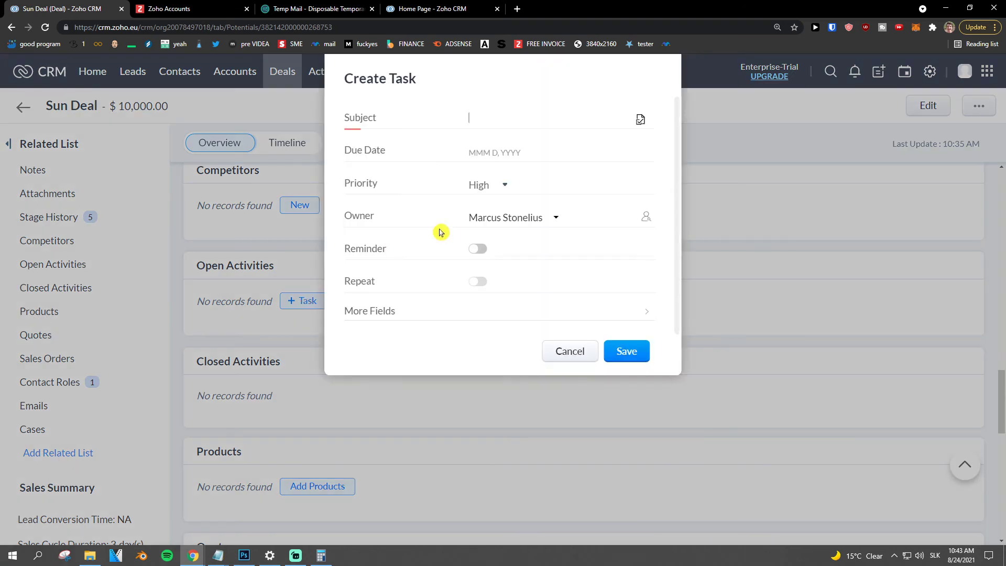
left_click(501, 116)
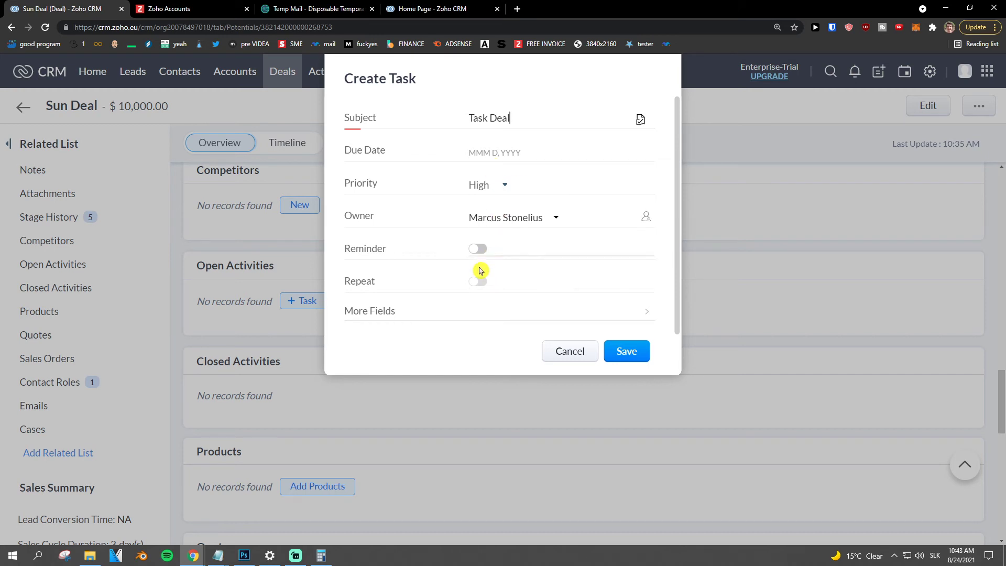
left_click(504, 147)
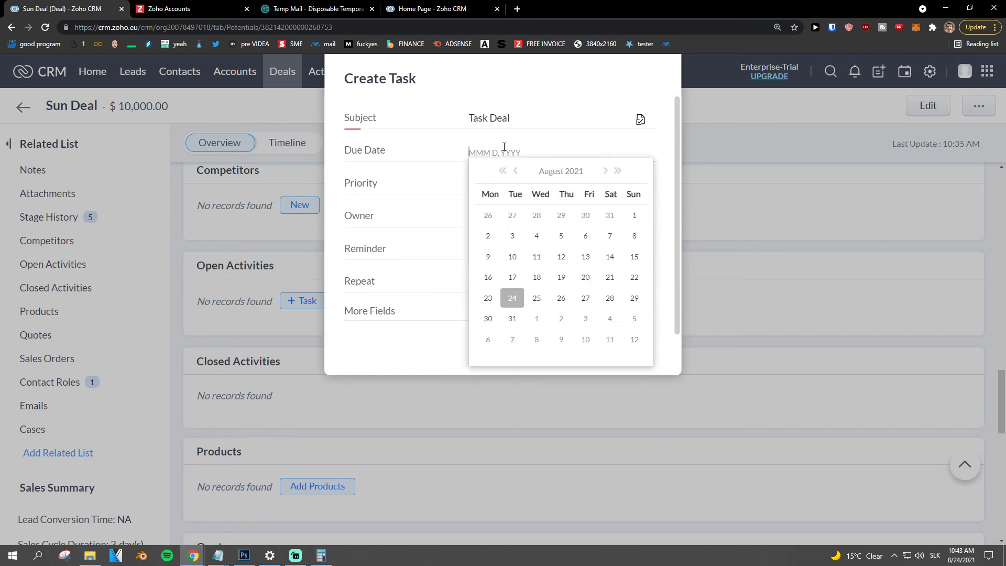
left_click(561, 297)
left_click(504, 186)
left_click(506, 197)
left_click(627, 353)
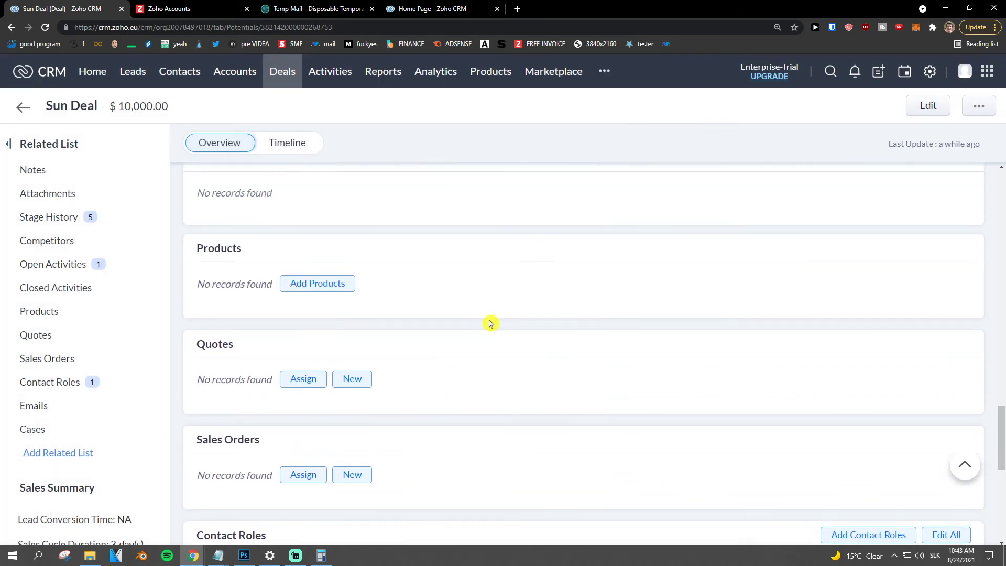
scroll(398, 305, "up", 5)
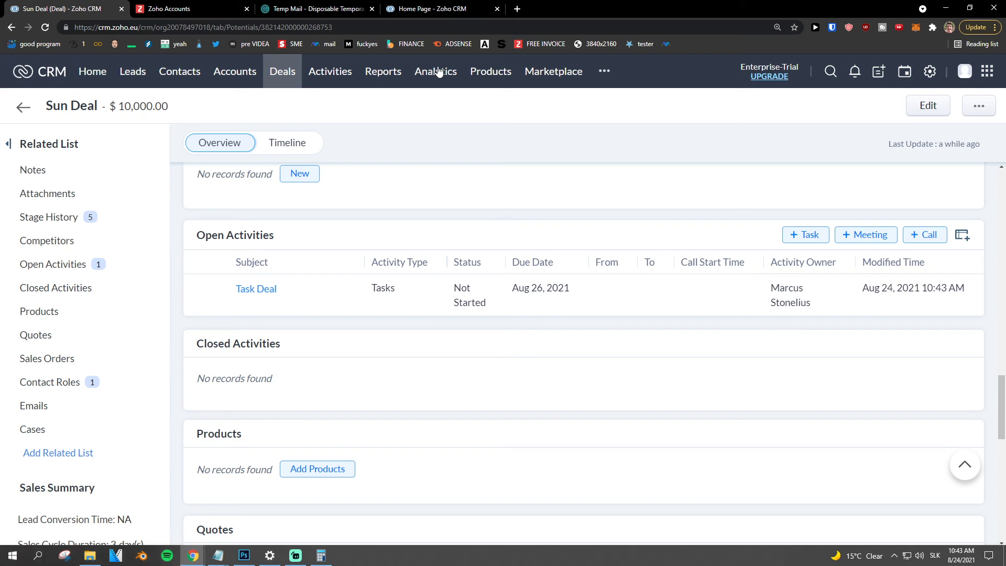
left_click(338, 73)
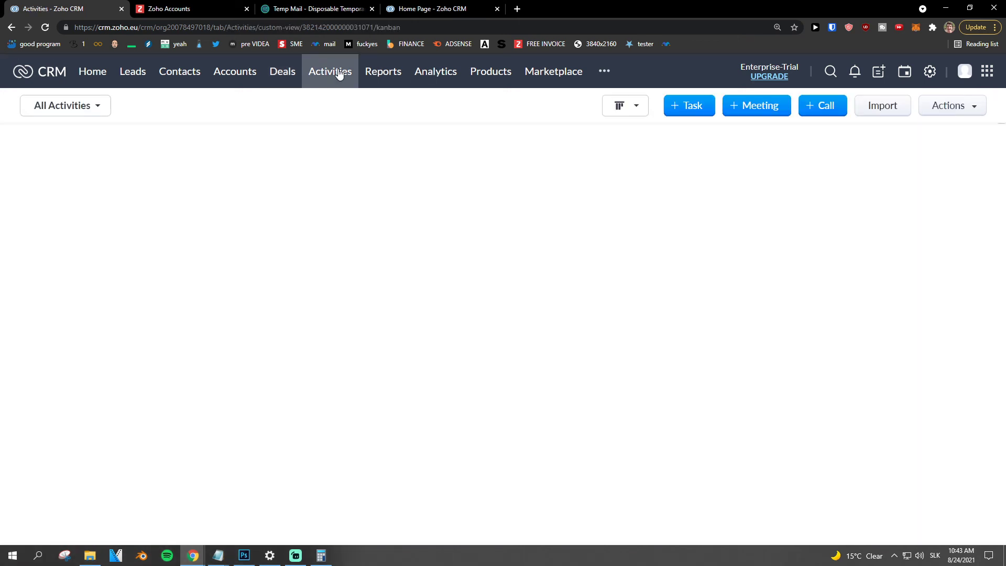
scroll(419, 251, "down", 1)
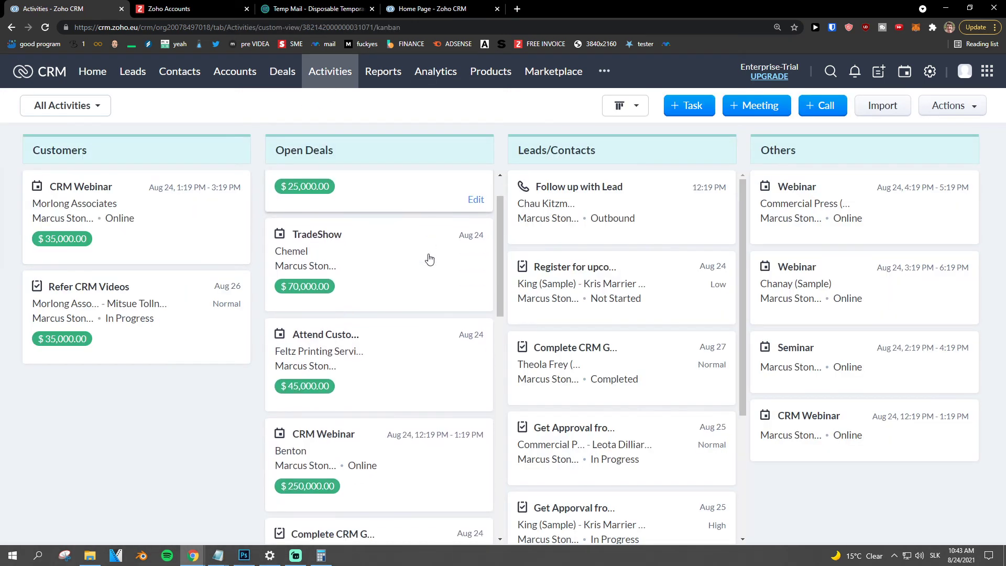
scroll(550, 288, "down", 3)
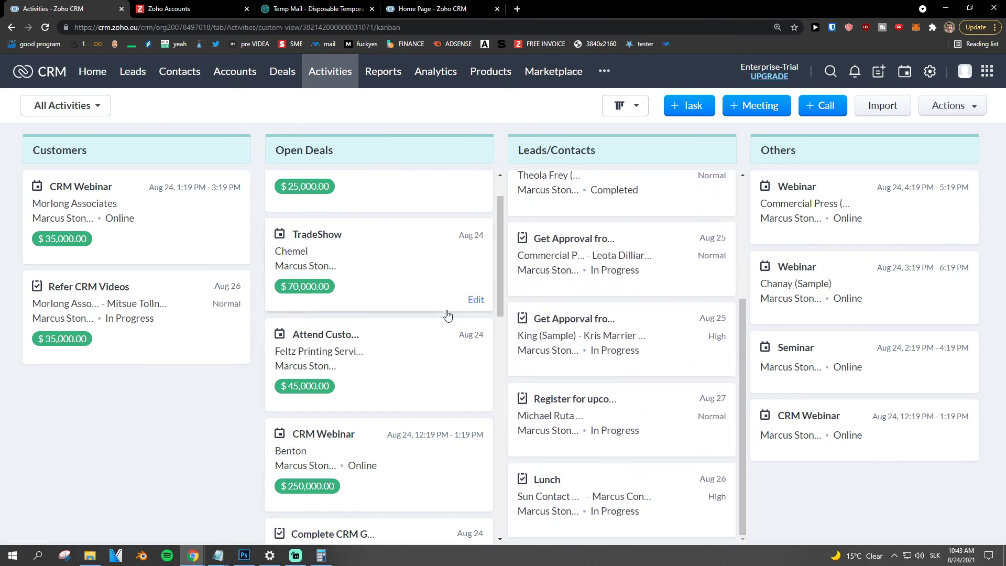
scroll(446, 251, "down", 10)
left_click(628, 105)
left_click(634, 129)
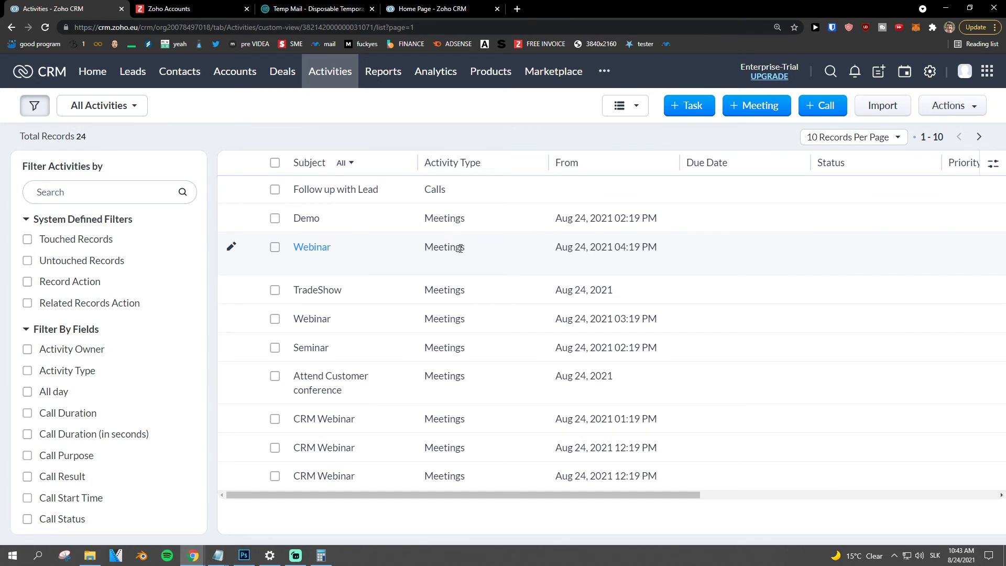
left_click(848, 136)
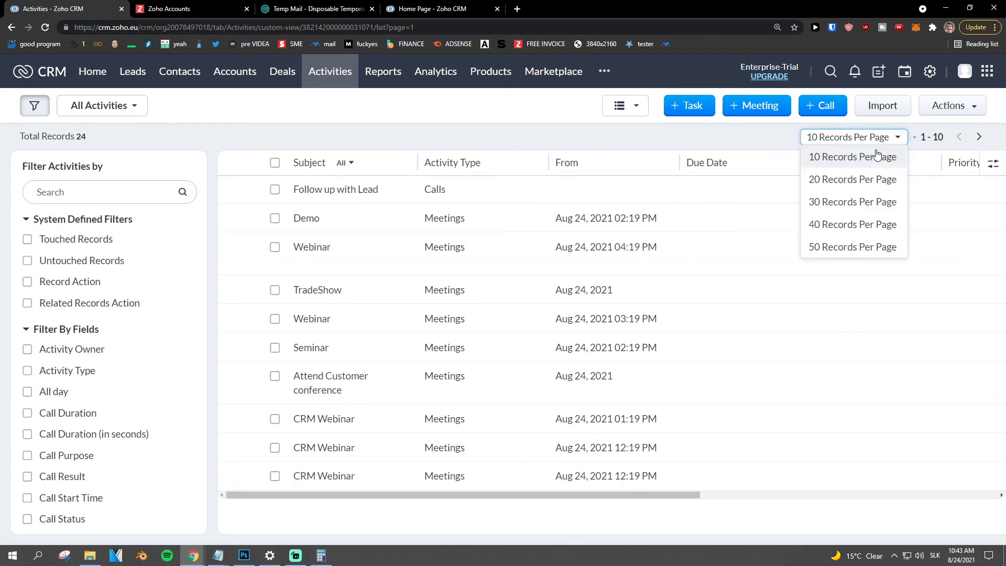
left_click(838, 200)
scroll(728, 272, "down", 9)
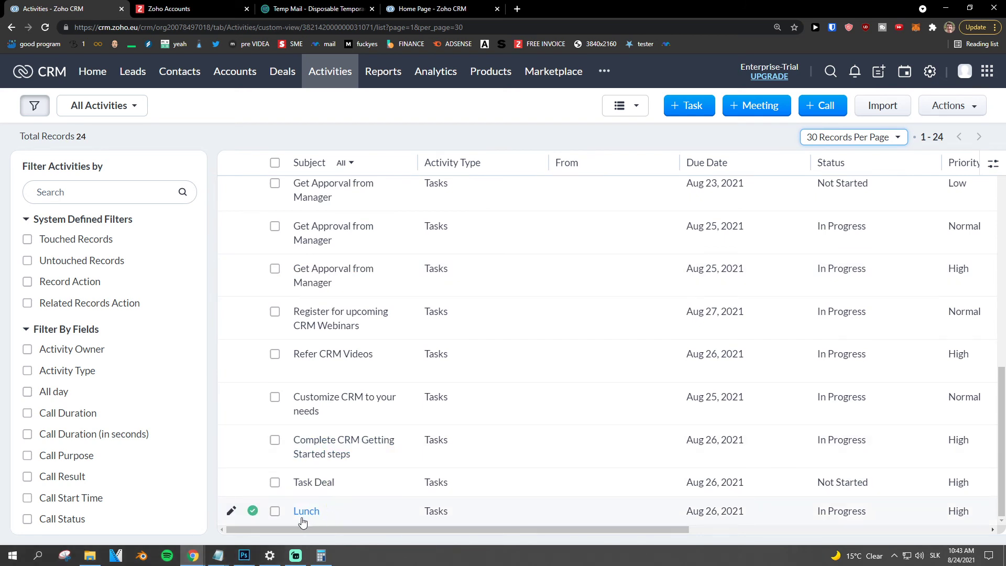
left_click(306, 511)
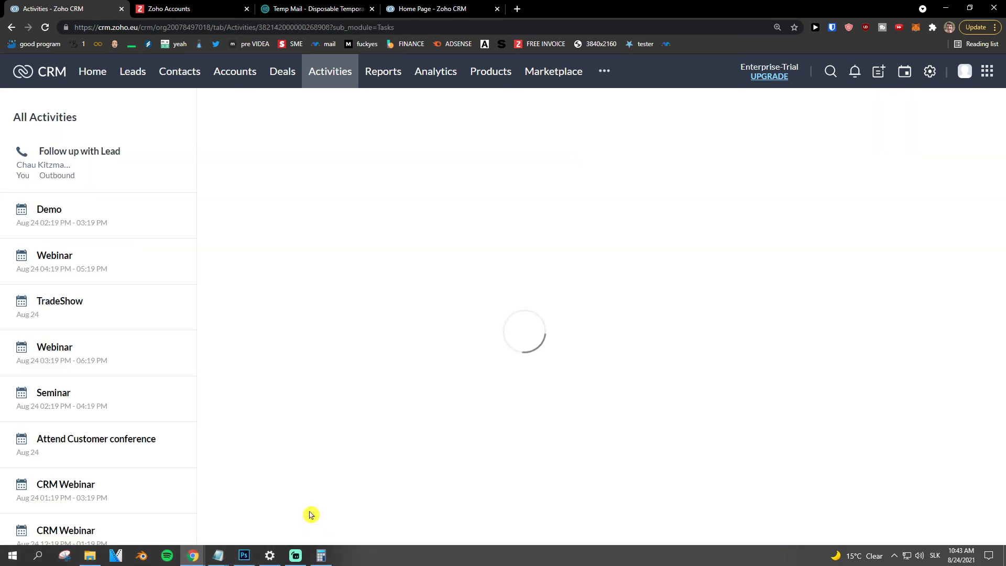
scroll(438, 474, "down", 2)
scroll(438, 474, "up", 2)
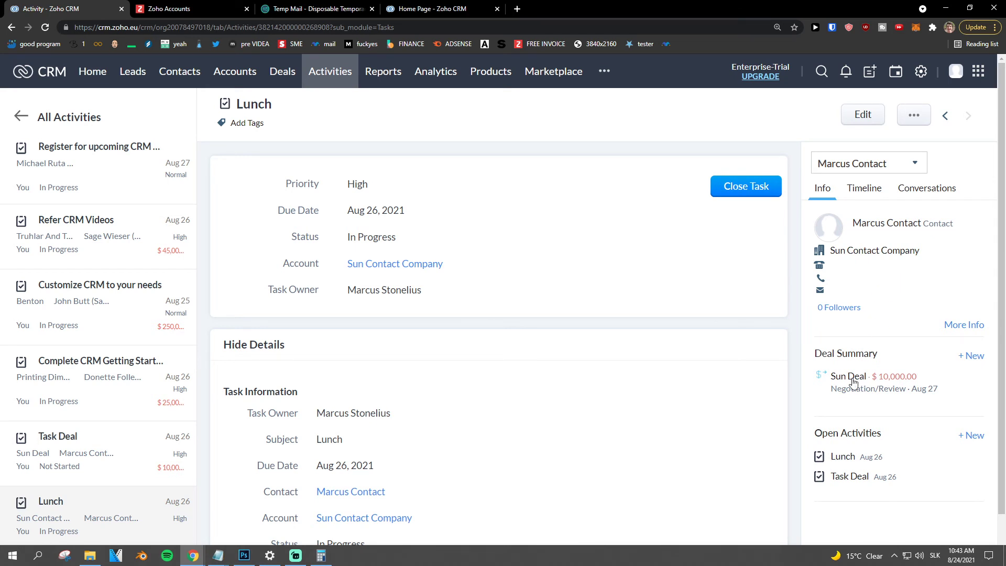
scroll(783, 407, "down", 4)
scroll(780, 409, "up", 4)
scroll(780, 409, "down", 11)
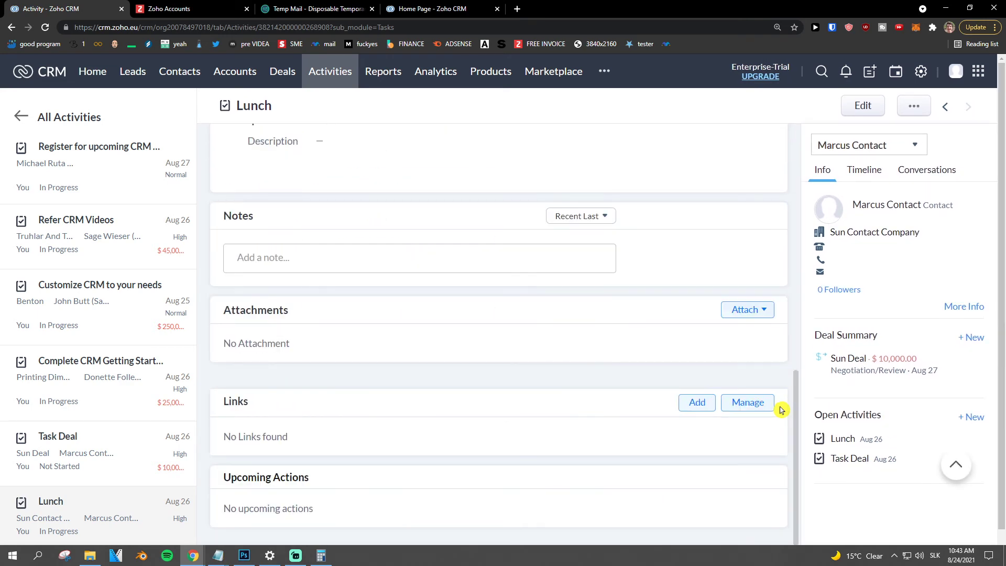
scroll(570, 424, "up", 10)
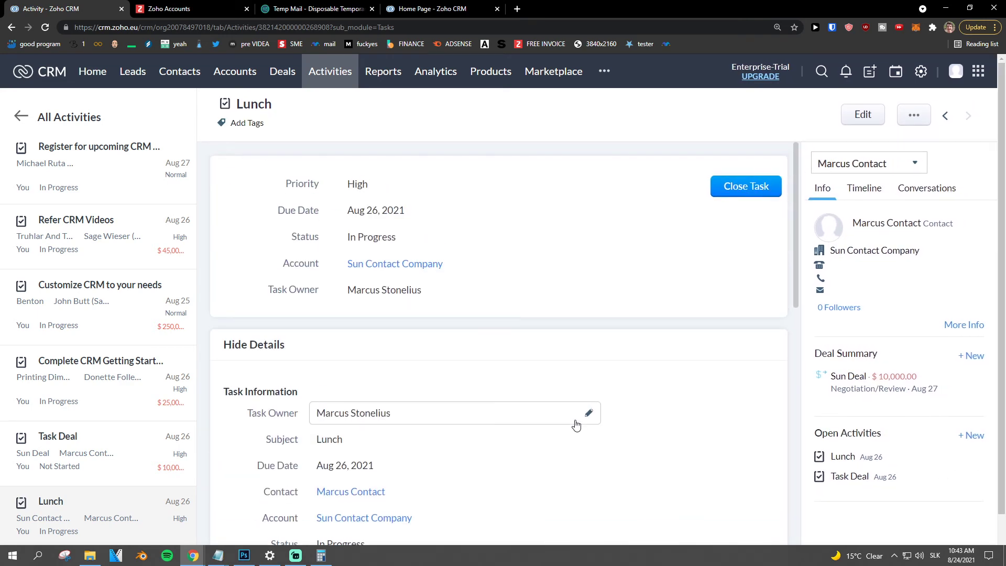
left_click(317, 72)
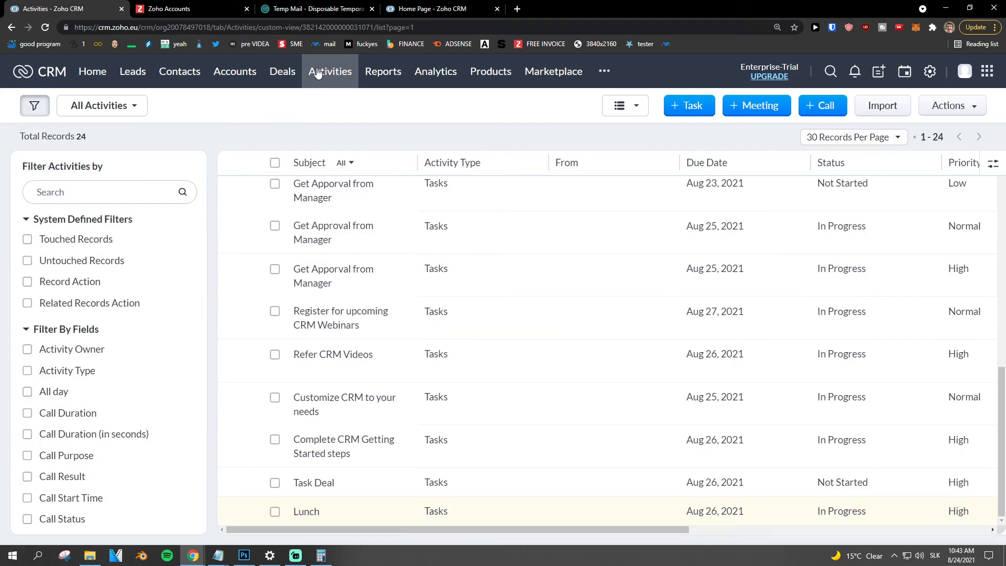
- Start a new meeting with the online meeting option left off and the promotion dismissed
left_click(758, 107)
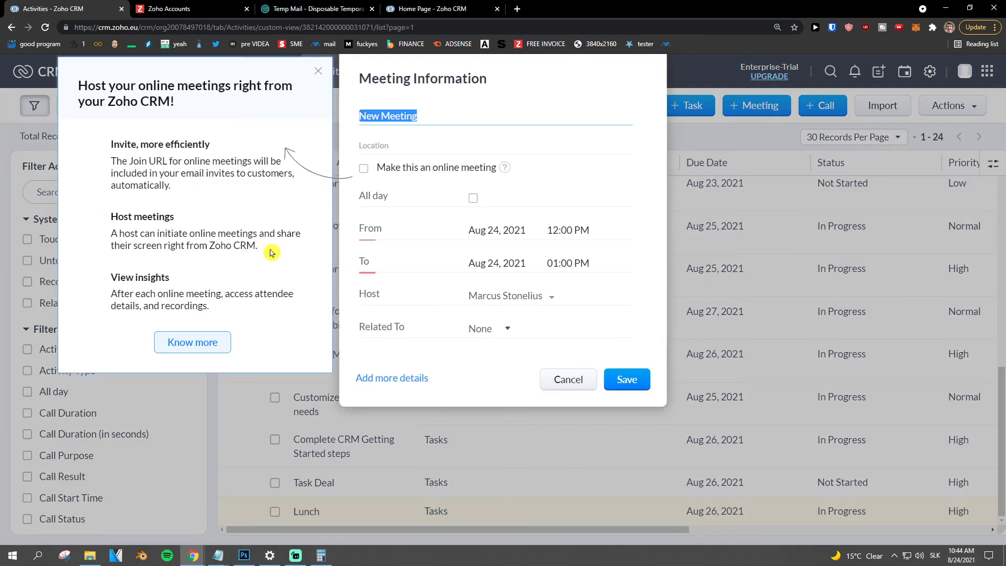
left_click(362, 171)
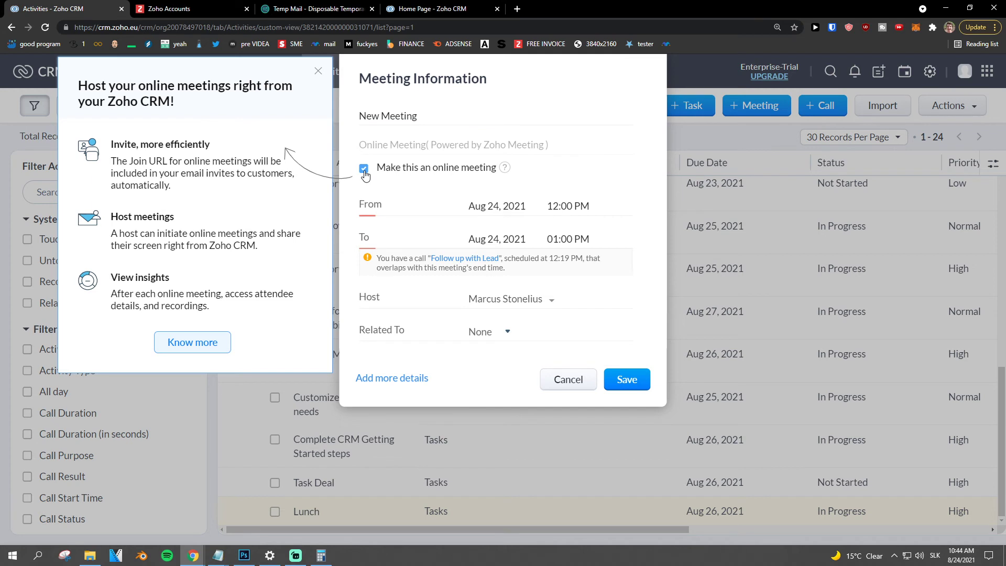
scroll(426, 224, "down", 2)
scroll(427, 224, "up", 2)
left_click(363, 169)
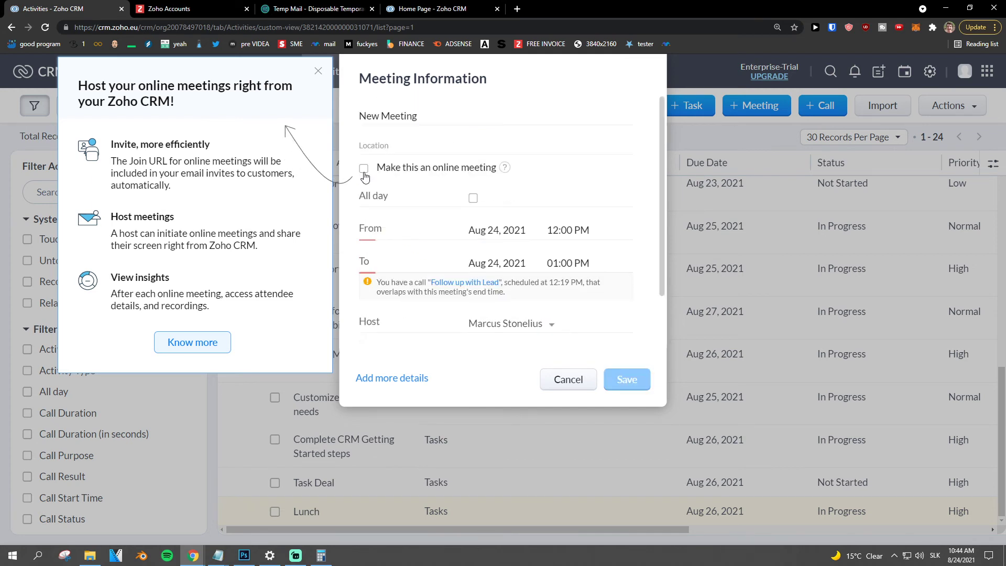
left_click(318, 72)
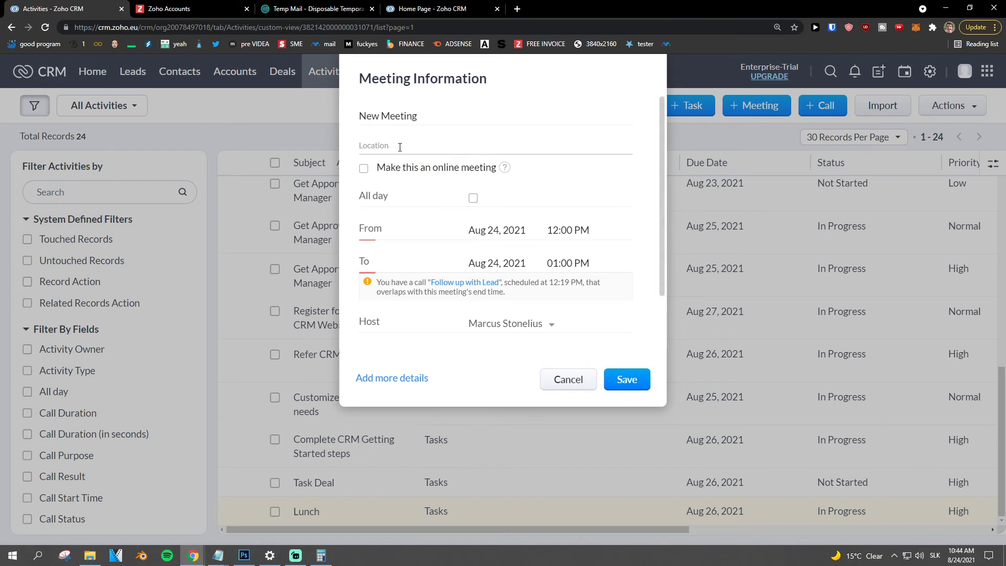
- Save New Meeting for Aug 24, 2021, 12:00–1:00 PM, with no participants, confirming despite overlap
scroll(447, 236, "down", 1)
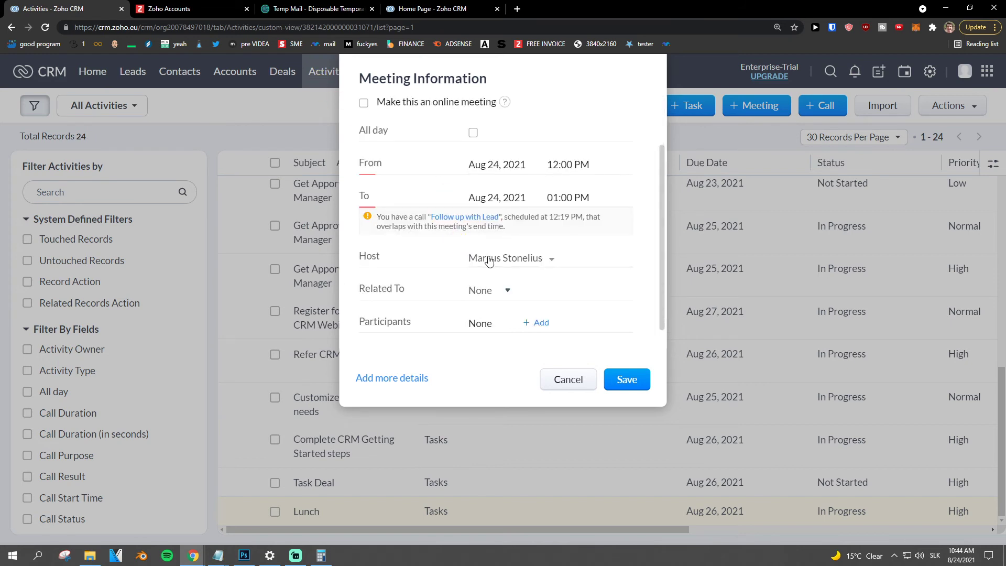
scroll(489, 270, "down", 1)
left_click(533, 301)
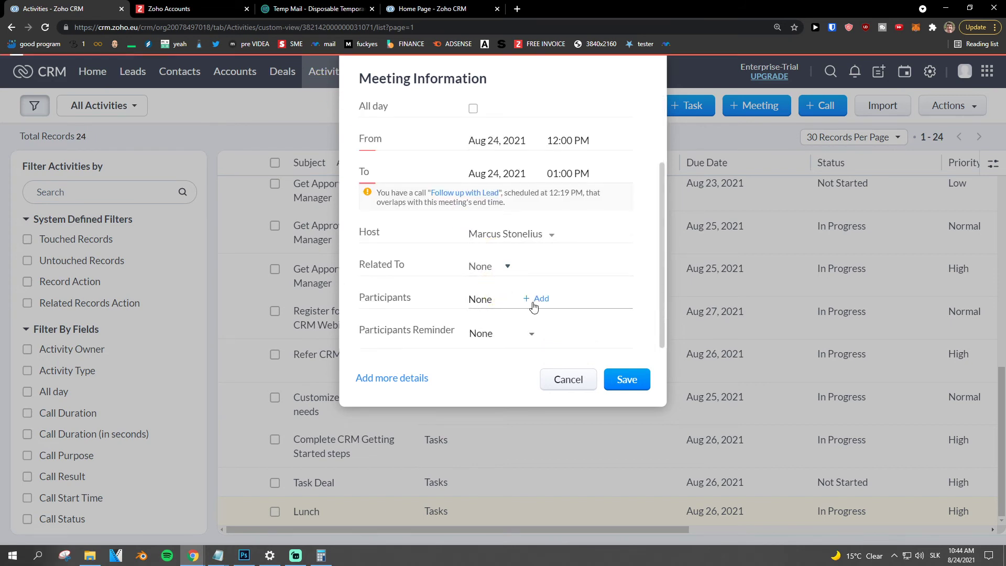
scroll(419, 199, "down", 3)
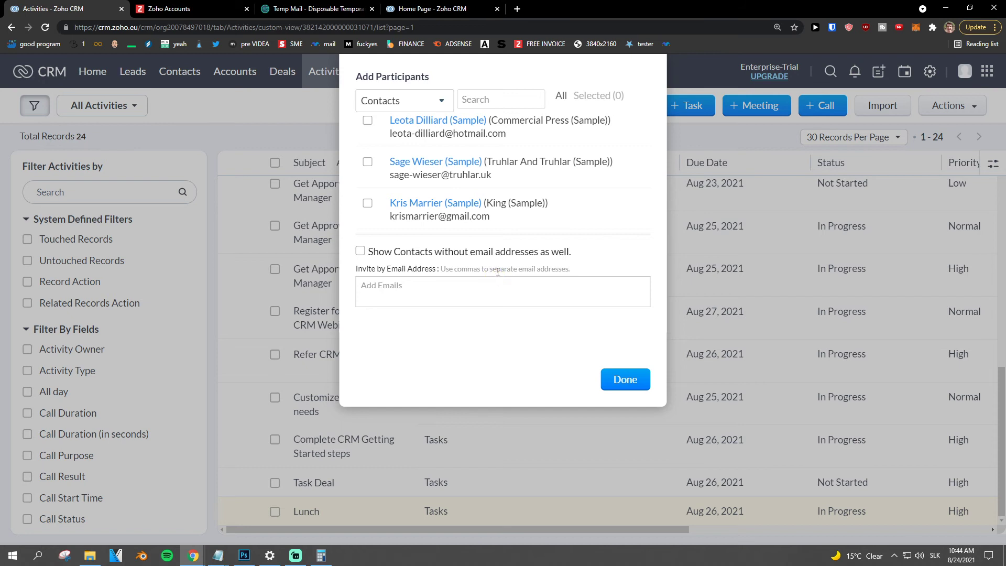
scroll(473, 215, "up", 3)
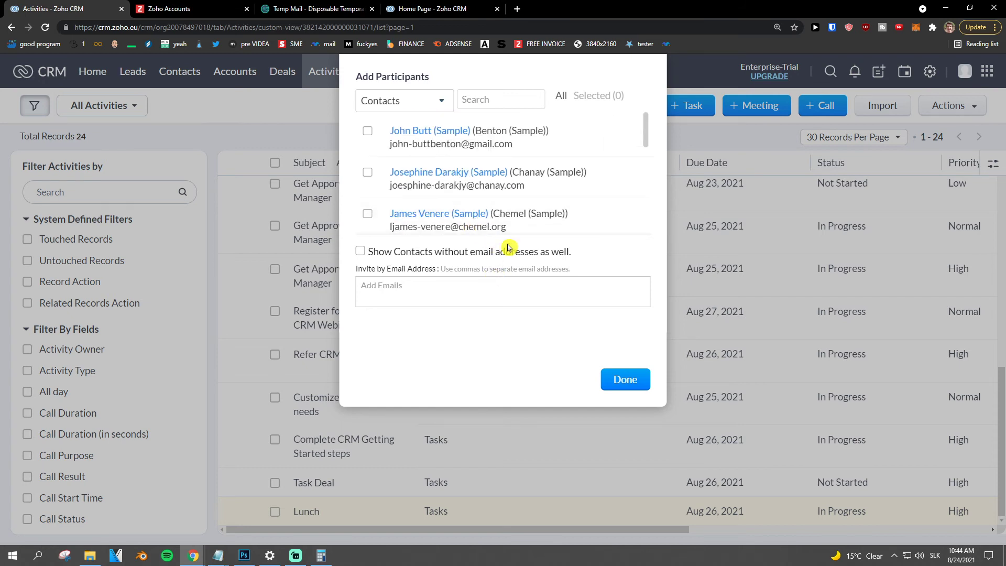
left_click(643, 387)
scroll(550, 319, "up", 2)
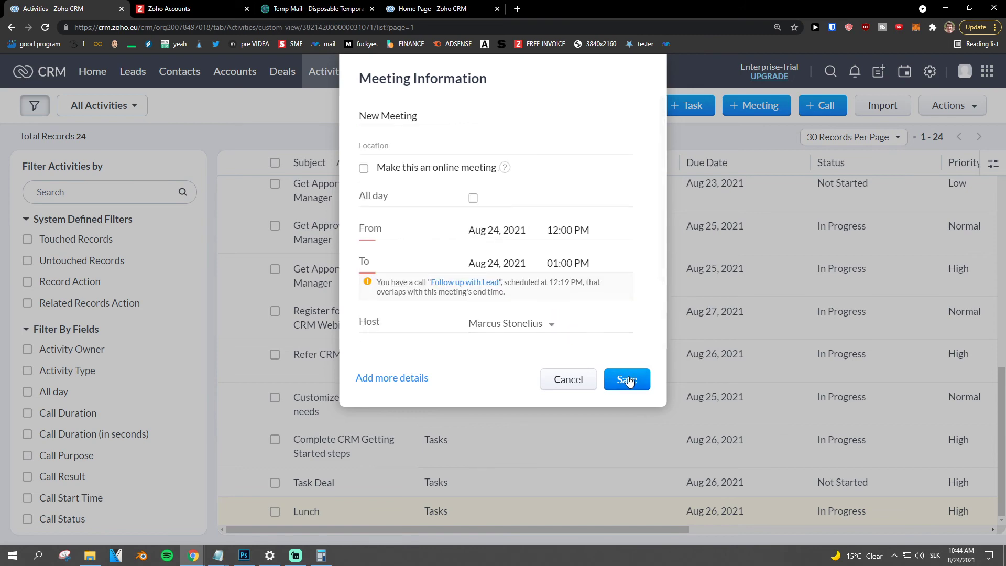
left_click(628, 378)
left_click(504, 359)
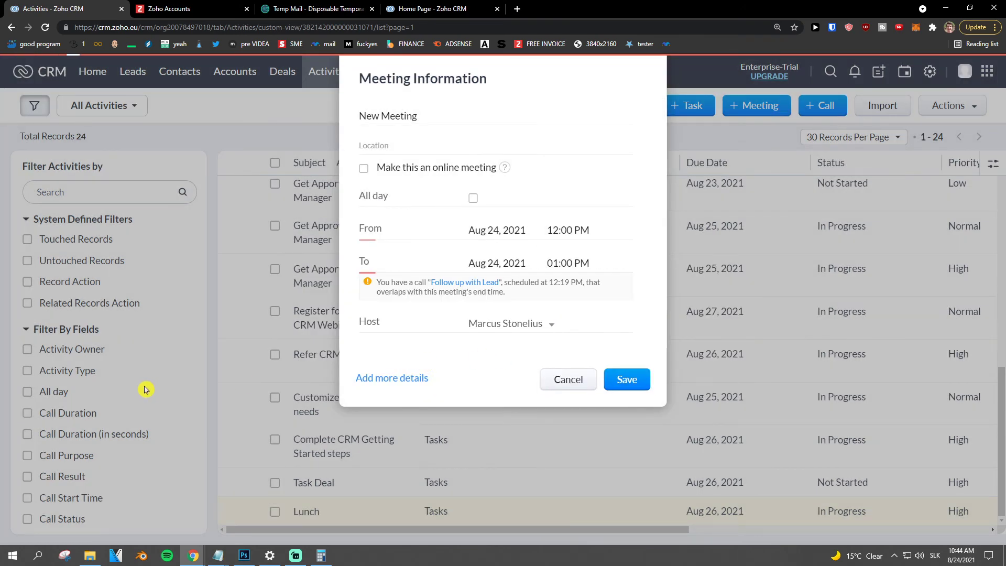
- Begin a new call with subject Call, keeping it about a contact
left_click(815, 107)
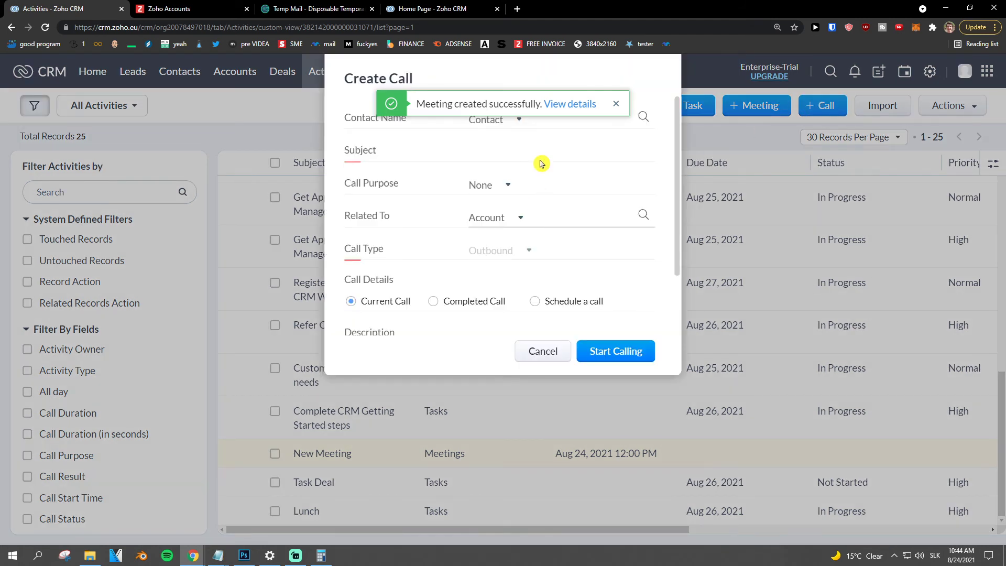
left_click(485, 129)
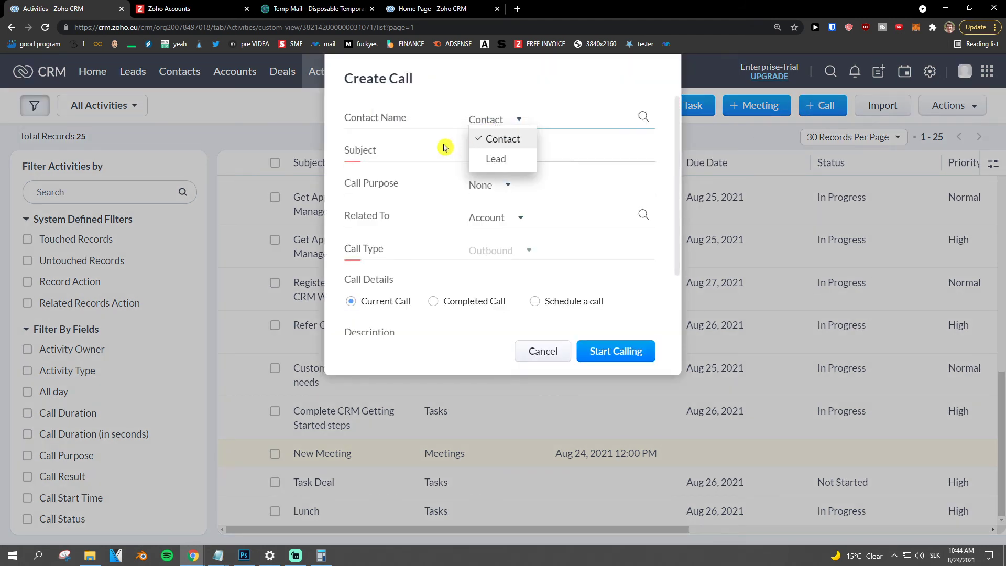
left_click(493, 150)
left_click(508, 124)
left_click(460, 135)
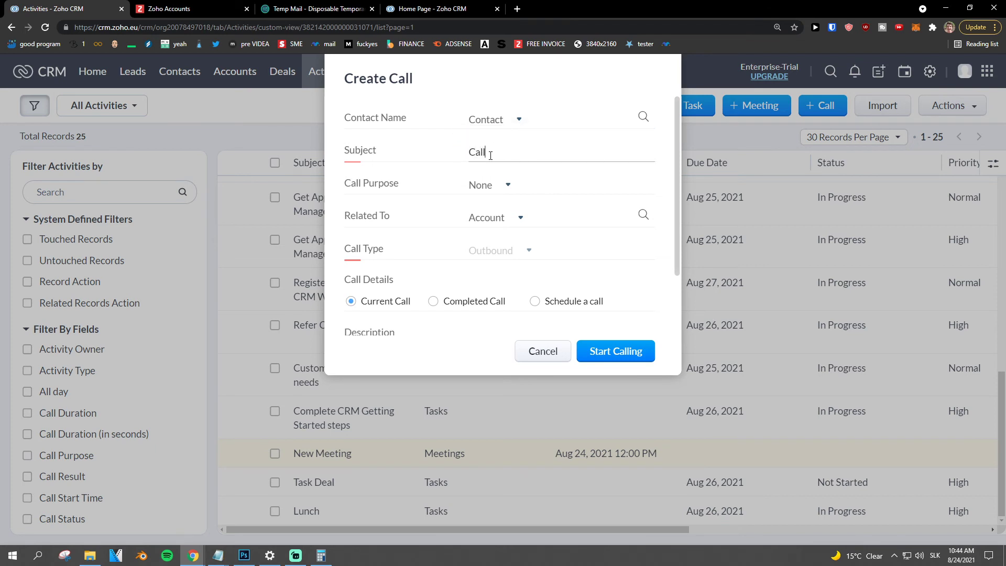
left_click(491, 123)
left_click(496, 158)
left_click(494, 128)
left_click(492, 139)
- Set the call purpose to Prospecting and relate the call to a Deal
scroll(507, 240, "down", 2)
scroll(507, 240, "up", 2)
left_click(491, 187)
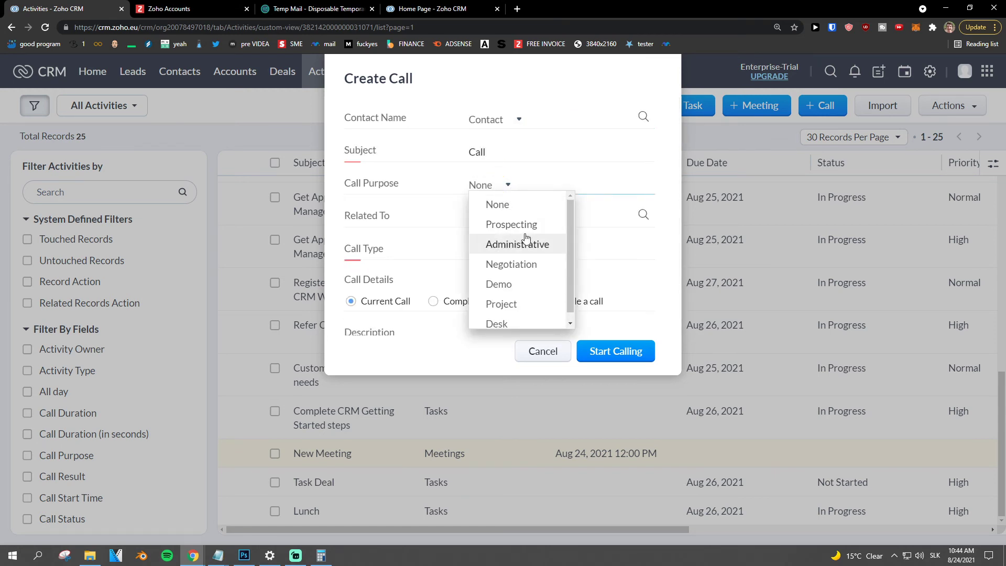
left_click(516, 224)
left_click(507, 220)
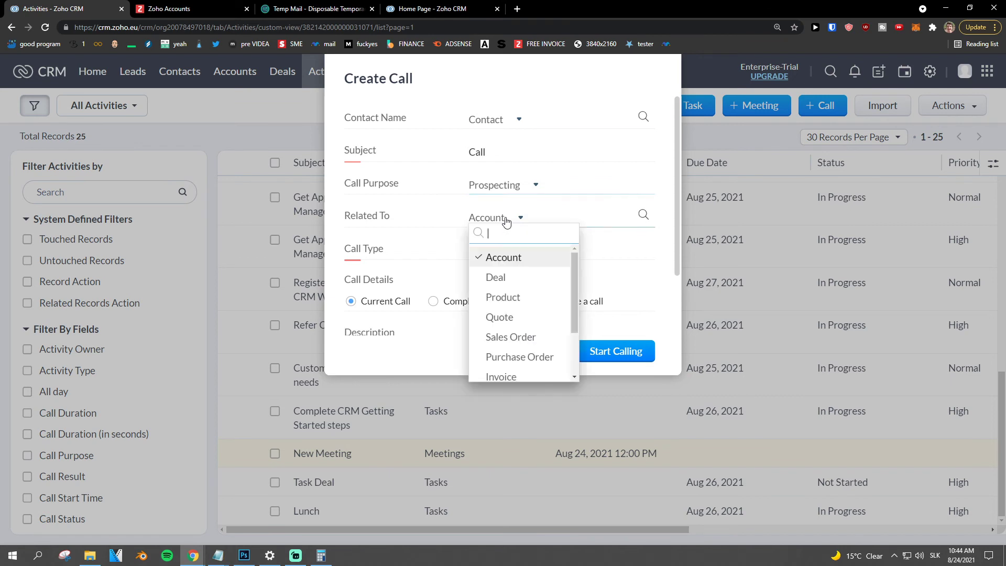
left_click(520, 279)
left_click(502, 249)
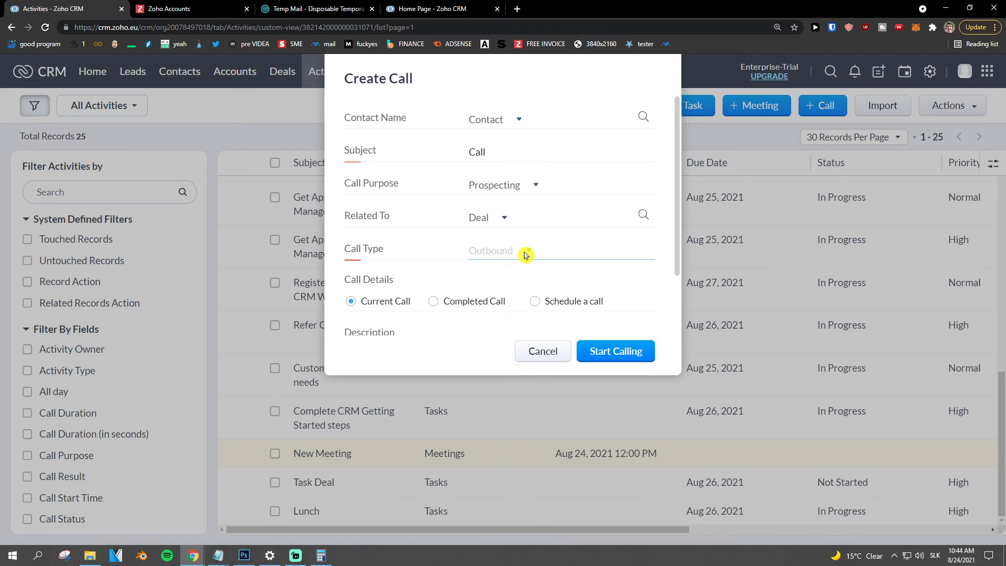
scroll(526, 255, "down", 2)
left_click(503, 273)
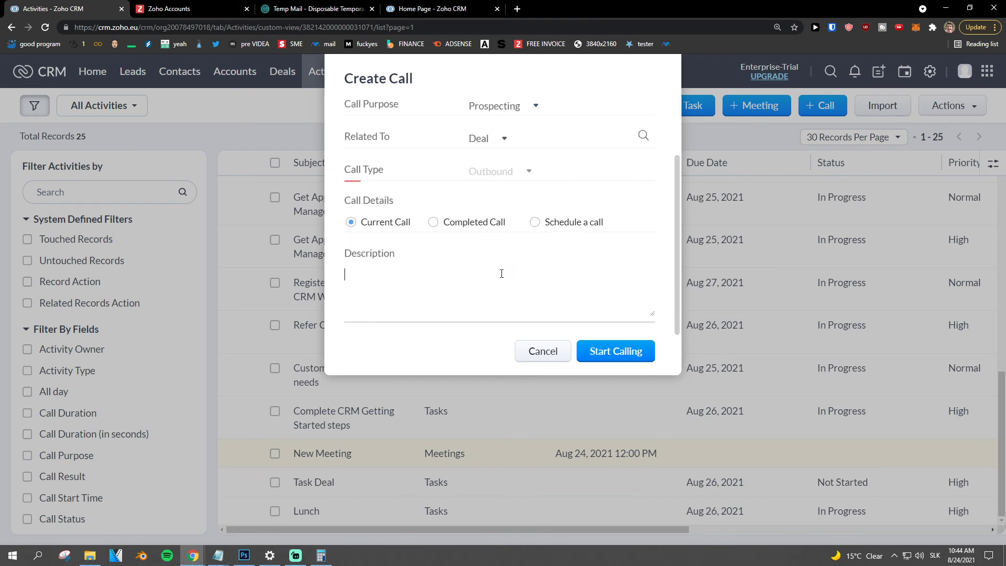
scroll(496, 274, "up", 2)
scroll(494, 276, "down", 2)
scroll(494, 276, "up", 2)
- Pick the Sun Contact Company contact via lookup and start the call
left_click(576, 115)
left_click(647, 118)
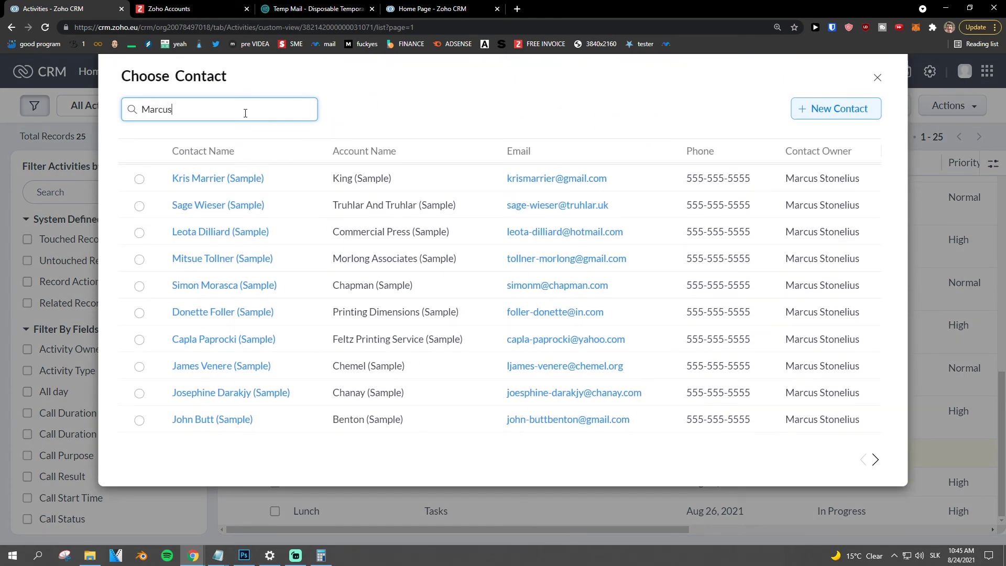
left_click(248, 126)
left_click(246, 113)
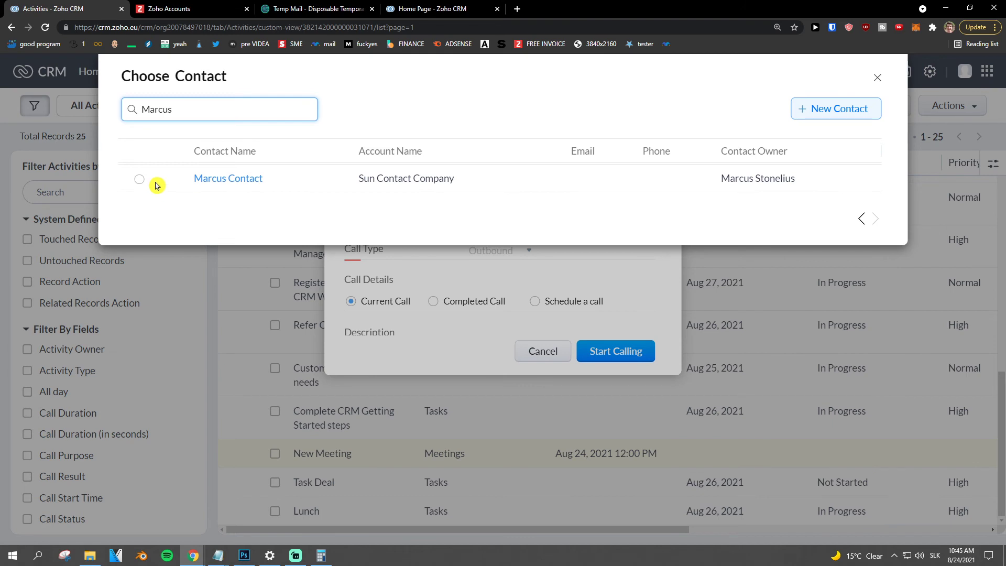
left_click(139, 181)
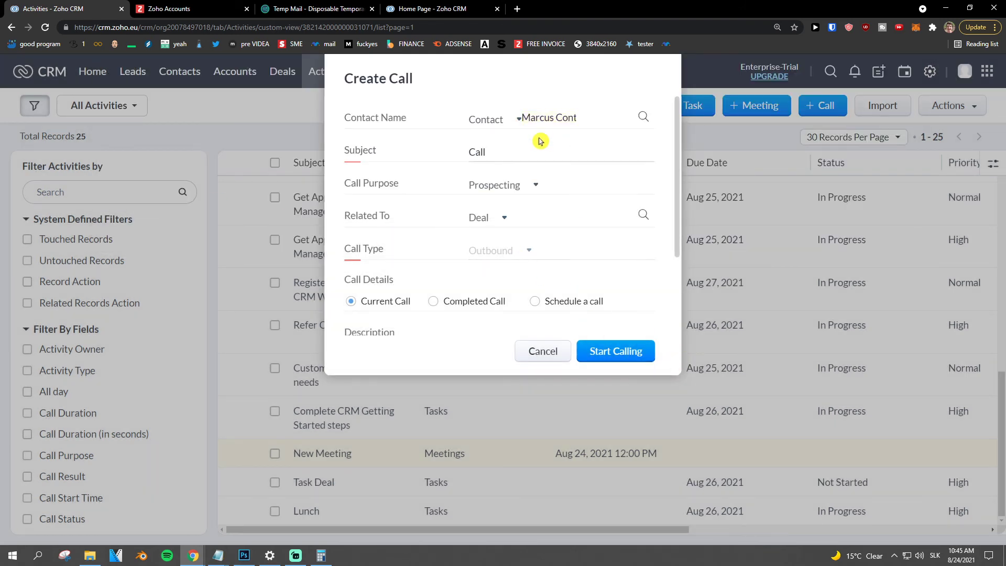
scroll(568, 202, "down", 2)
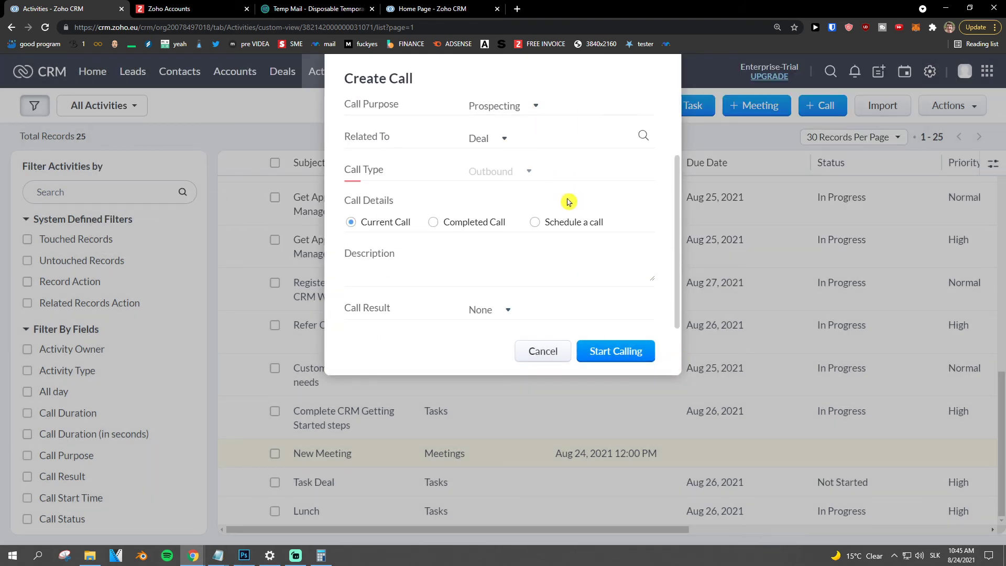
left_click(615, 350)
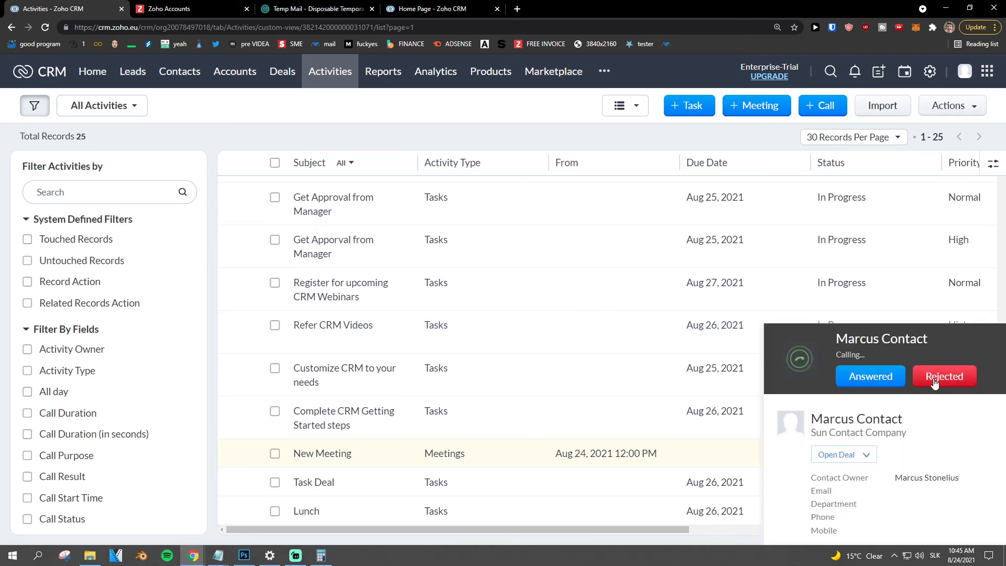
- Mark the outgoing call as Rejected
left_click(935, 383)
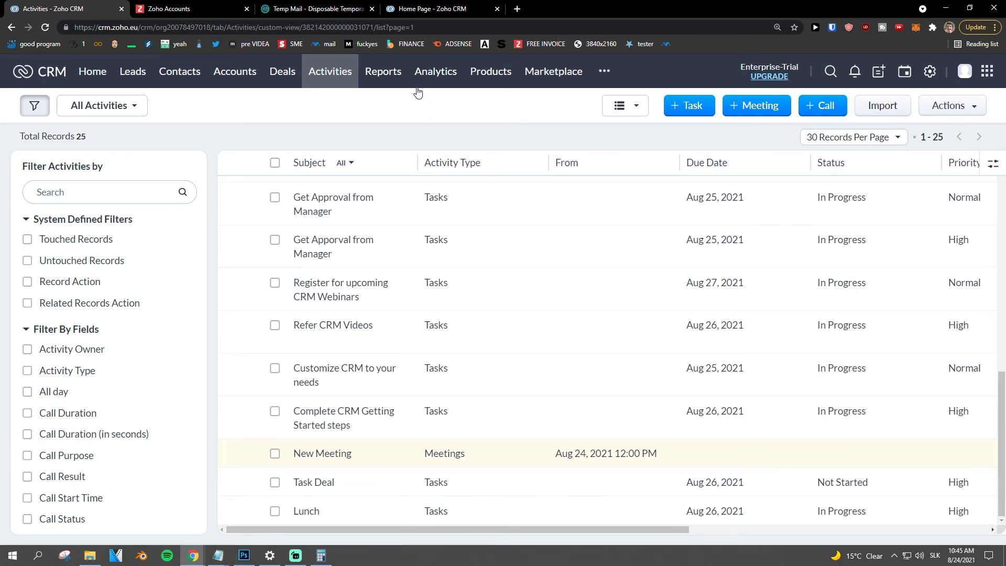
left_click(383, 71)
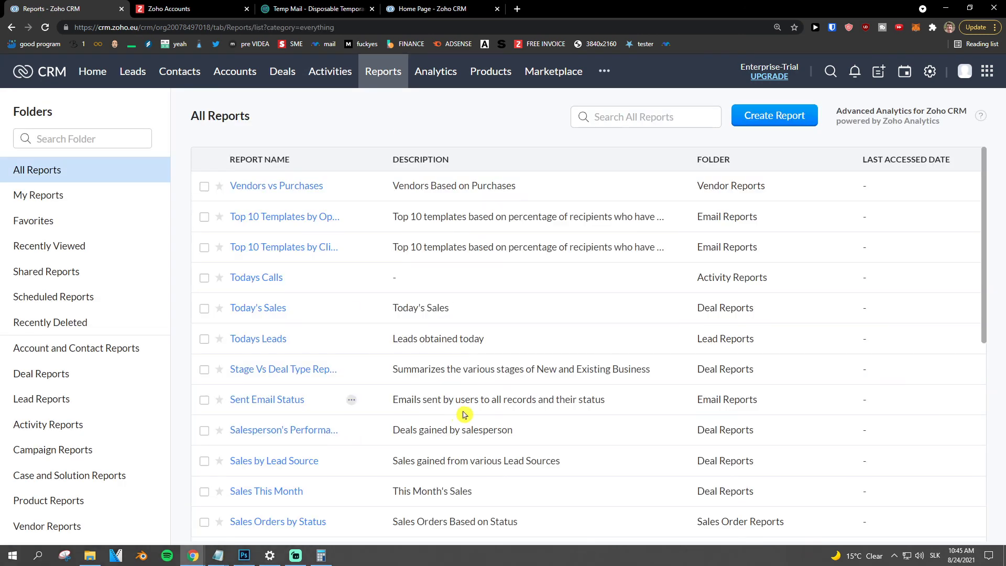
key("super")
key("super")
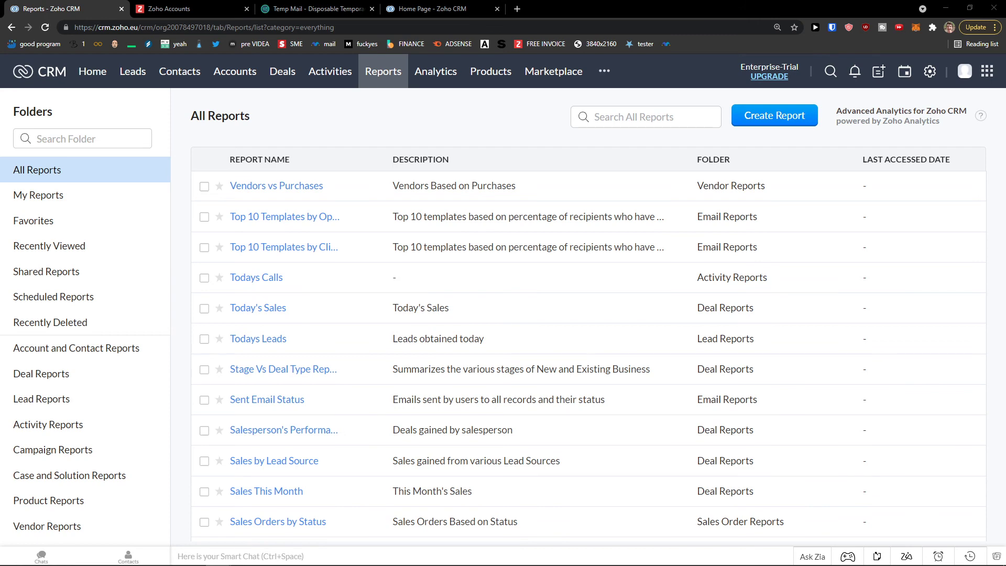
left_click(790, 121)
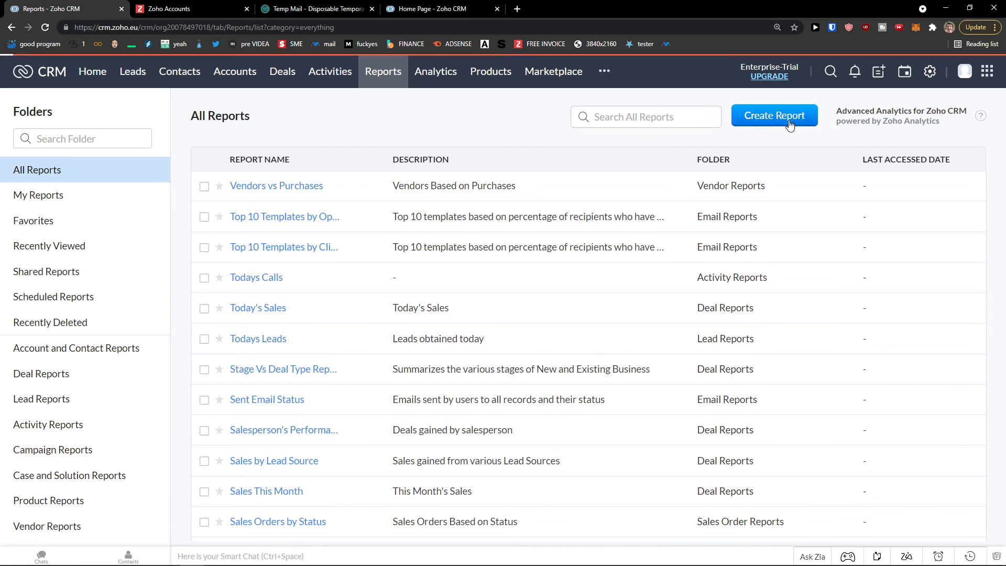
left_click(471, 200)
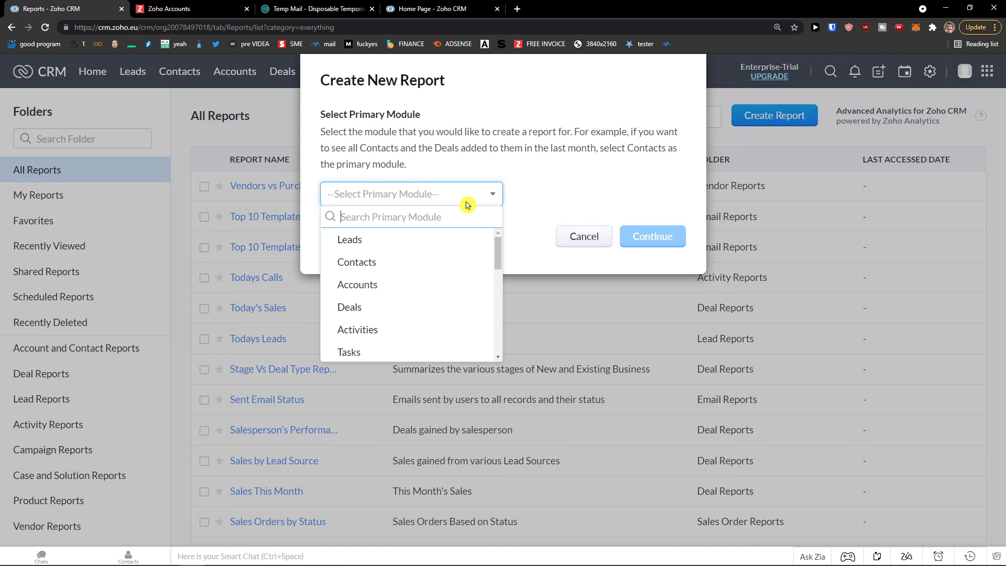
left_click(425, 266)
left_click(652, 236)
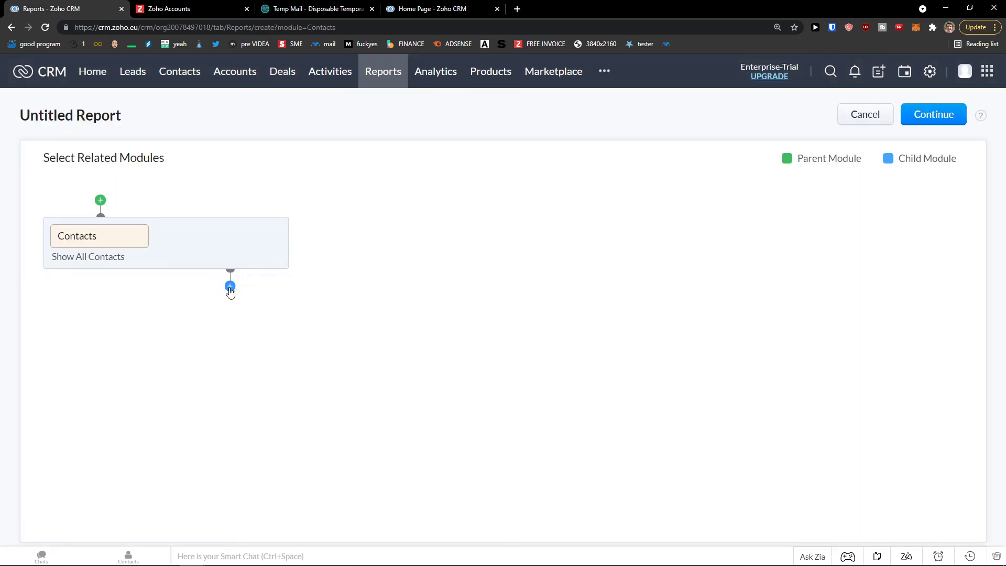
left_click(229, 285)
left_click(254, 350)
scroll(352, 449, "down", 1)
scroll(332, 442, "up", 1)
left_click(333, 442)
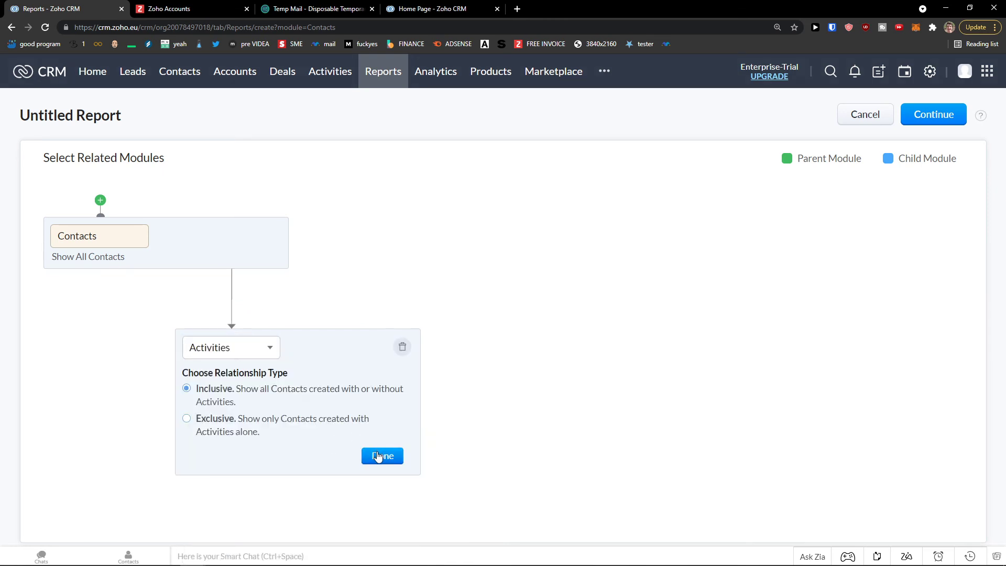
left_click(378, 456)
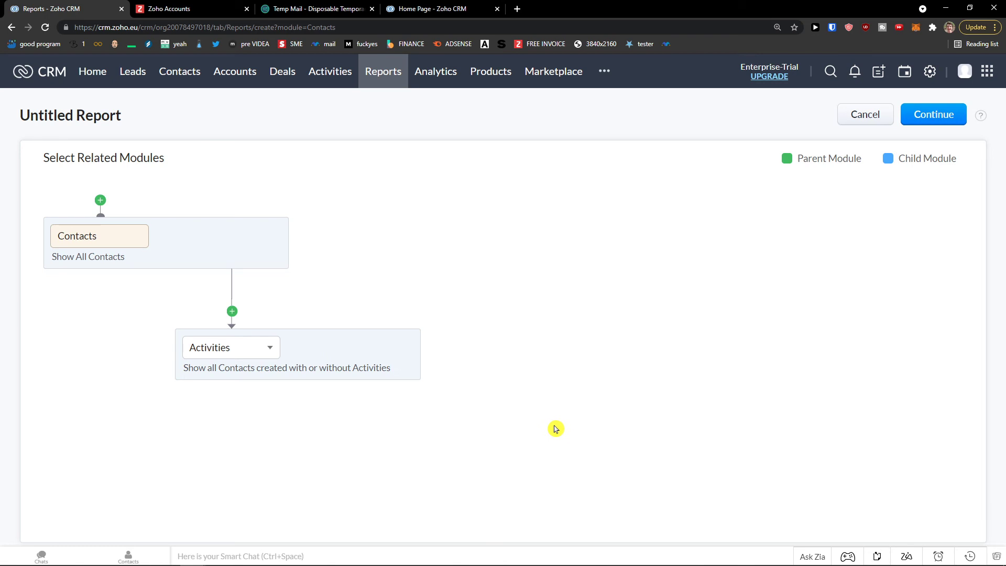
left_click(933, 115)
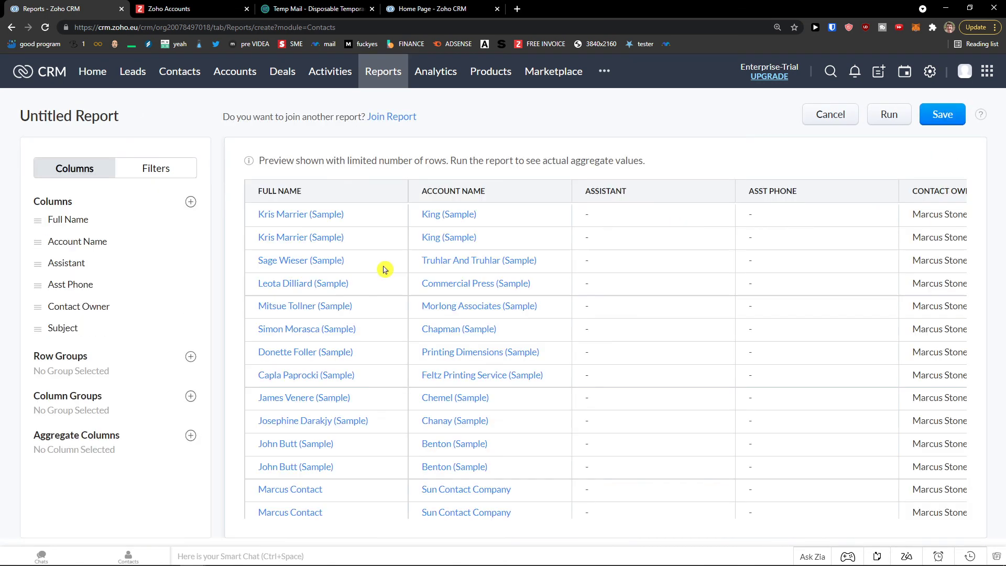
scroll(524, 293, "down", 1)
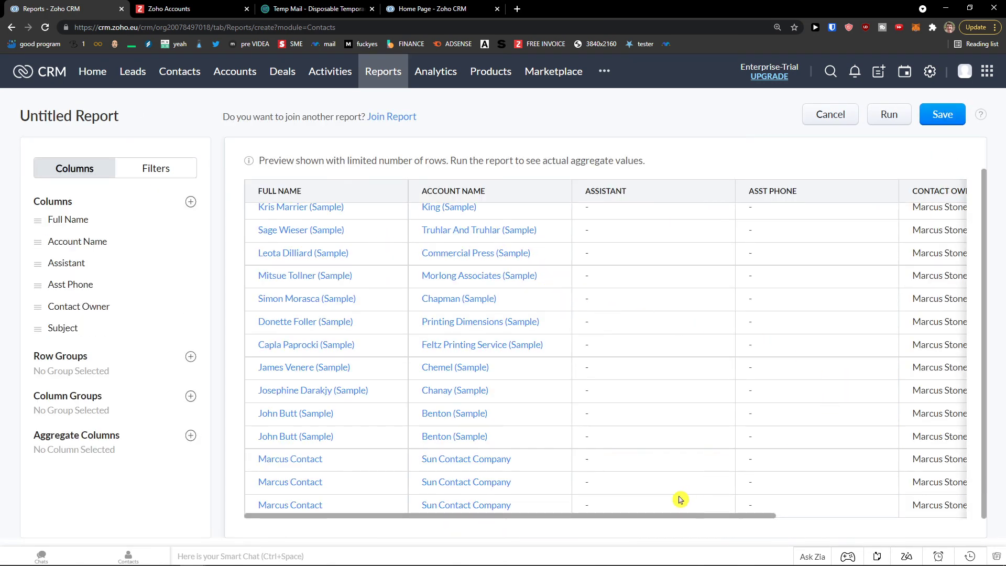
left_click_drag(663, 514, 900, 514)
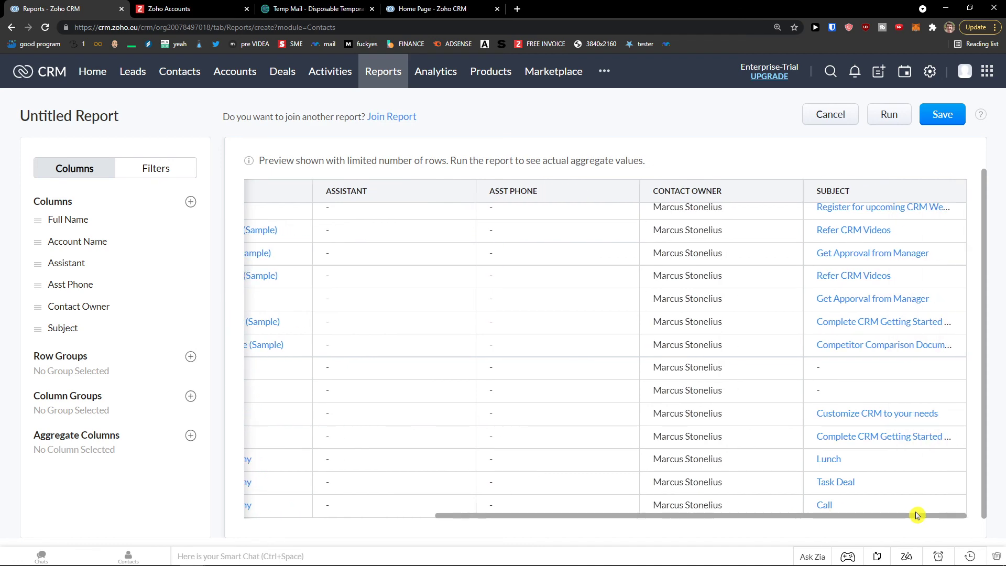
scroll(890, 492, "up", 1)
scroll(792, 507, "down", 1)
left_click_drag(772, 517, 906, 502)
scroll(917, 480, "left", 10)
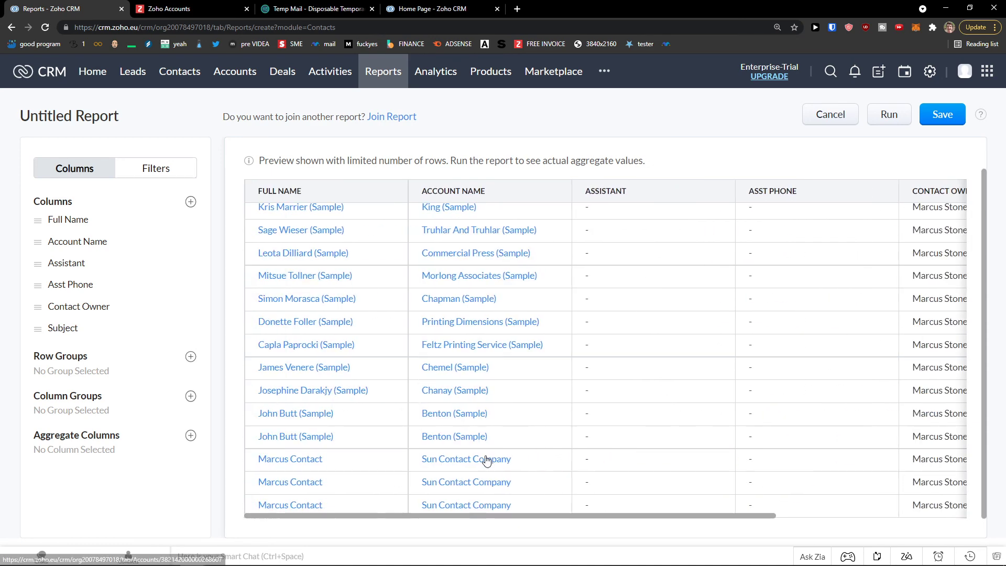
left_click(826, 125)
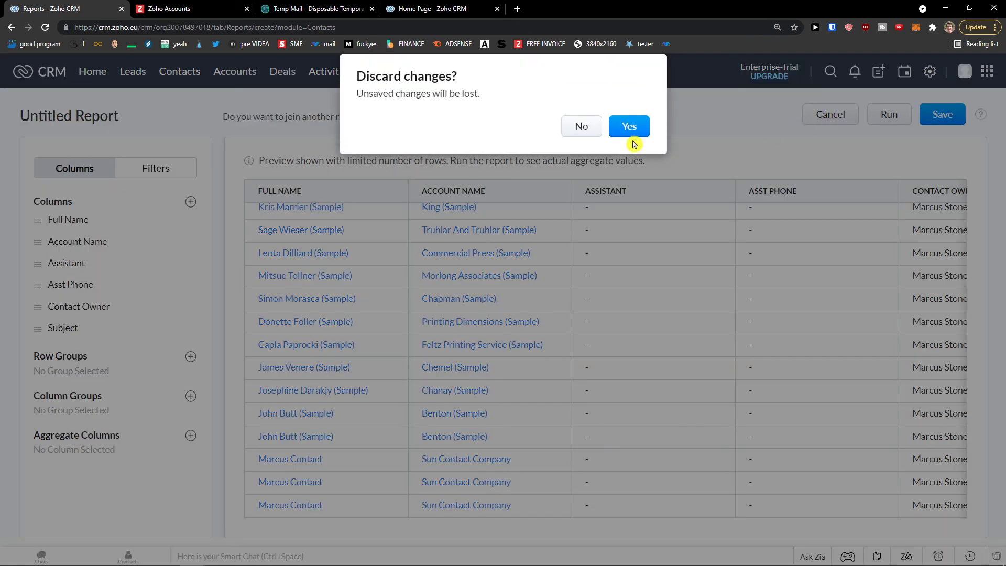
left_click(630, 130)
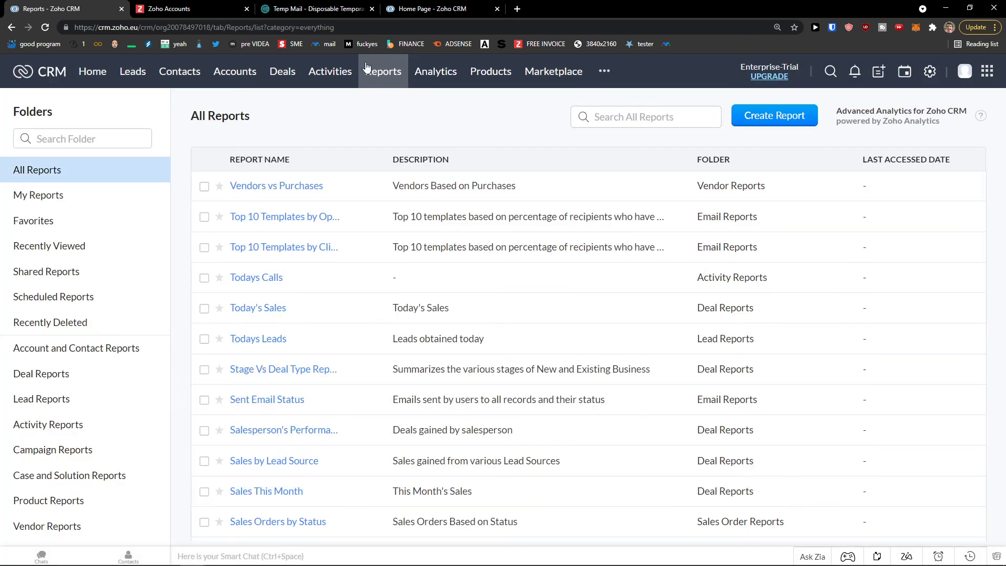
- Open the Sales This Month report from All Reports and export it as a Formatted Report PDF
left_click(253, 310)
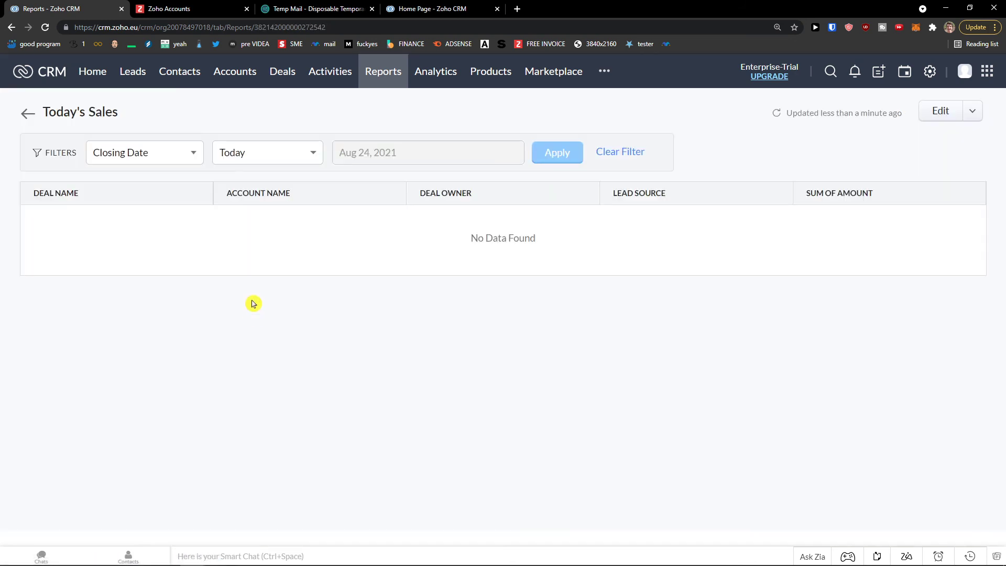
left_click(12, 27)
scroll(265, 314, "down", 2)
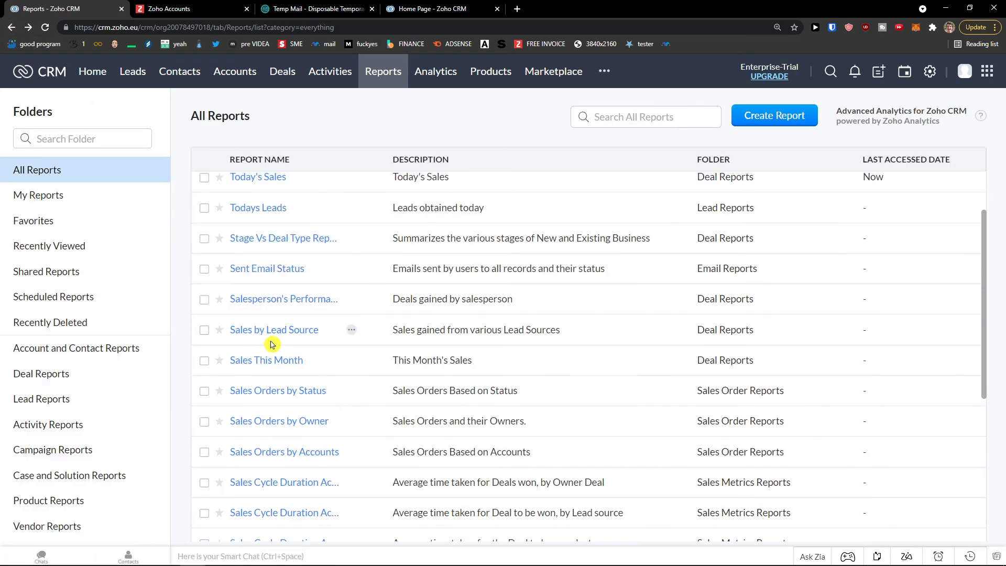
left_click(285, 360)
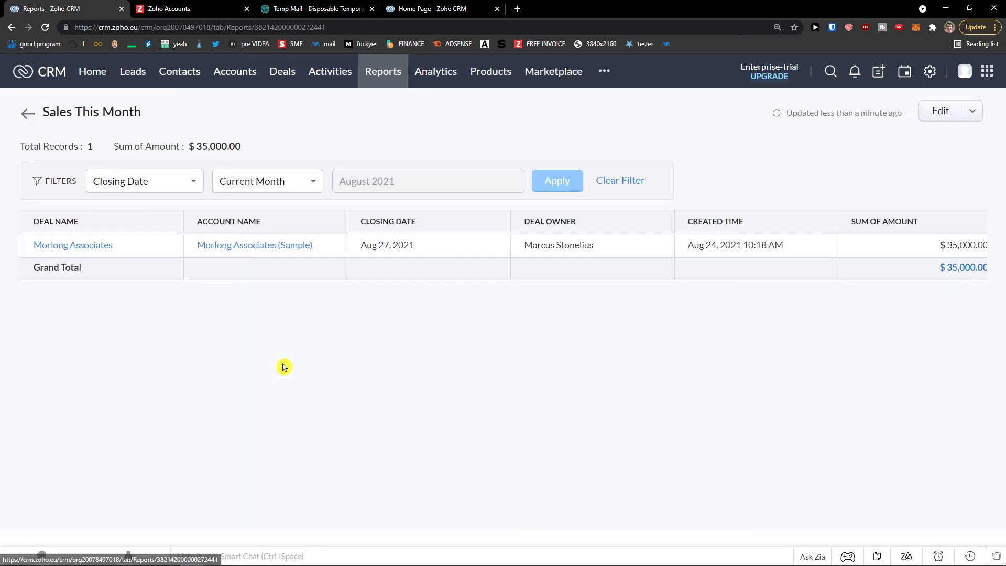
left_click(971, 111)
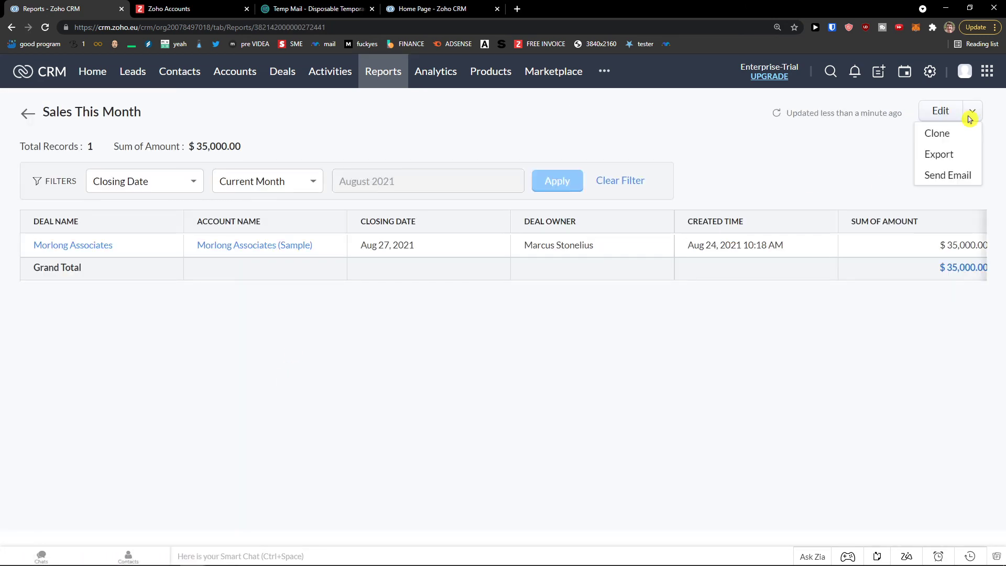
left_click(942, 154)
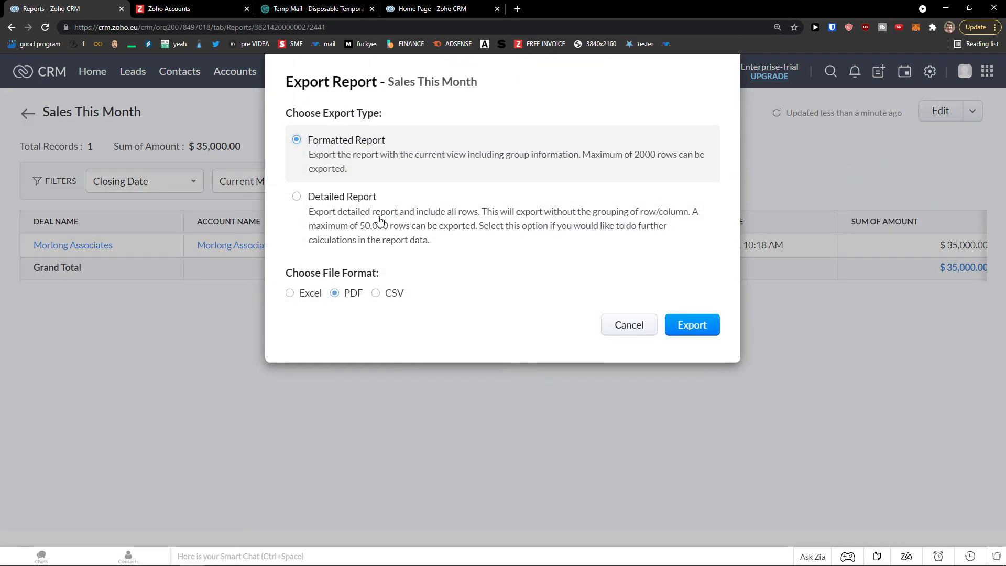
left_click(708, 328)
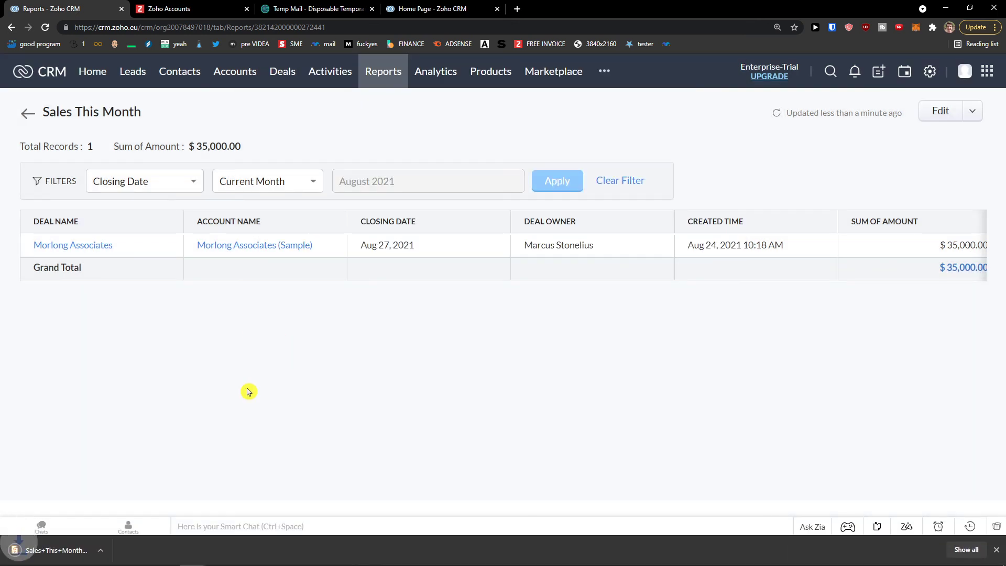
- View the downloaded Sales+This+Month.pdf, then return to Zoho CRM's Analytics dashboards
left_click(77, 550)
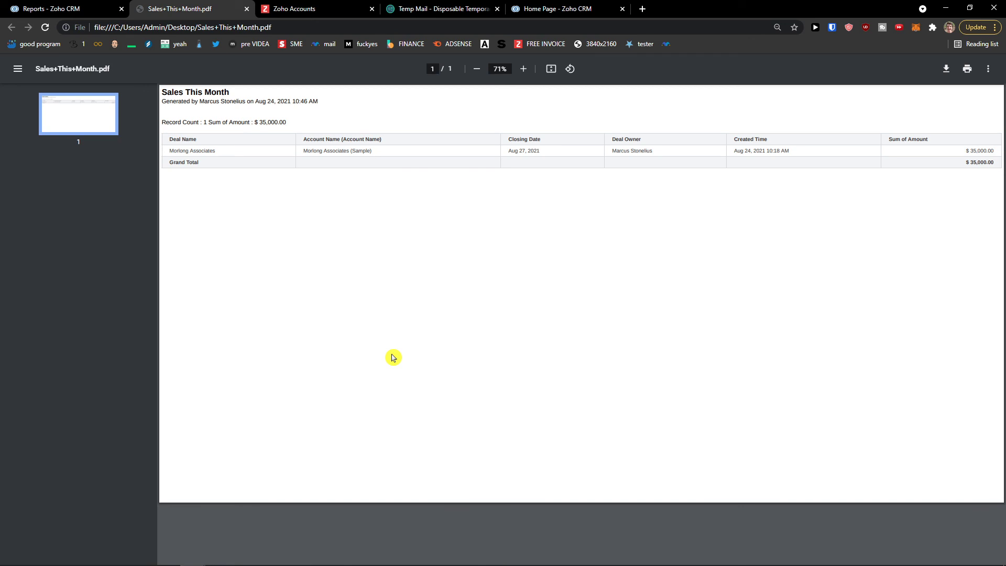
left_click(91, 7)
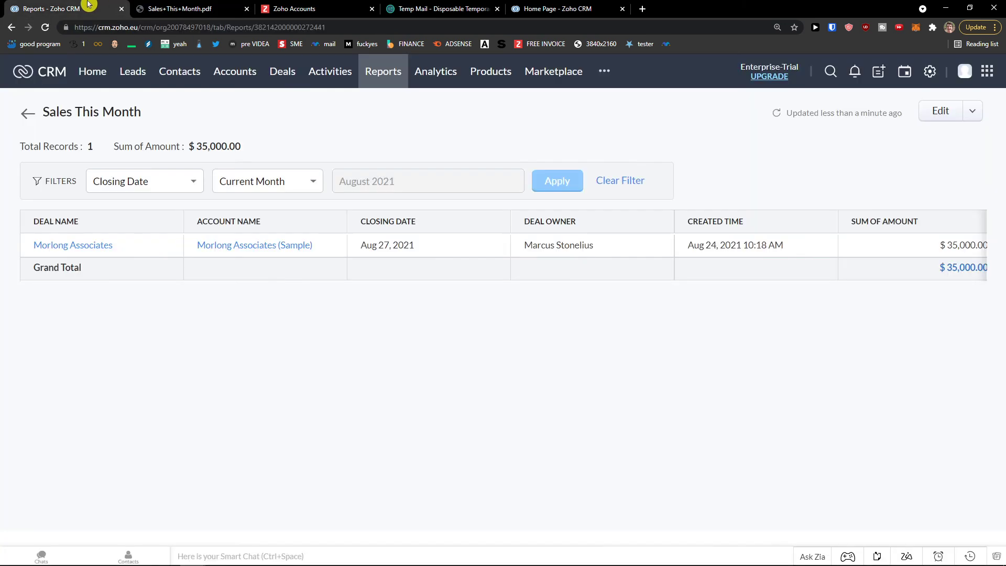
left_click(455, 76)
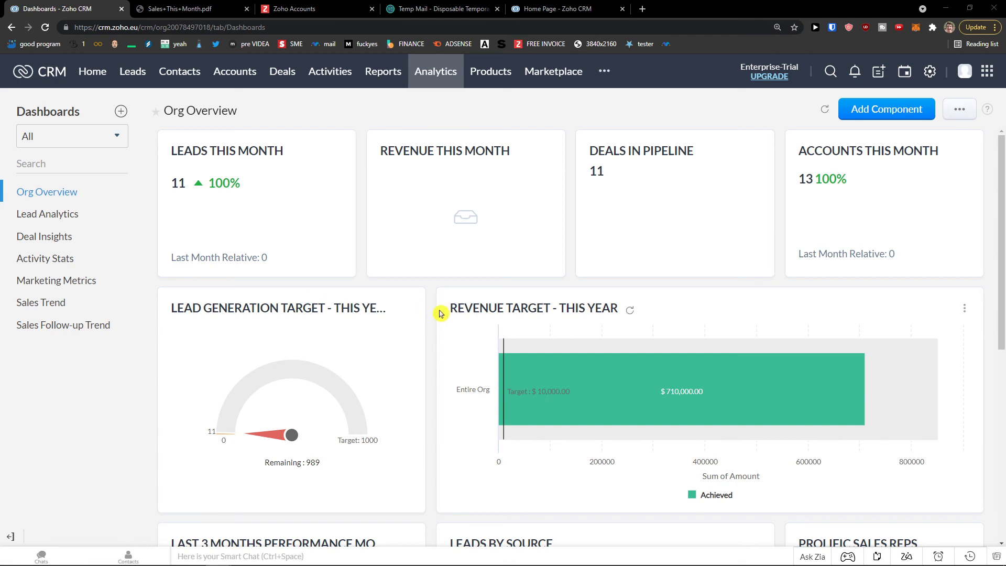
- Start a Standard Funnel component on the Org Overview dashboard, then cancel without adding it
left_click(858, 114)
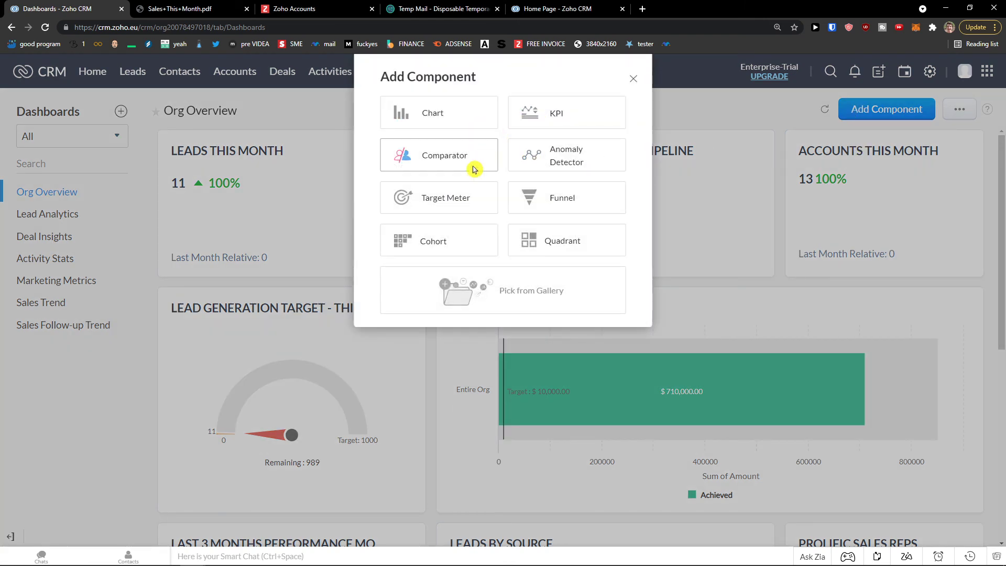
left_click(559, 205)
left_click(495, 372)
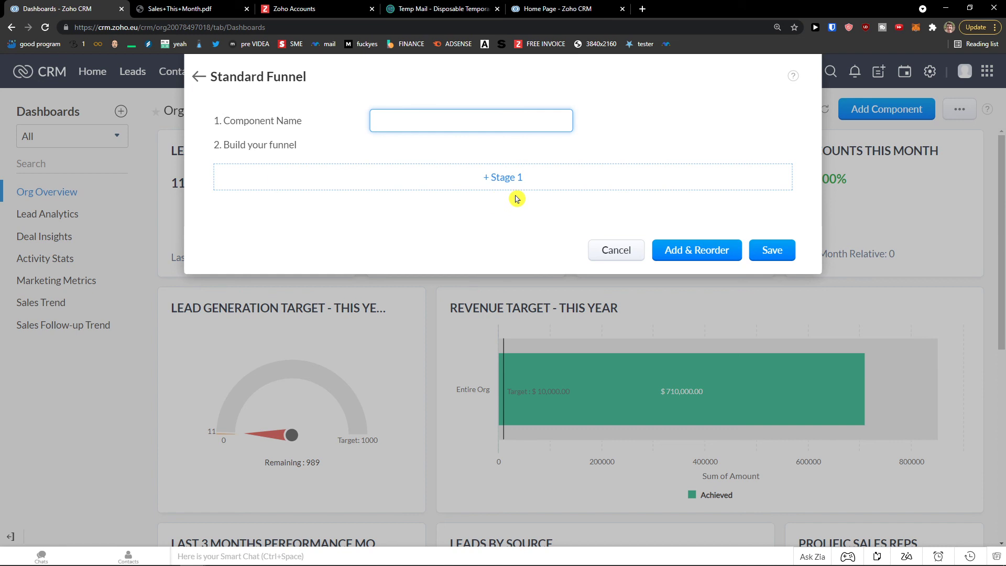
left_click(616, 251)
- Check the Lead Generation Target card's options, then switch to the Lead Analytics dashboard
scroll(716, 261, "down", 1)
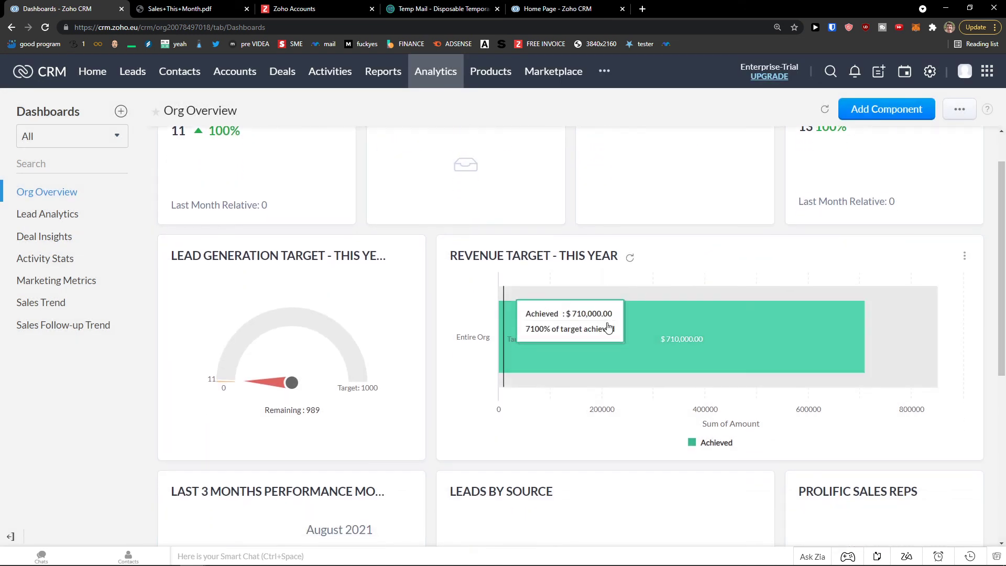
left_click(407, 256)
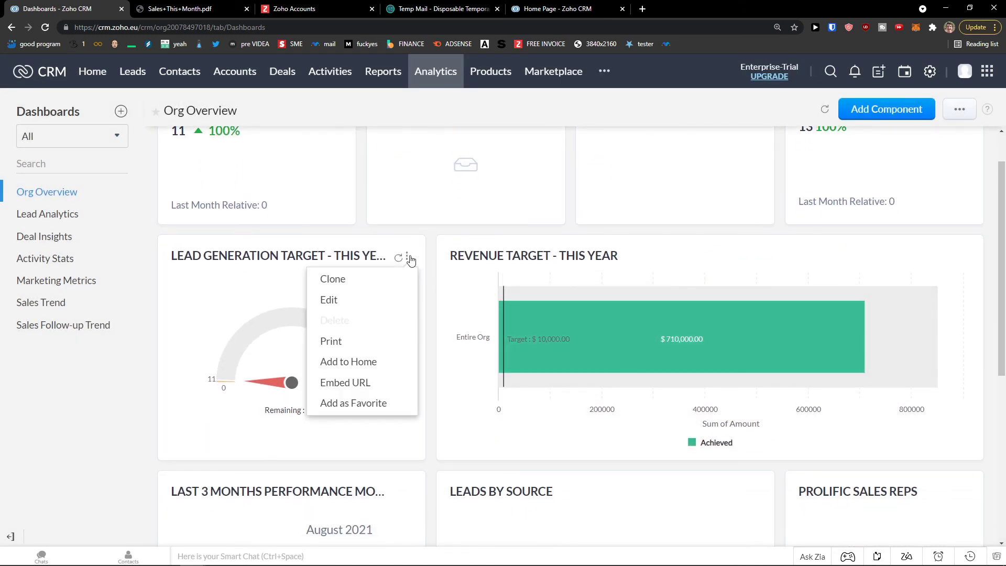
left_click_drag(412, 258, 429, 258)
left_click(66, 217)
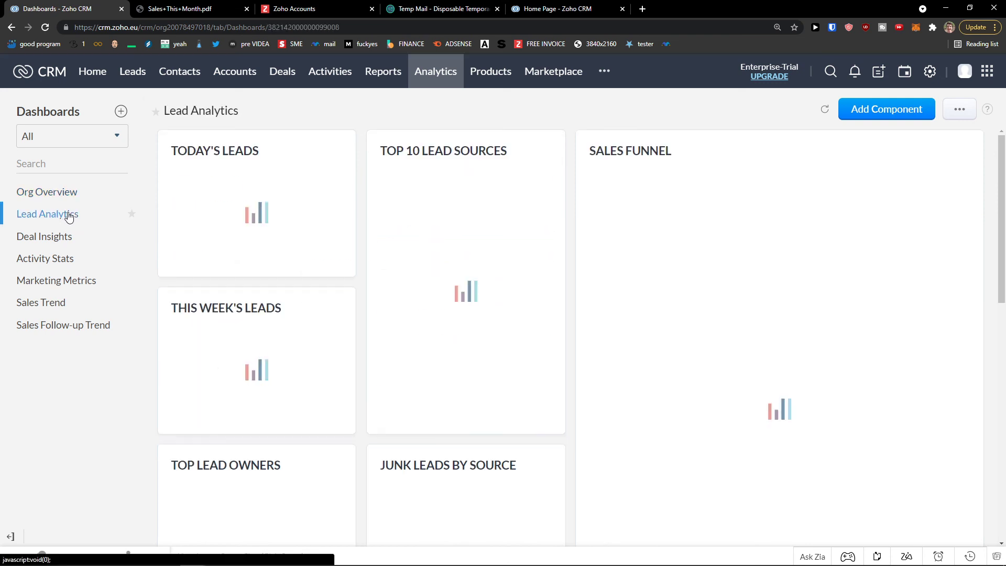
- Browse the Deal Insights dashboard, then review Activity Stats' open tasks, calls and meetings
left_click(72, 239)
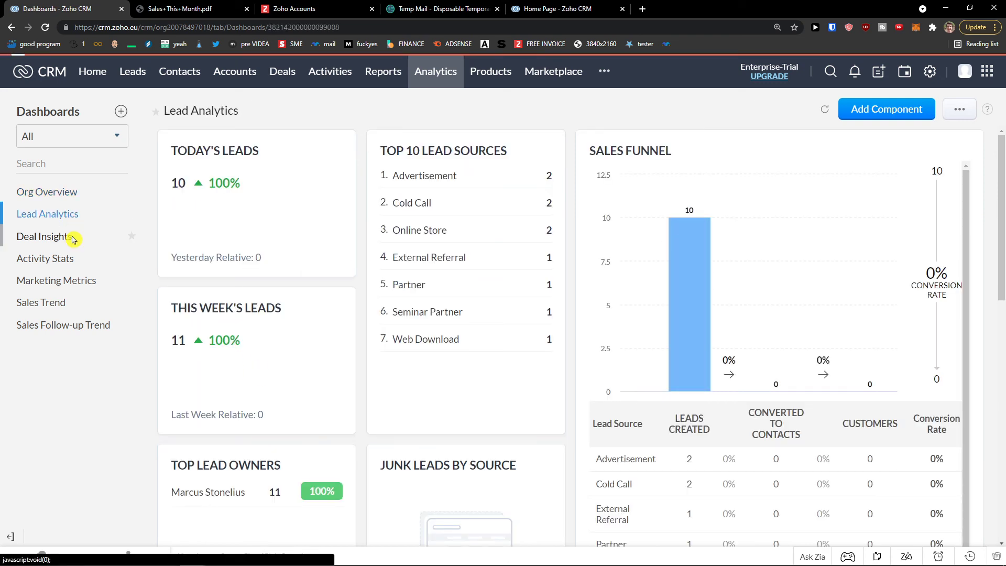
left_click(72, 268)
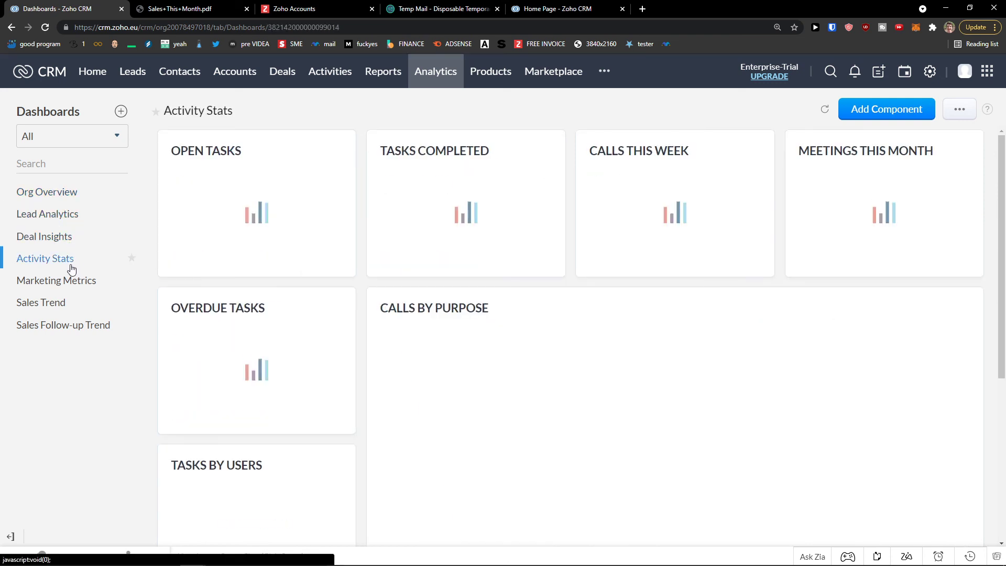
scroll(164, 281, "down", 4)
scroll(168, 281, "up", 4)
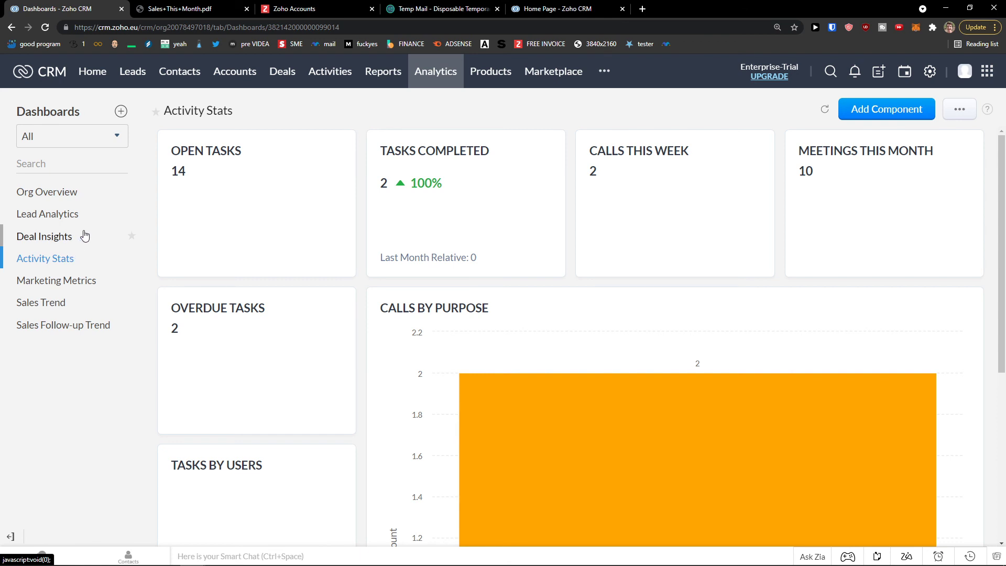
left_click(609, 75)
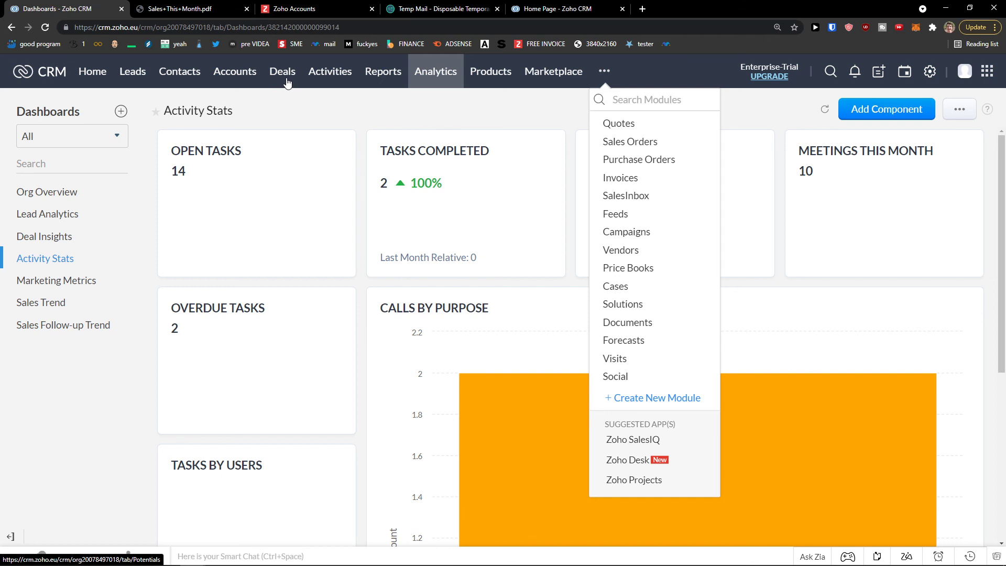
- Look through the Campaigns module's Plan Campaigns page
left_click(623, 232)
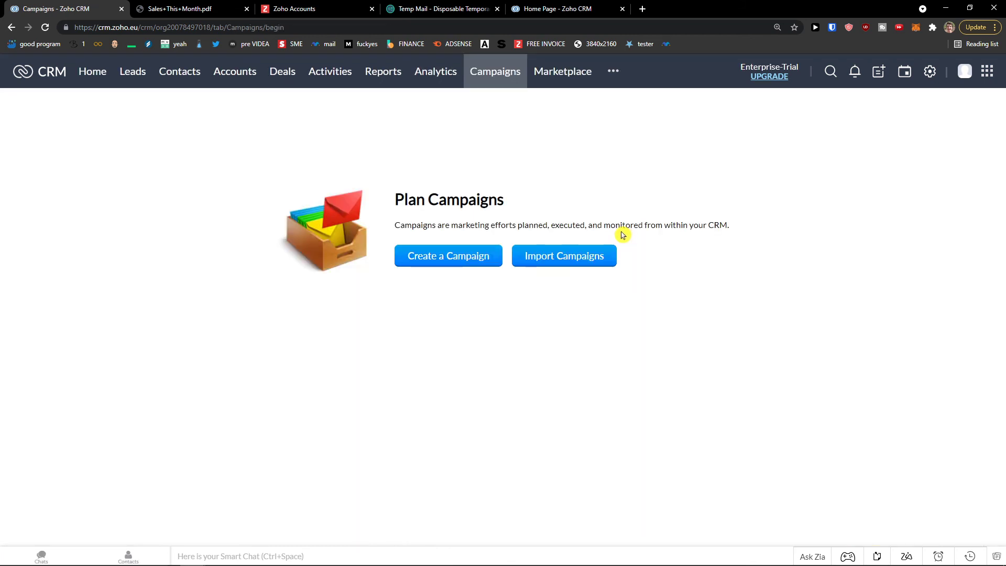
mouse_move(388, 197)
left_mouse_down()
mouse_move(510, 206)
mouse_move(385, 196)
left_mouse_up()
left_click(534, 211)
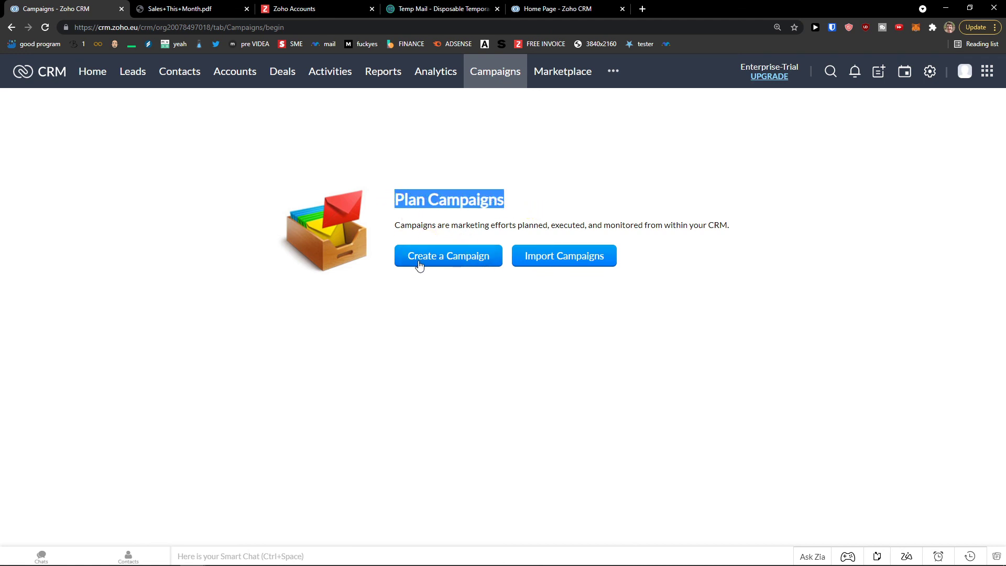
left_click(531, 105)
- Visit the Quotes and Activities modules, ending on the Contacts list of 11 records
left_click(614, 75)
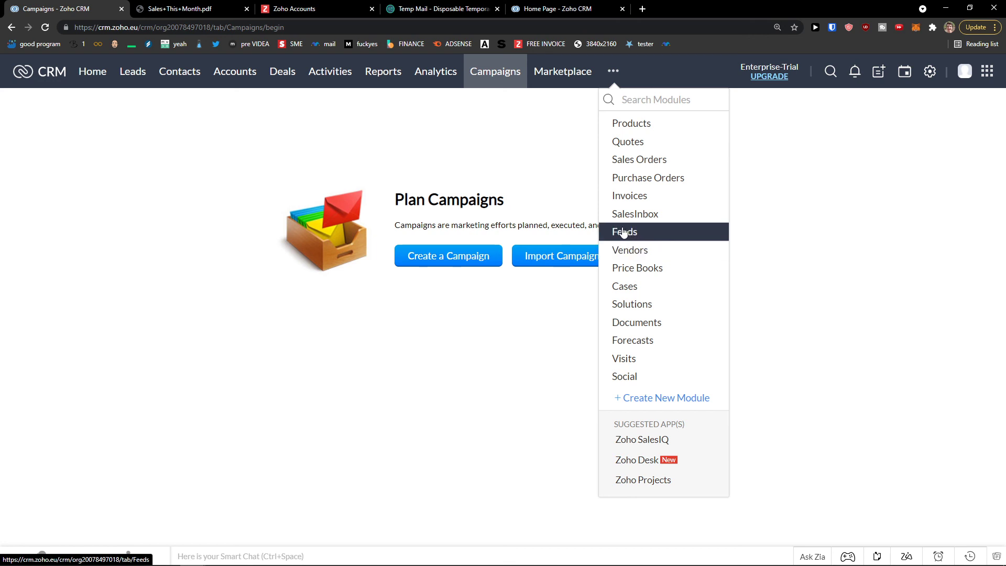
left_click(632, 142)
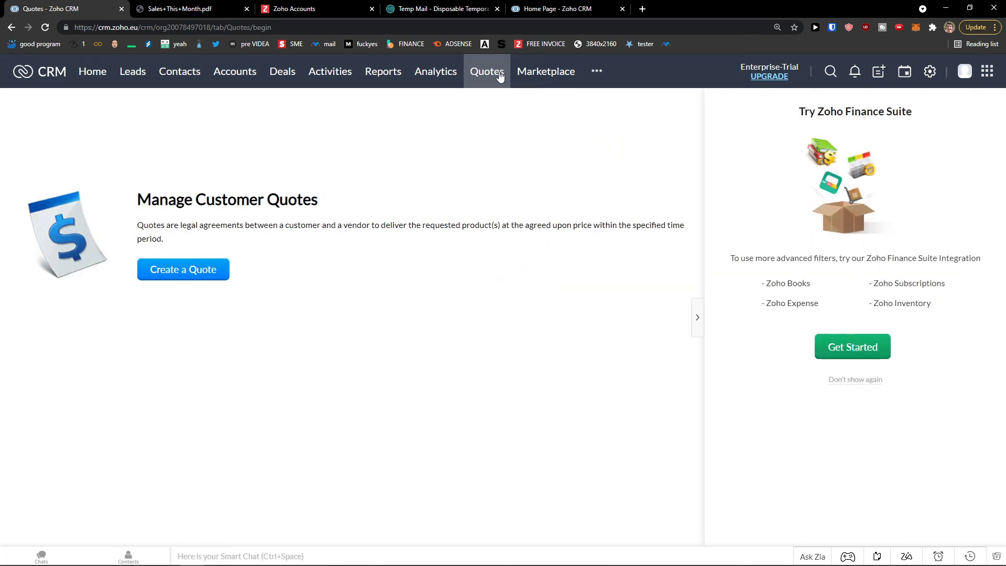
left_click(596, 71)
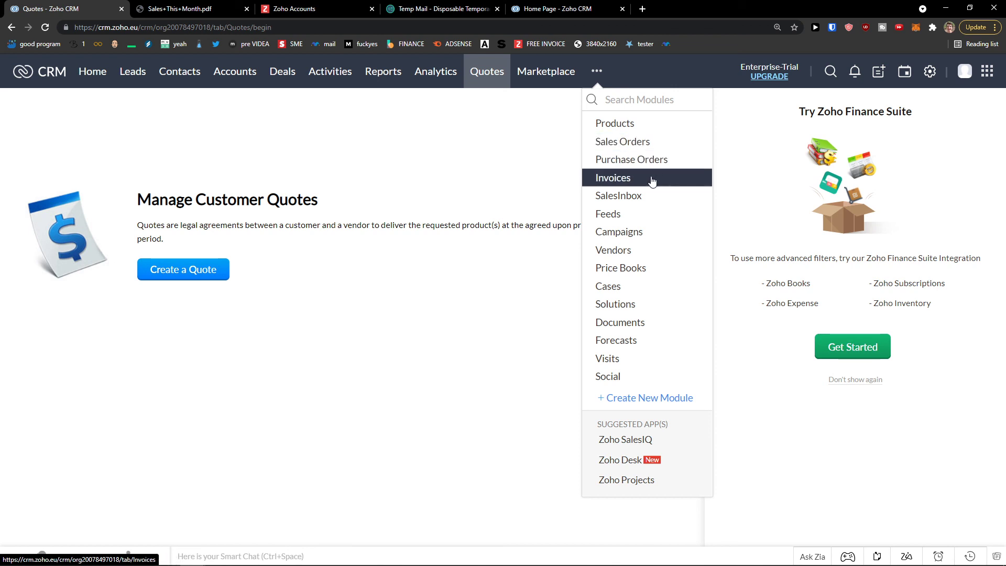
left_click(319, 77)
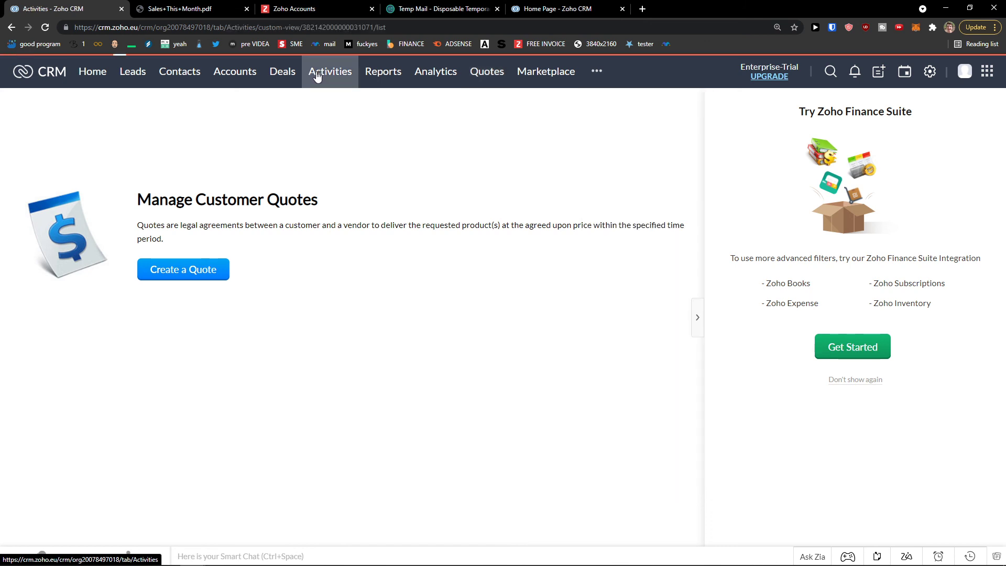
left_click(197, 75)
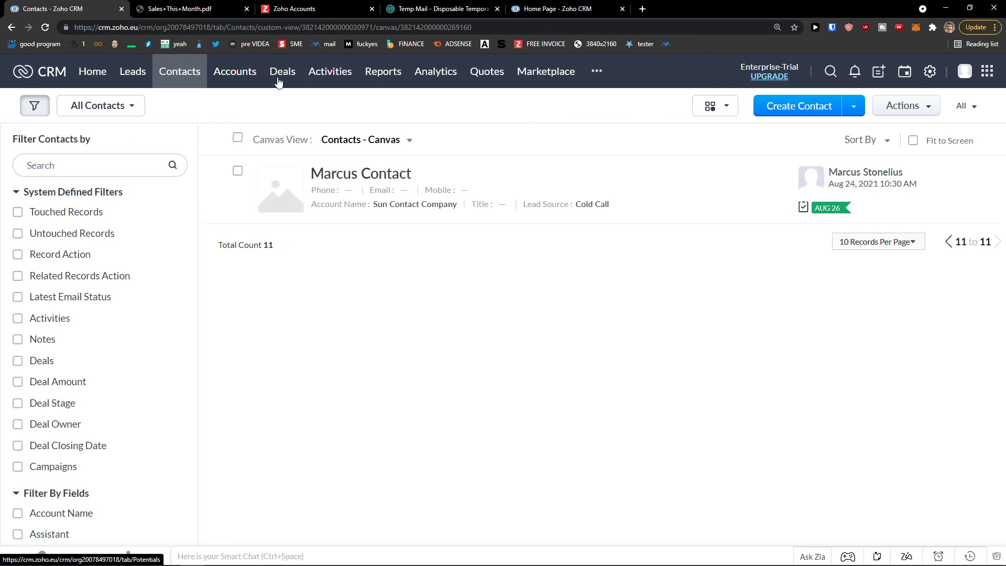
- Open Sun Contact Company from page two of Accounts and scroll down to its Products list
left_click(227, 74)
left_click(979, 137)
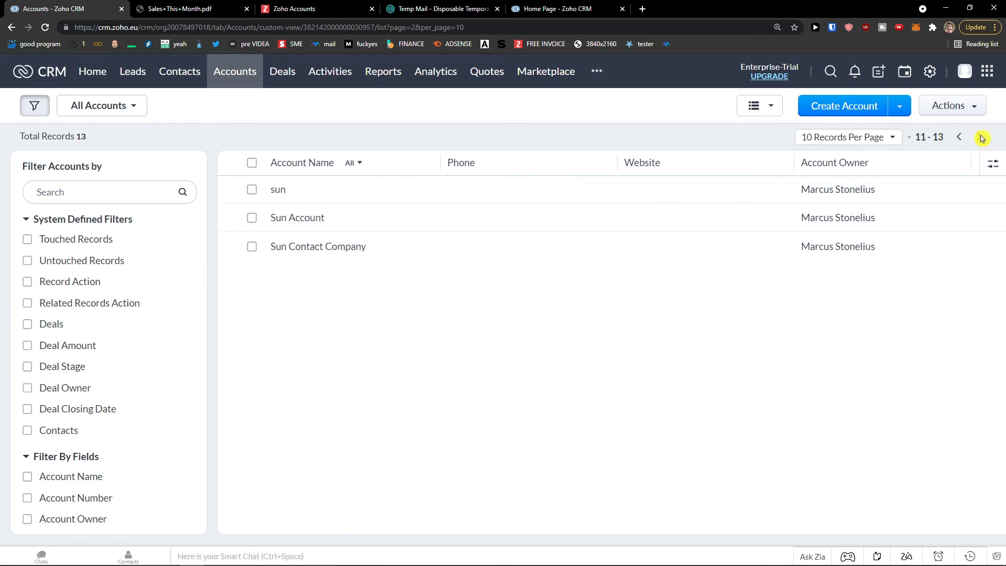
left_click(309, 246)
scroll(328, 235, "down", 5)
scroll(329, 233, "down", 15)
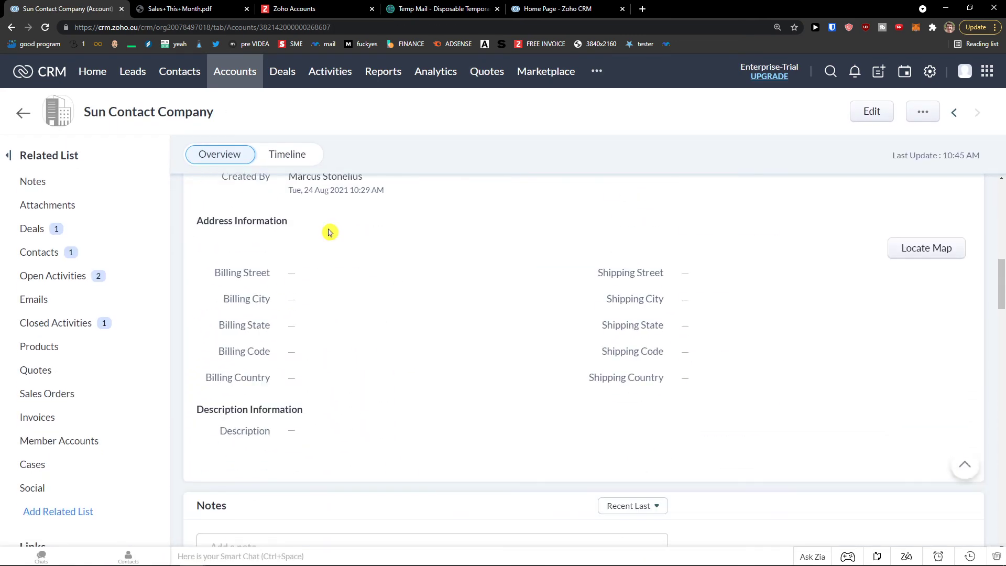
scroll(329, 228, "down", 2)
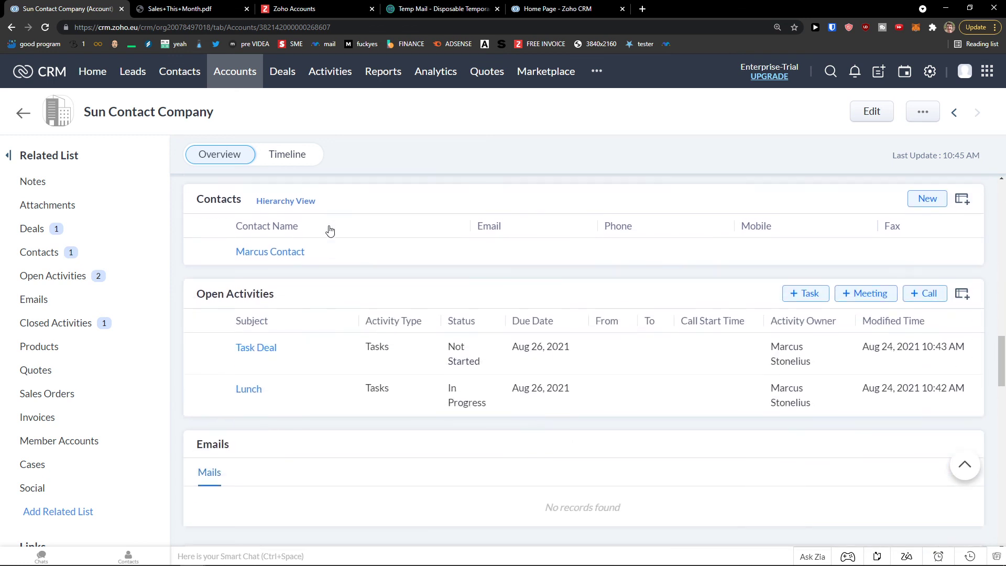
scroll(329, 229, "up", 2)
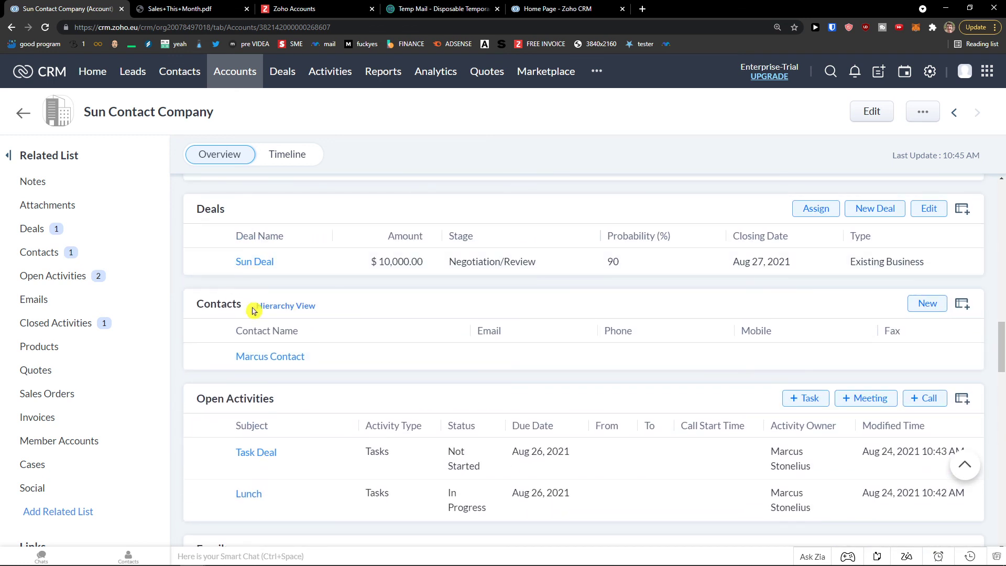
scroll(265, 286, "up", 2)
scroll(241, 314, "down", 4)
scroll(259, 364, "down", 4)
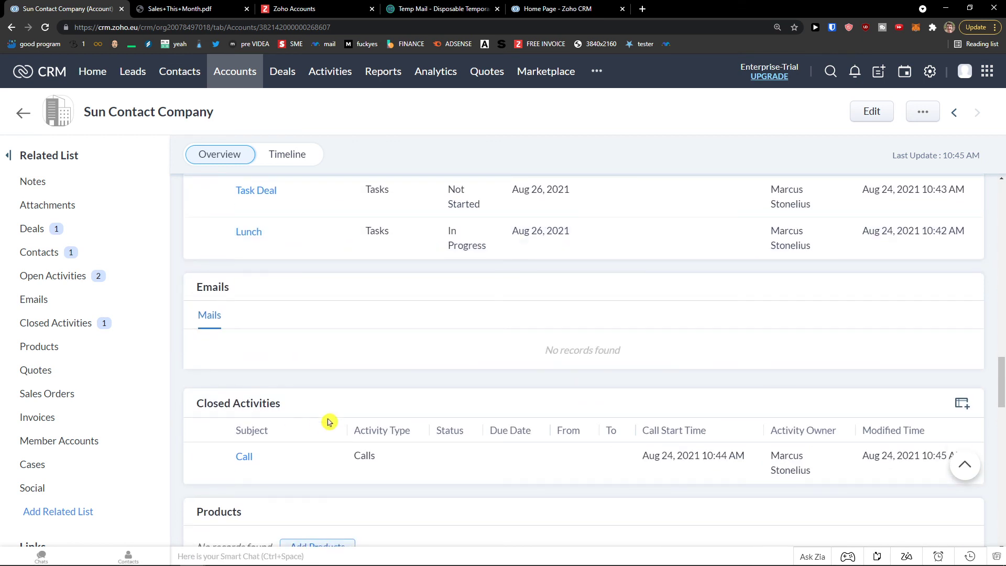
scroll(274, 415, "down", 2)
scroll(268, 413, "down", 1)
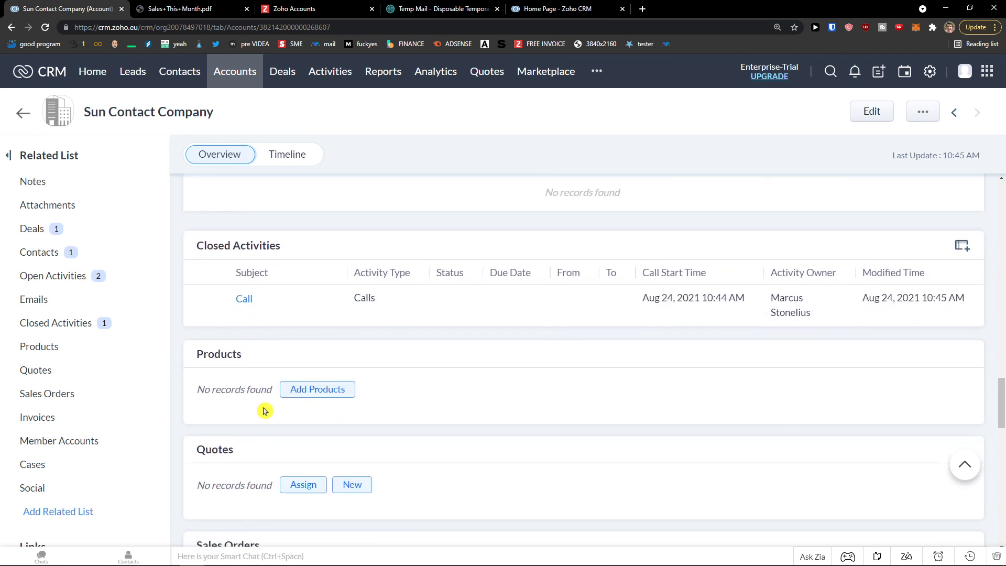
scroll(265, 411, "down", 2)
- Add the SunPaper product (code Sun001) to Sun Contact Company's Products related list
left_click(324, 297)
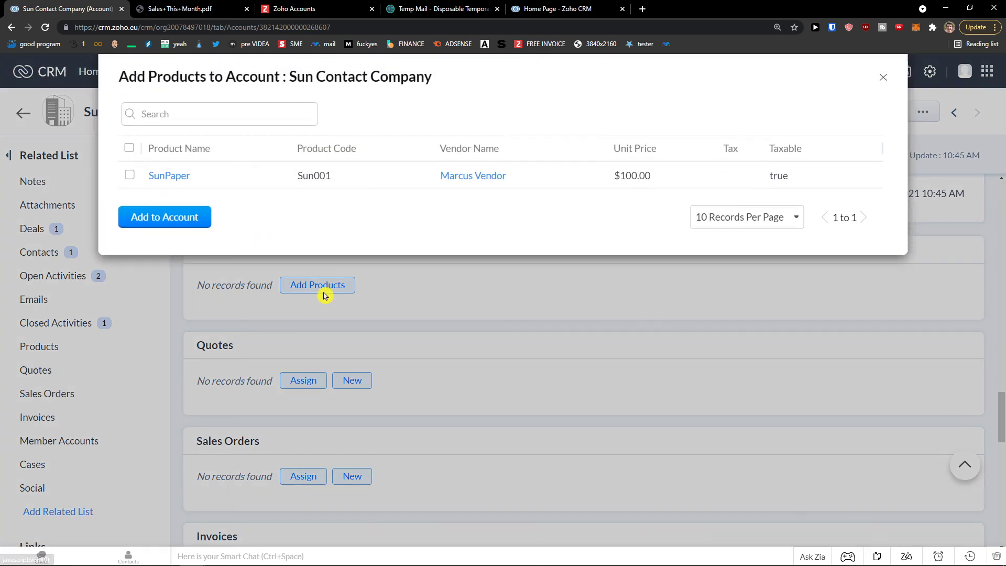
left_click(131, 177)
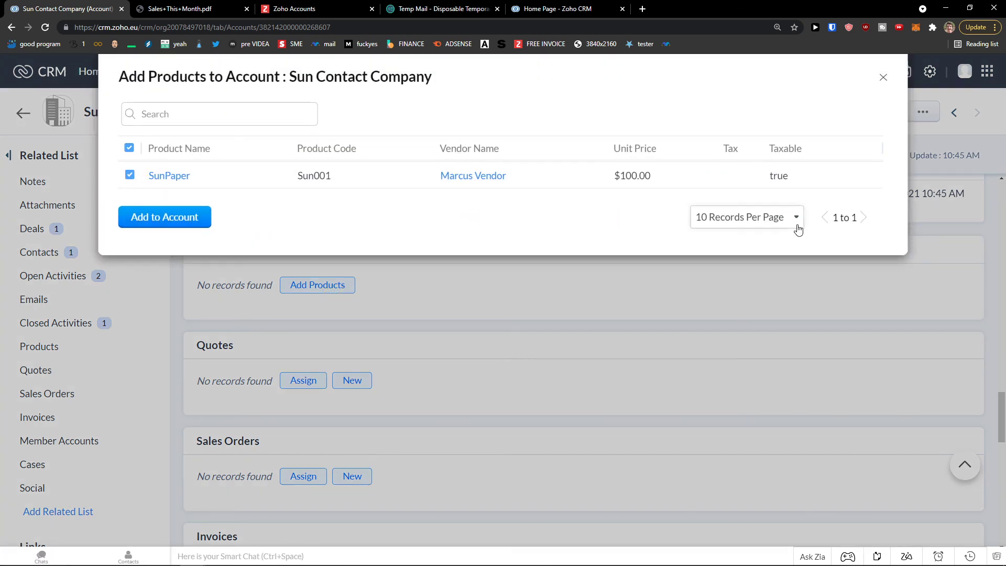
left_click(884, 80)
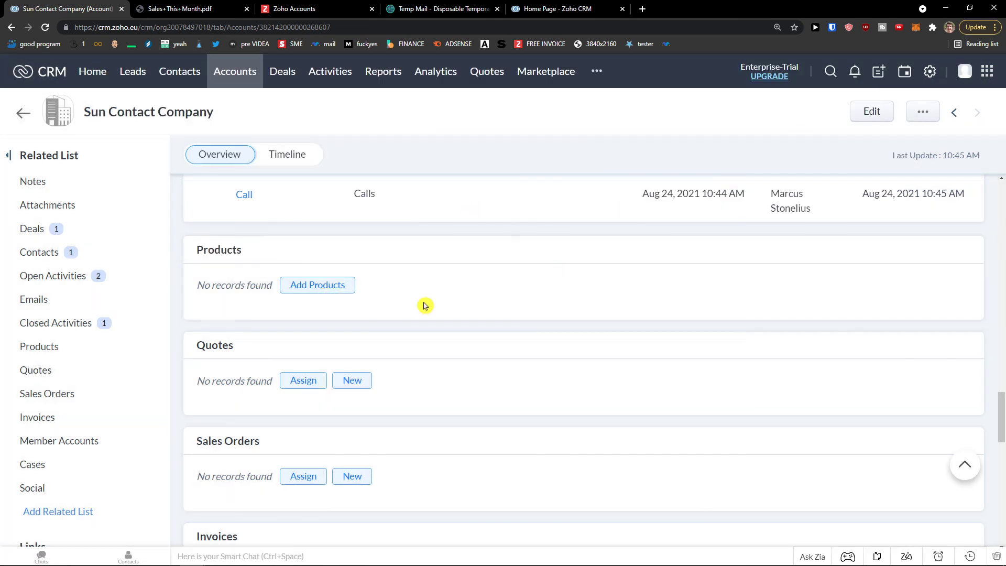
left_click(299, 285)
left_click(129, 171)
left_click(163, 216)
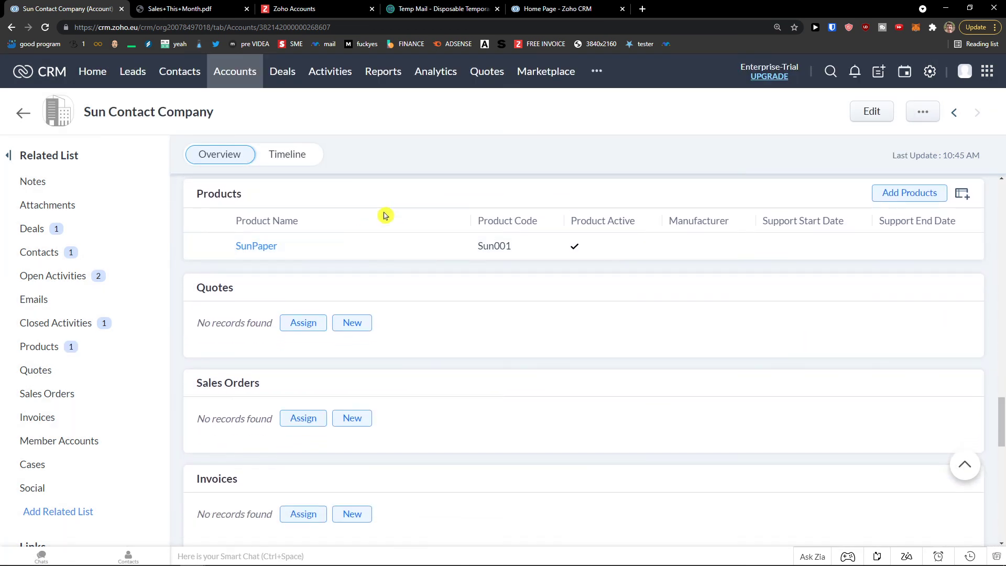
scroll(346, 277, "down", 1)
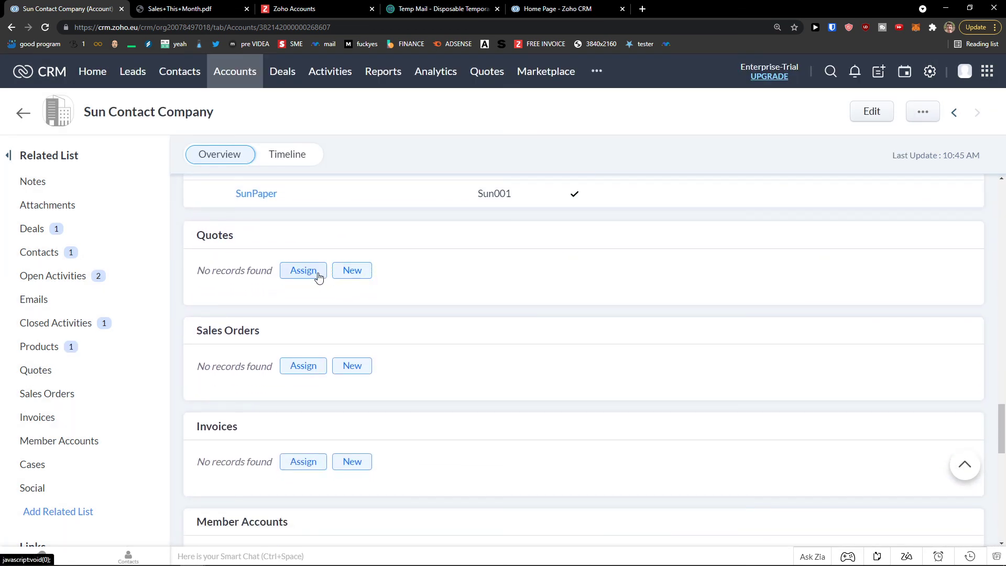
scroll(318, 277, "down", 2)
scroll(350, 327, "down", 1)
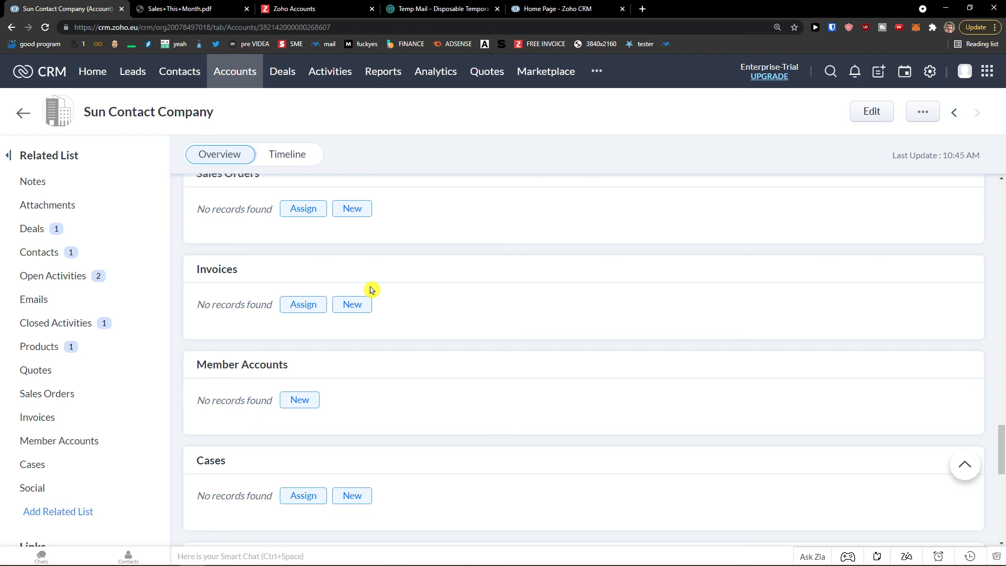
scroll(388, 293, "down", 3)
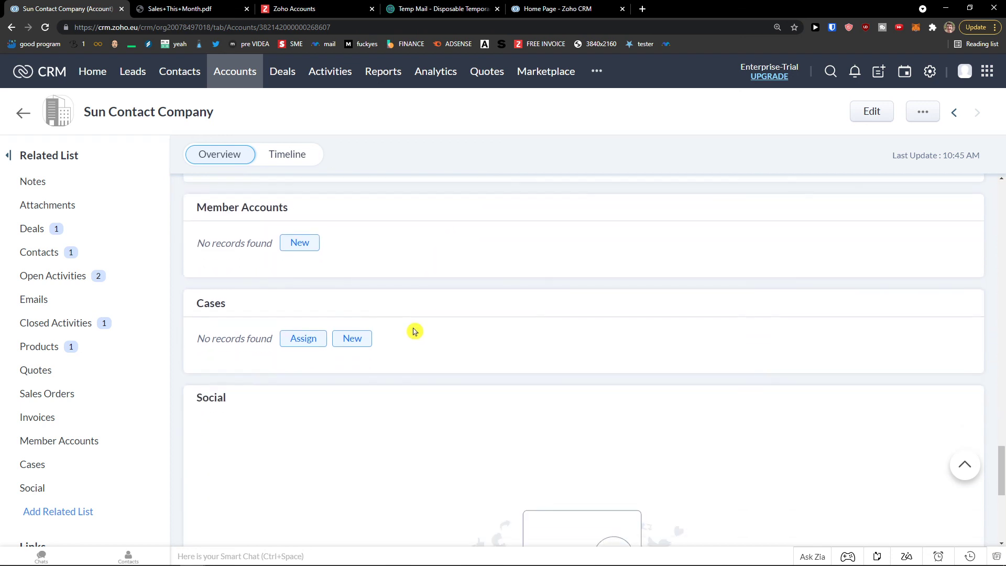
left_click(360, 349)
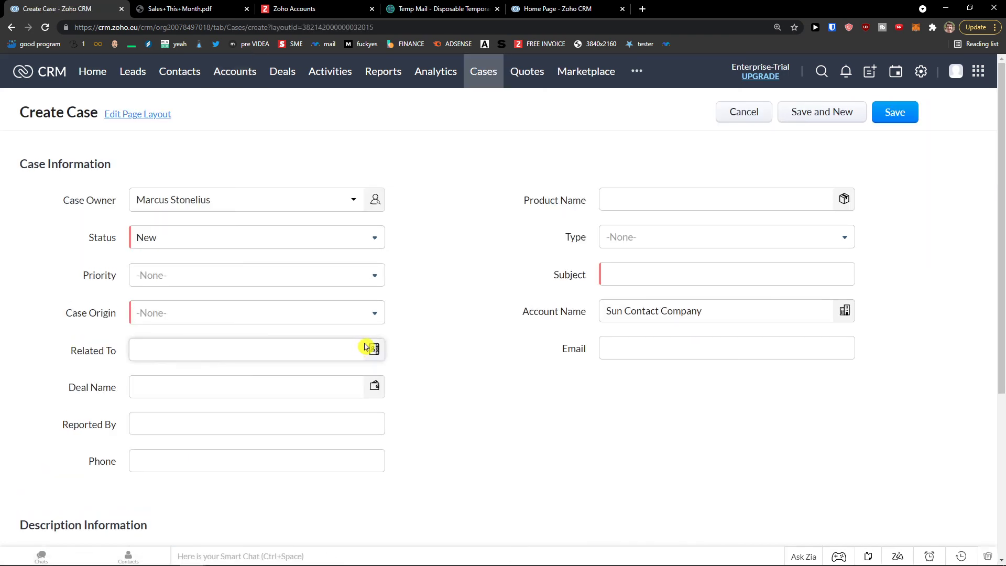
scroll(532, 284, "down", 1)
scroll(532, 284, "down", 4)
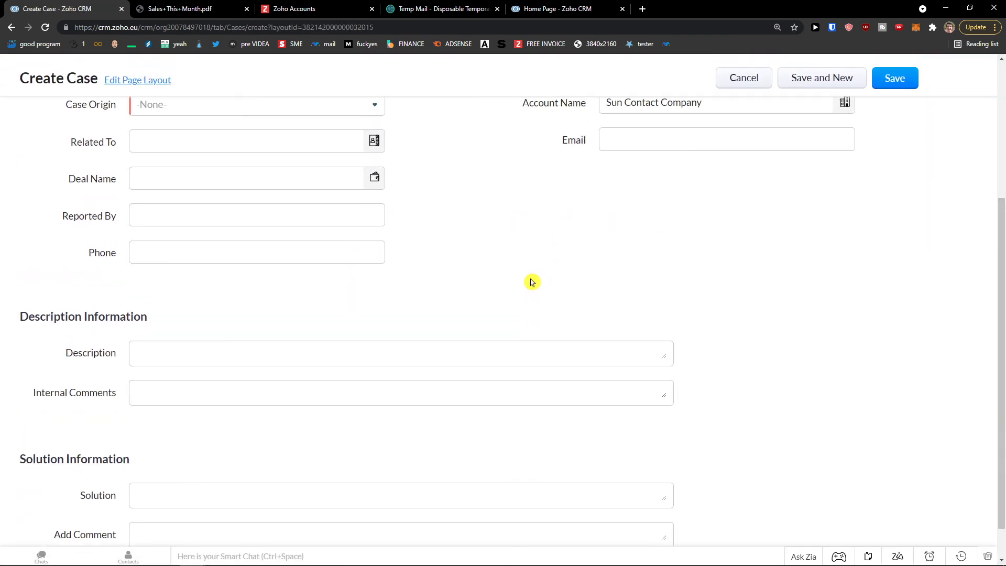
scroll(532, 280, "up", 5)
left_click(13, 28)
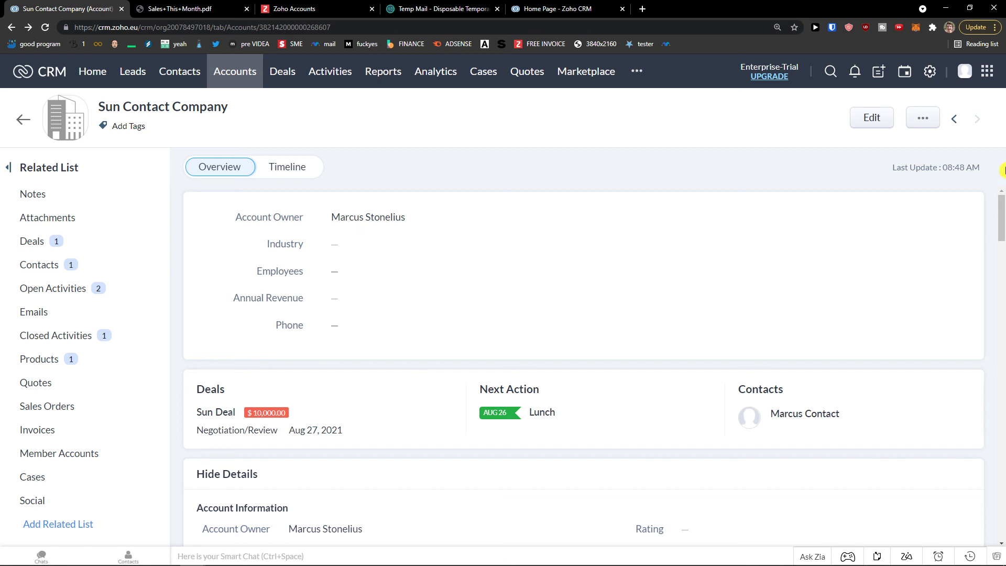
- Go through Setup > Modules and Fields to the Deals module's Standard layout editor
left_click(929, 71)
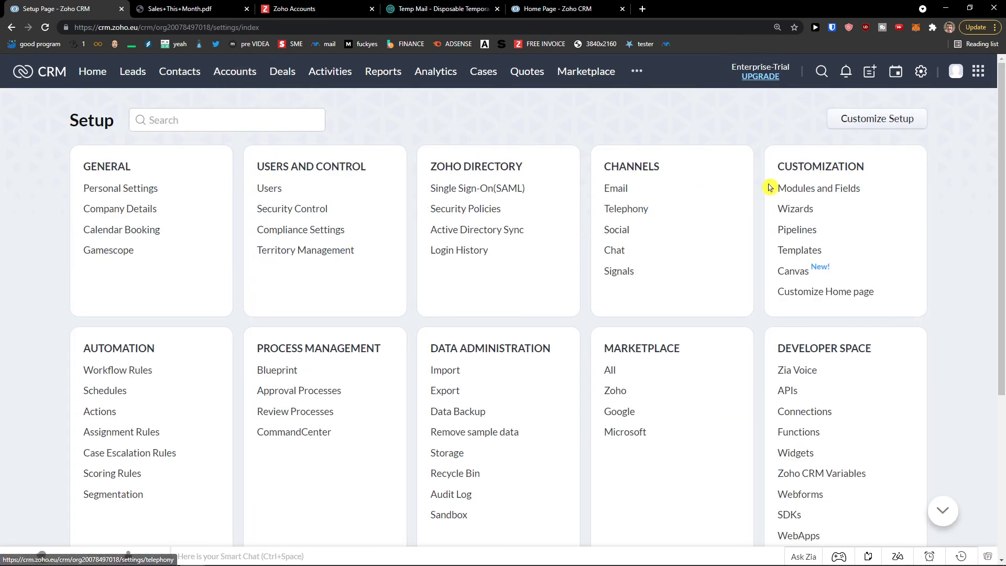
left_click(793, 195)
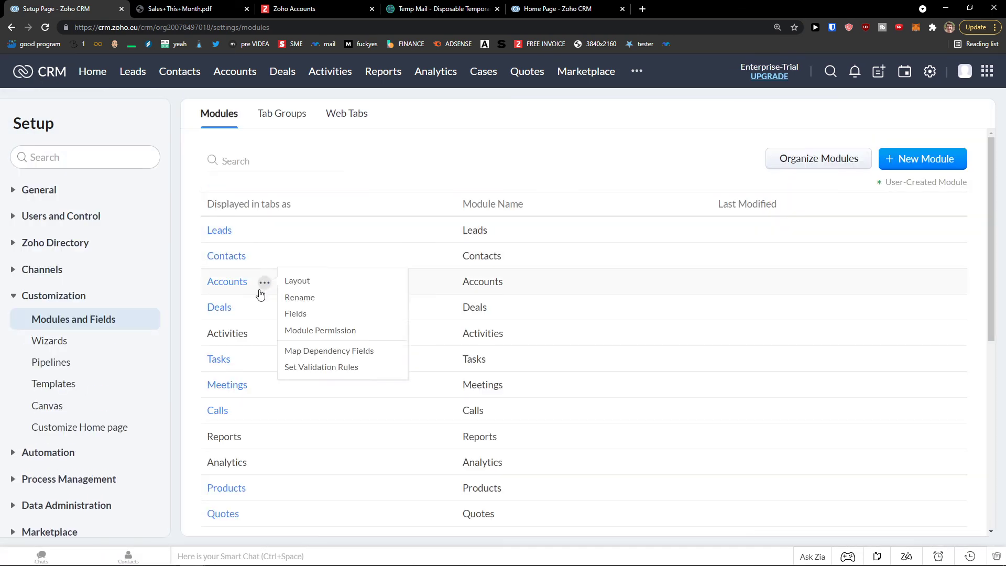
left_click(218, 309)
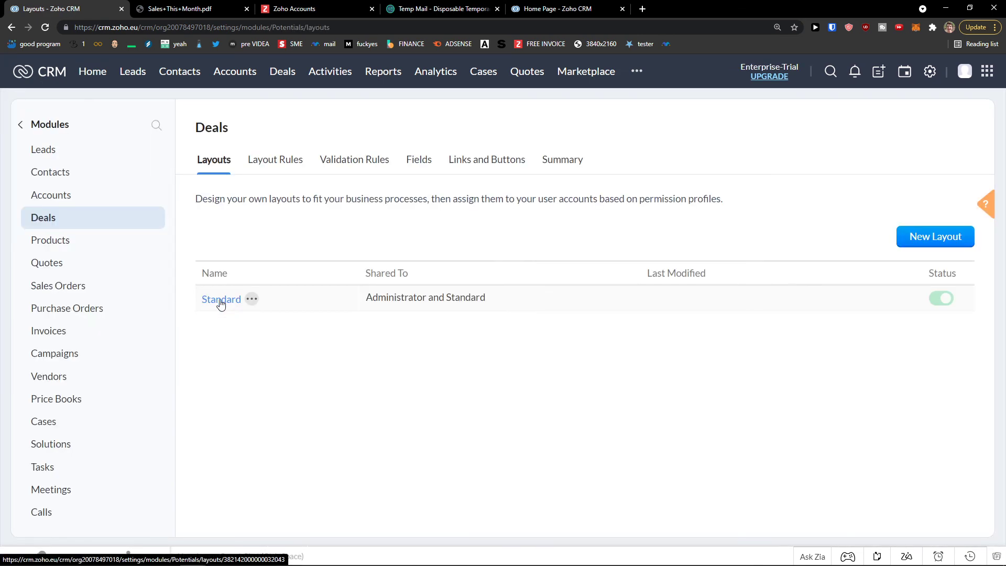
left_click(220, 301)
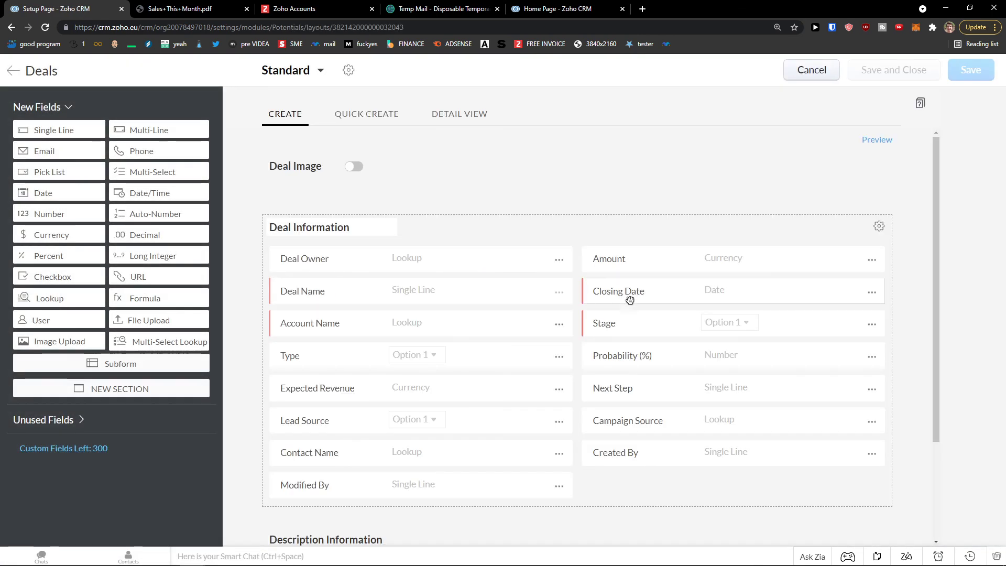
- Review the Stage field's Stage-Probability Mapping and close it without changes
left_click(872, 325)
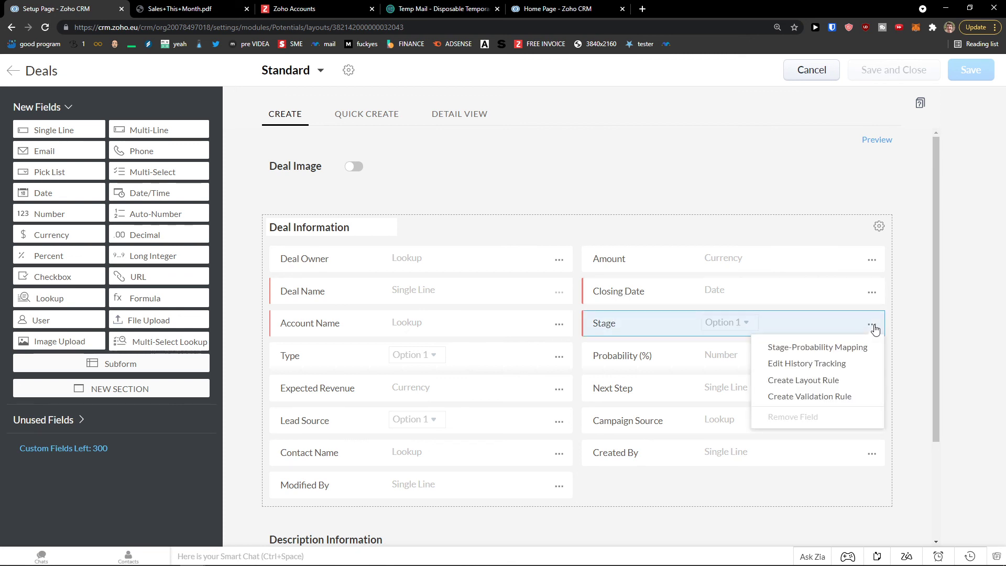
left_click(854, 349)
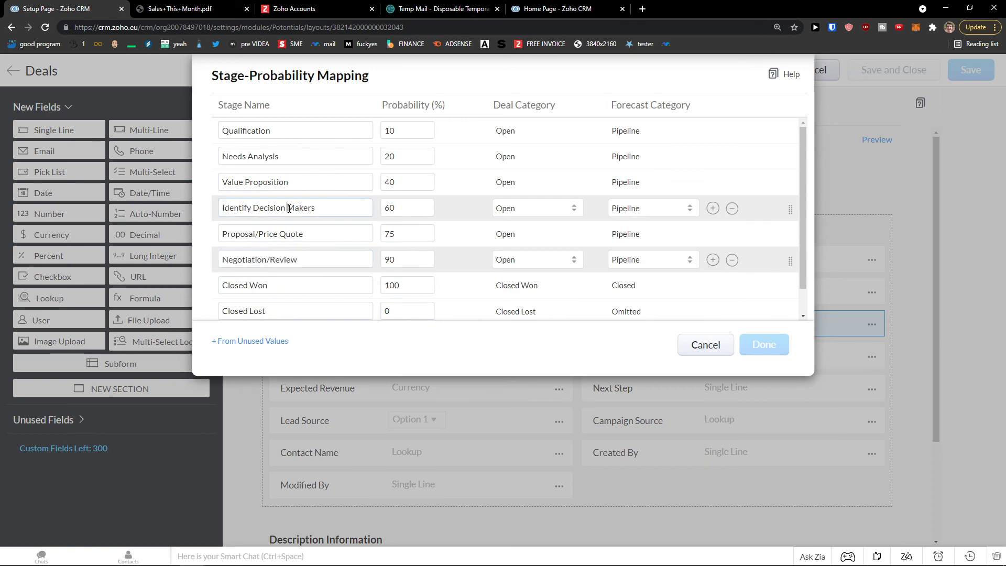
triple_click(289, 208)
scroll(306, 272, "down", 1)
scroll(300, 276, "up", 1)
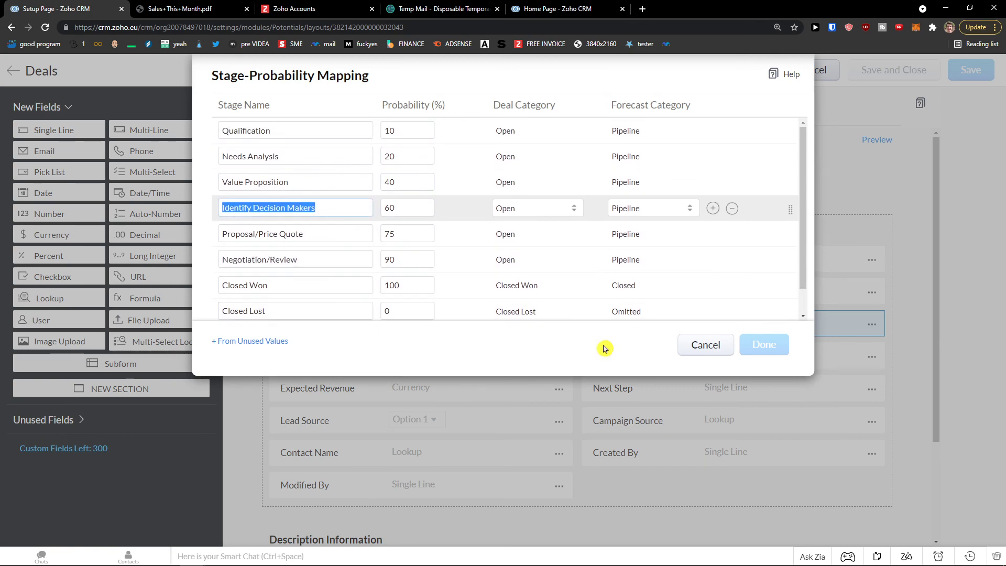
left_click(687, 350)
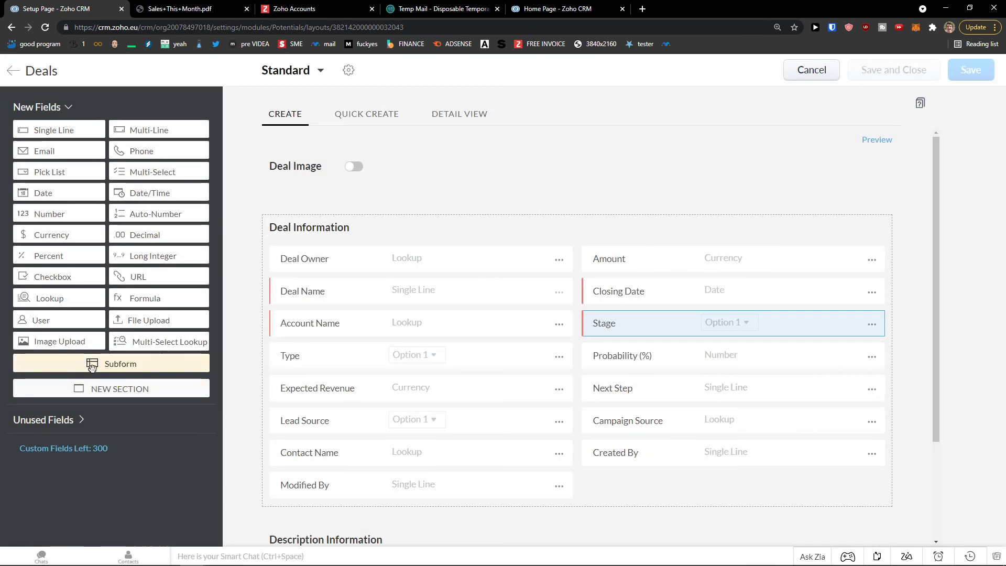